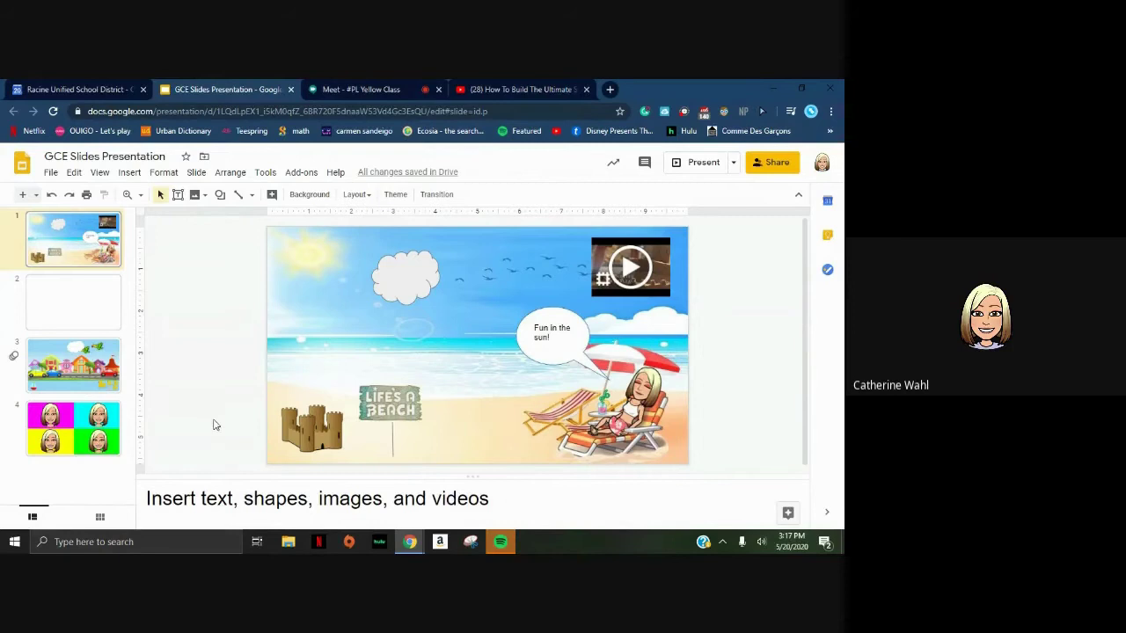
Examine the link options for the cloud shape, including the slides available in this presentation.
click(406, 287)
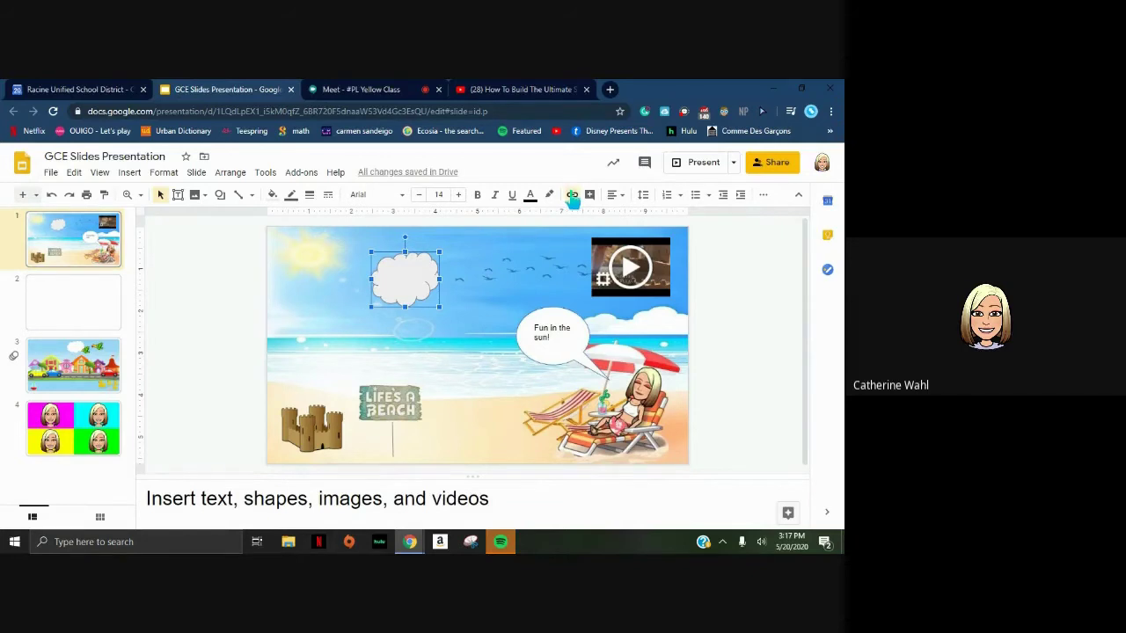
click(572, 195)
click(440, 362)
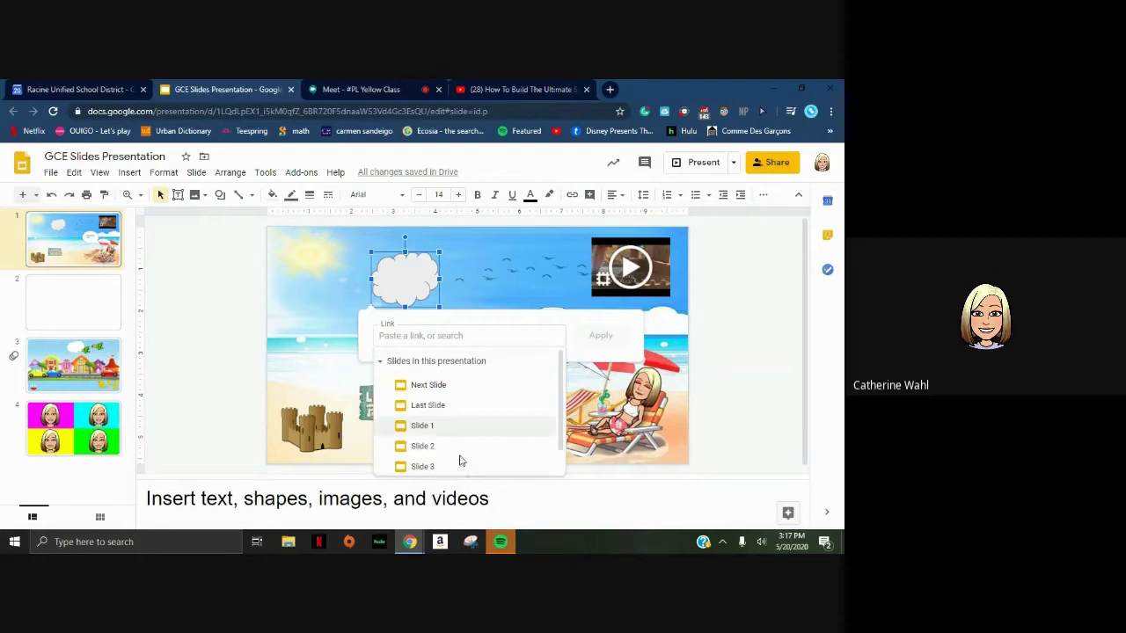
click(222, 352)
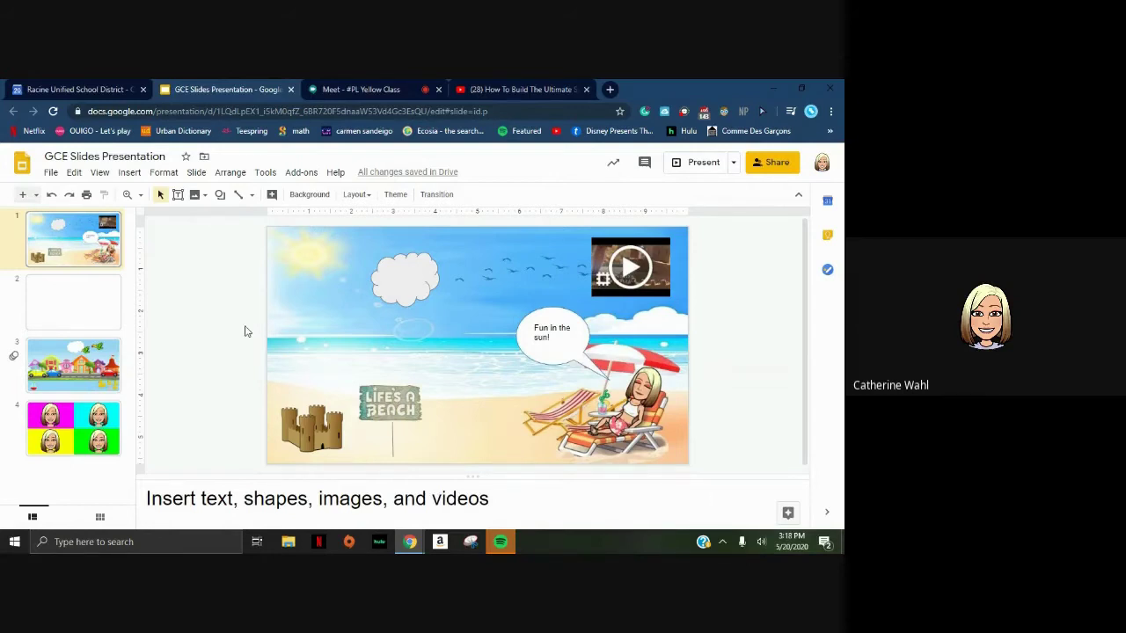
Delete the video from the beach slide and cut the cloud shape out of the sky.
click(604, 252)
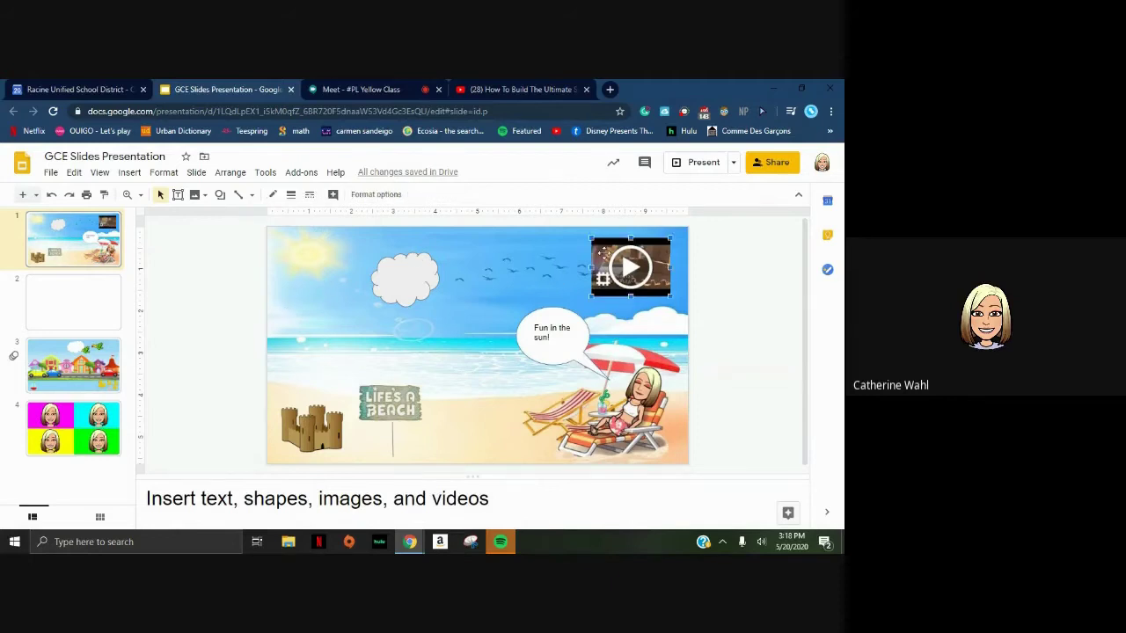
key(Delete)
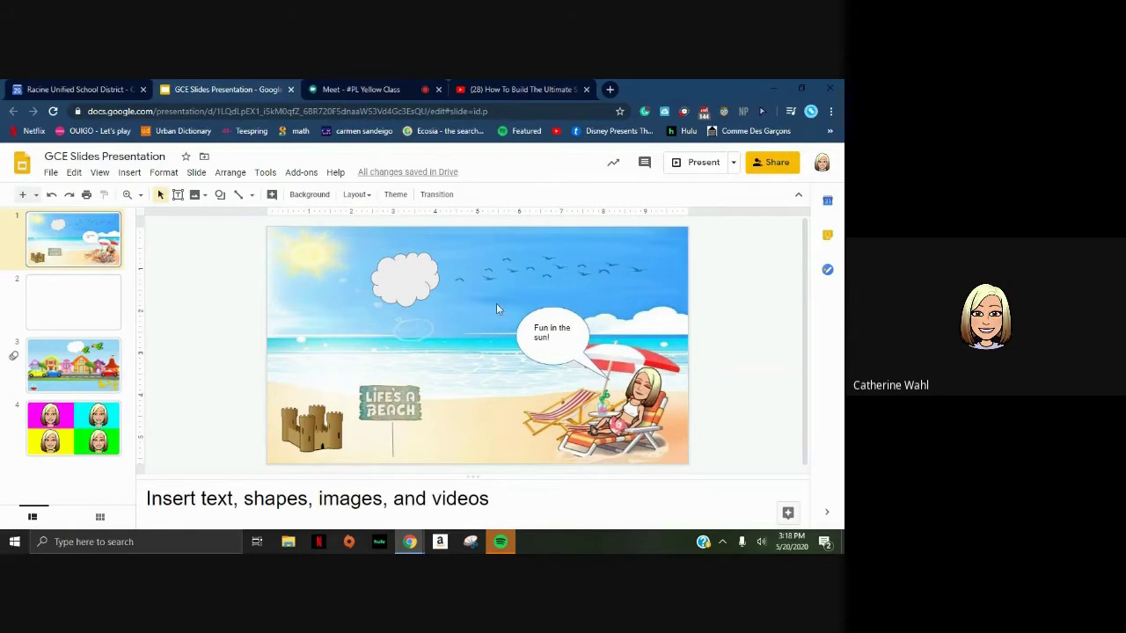
click(421, 288)
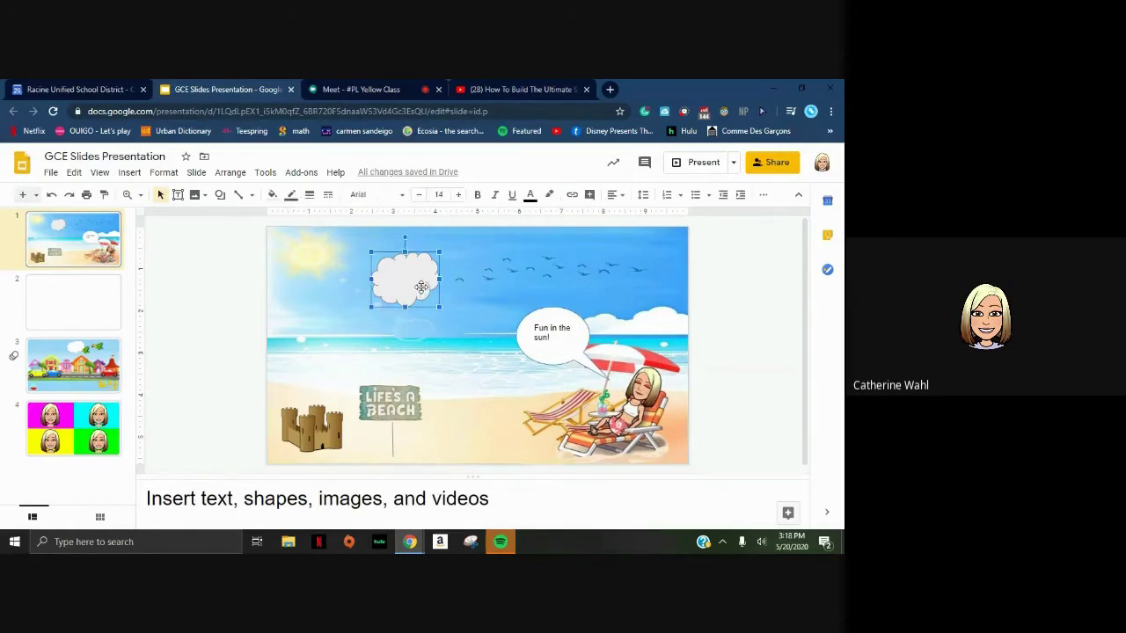
right_click(421, 292)
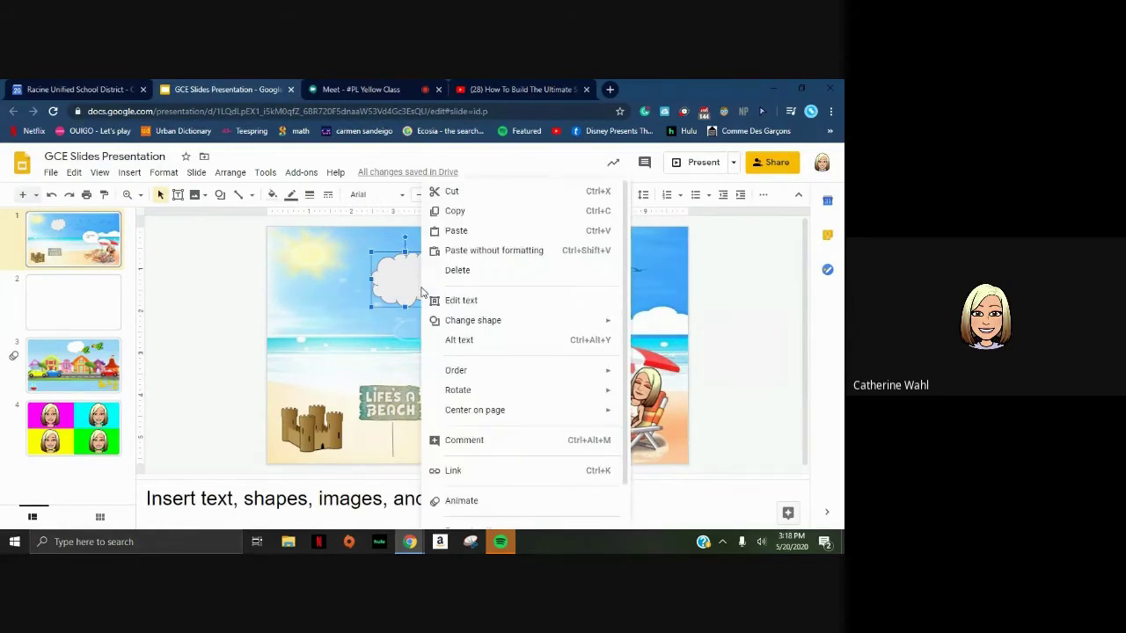
click(452, 193)
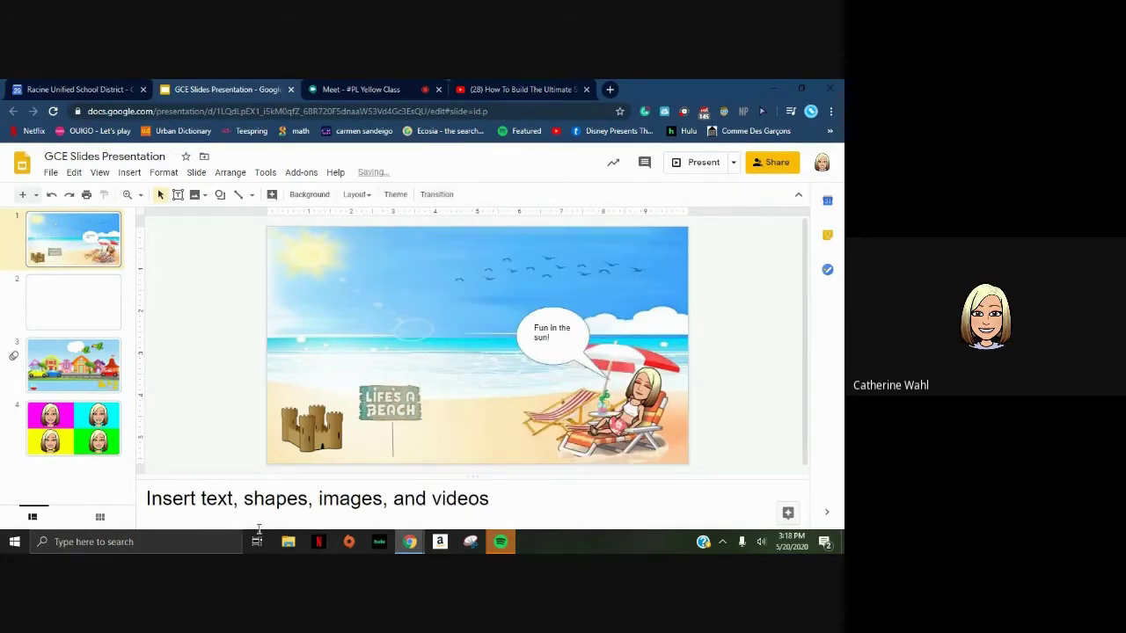
Cut the sandcastle image and delete the "Fun in the sun!" text box inside the speech bubble.
click(308, 435)
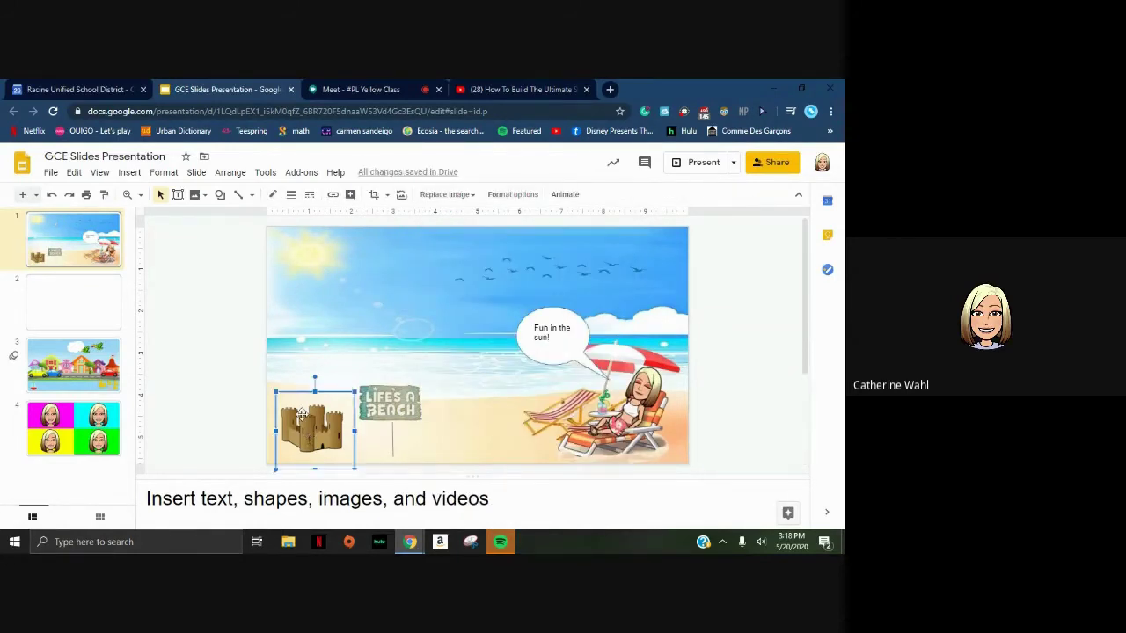
click(75, 173)
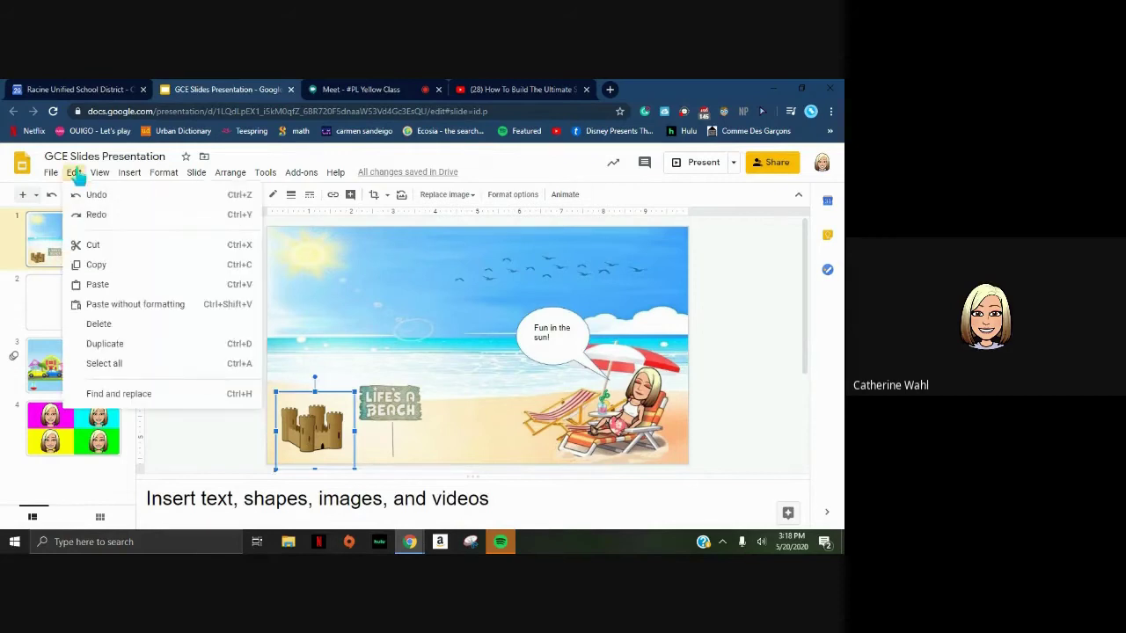
click(93, 247)
click(572, 352)
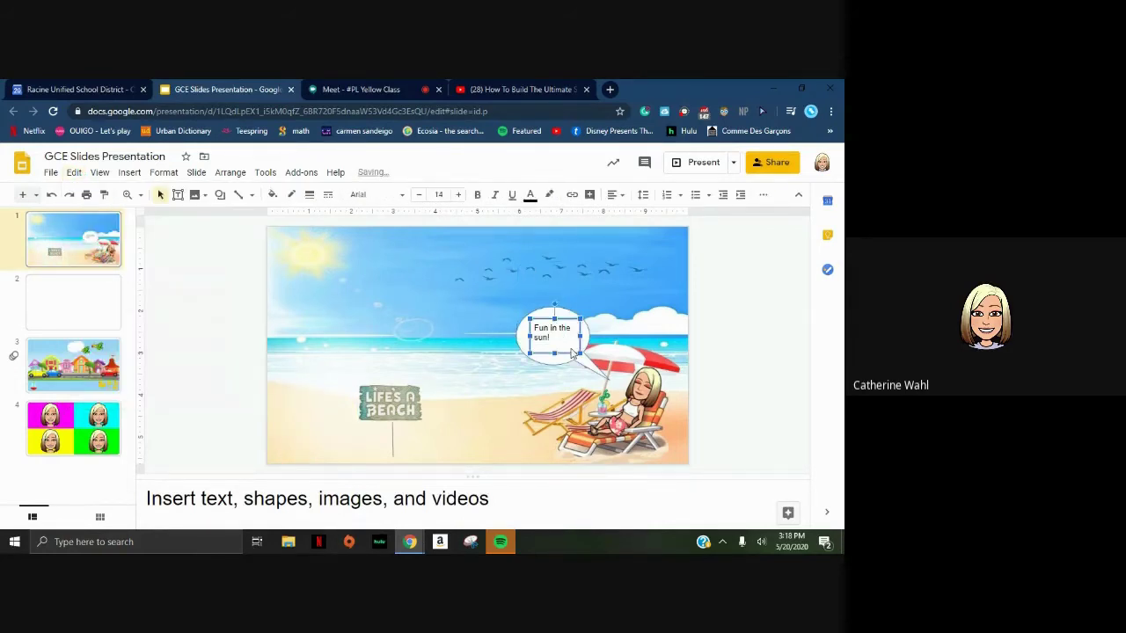
key(Delete)
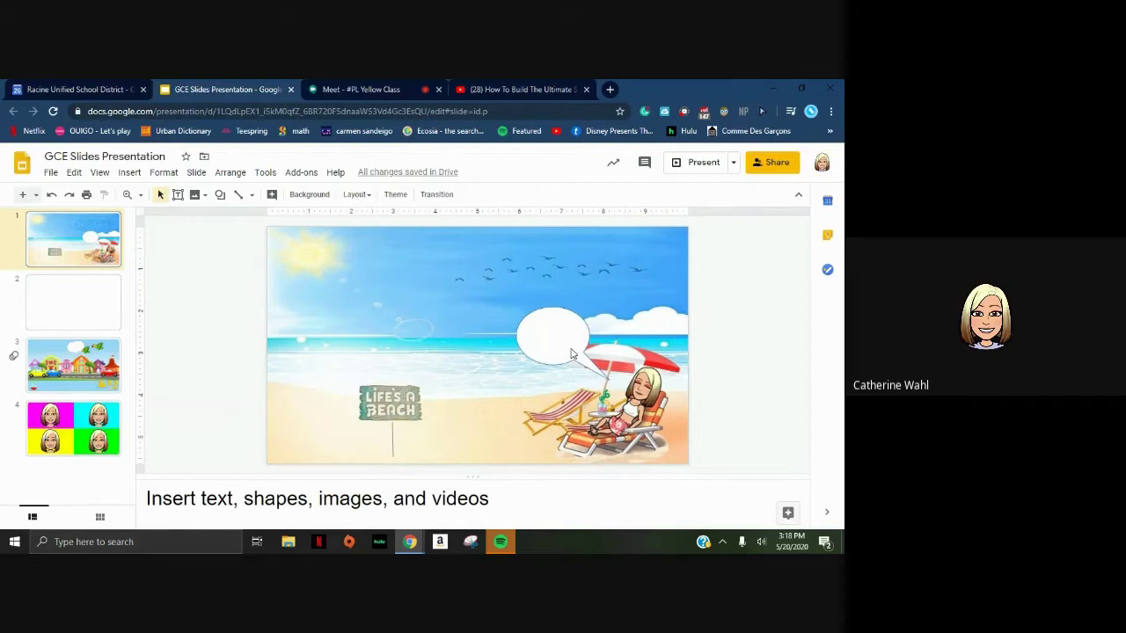
Go to blank slide 2, and hide and restore the menus above the editing area.
click(71, 315)
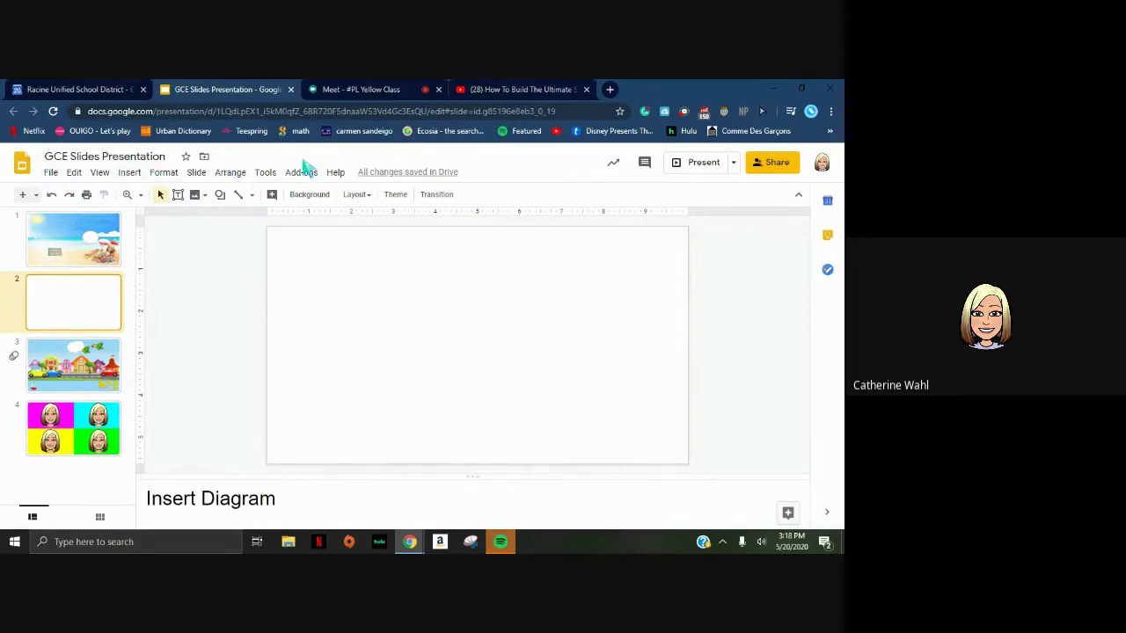
click(801, 199)
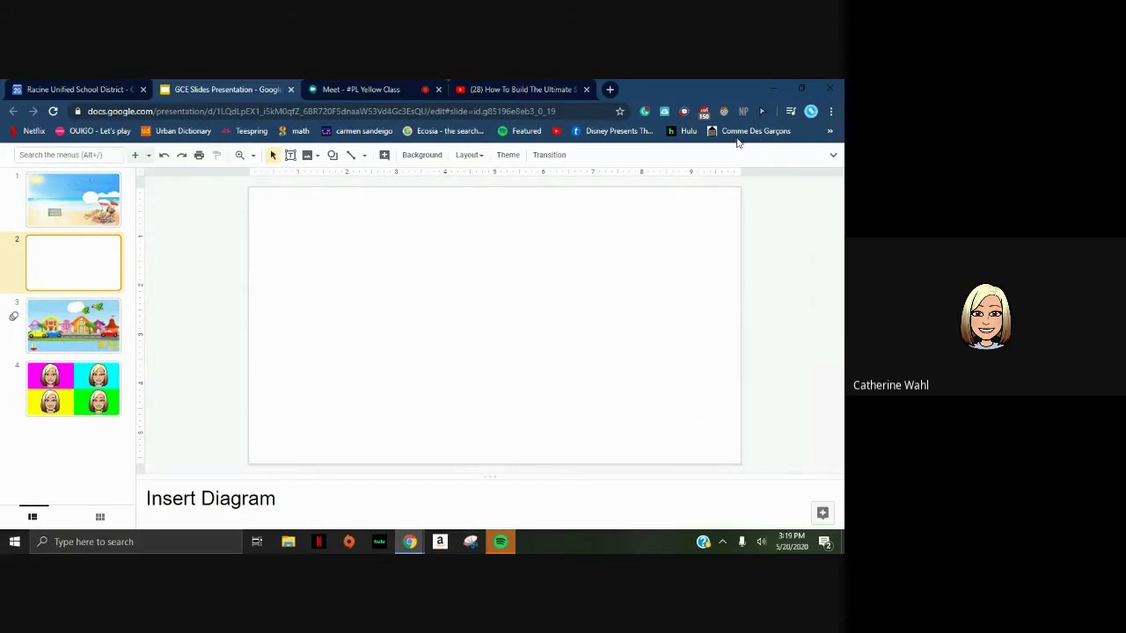
click(833, 157)
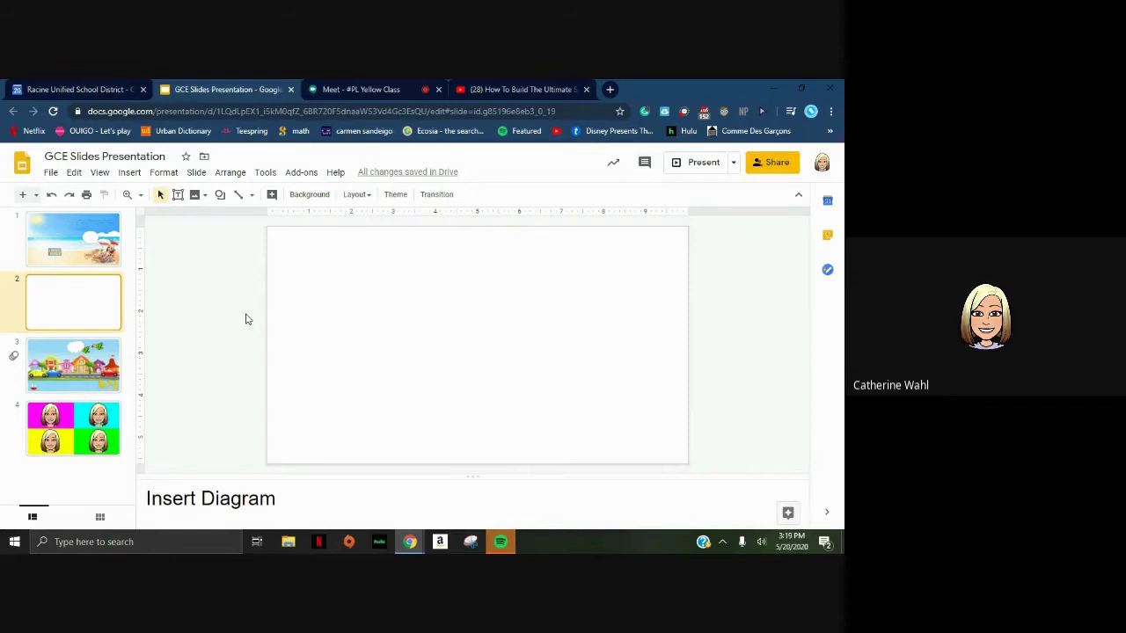
Browse the available diagram types for the blank slide and choose the Hierarchy type.
click(133, 176)
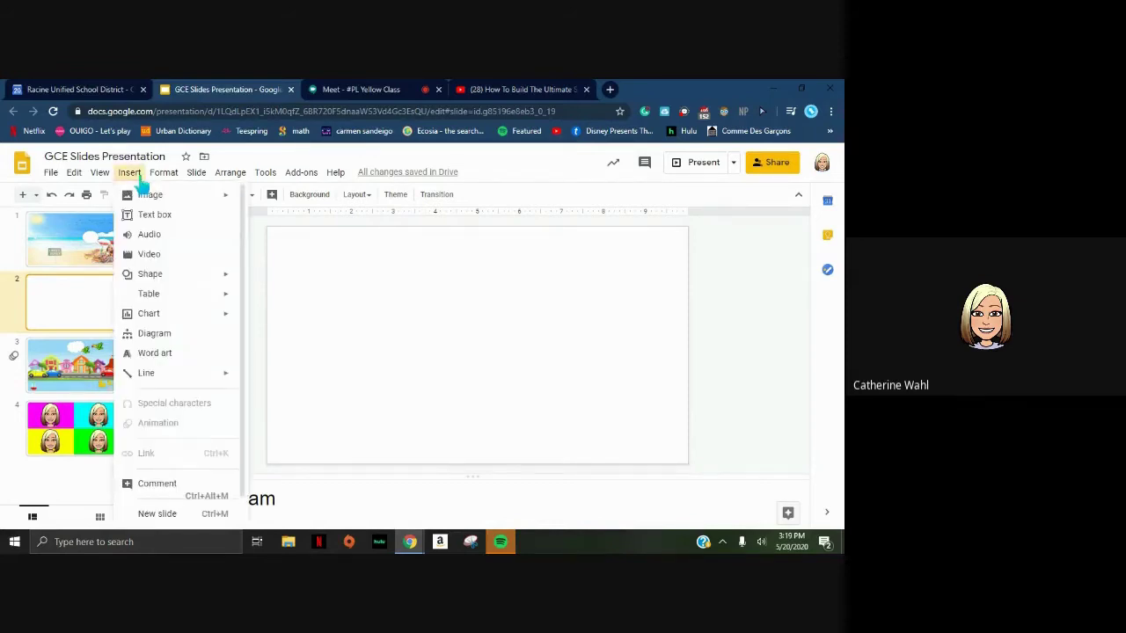
click(163, 335)
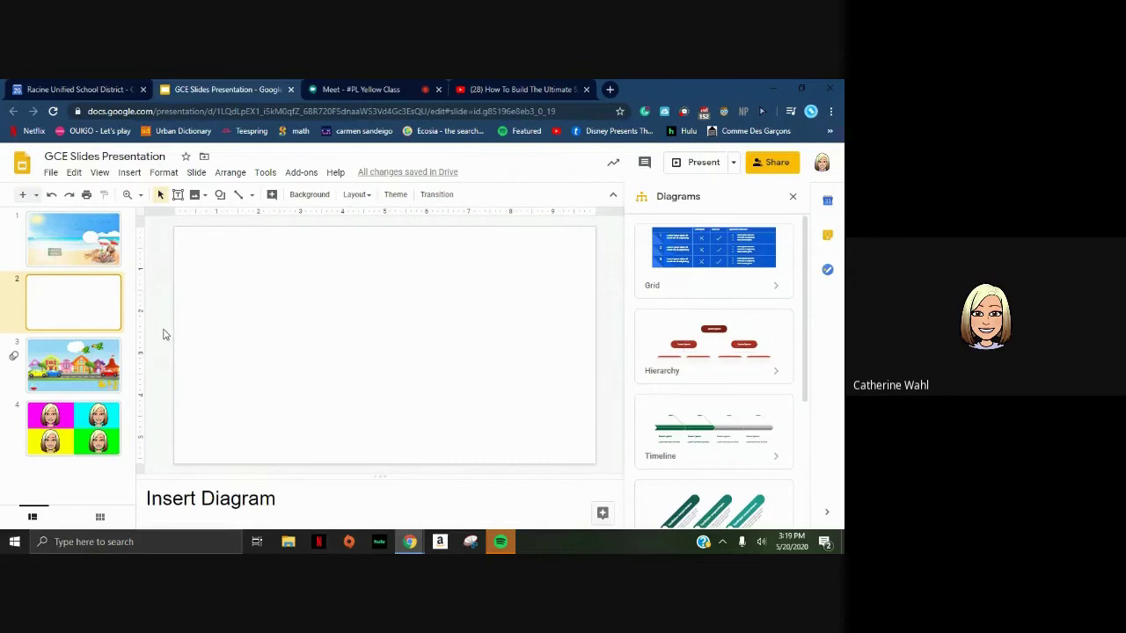
scroll(710, 290, down, 2)
scroll(712, 284, down, 1)
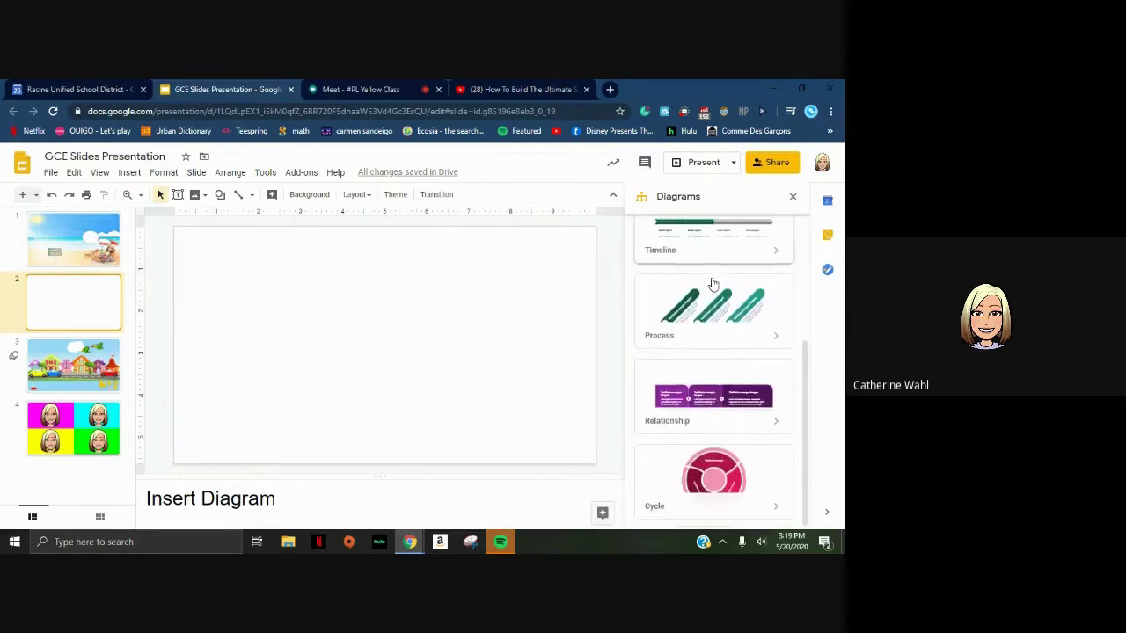
scroll(712, 284, up, 3)
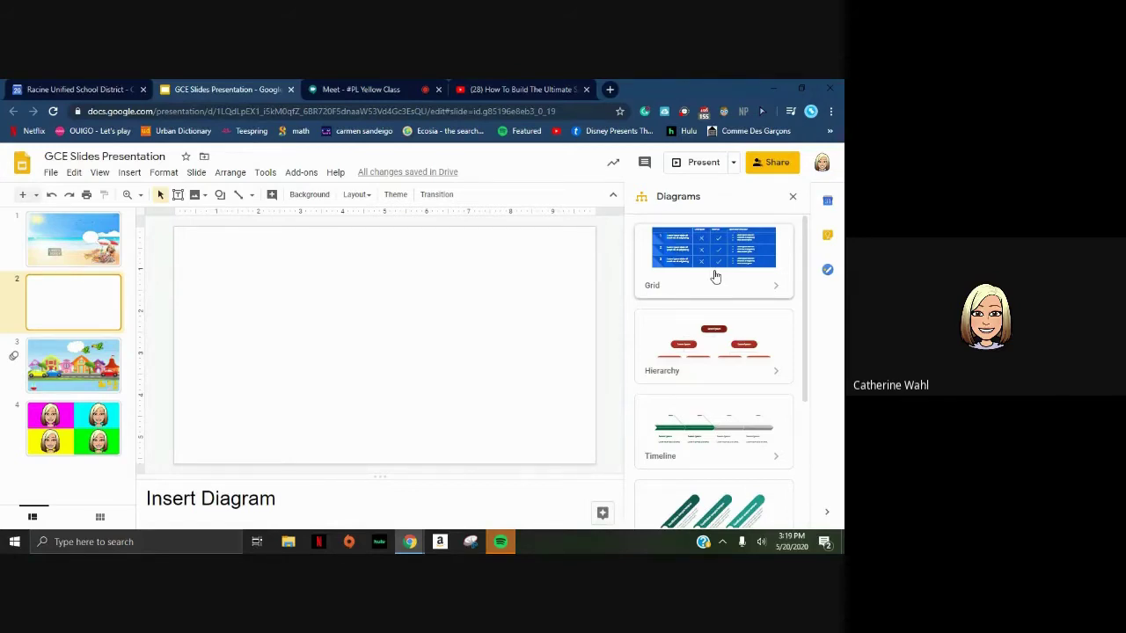
click(714, 356)
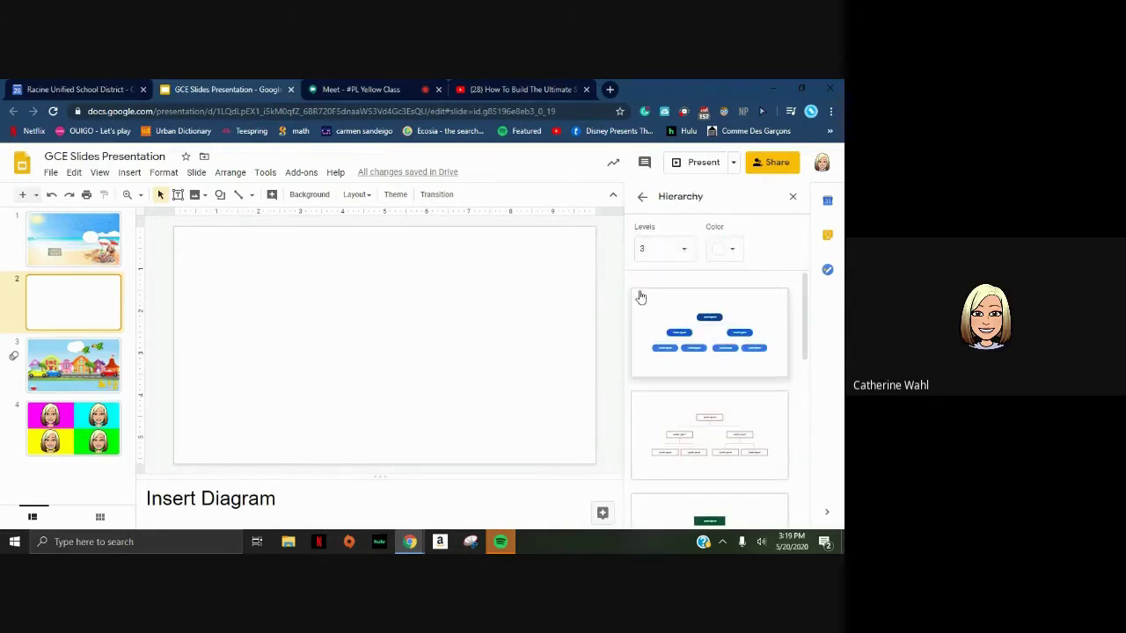
Insert the first hierarchy layout on slide 2 with 4 levels and the pink color.
click(685, 255)
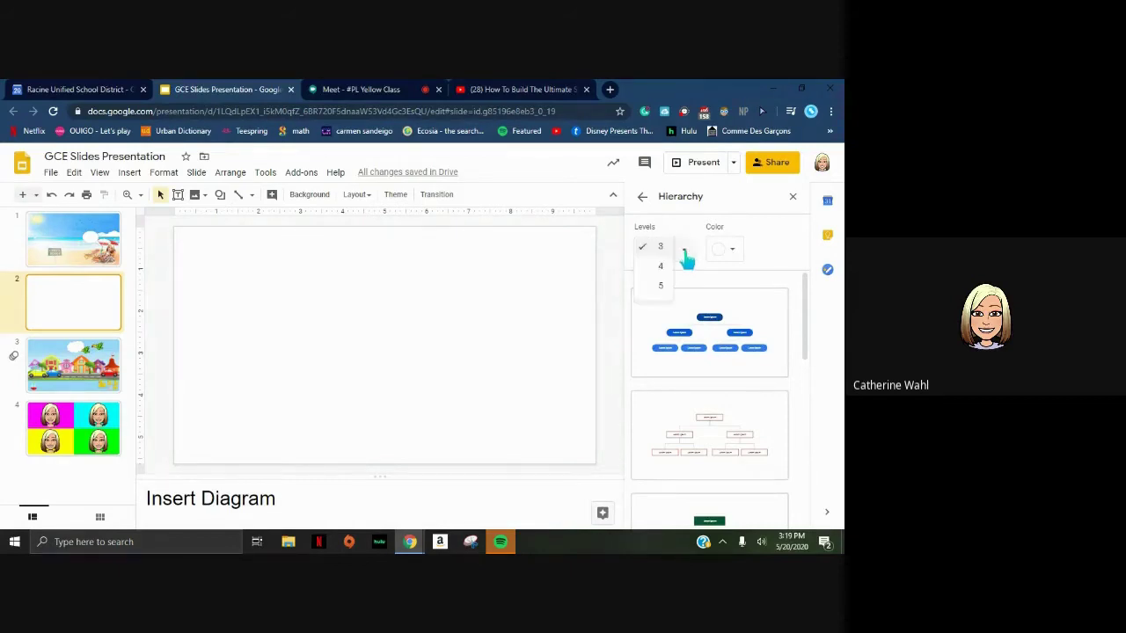
click(661, 268)
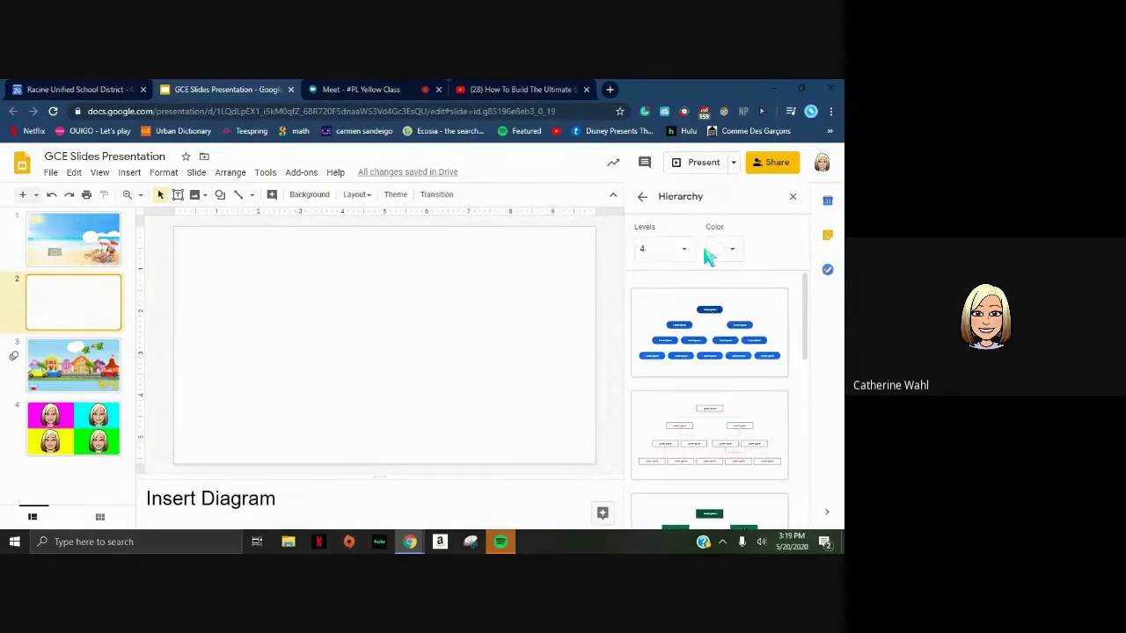
click(736, 250)
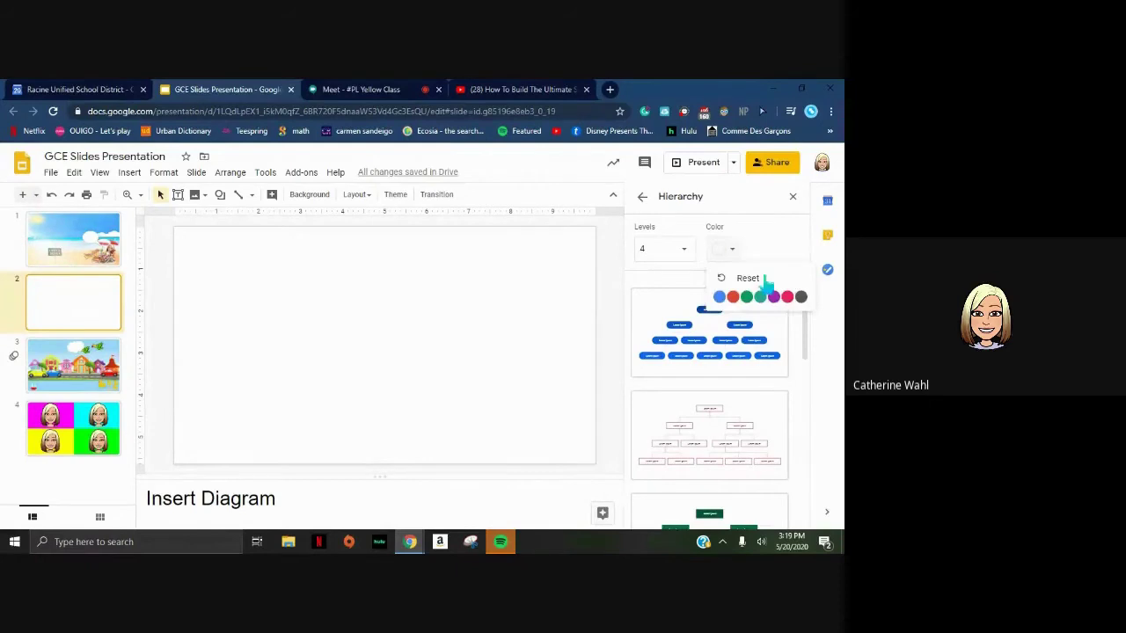
click(786, 297)
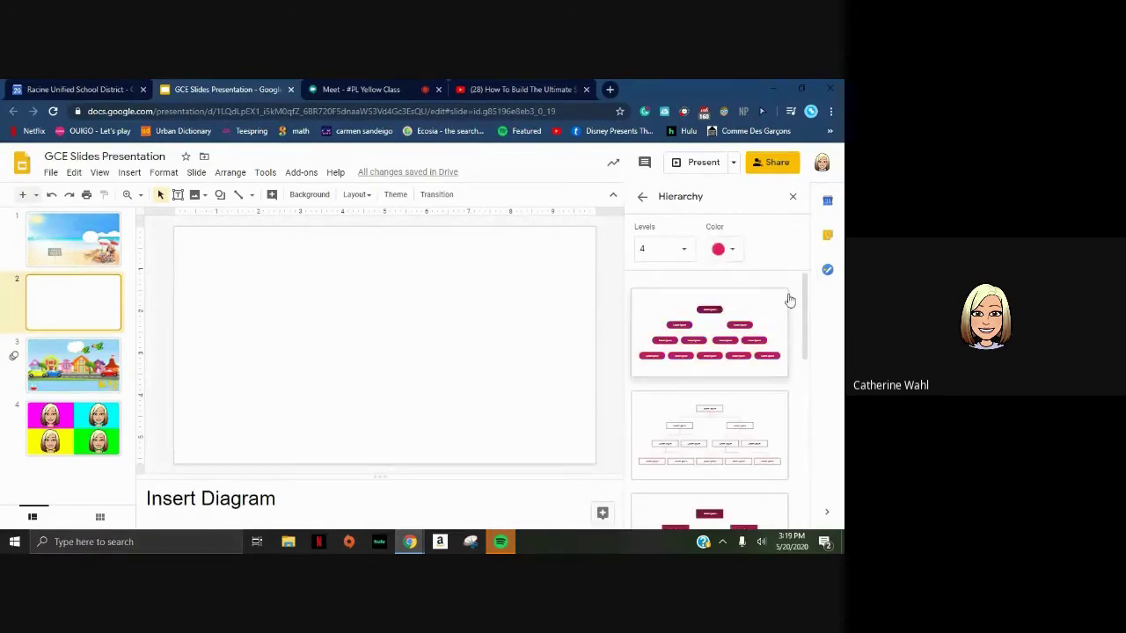
click(753, 325)
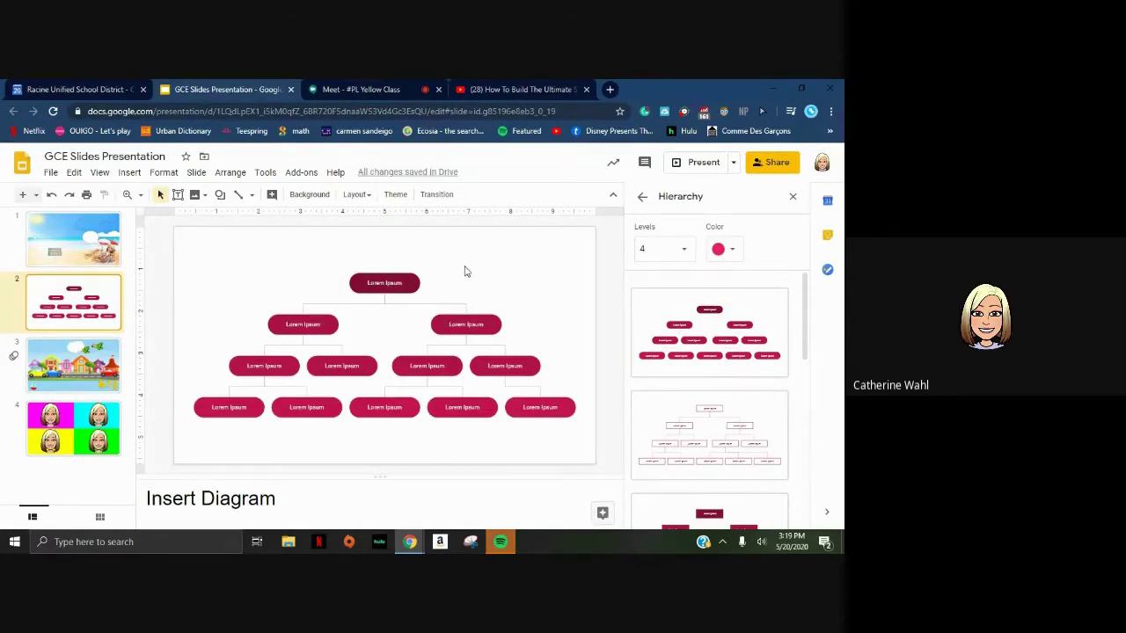
click(370, 290)
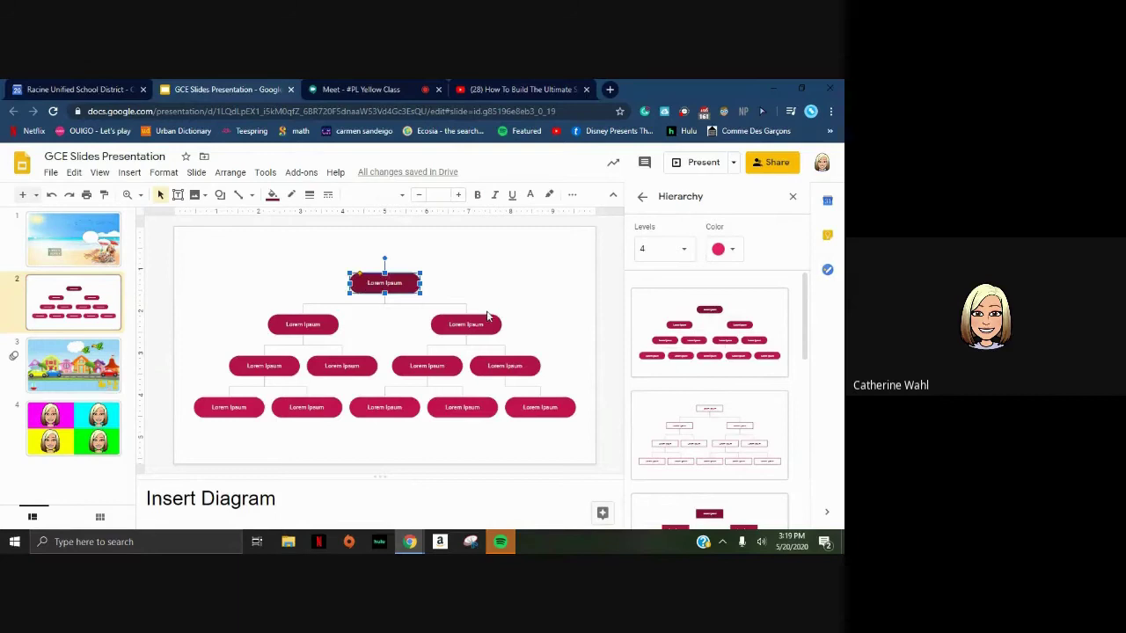
click(482, 320)
click(433, 371)
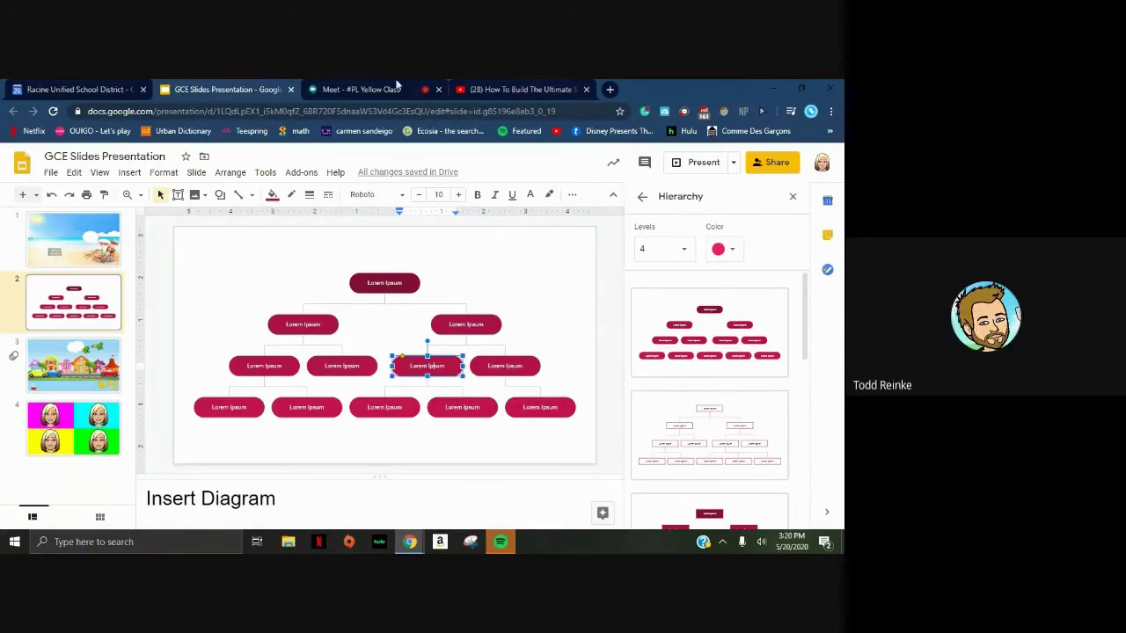
Switch to the Google Meet call, find the participant with an active microphone in the people list, and mute them for everyone.
click(352, 89)
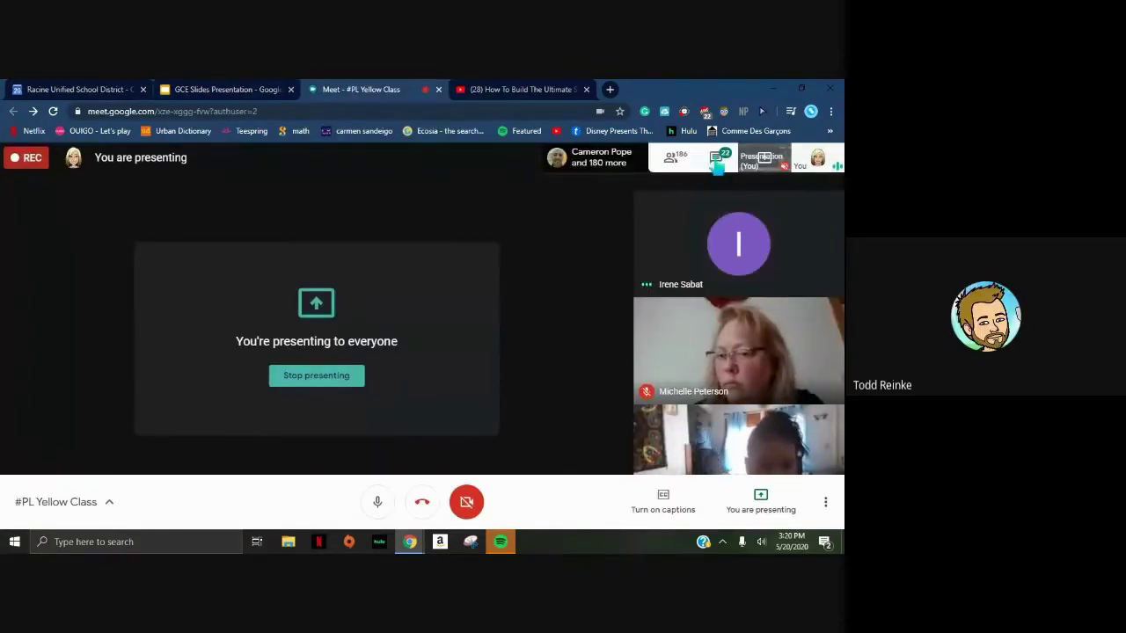
click(719, 163)
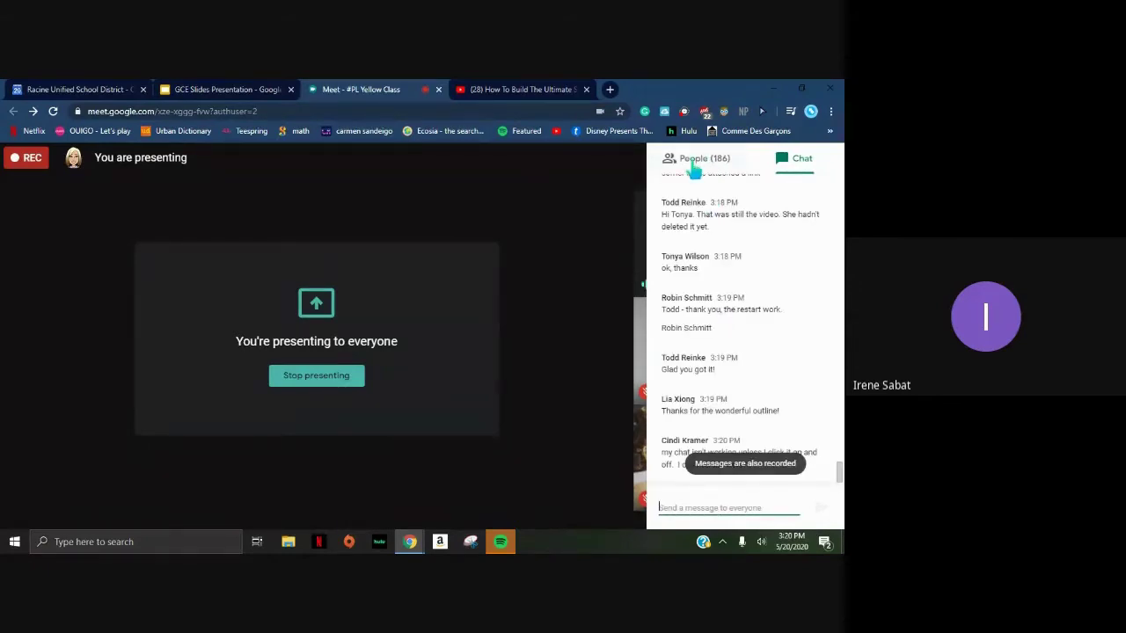
click(695, 165)
scroll(726, 268, down, 12)
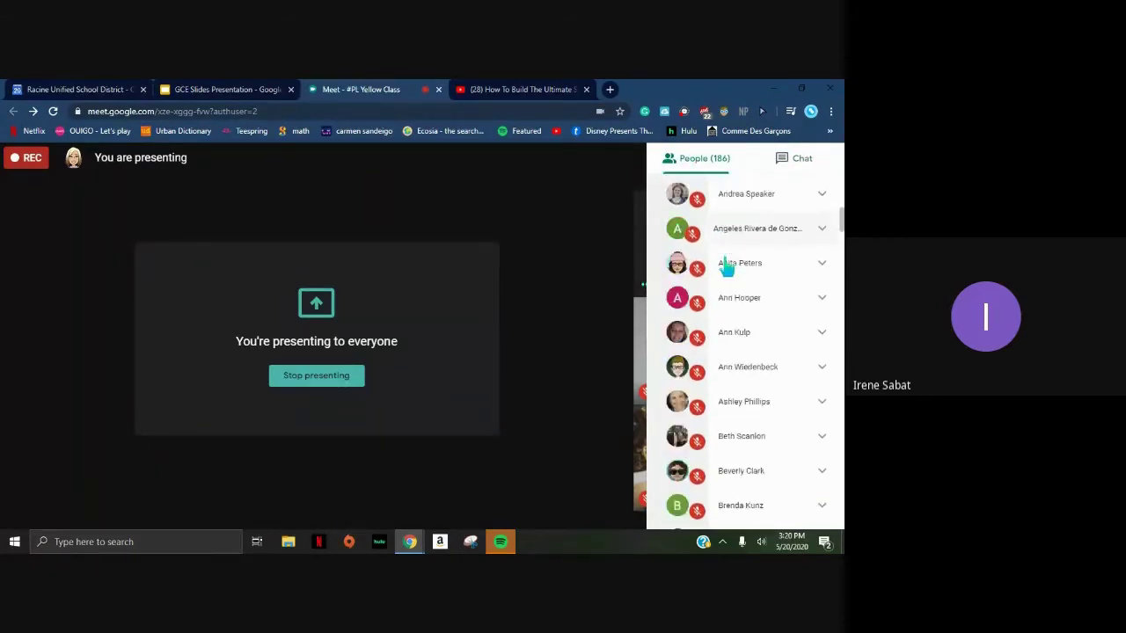
scroll(726, 268, down, 12)
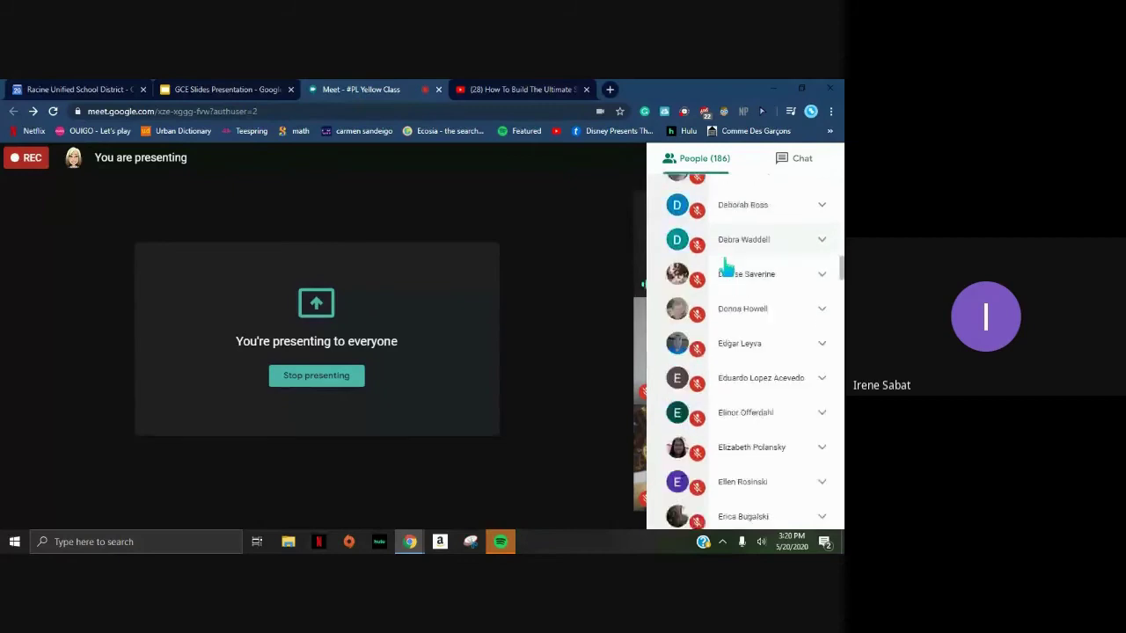
scroll(726, 264, down, 5)
scroll(762, 326, up, 2)
click(822, 332)
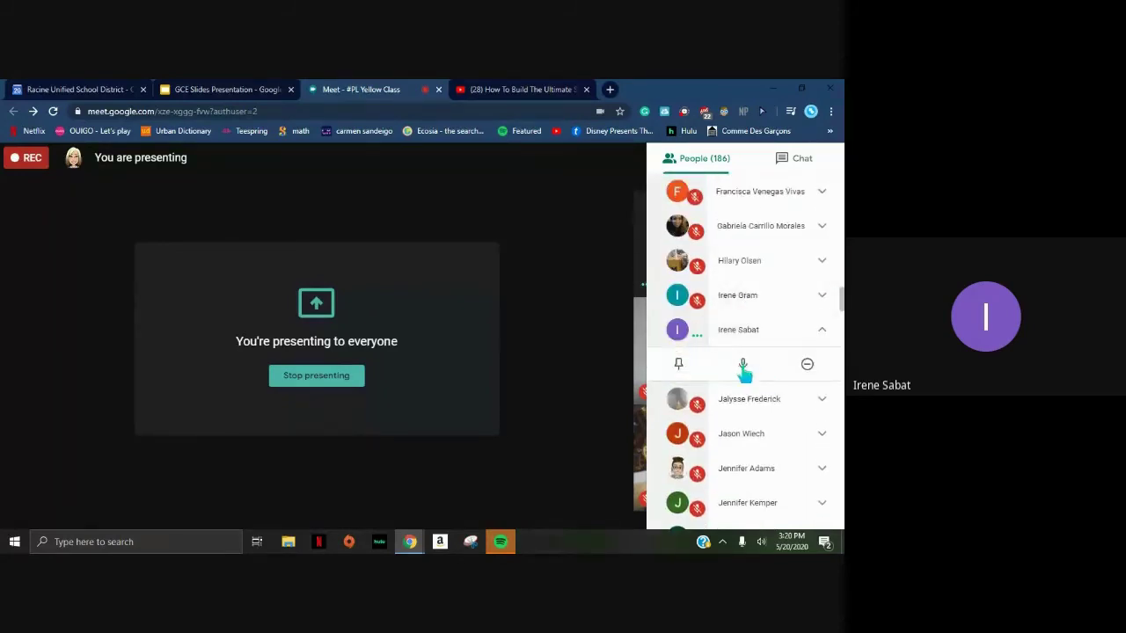
click(744, 365)
click(493, 361)
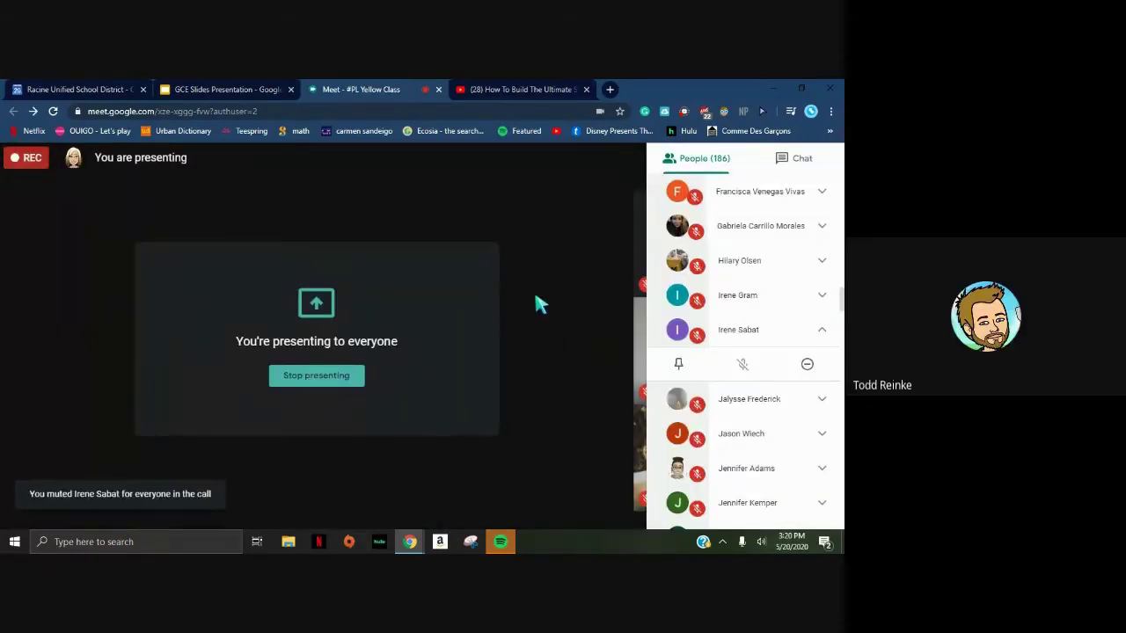
Return to the GCE Slides Presentation, close the Hierarchy diagram options and deselect the diagram box.
click(233, 87)
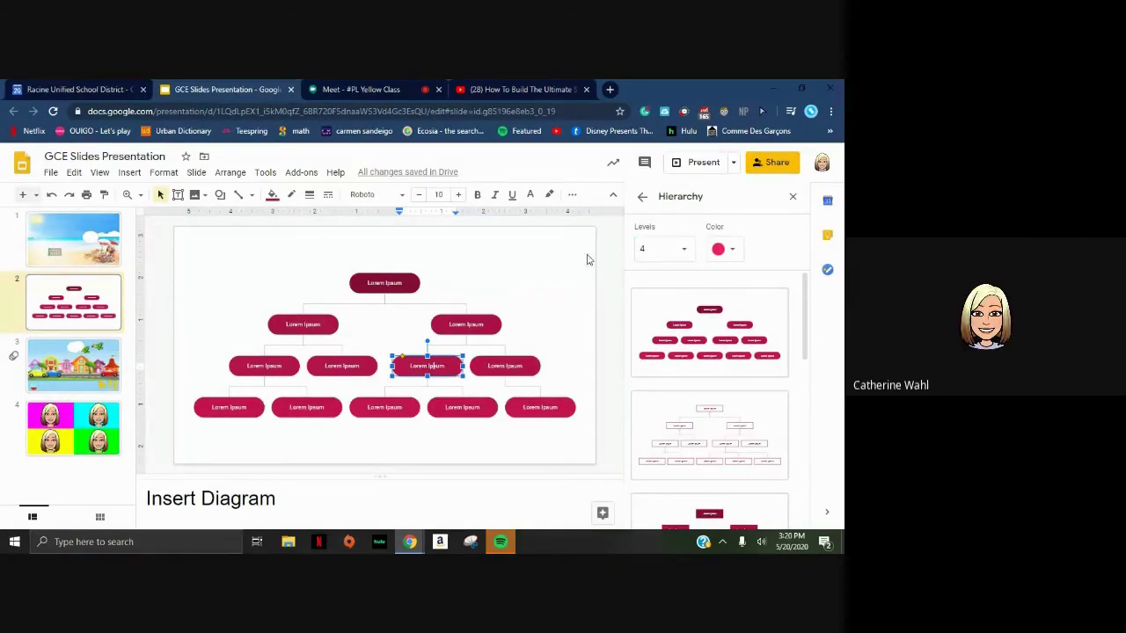
click(793, 197)
click(730, 260)
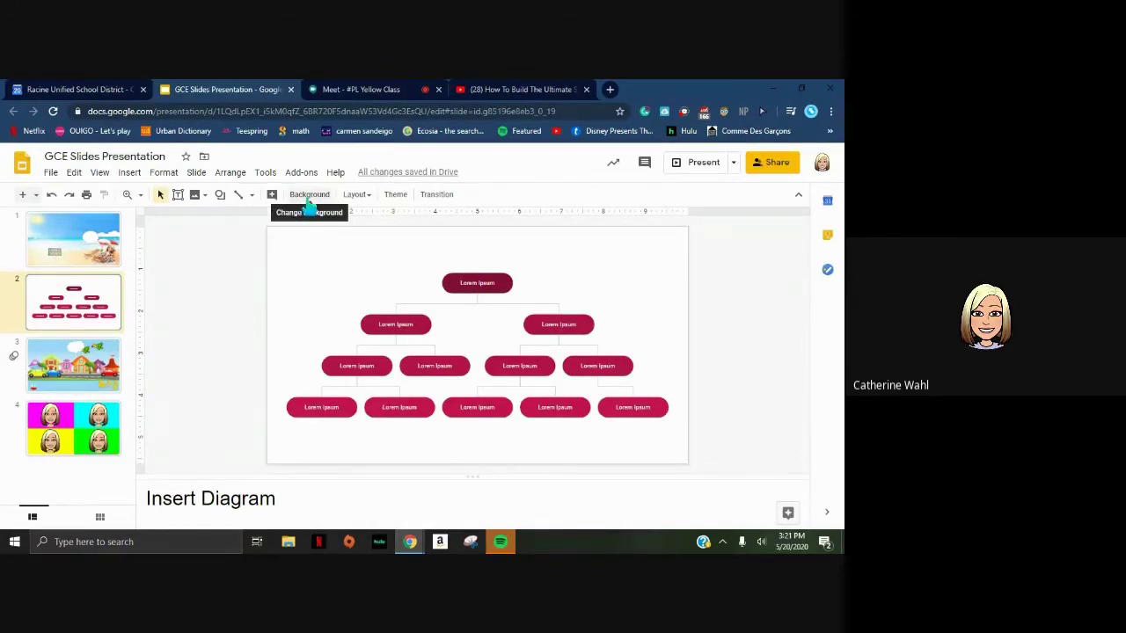
click(129, 172)
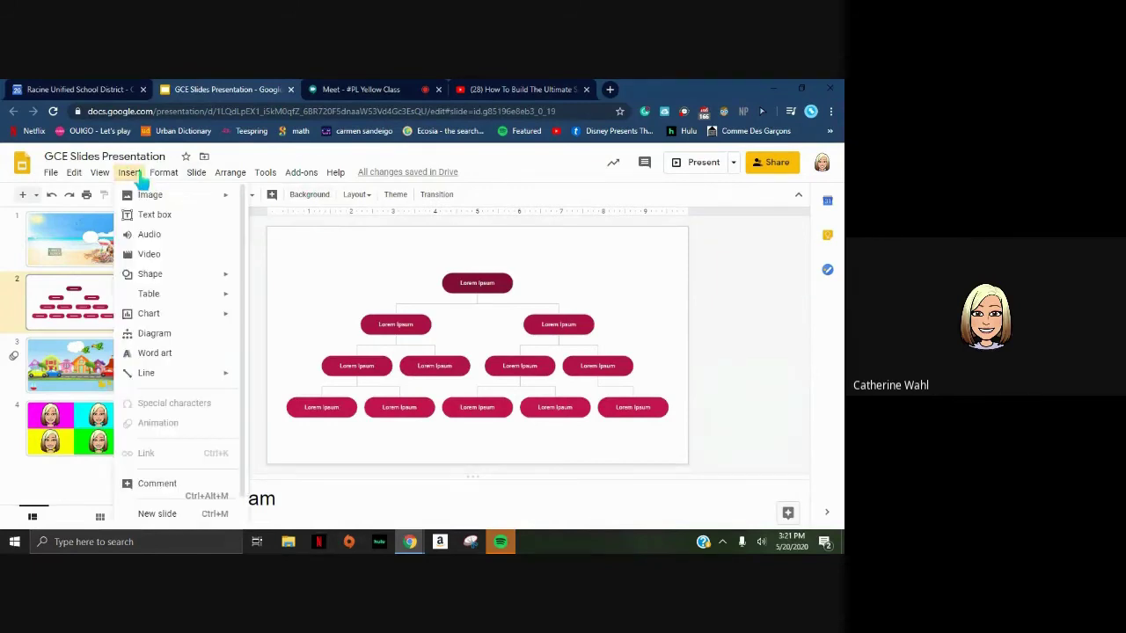
scroll(191, 393, down, 1)
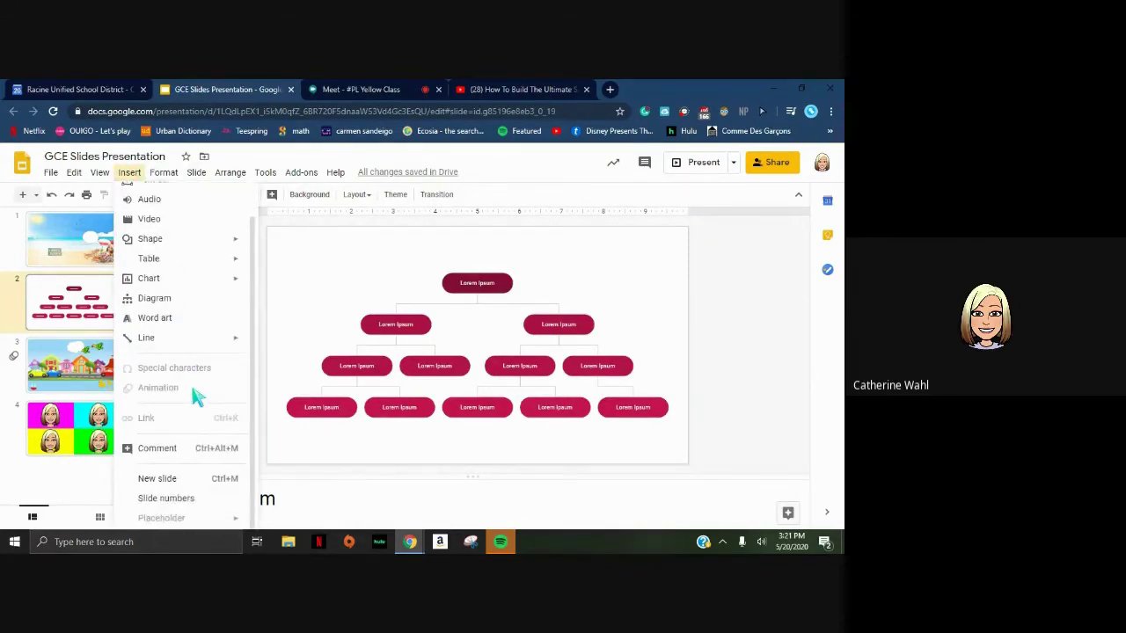
scroll(192, 394, up, 1)
click(738, 249)
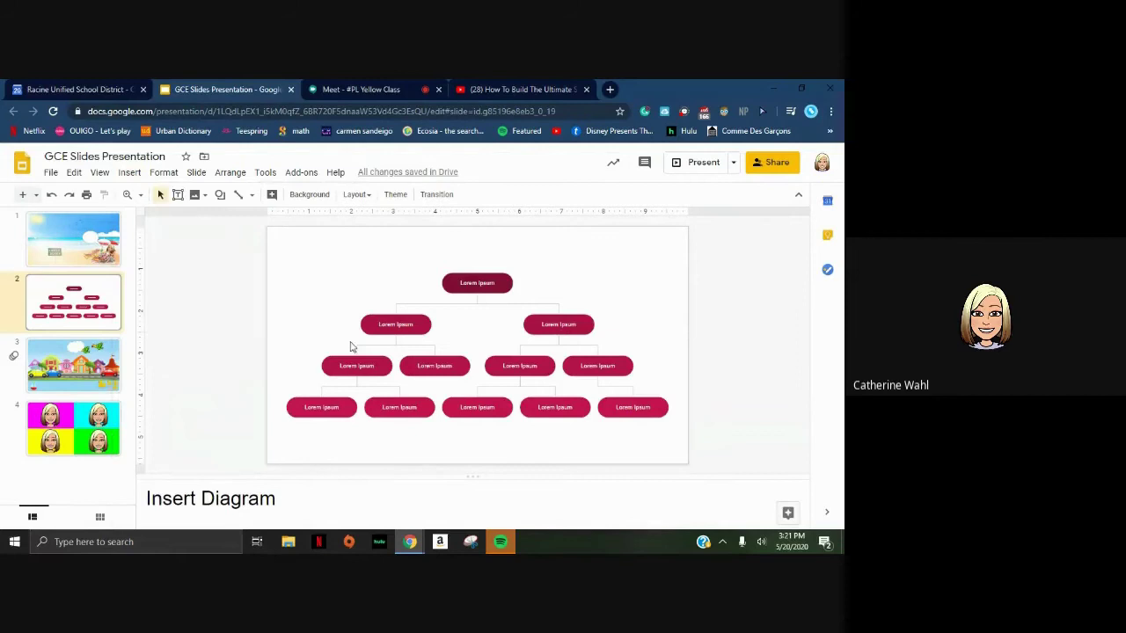
Examine the background color and image source options for slide 2 and where else the background can be changed, closing them without changes.
click(318, 201)
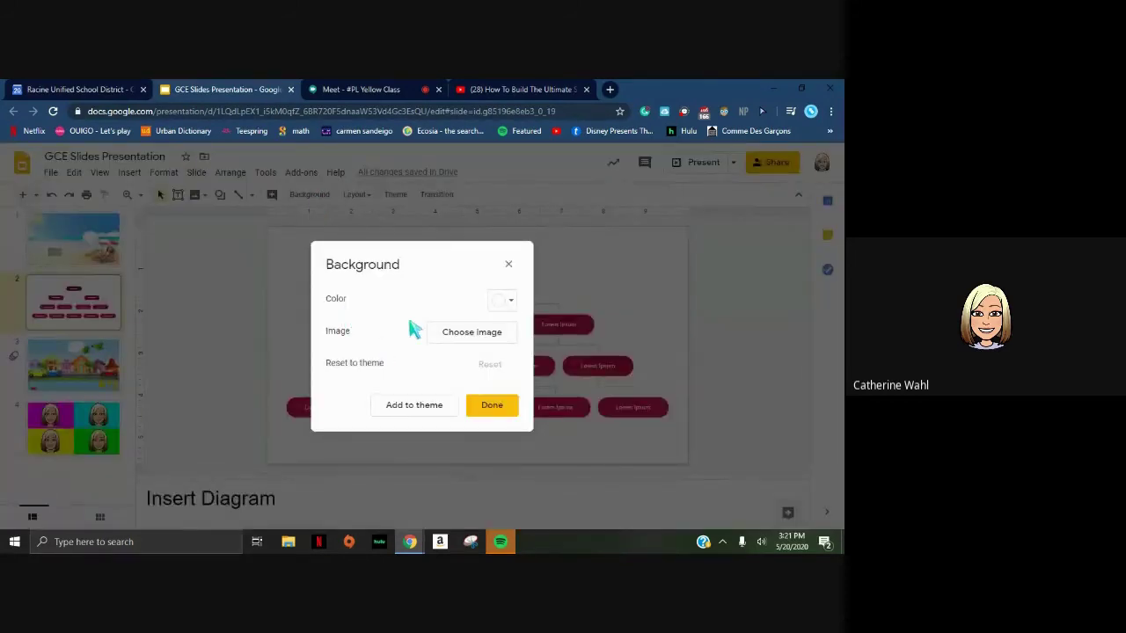
click(510, 302)
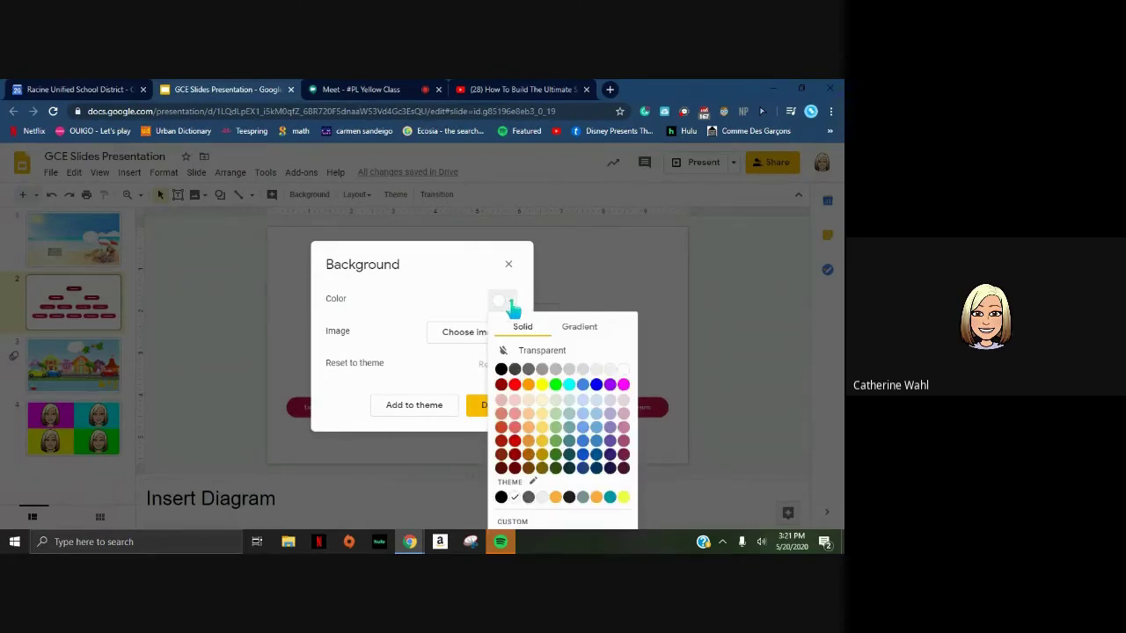
click(421, 338)
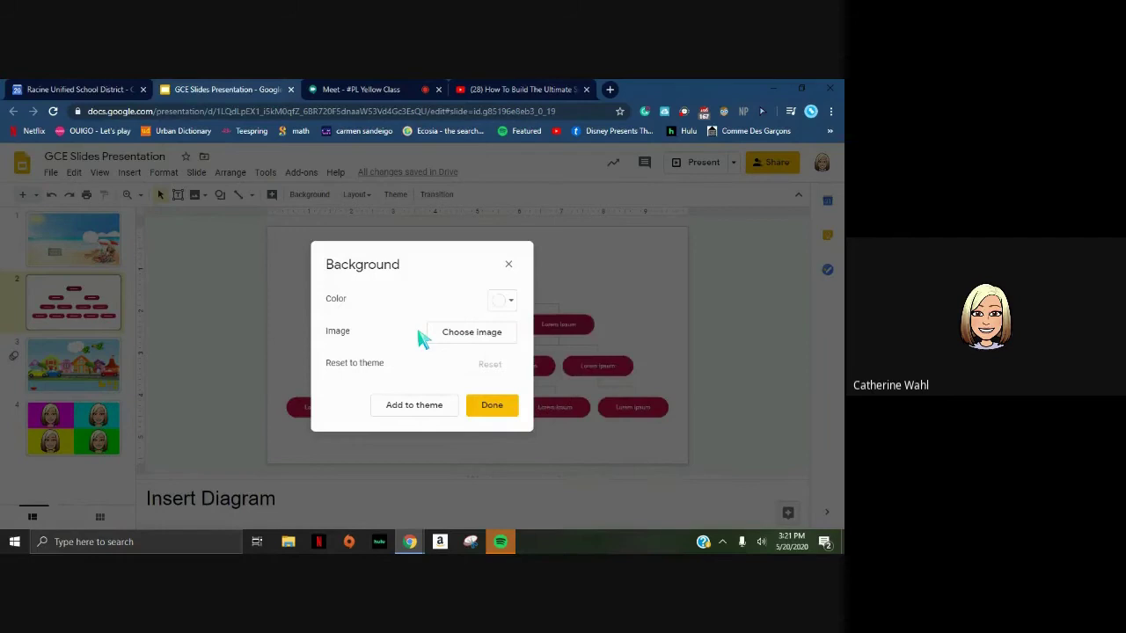
click(461, 338)
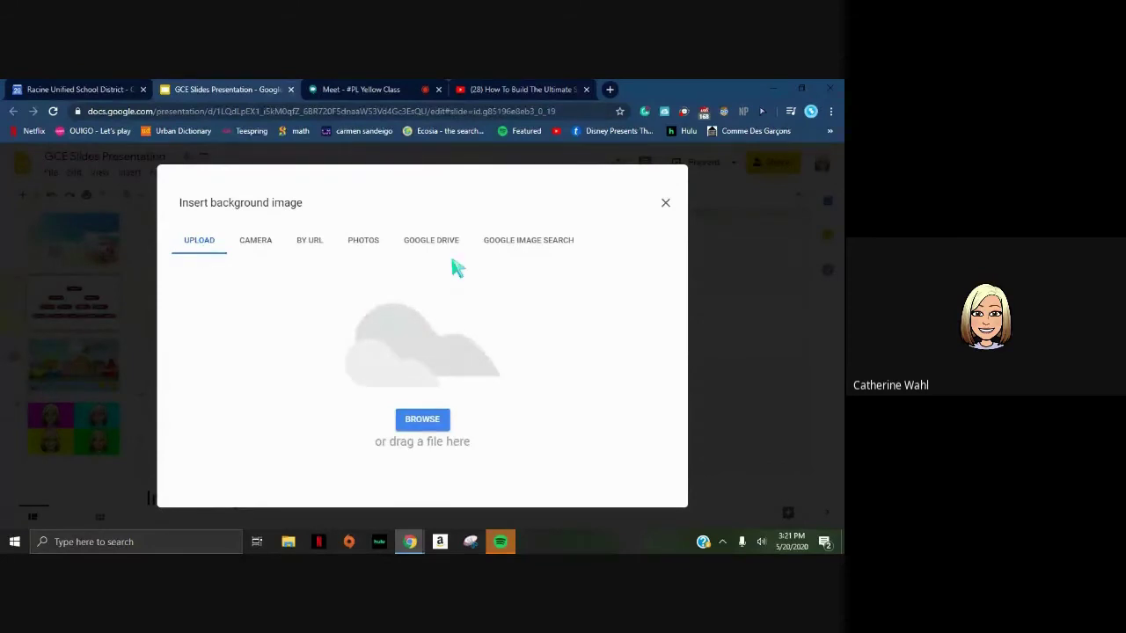
click(665, 204)
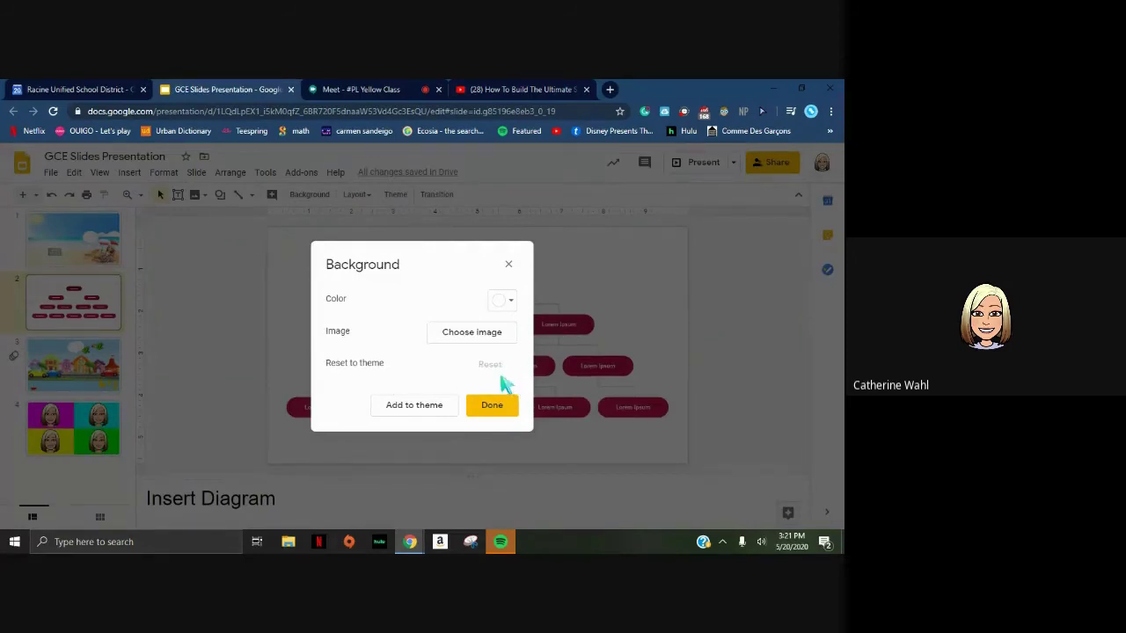
click(508, 264)
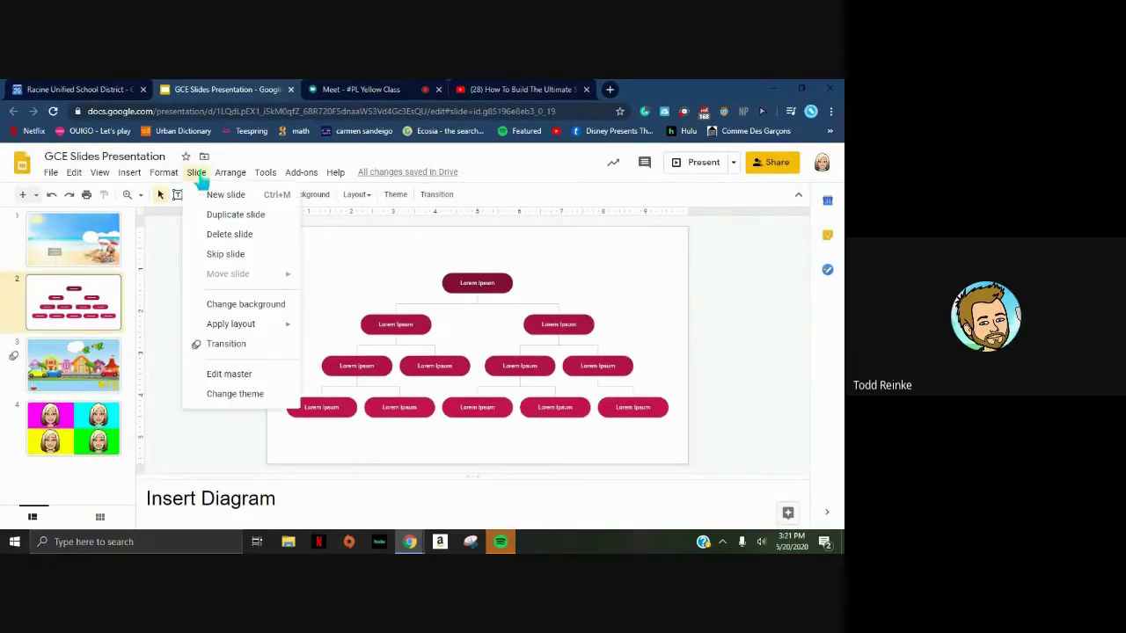
click(195, 172)
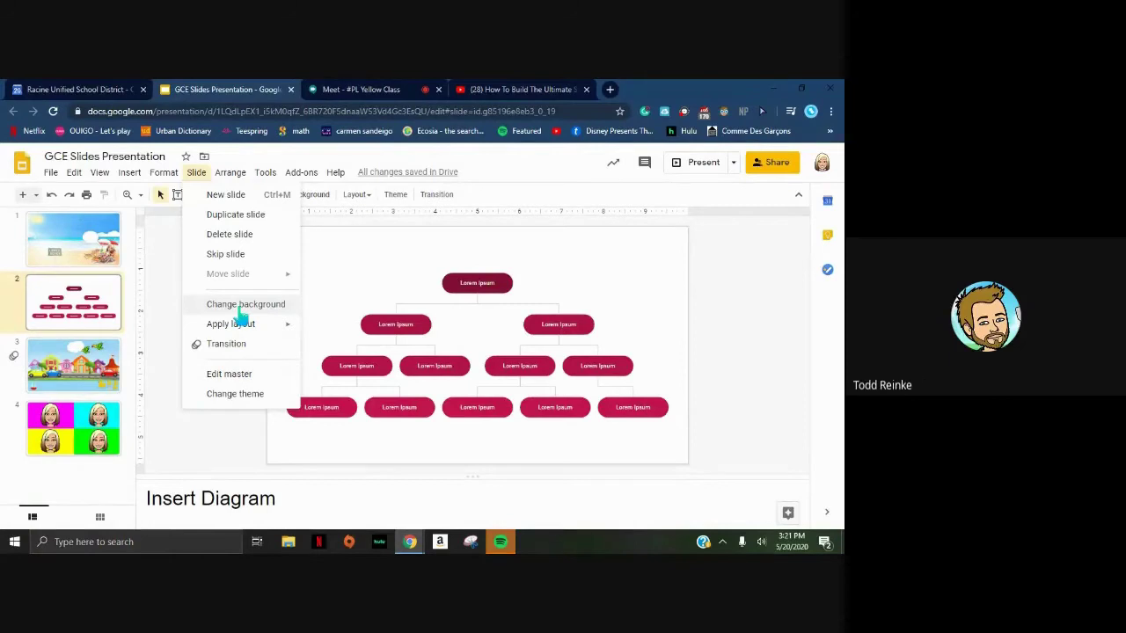
click(171, 320)
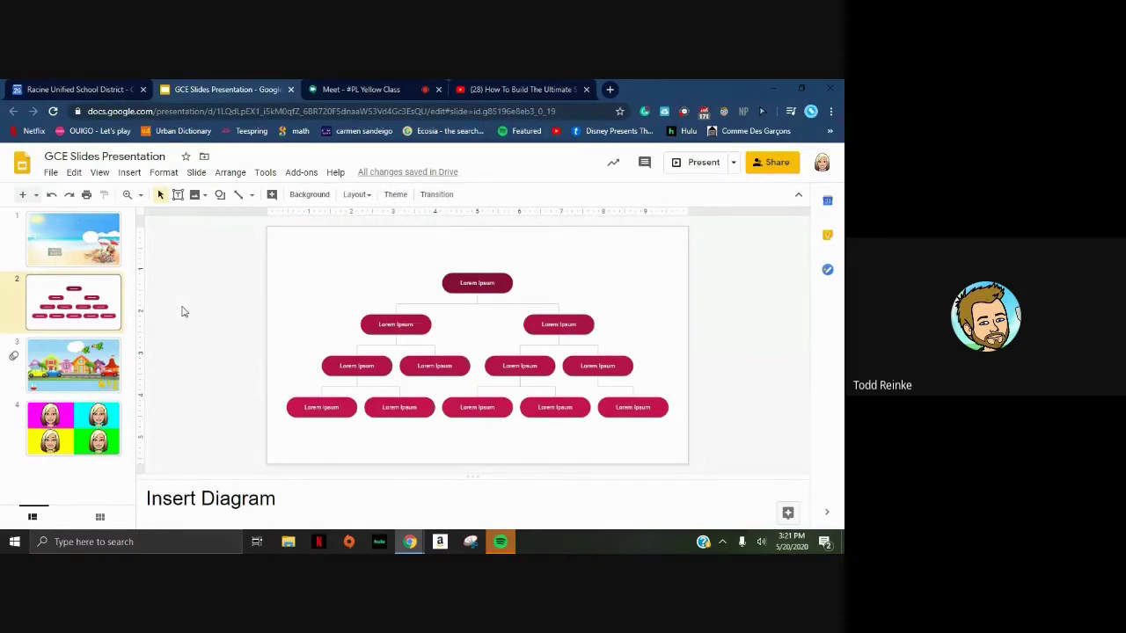
Show slide 1 with the beach scene.
click(88, 246)
click(110, 297)
click(88, 233)
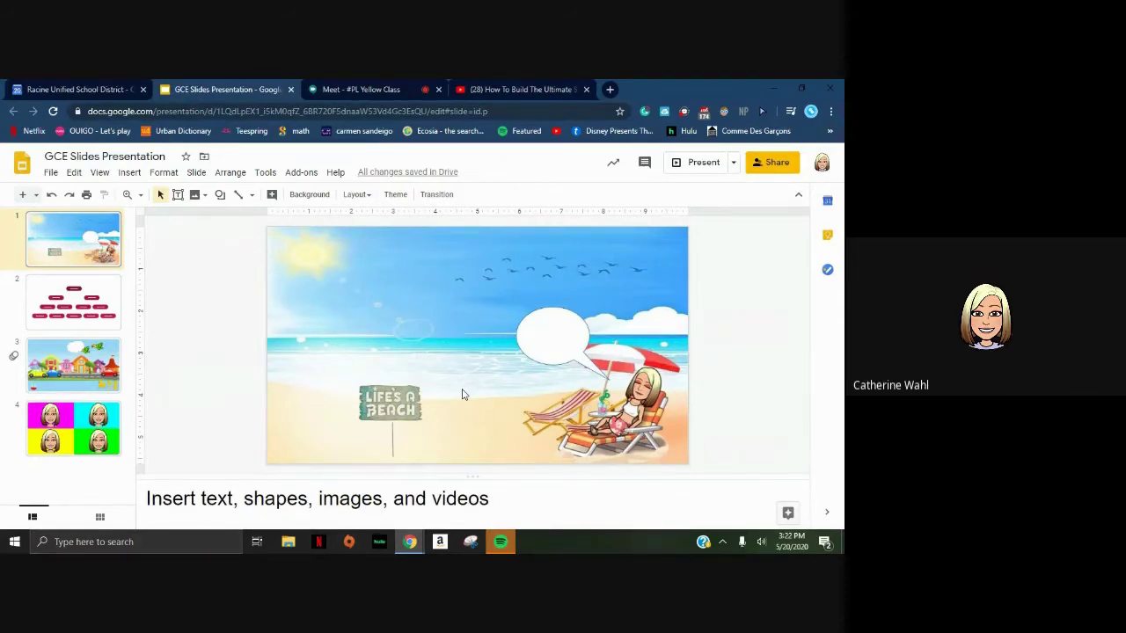
Open the Arrange Objects slide and select its cars, cloud, birds and ducks one after another to check which are separate objects.
click(107, 355)
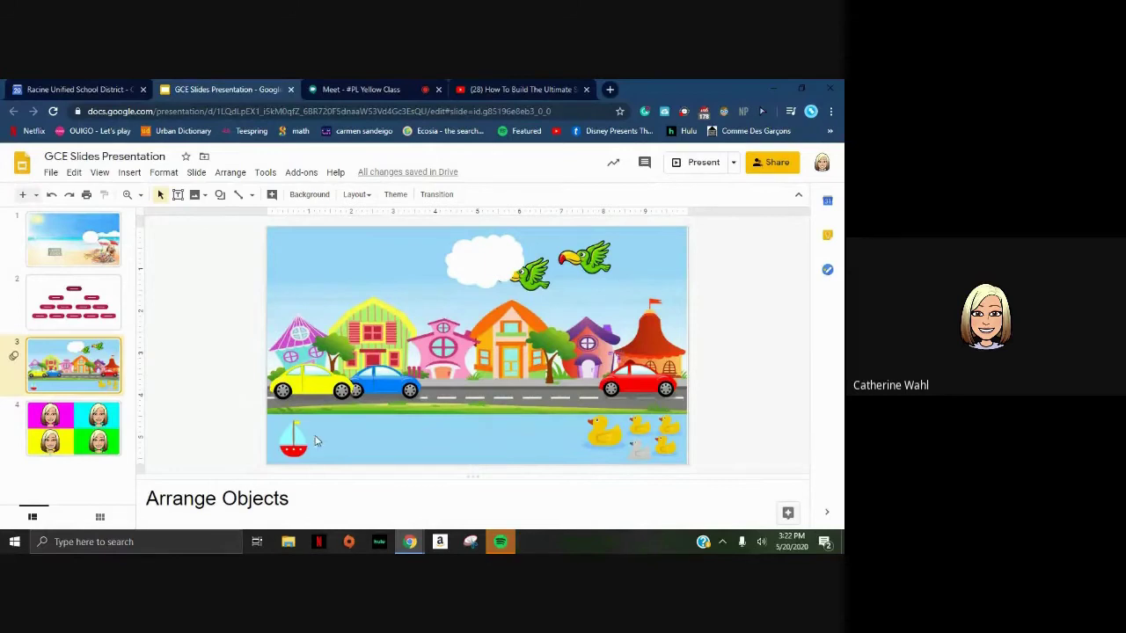
click(304, 383)
click(382, 380)
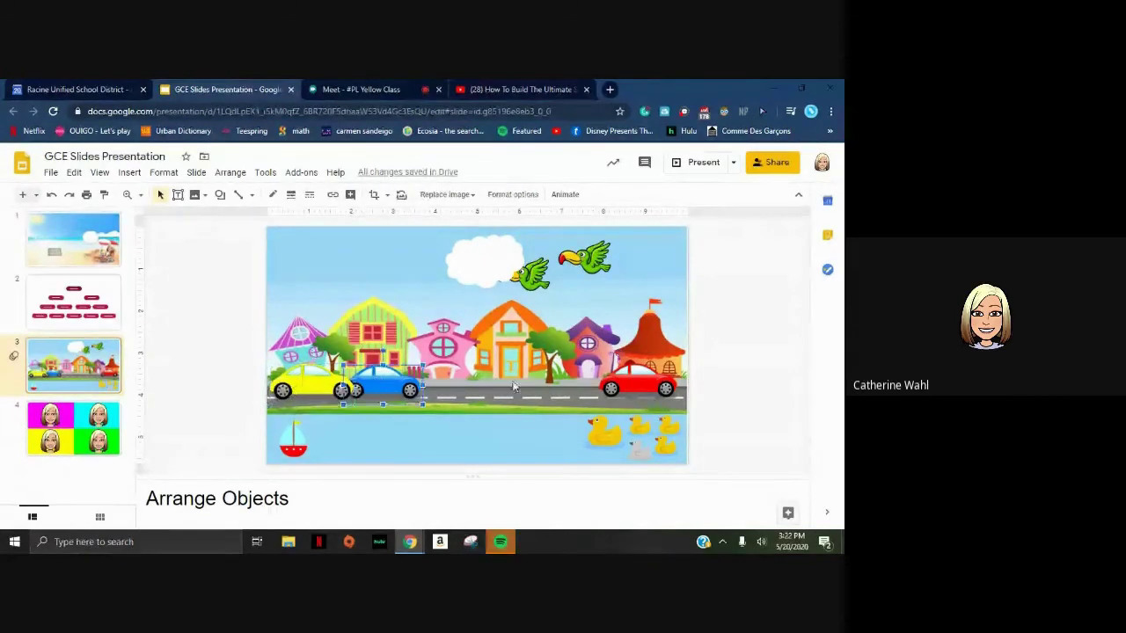
click(467, 262)
click(585, 266)
click(553, 293)
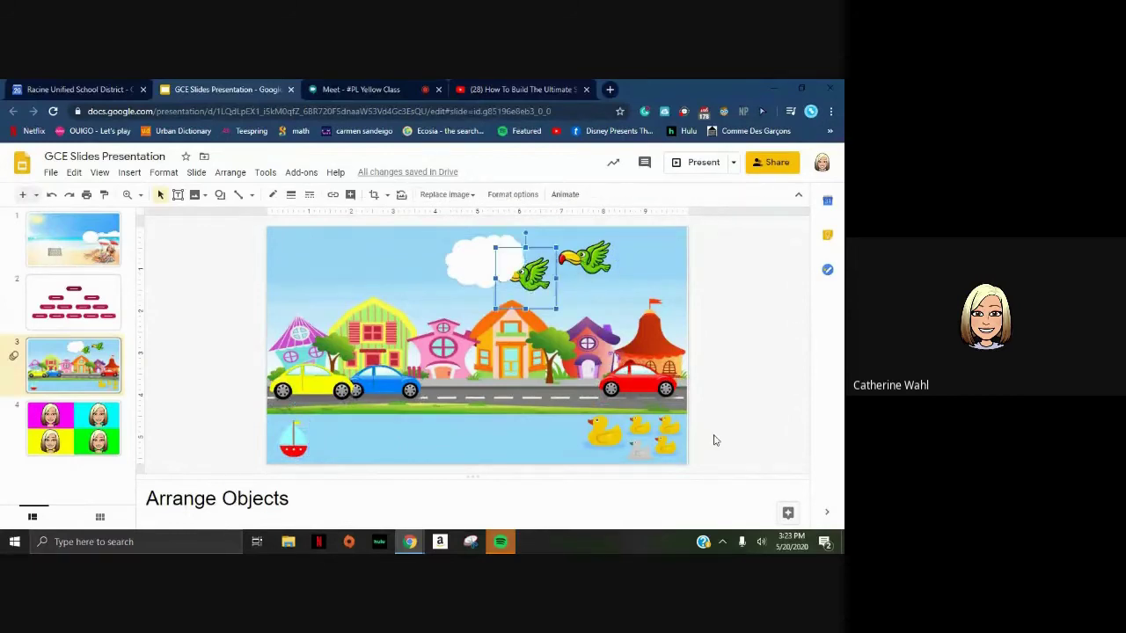
click(603, 431)
click(636, 444)
click(666, 427)
Move the cloud slightly over the smaller green bird and nudge the yellow car slightly toward the blue car.
drag(468, 279, 474, 287)
click(354, 257)
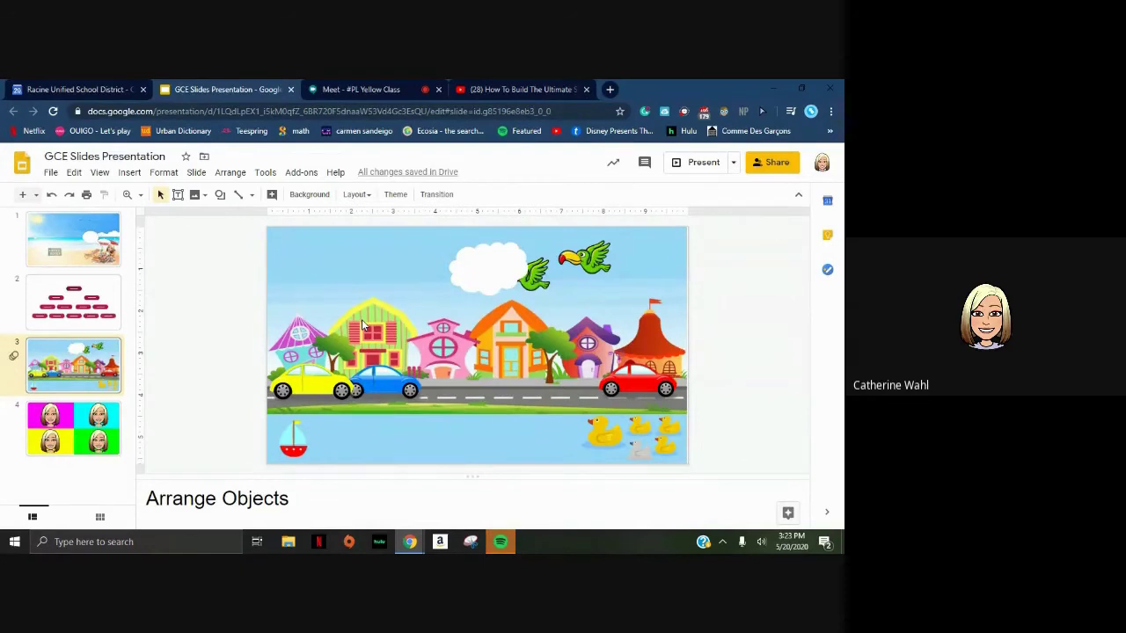
click(350, 387)
click(368, 390)
click(306, 391)
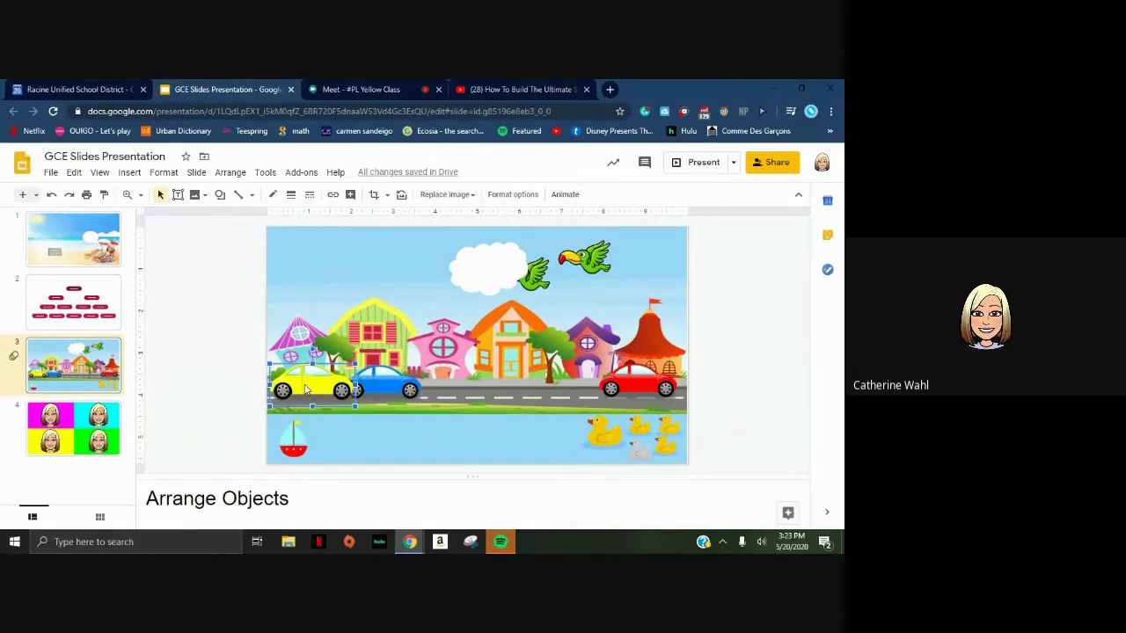
drag(306, 391, 311, 388)
click(204, 325)
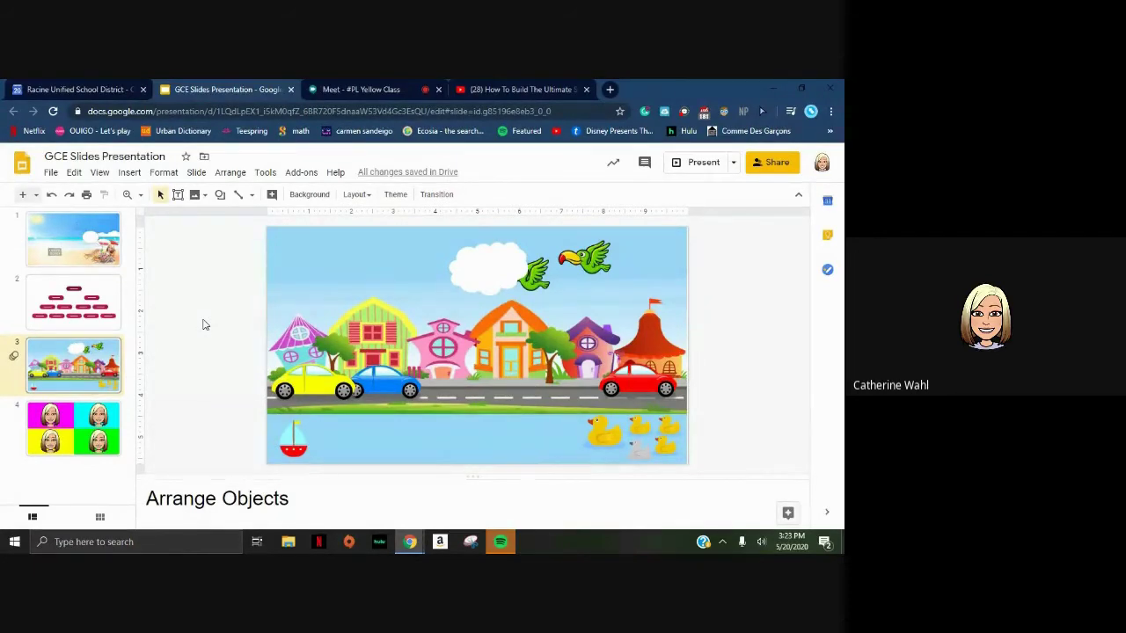
Center the sailboat horizontally on the page.
click(308, 438)
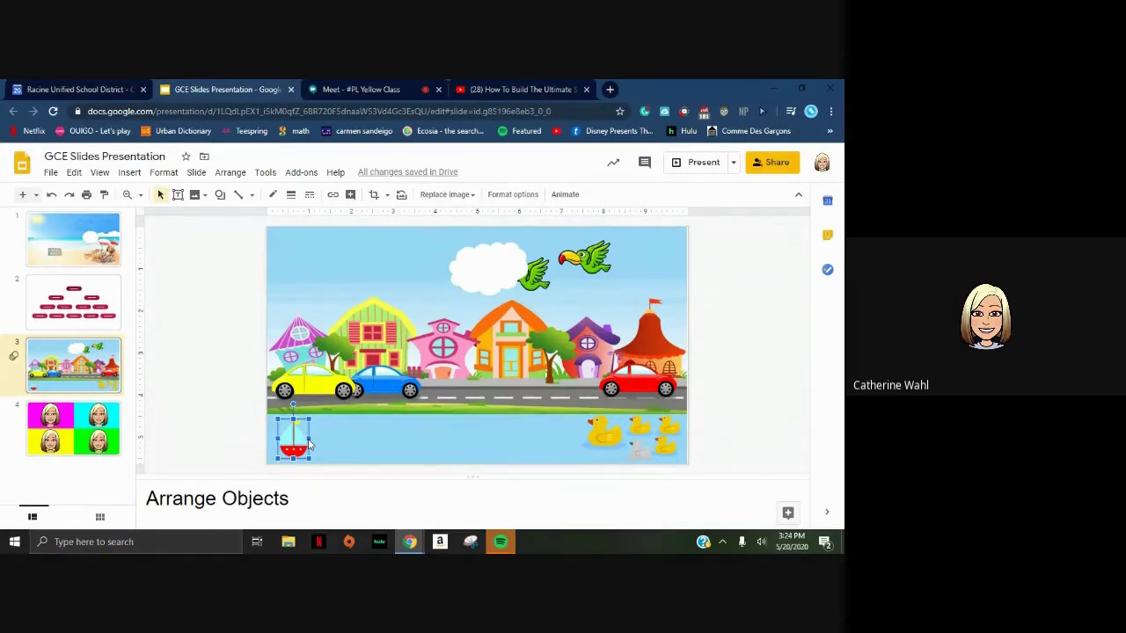
click(196, 278)
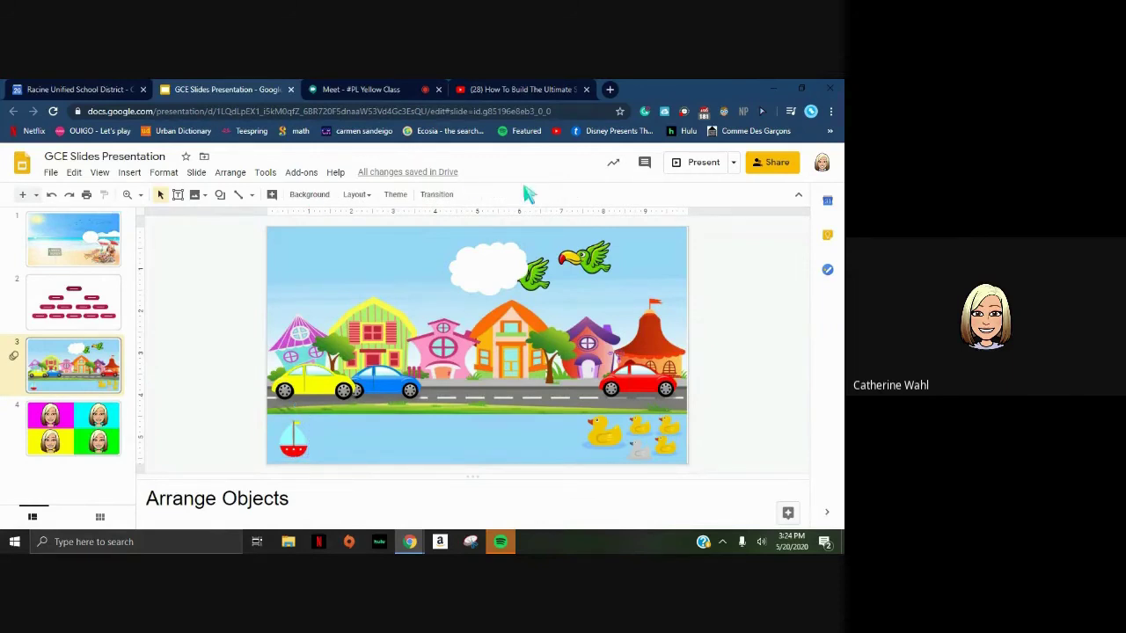
click(298, 441)
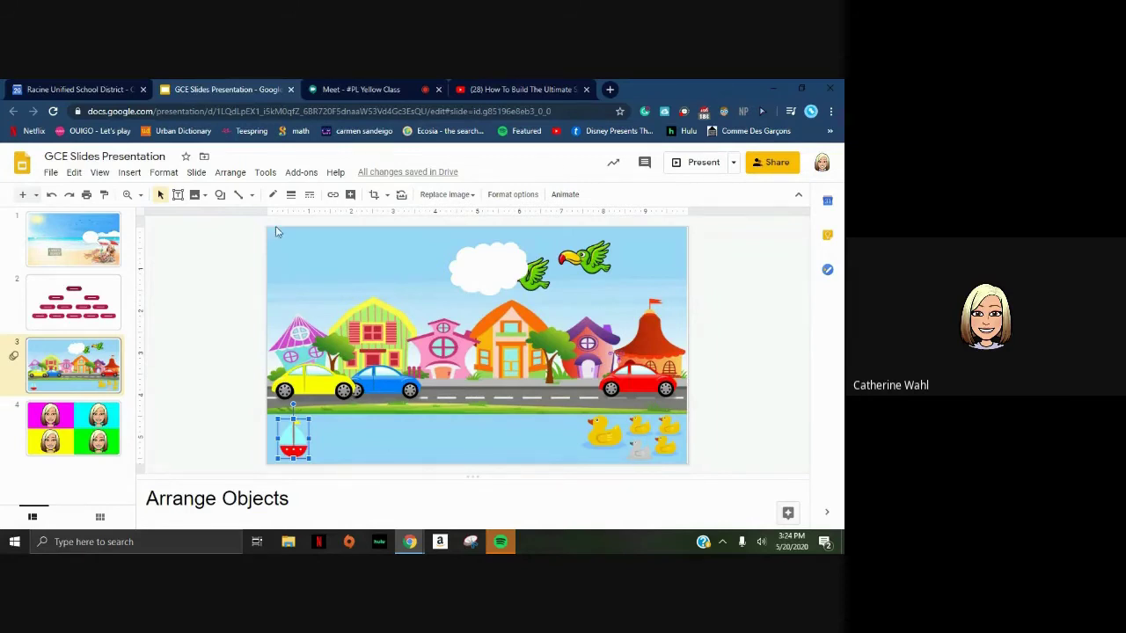
click(232, 173)
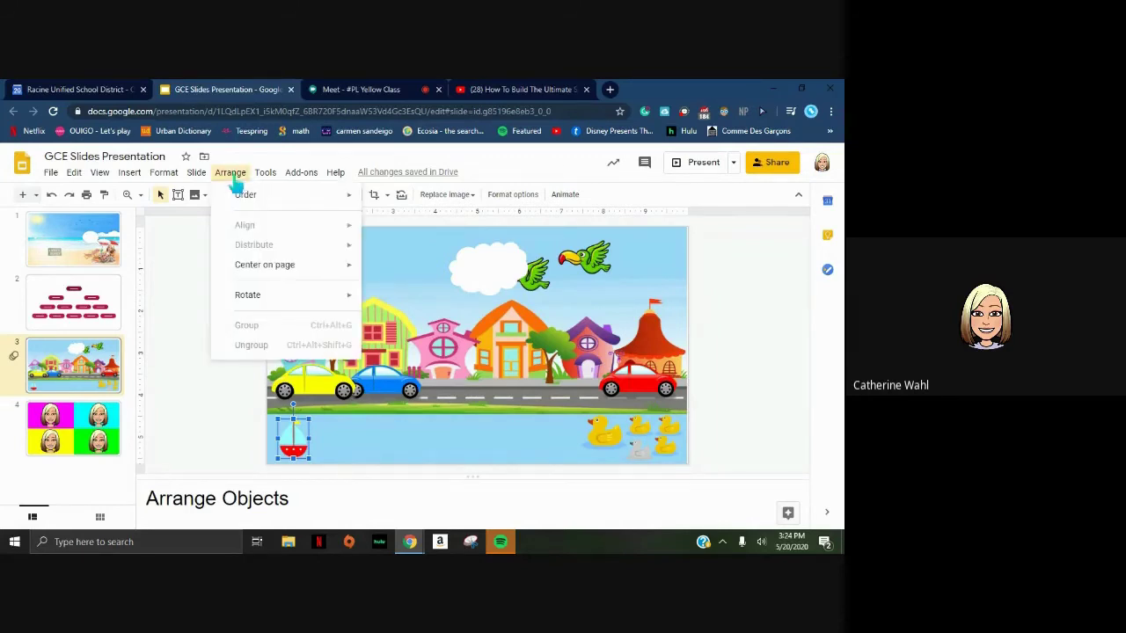
mouse_move(270, 269)
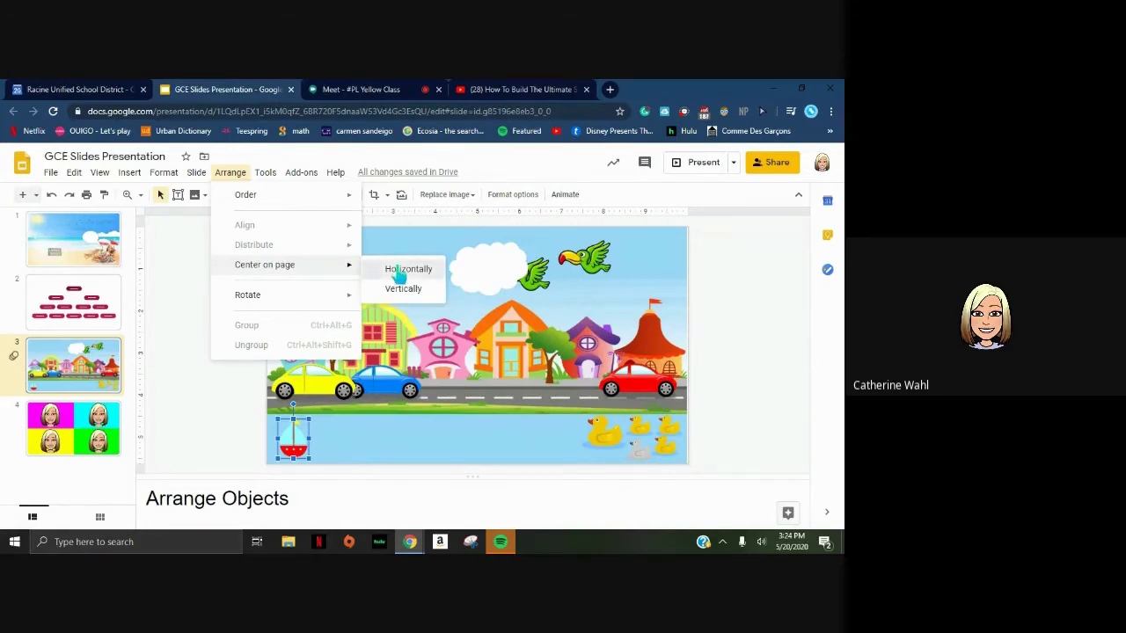
click(400, 269)
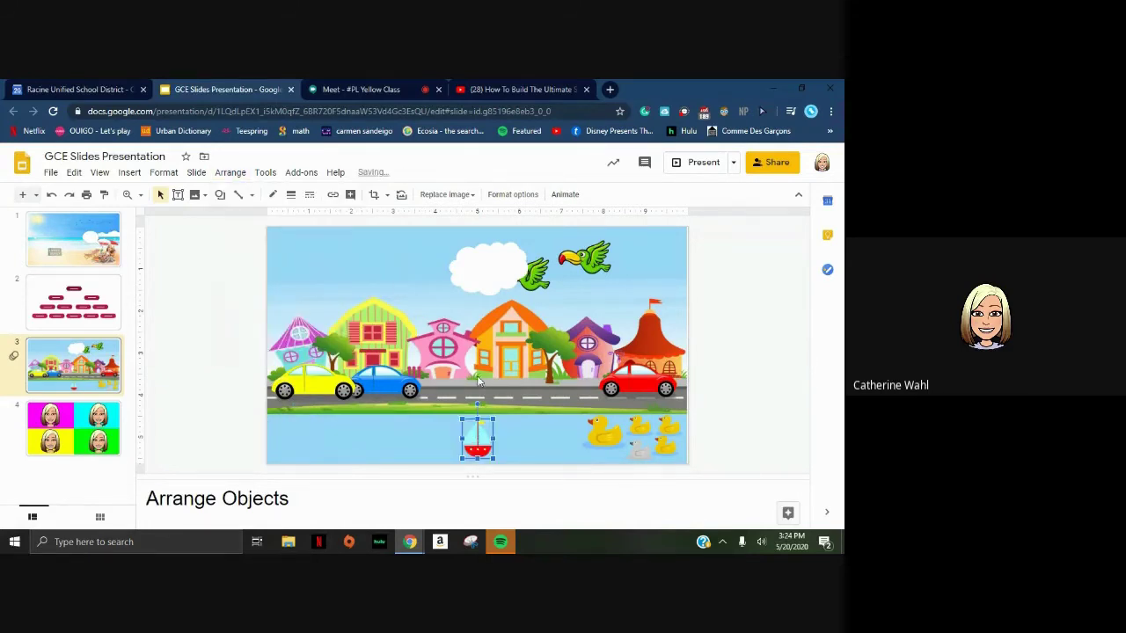
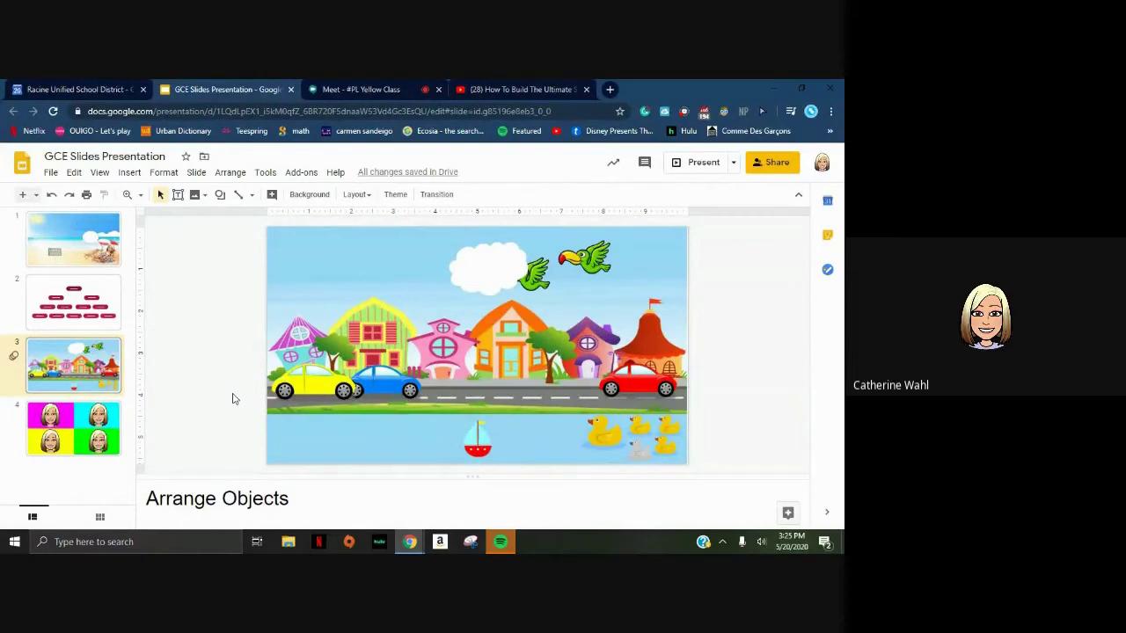
Select the yellow, blue and red cars together, distribute them horizontally along the road and deselect them.
click(307, 388)
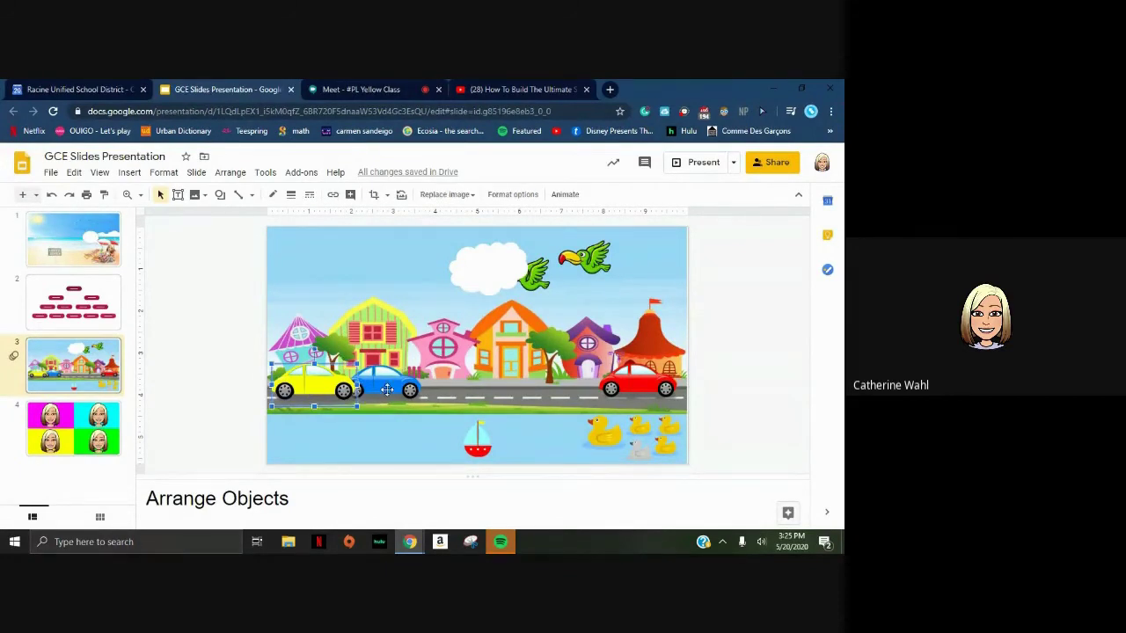
click(387, 390)
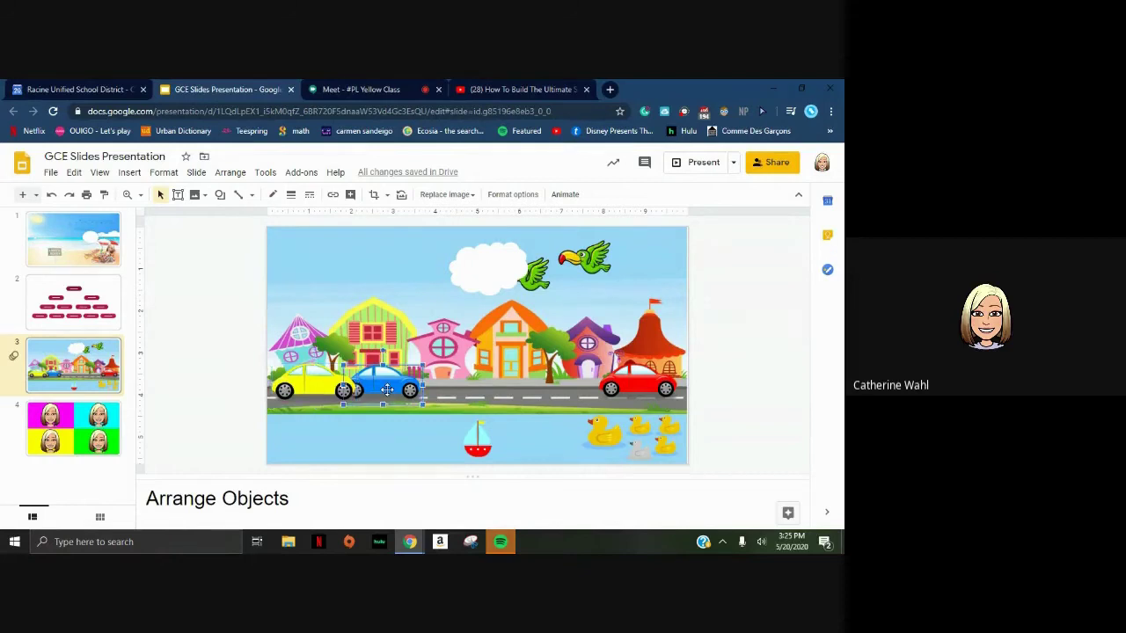
click(620, 384)
click(387, 387)
click(299, 380)
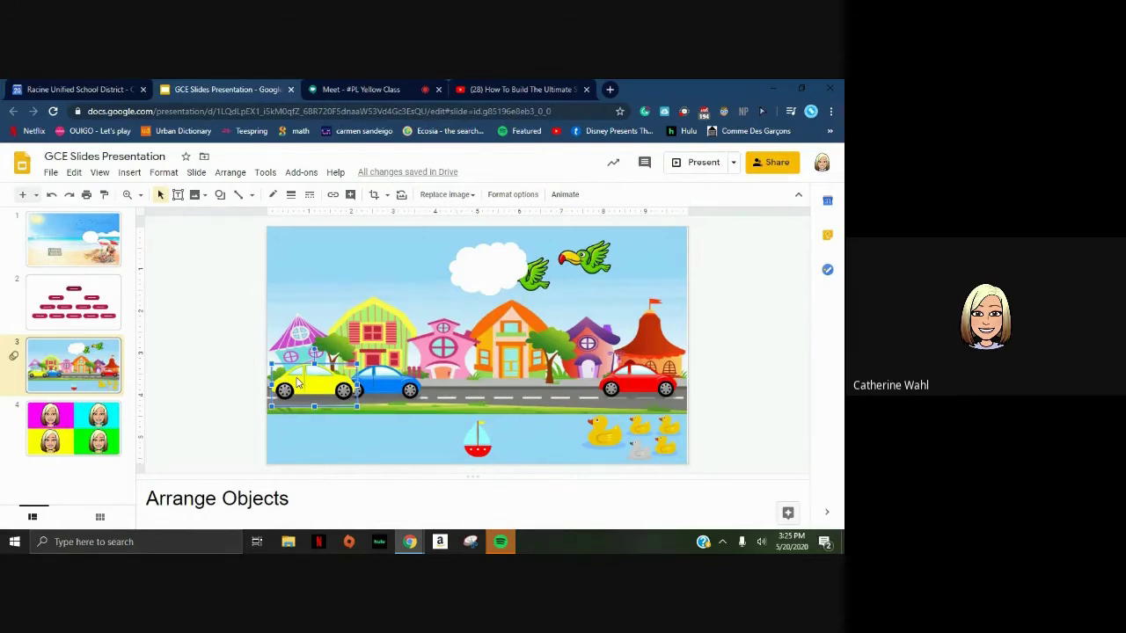
shift+click(389, 387)
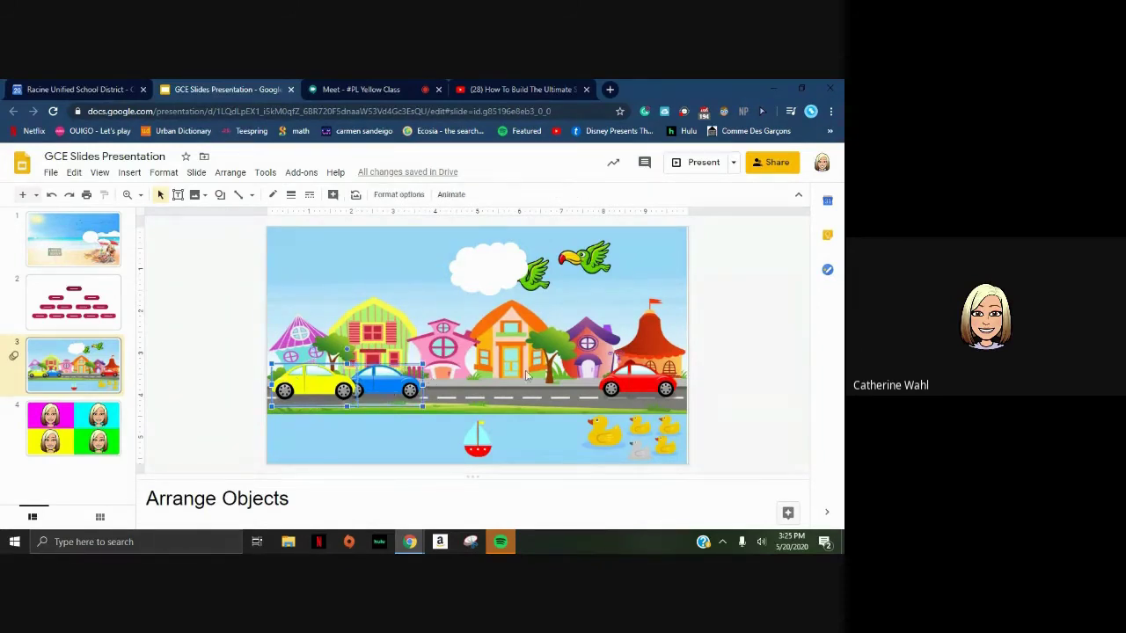
shift+click(632, 376)
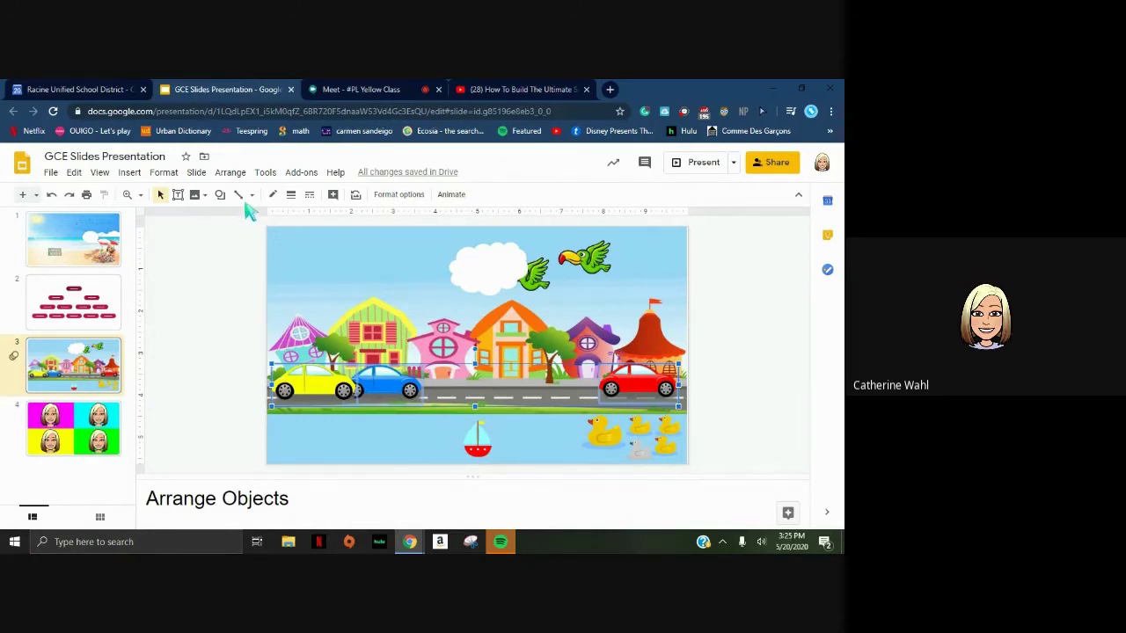
click(234, 173)
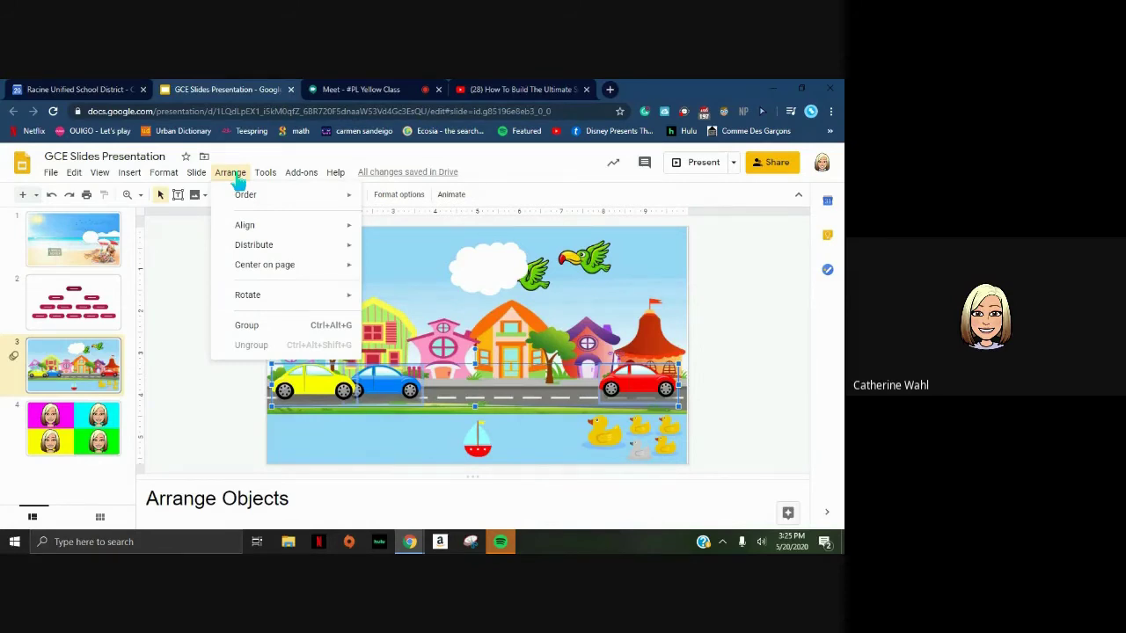
mouse_move(258, 253)
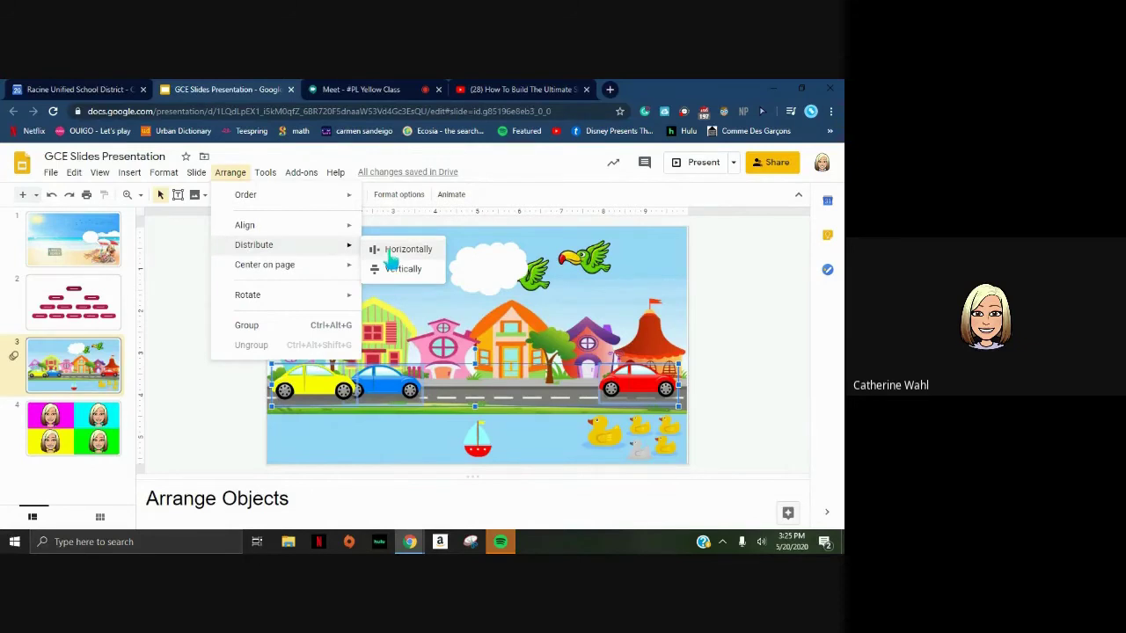
click(391, 253)
click(711, 333)
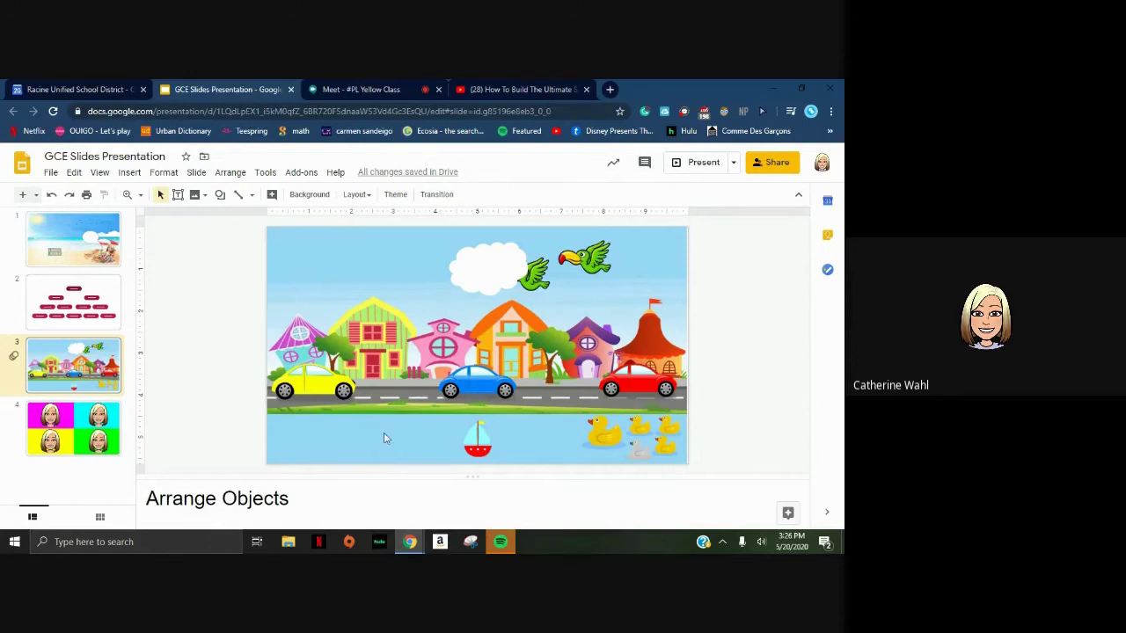
Flip the red car horizontally and move it slightly down into the nearer lane of the road.
click(620, 387)
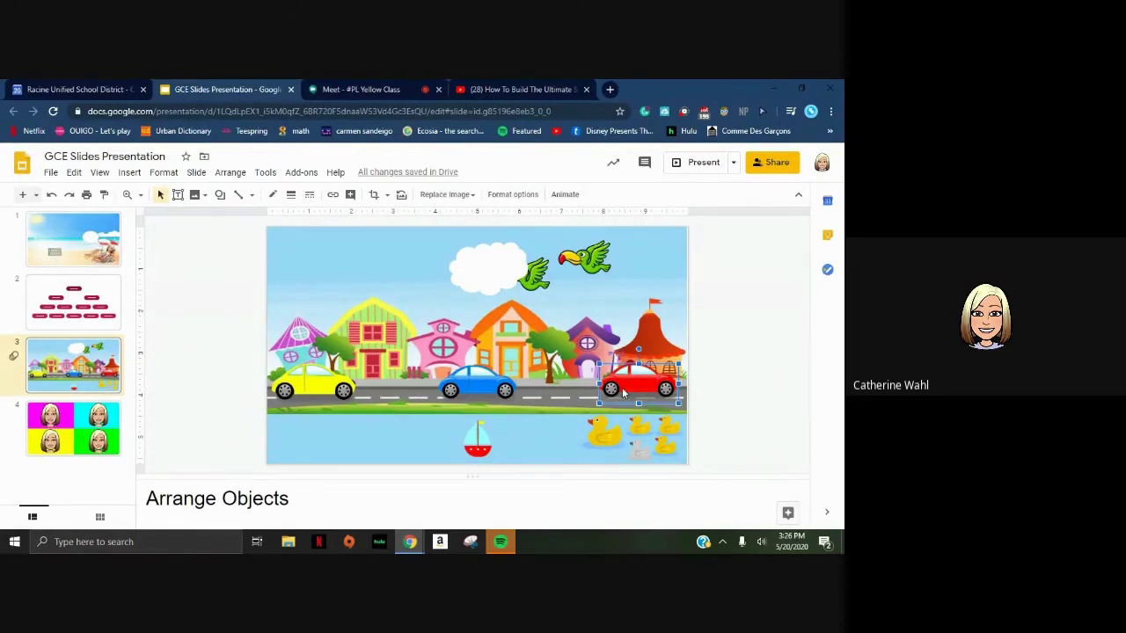
right_click(624, 394)
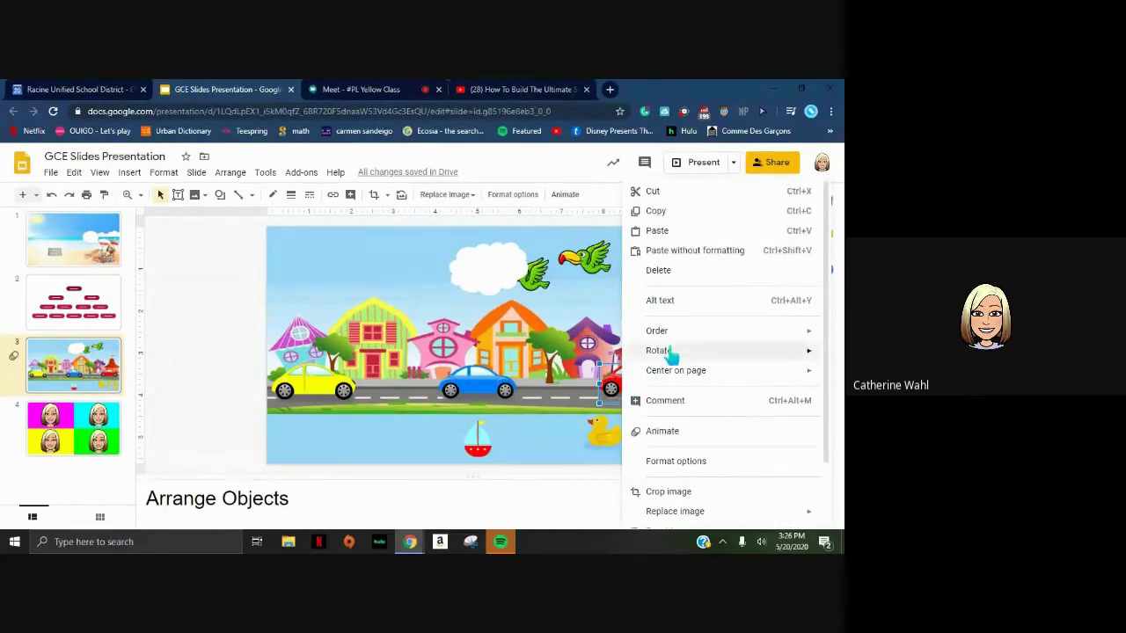
mouse_move(671, 353)
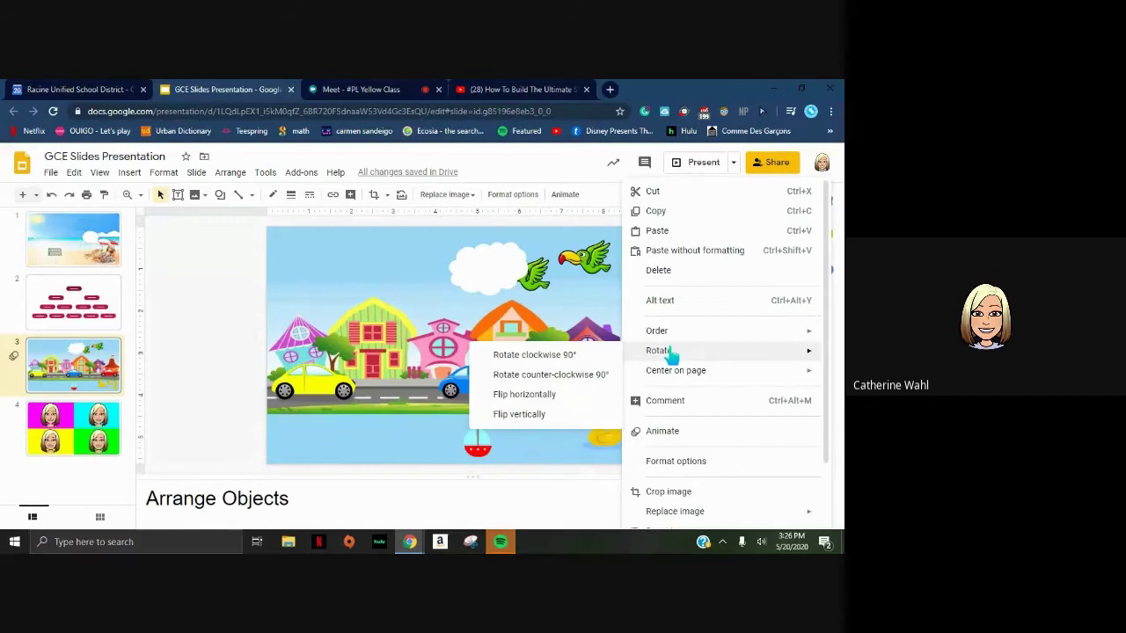
click(581, 396)
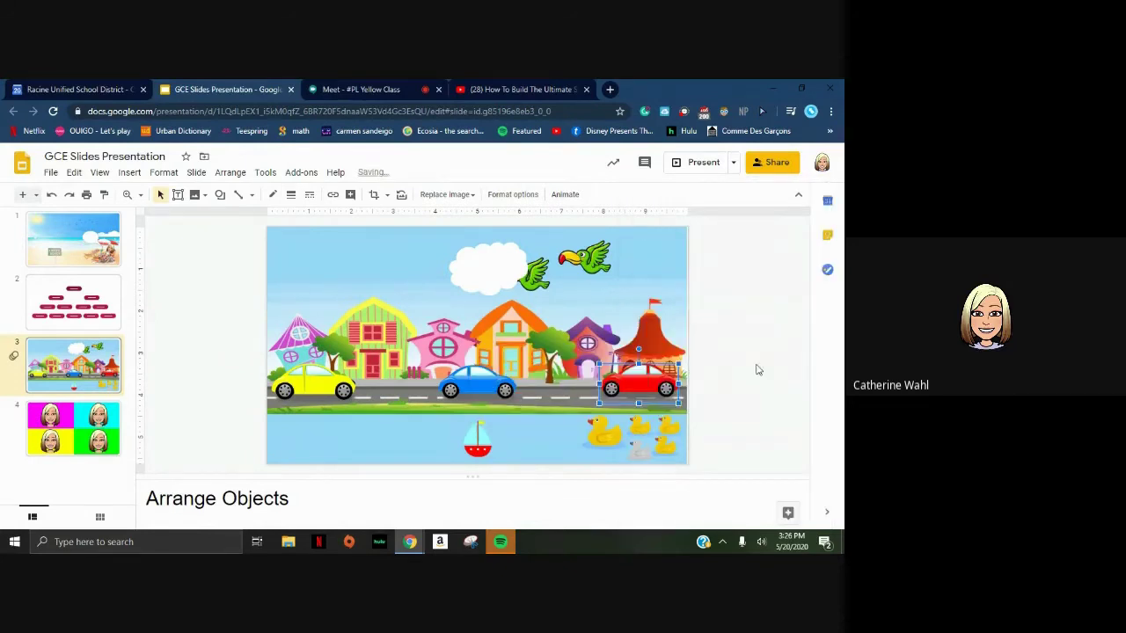
drag(652, 380, 654, 397)
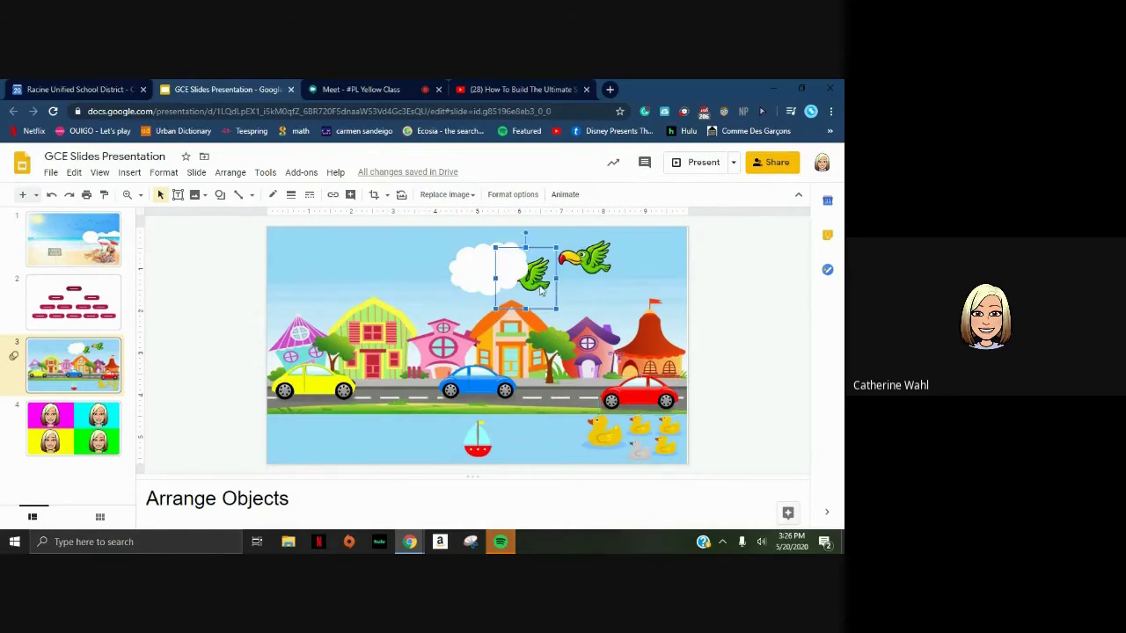
Bring the smaller green bird to the front so it flies in front of the cloud.
click(479, 274)
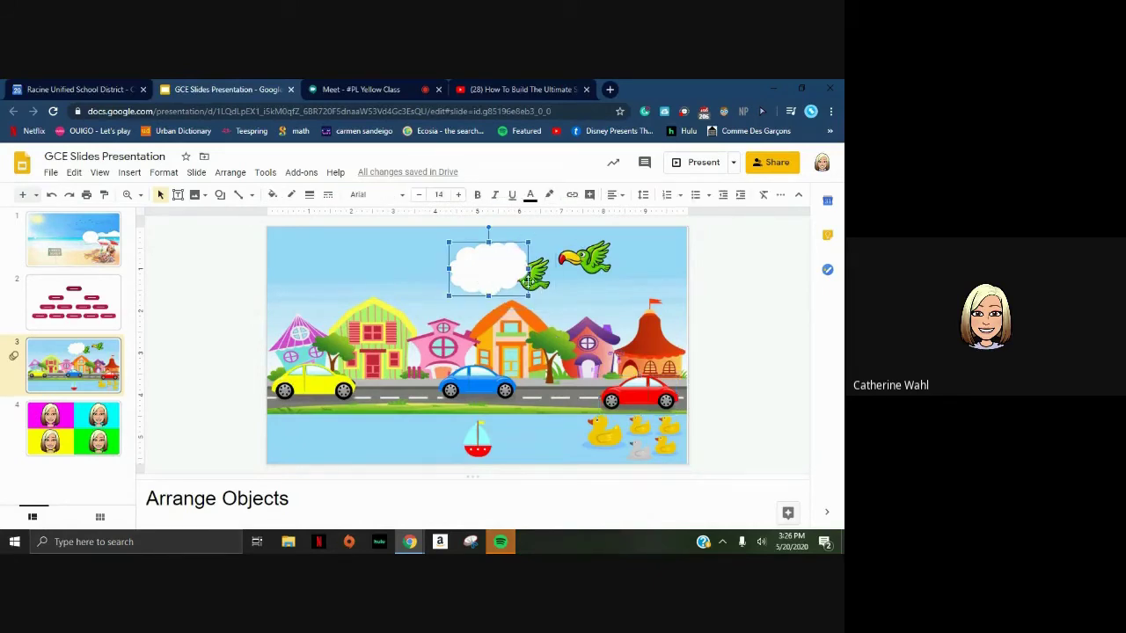
click(714, 277)
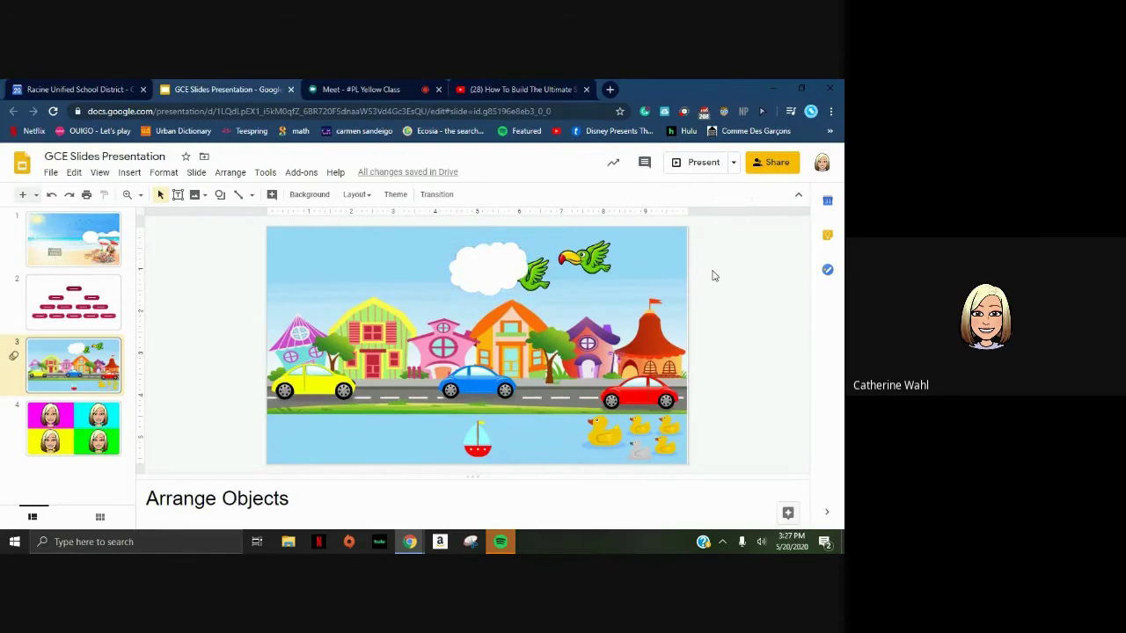
click(539, 276)
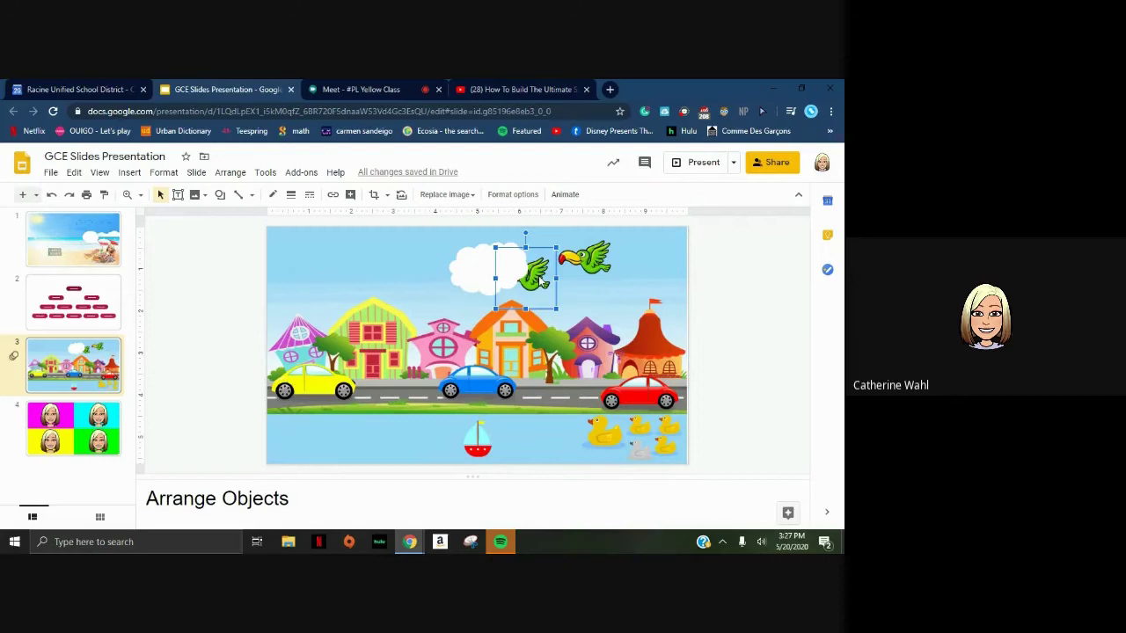
right_click(543, 280)
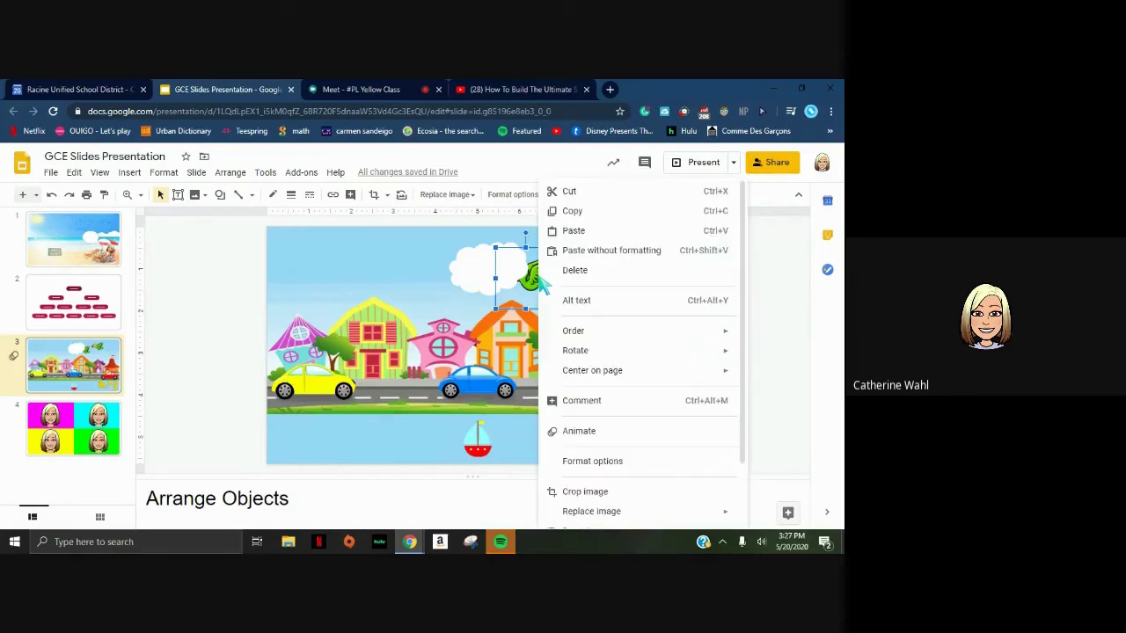
mouse_move(573, 337)
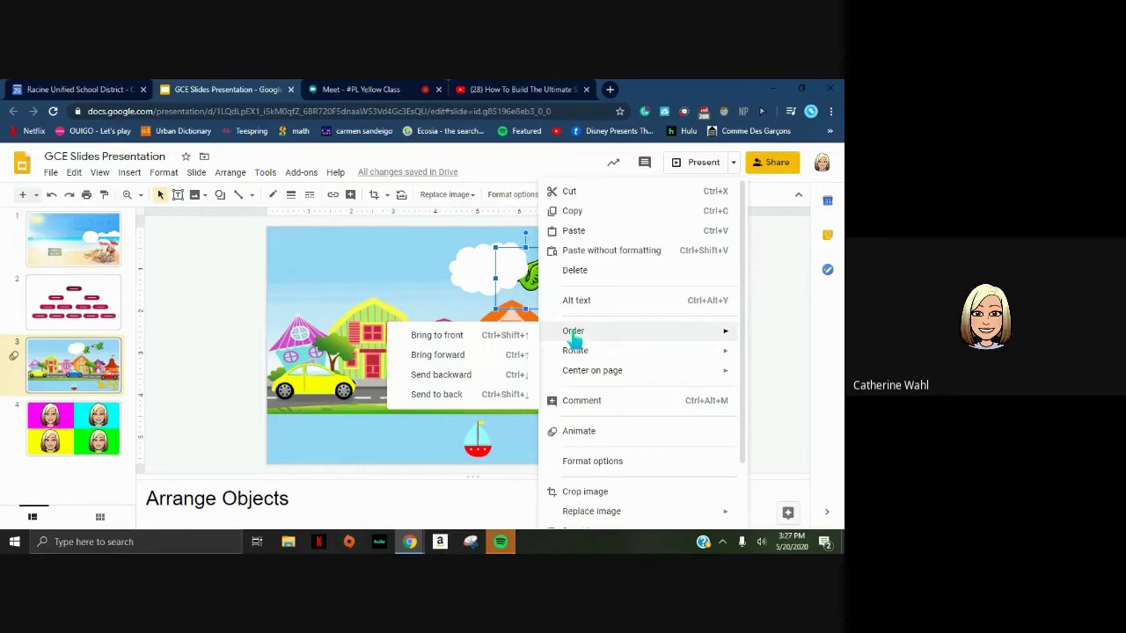
click(434, 340)
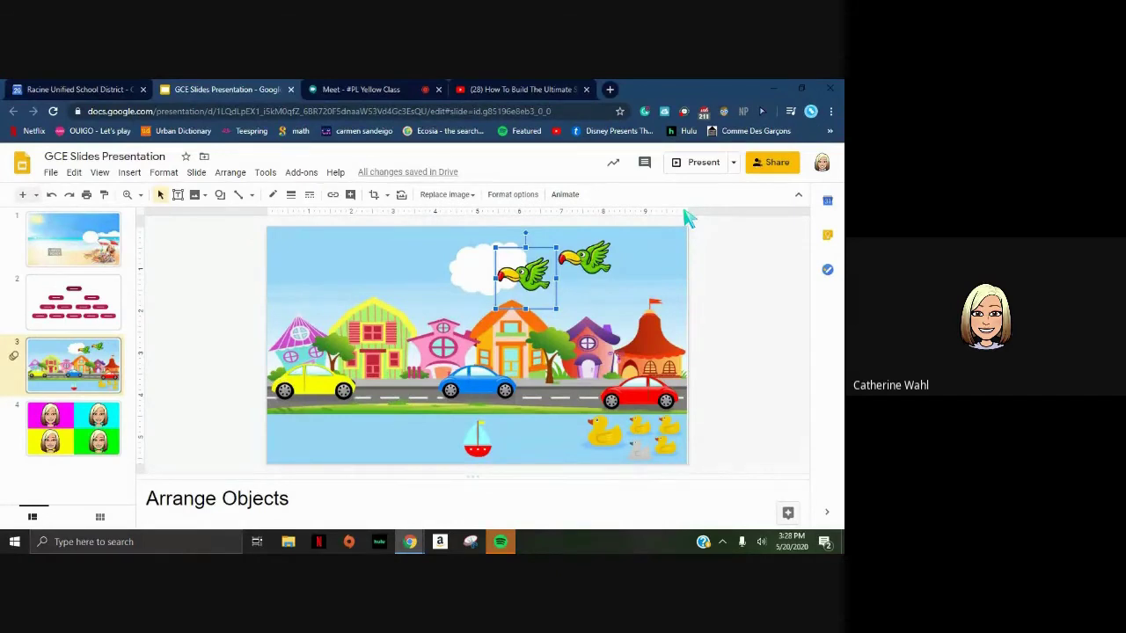
Group the large duck with the four ducklings, move the group to the water below the yellow car and deselect it.
click(590, 428)
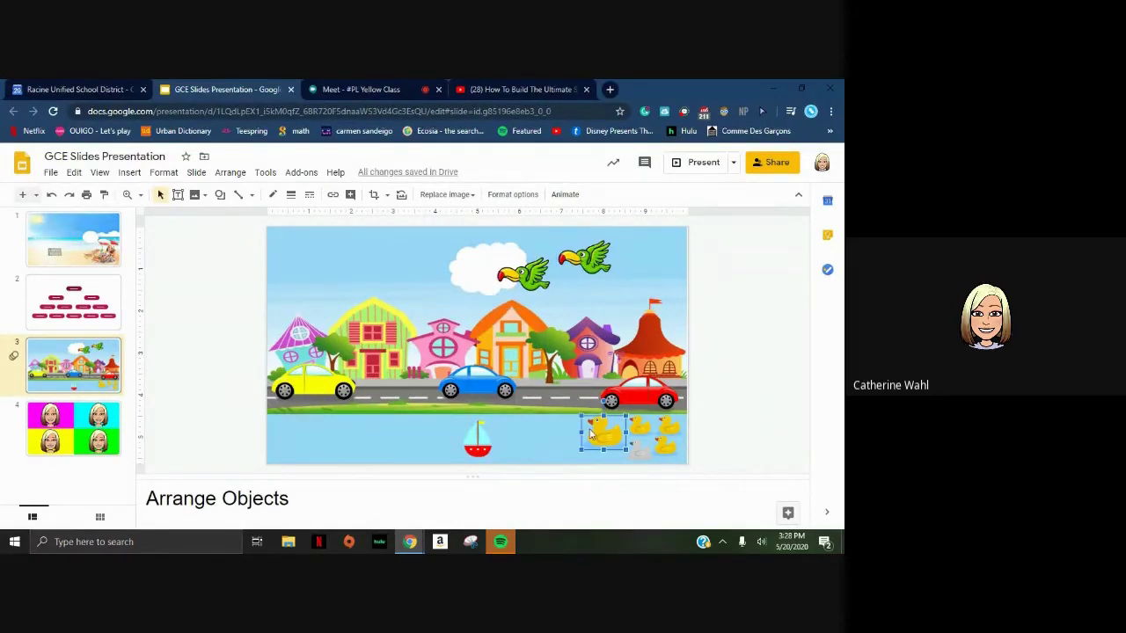
shift+click(640, 427)
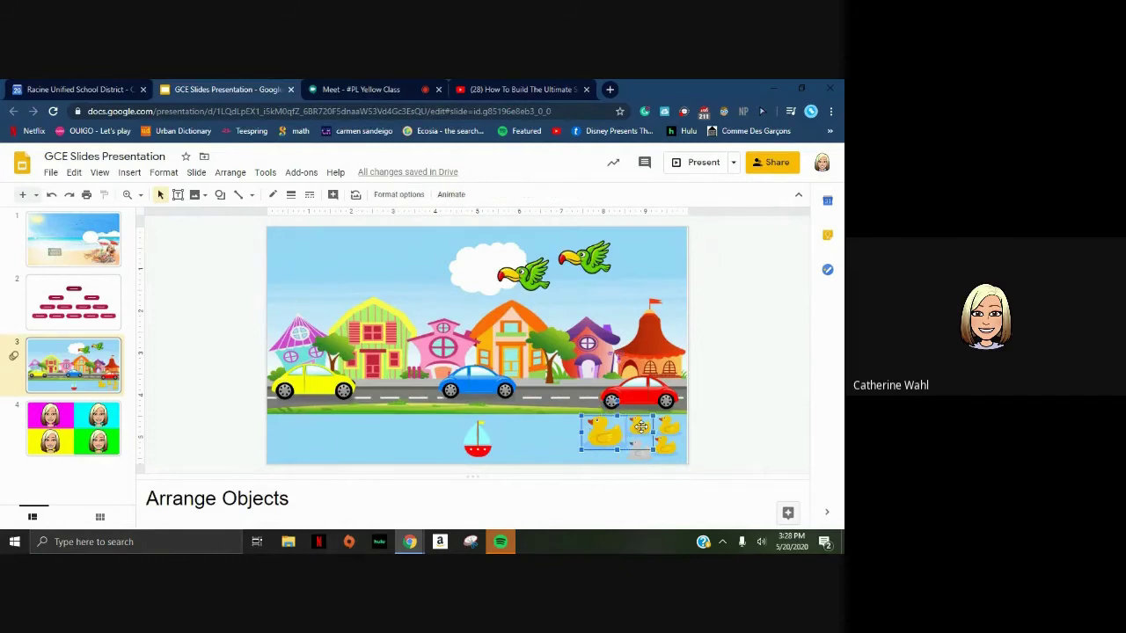
shift+click(666, 428)
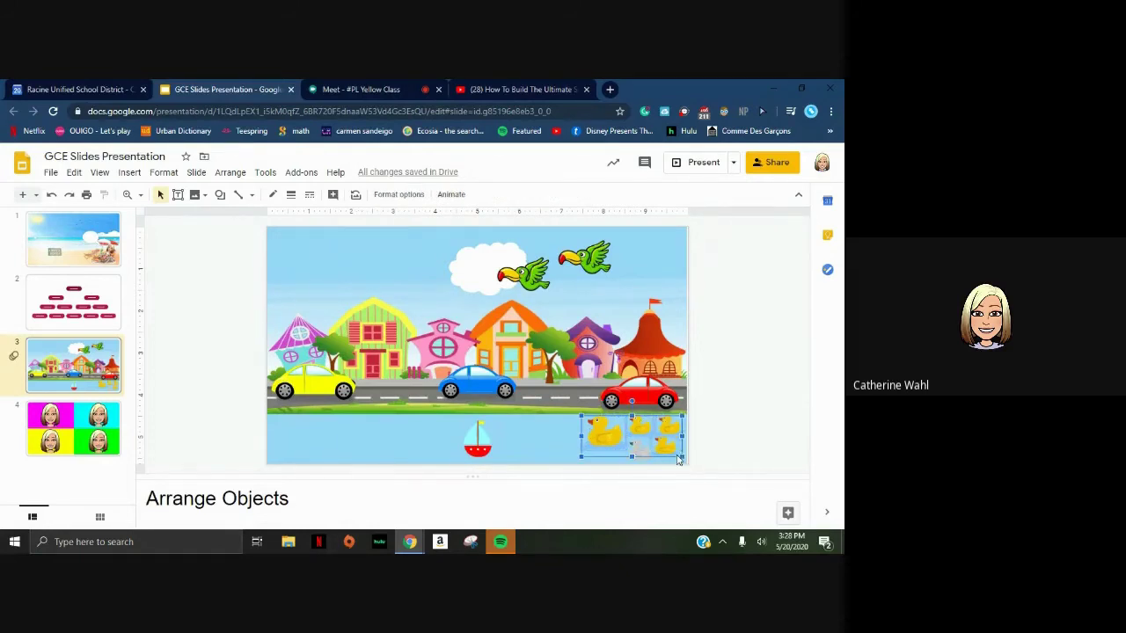
drag(639, 458, 638, 461)
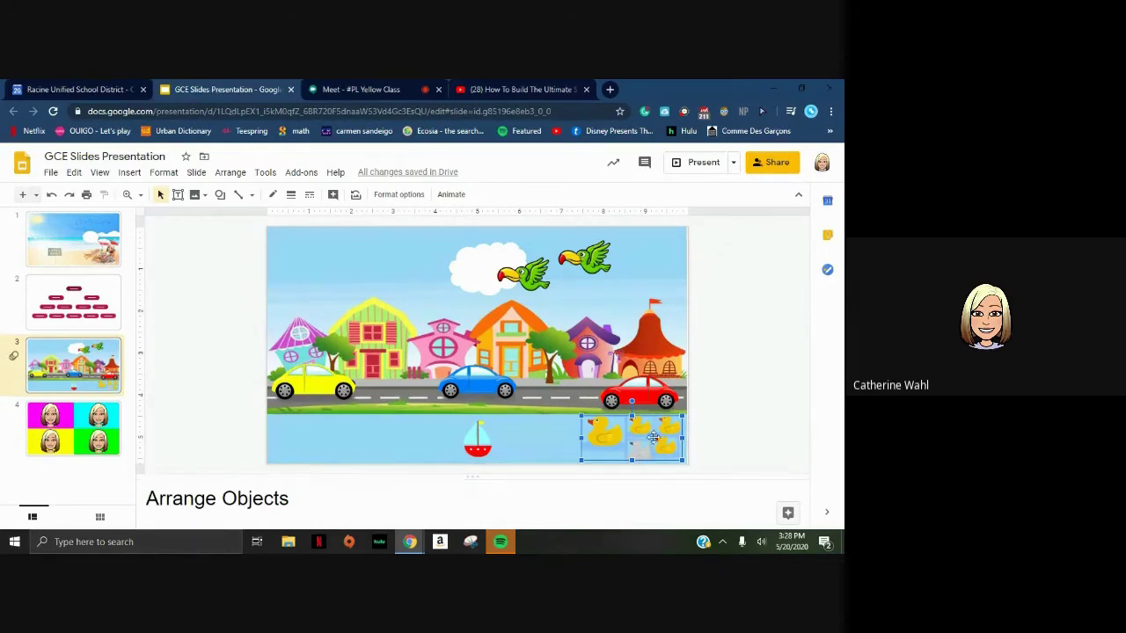
right_click(656, 445)
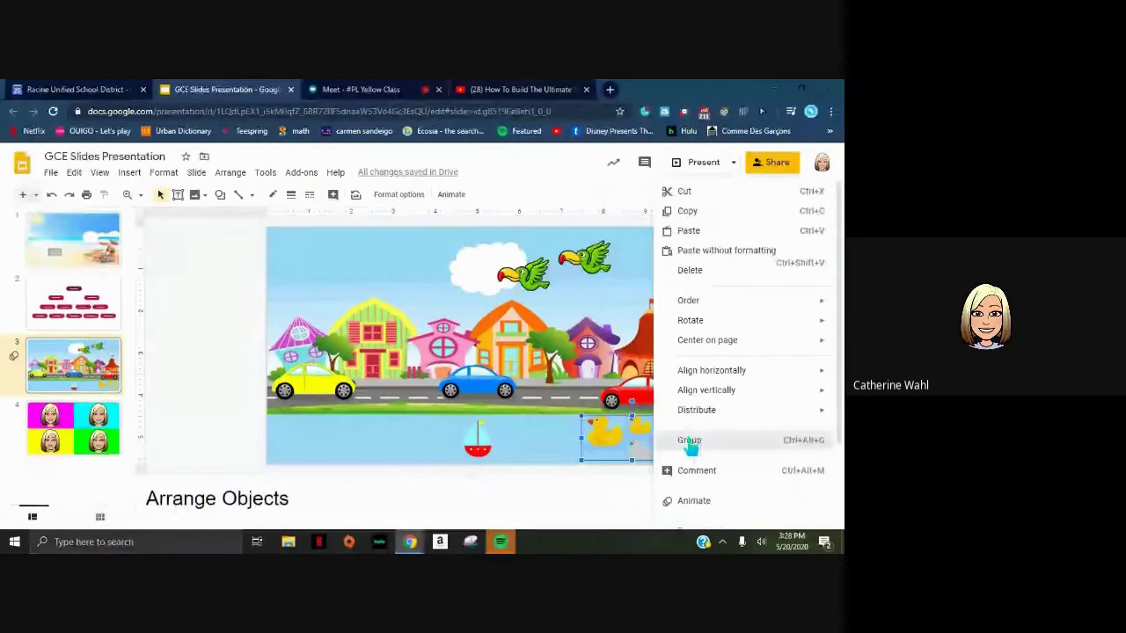
click(689, 442)
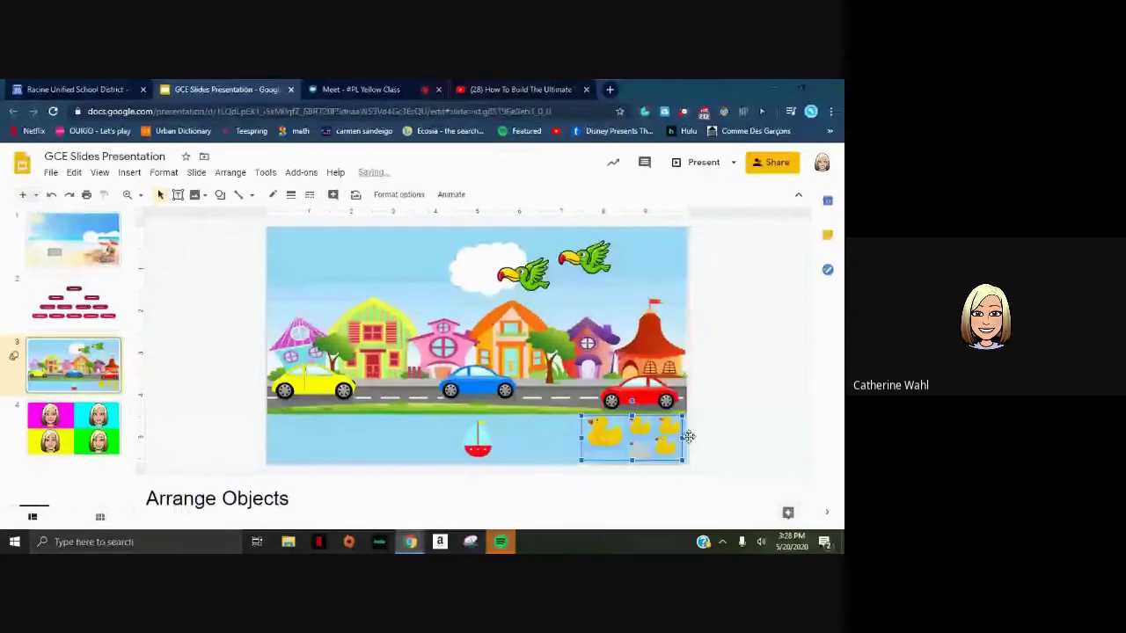
drag(689, 438, 356, 429)
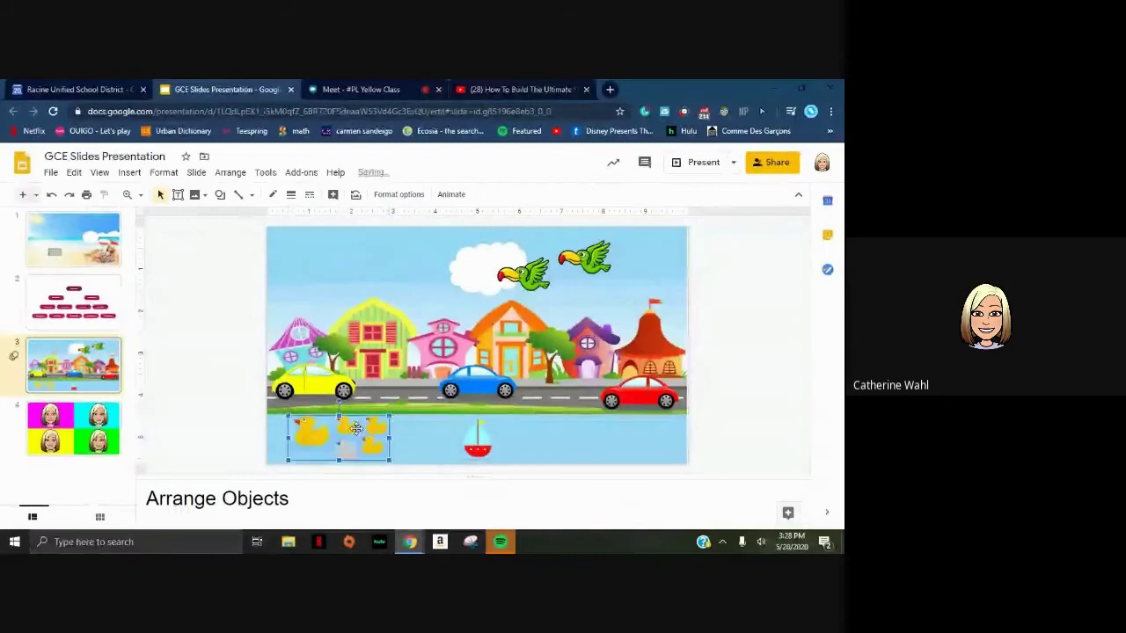
click(222, 360)
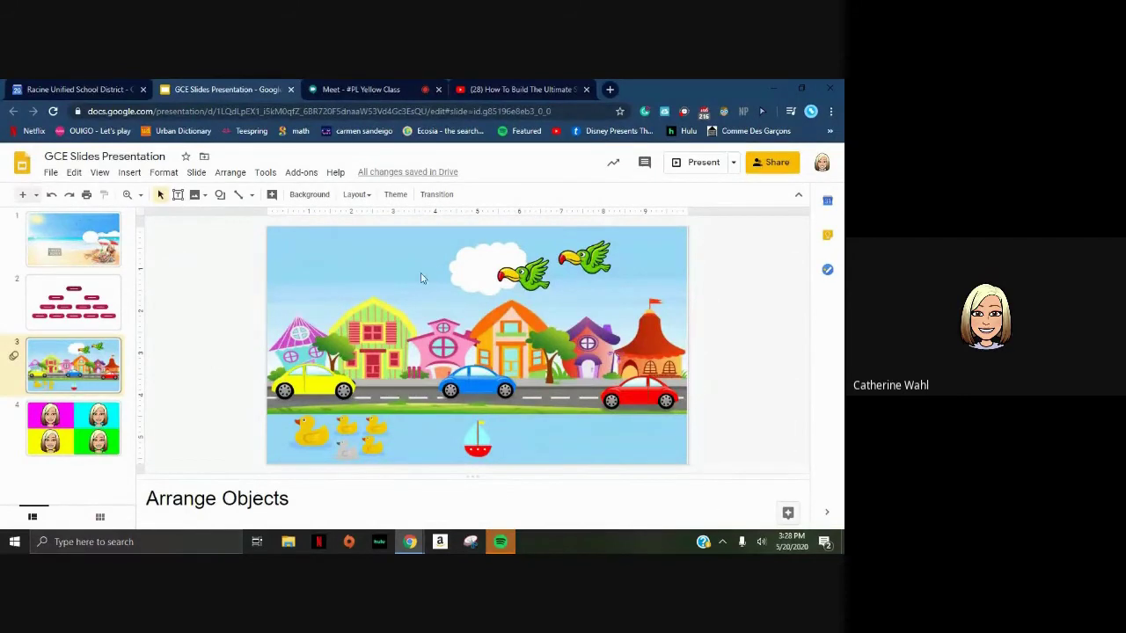
Compare the arranging commands offered with nothing selected and those offered for the blue and yellow cars.
click(233, 176)
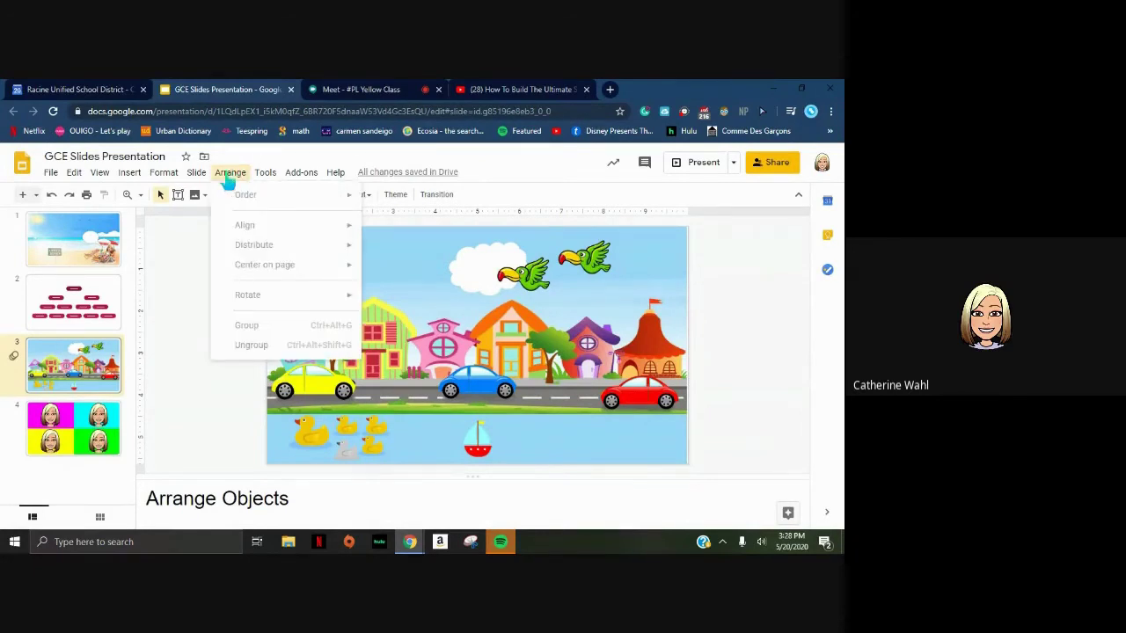
click(197, 274)
click(452, 389)
right_click(454, 393)
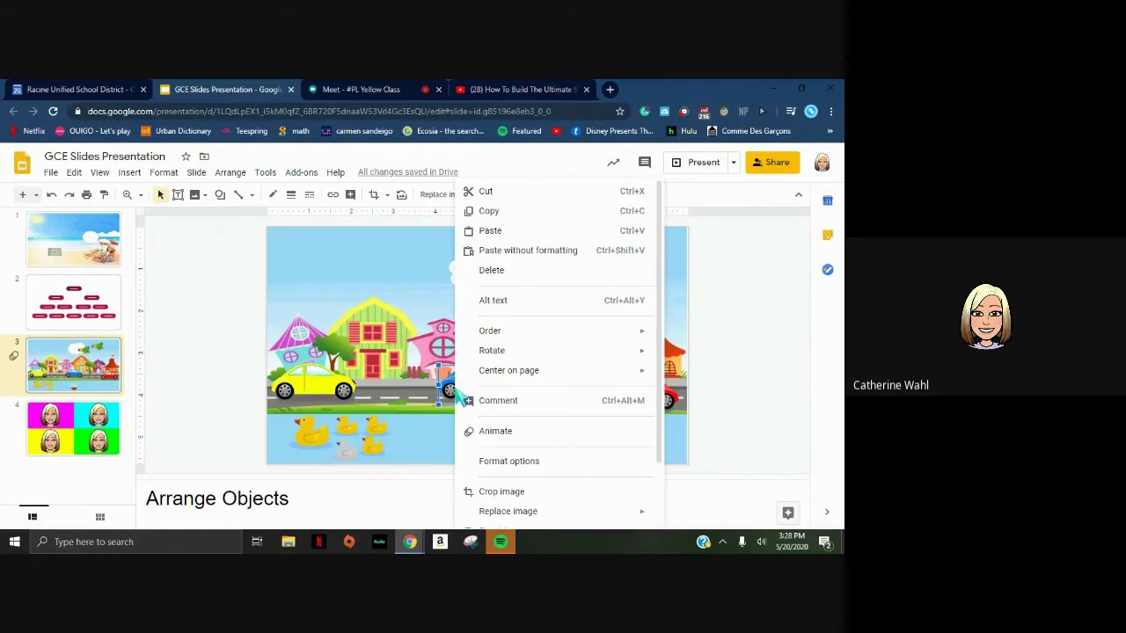
click(315, 386)
right_click(319, 397)
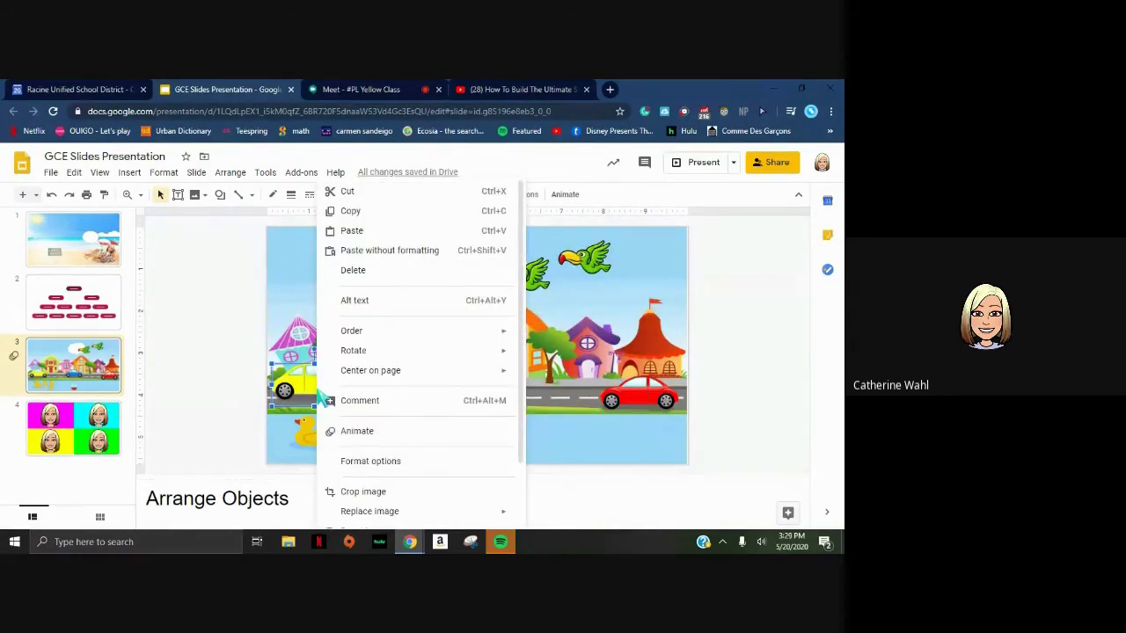
click(180, 255)
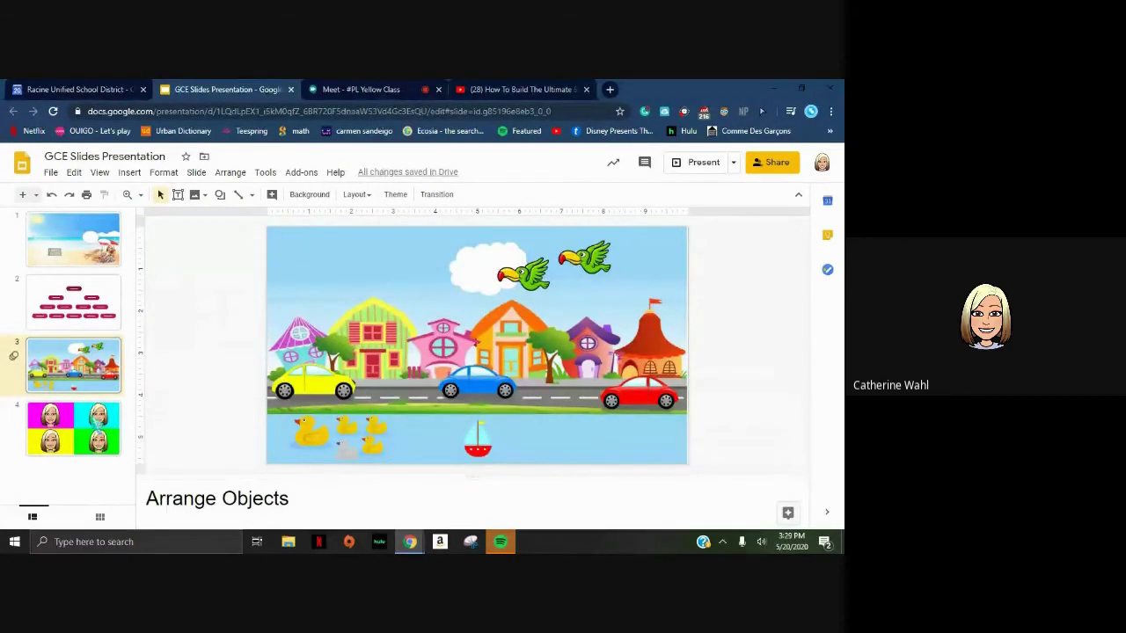
Open the Crop and adjust images slide, recolor the face on the magenta background with Dark 7 and close the format options.
click(97, 435)
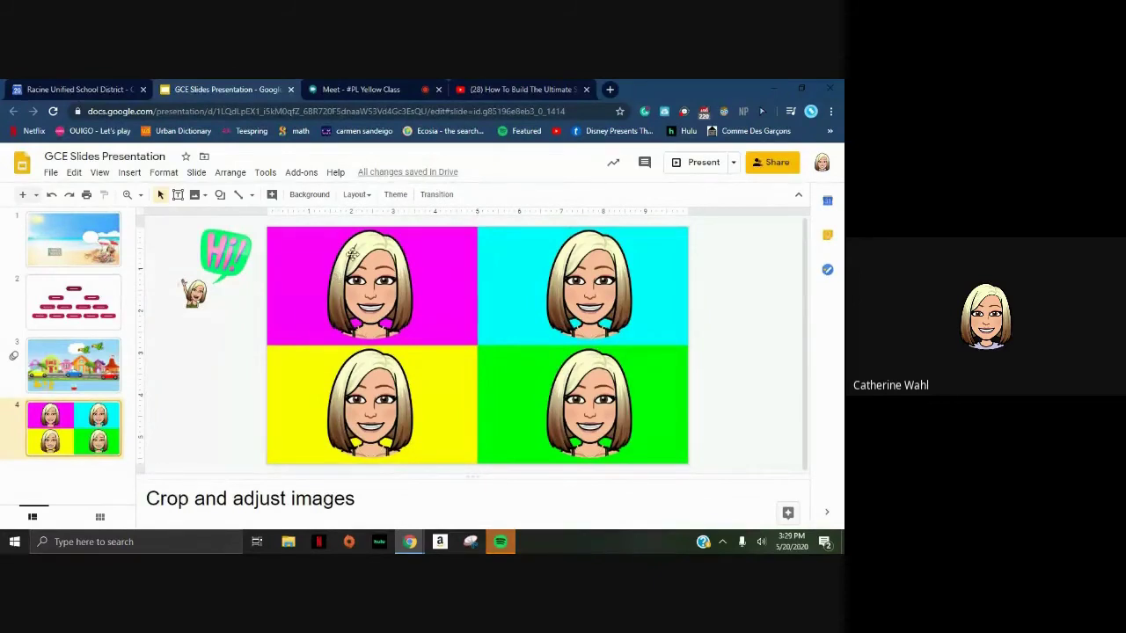
click(352, 254)
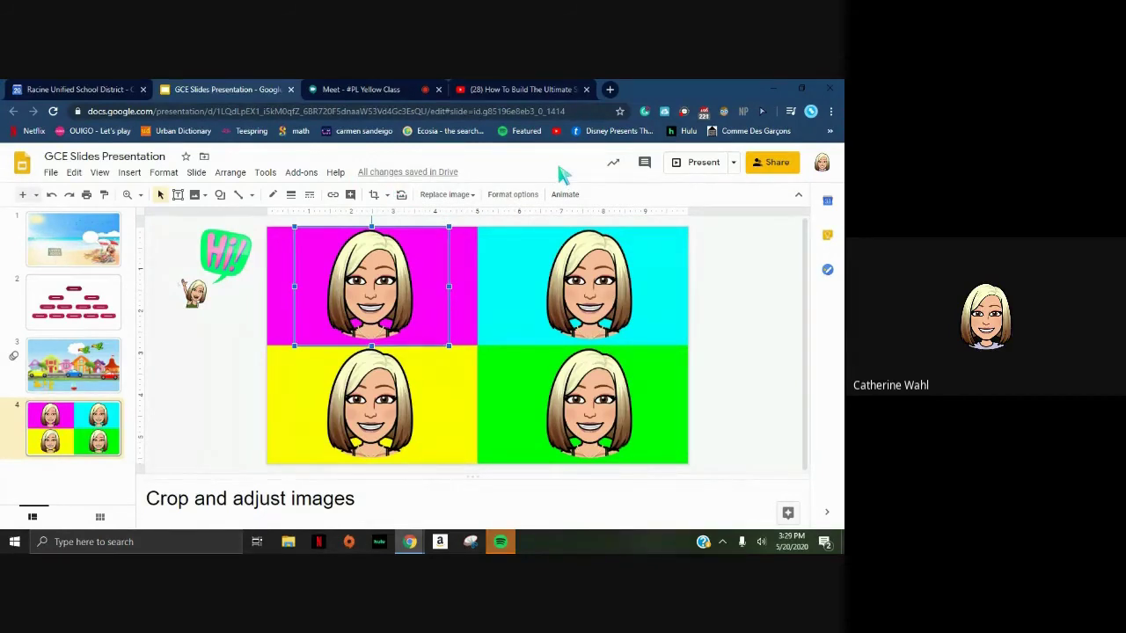
click(167, 176)
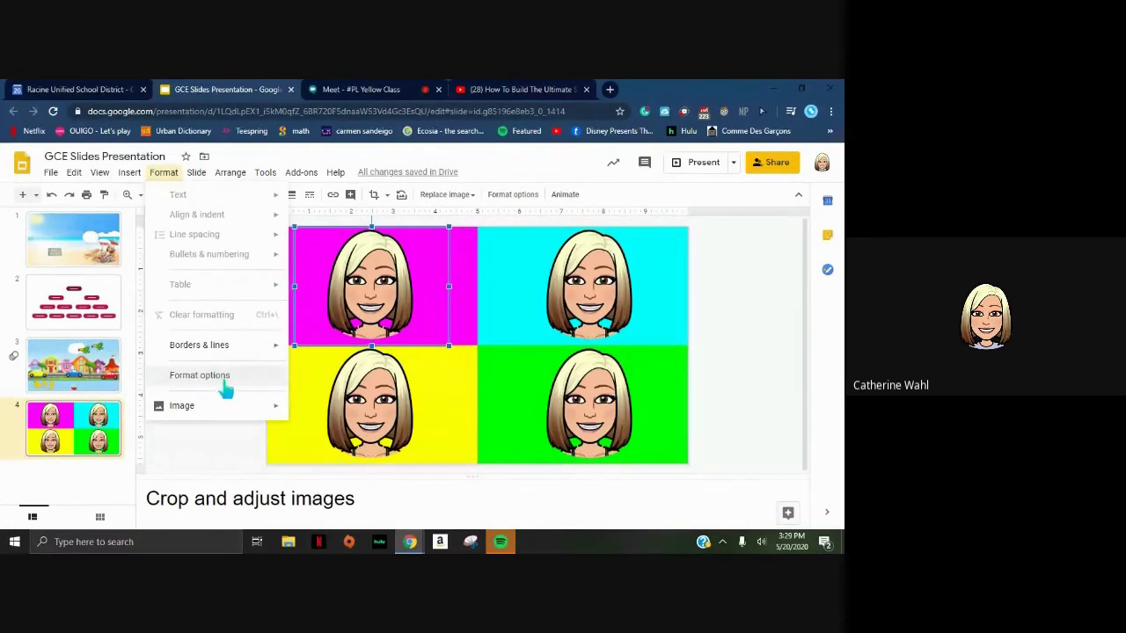
click(743, 330)
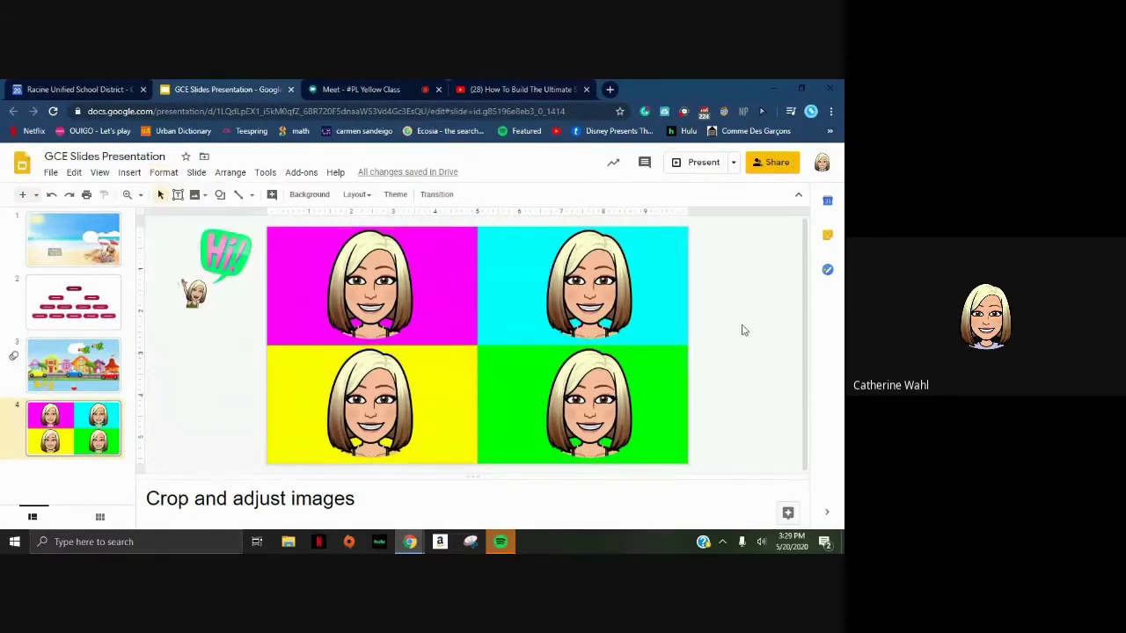
click(394, 299)
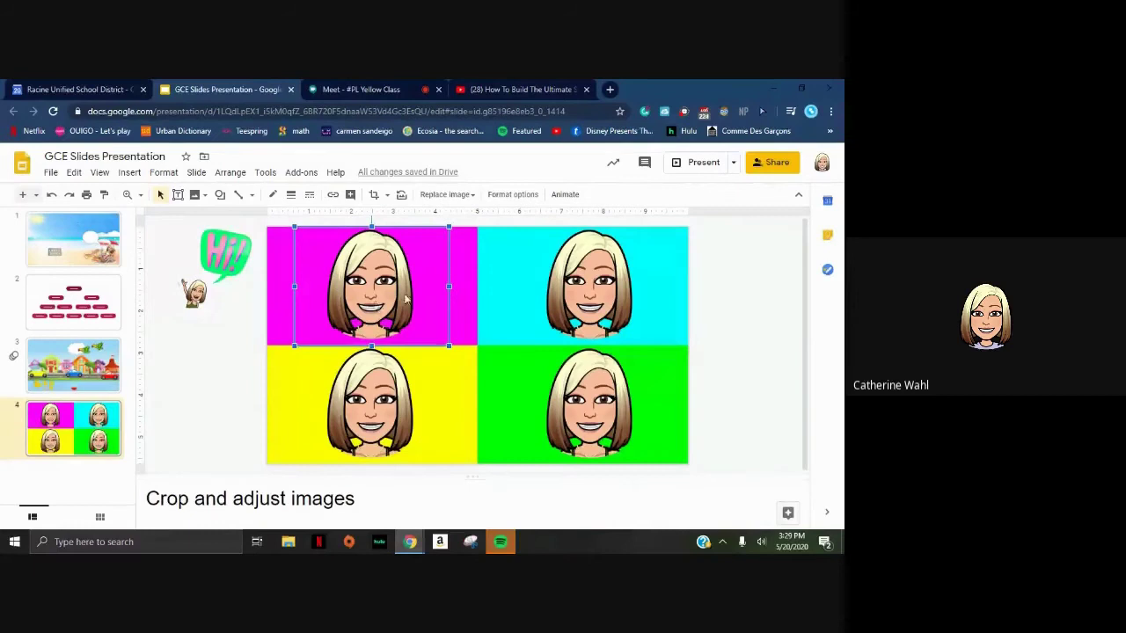
click(517, 201)
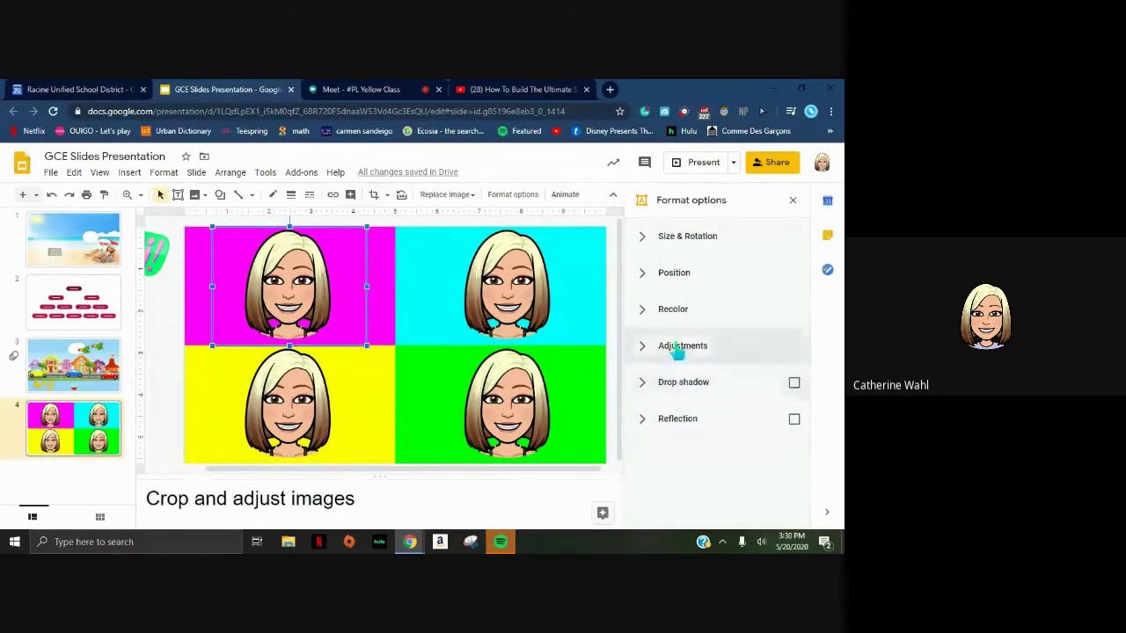
click(673, 310)
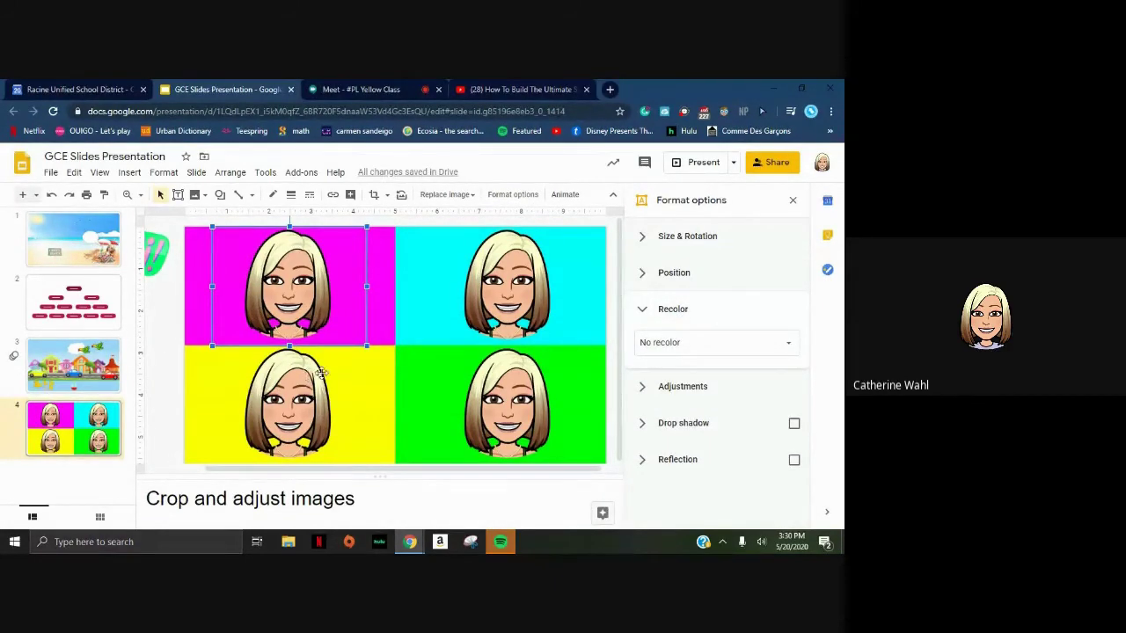
click(788, 347)
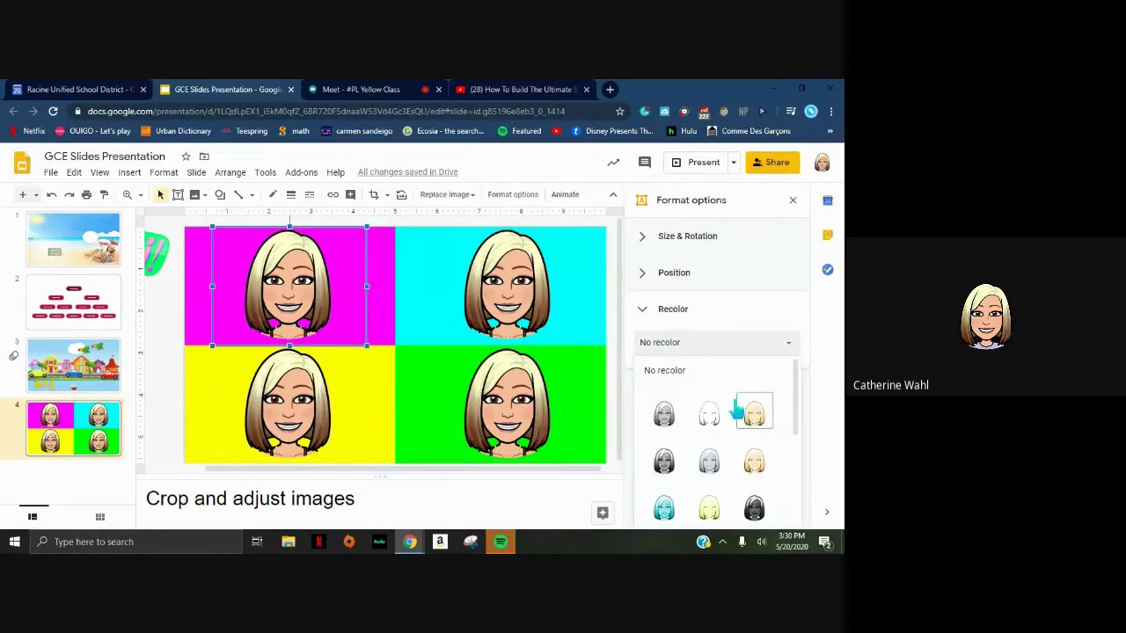
scroll(739, 409, down, 3)
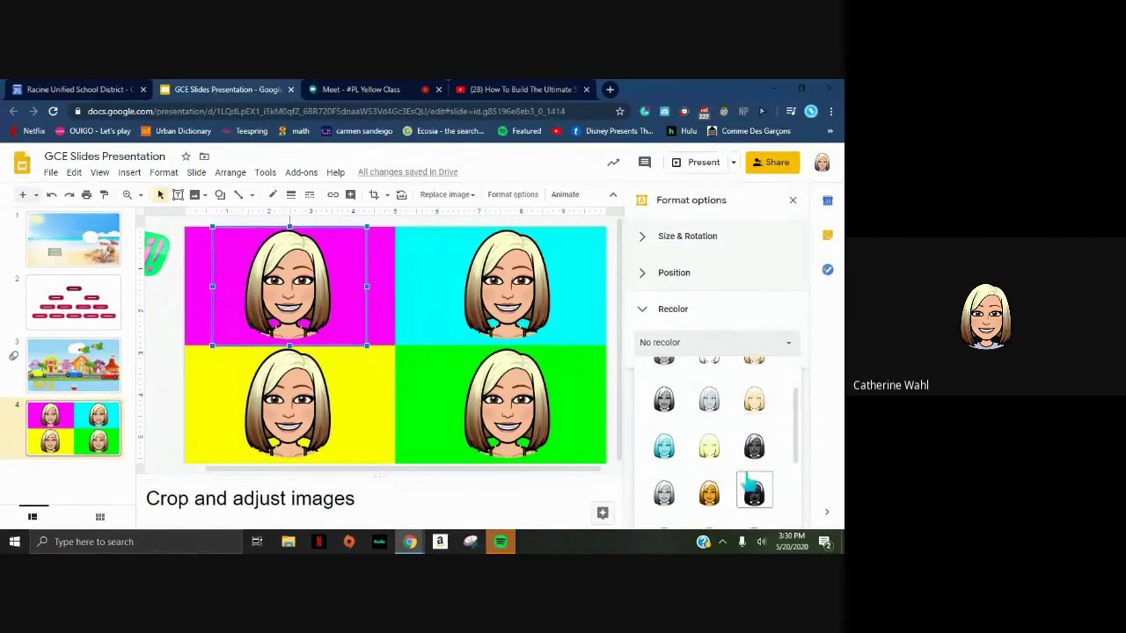
scroll(738, 457, down, 1)
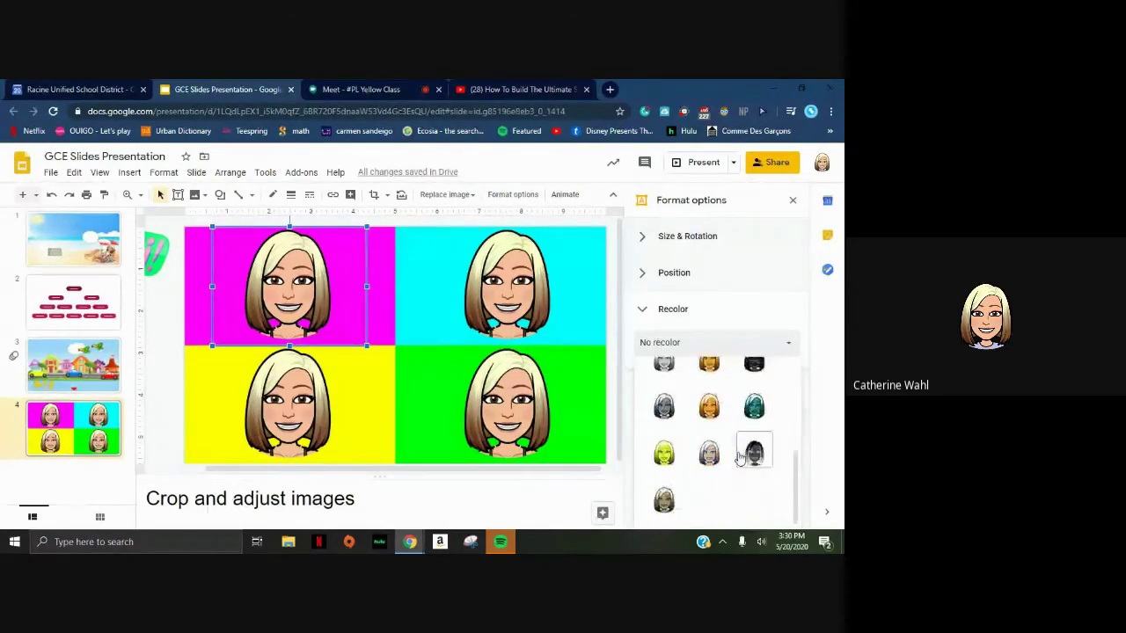
click(753, 407)
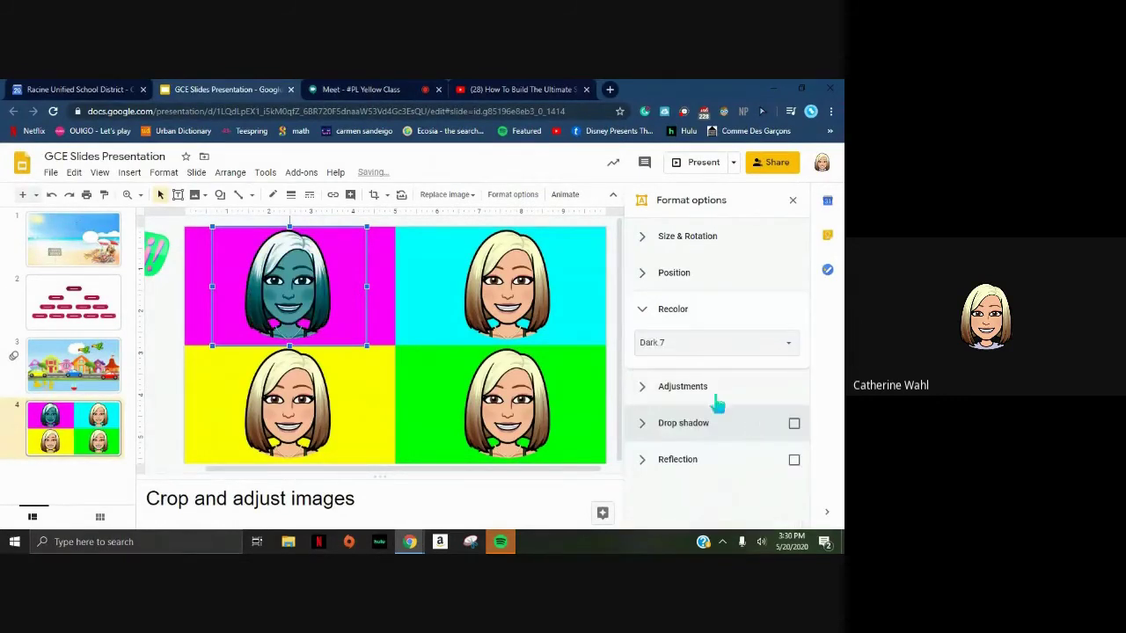
click(790, 202)
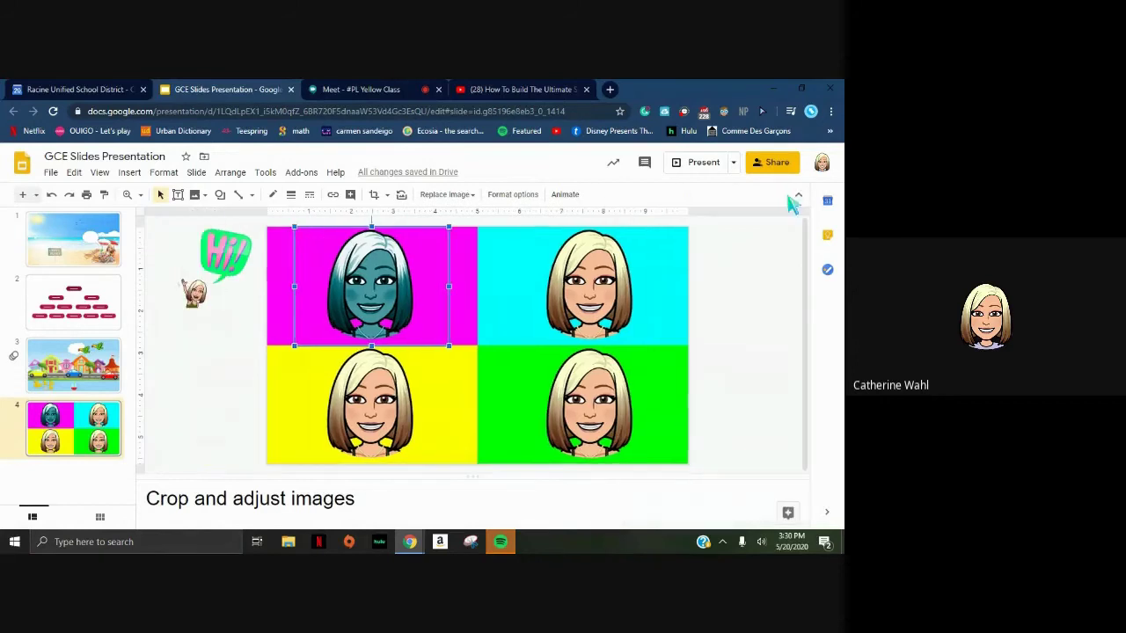
Make the face on the cyan background a little more than half transparent.
key(Escape)
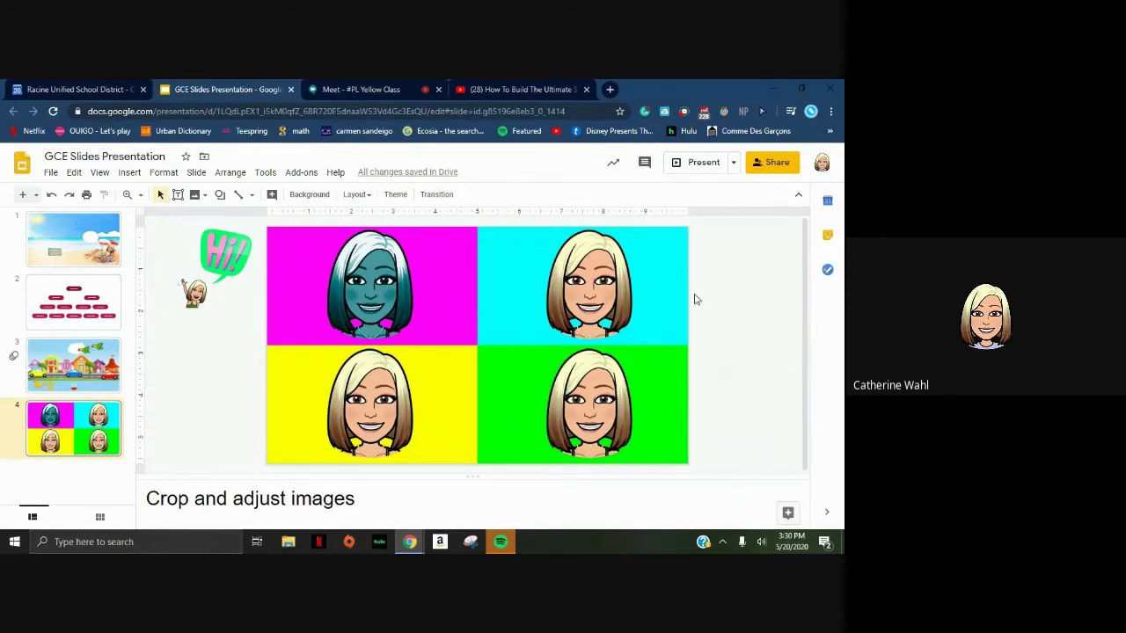
click(598, 293)
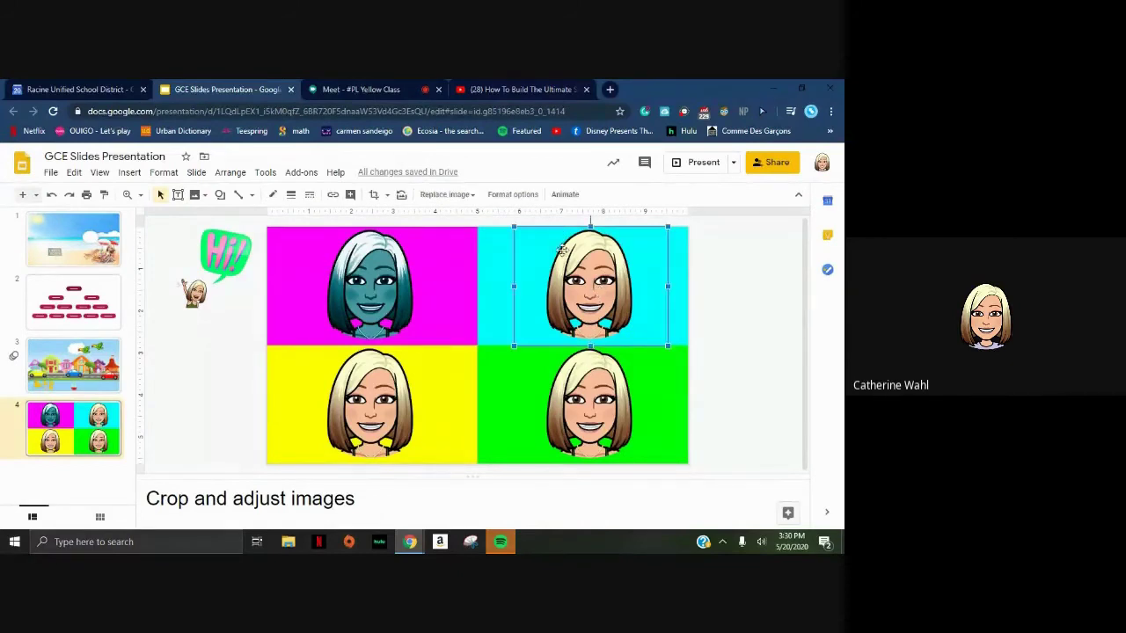
click(513, 197)
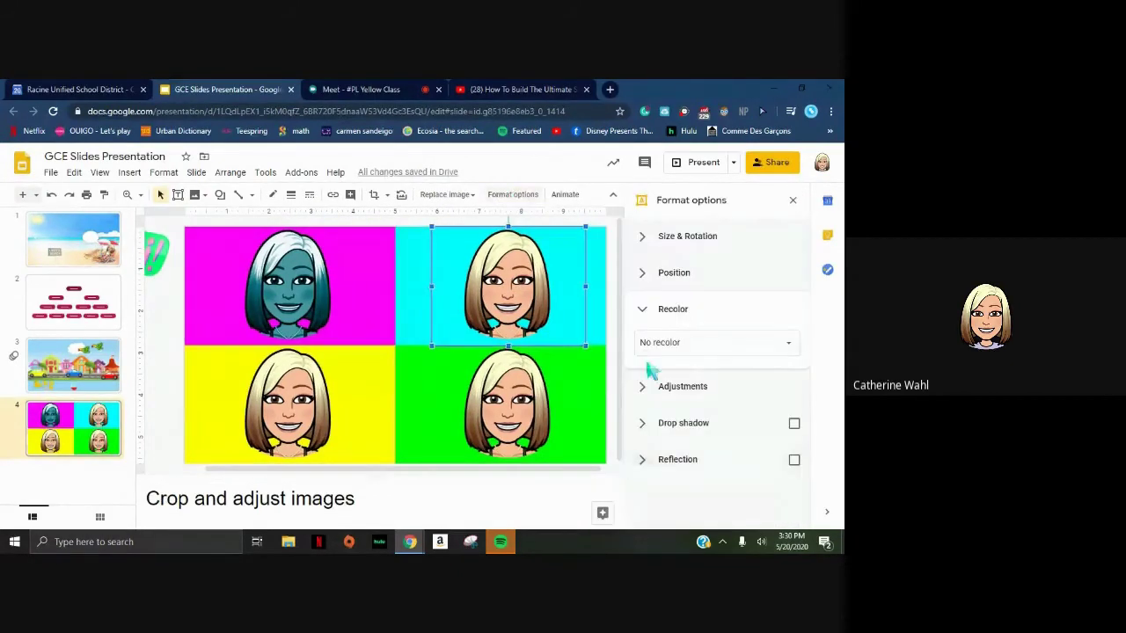
click(645, 317)
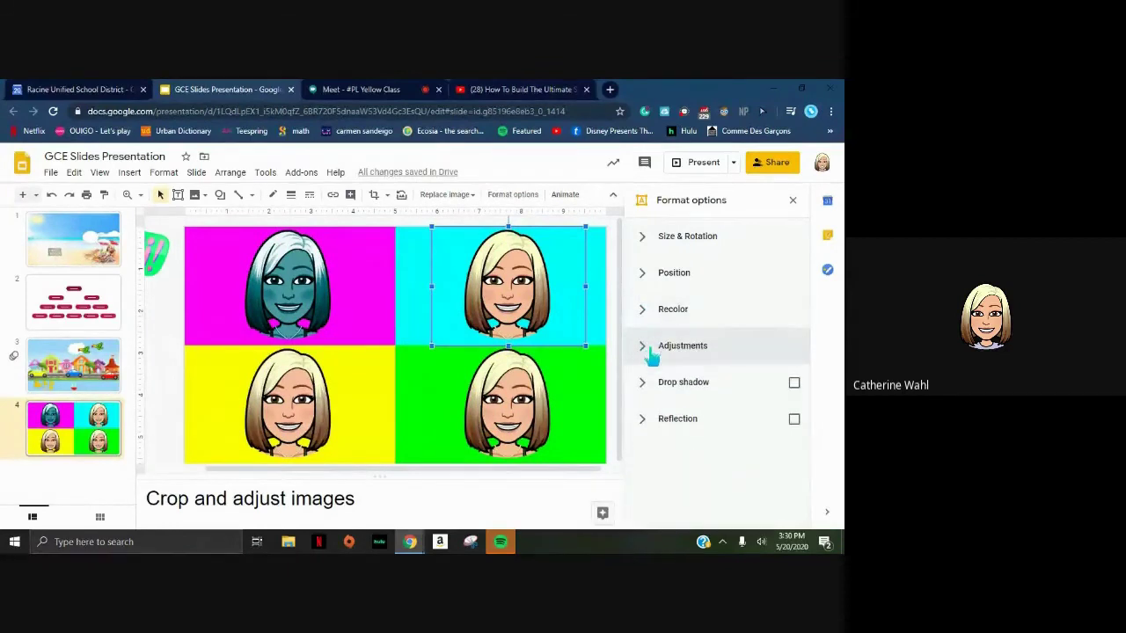
click(647, 352)
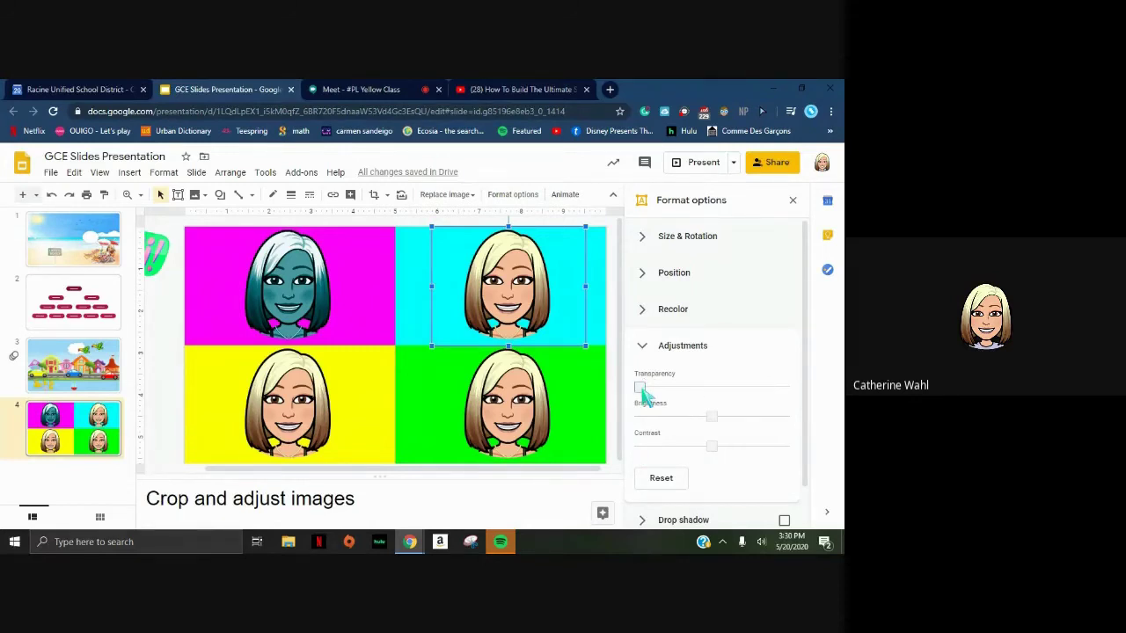
drag(642, 392, 728, 393)
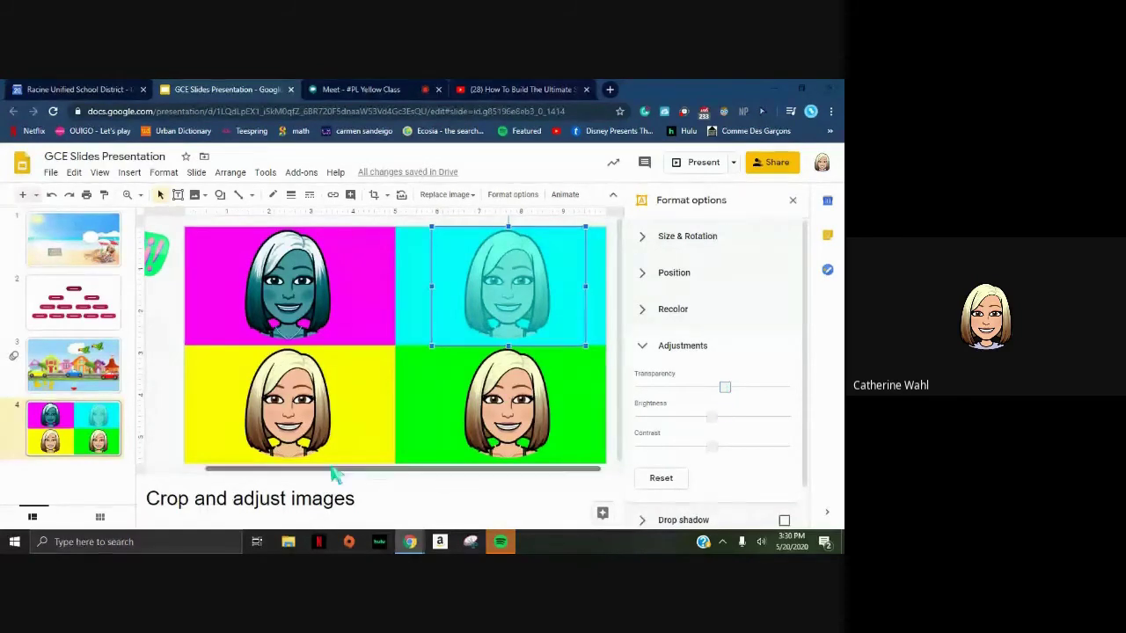
Raise the brightness of the face on yellow, lower the contrast of the face on green and close the format options.
click(299, 414)
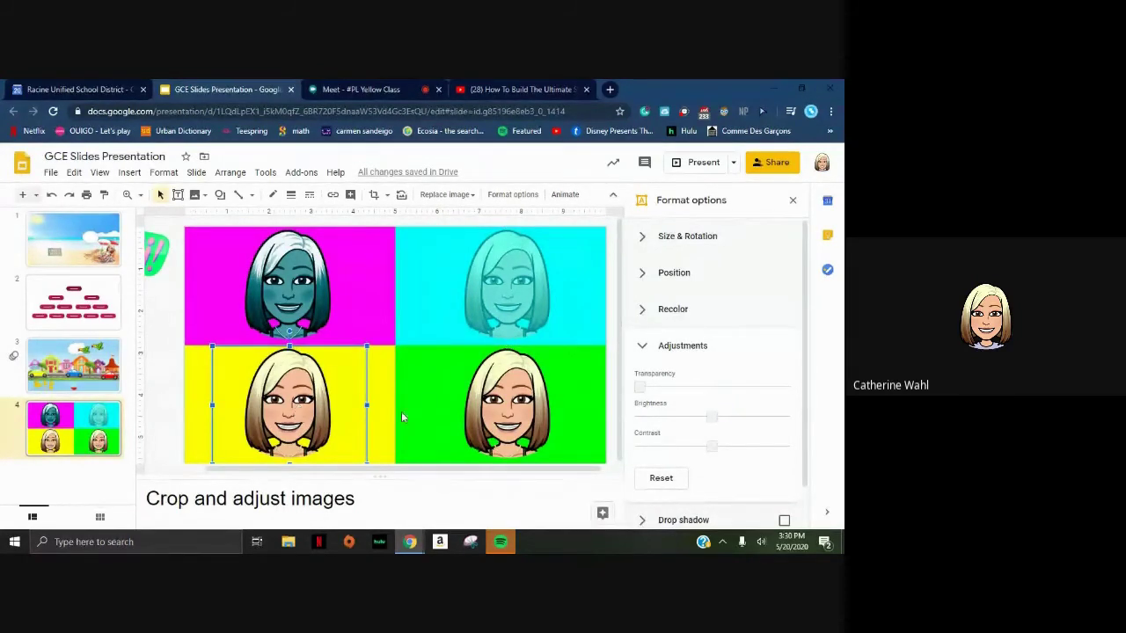
drag(710, 416, 744, 414)
click(701, 448)
drag(699, 452, 666, 450)
key(Tab)
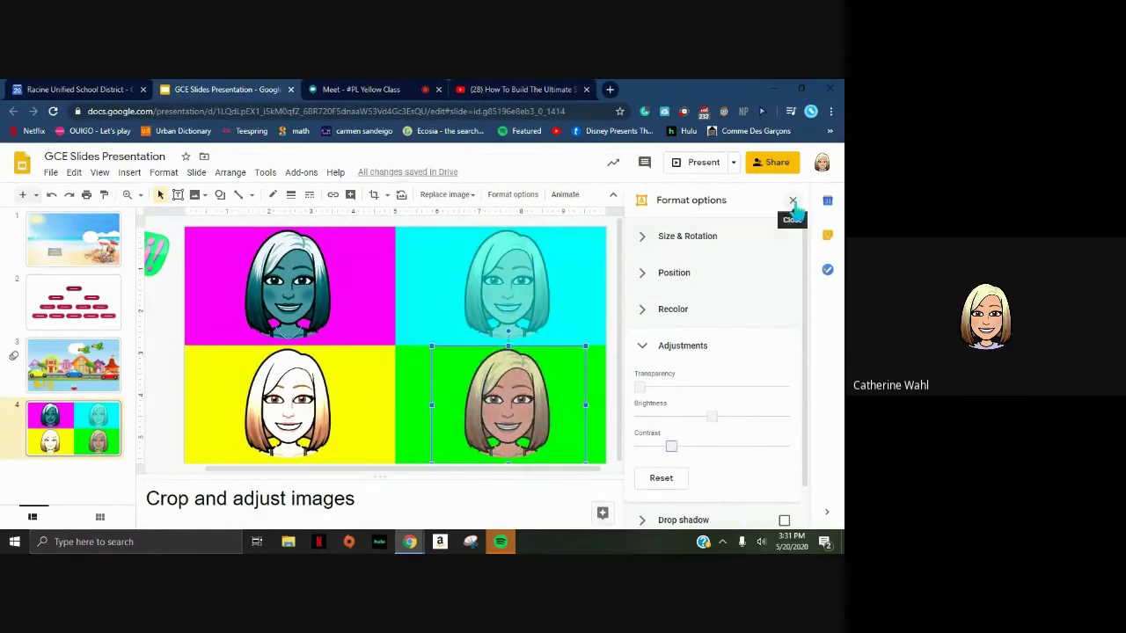
click(792, 201)
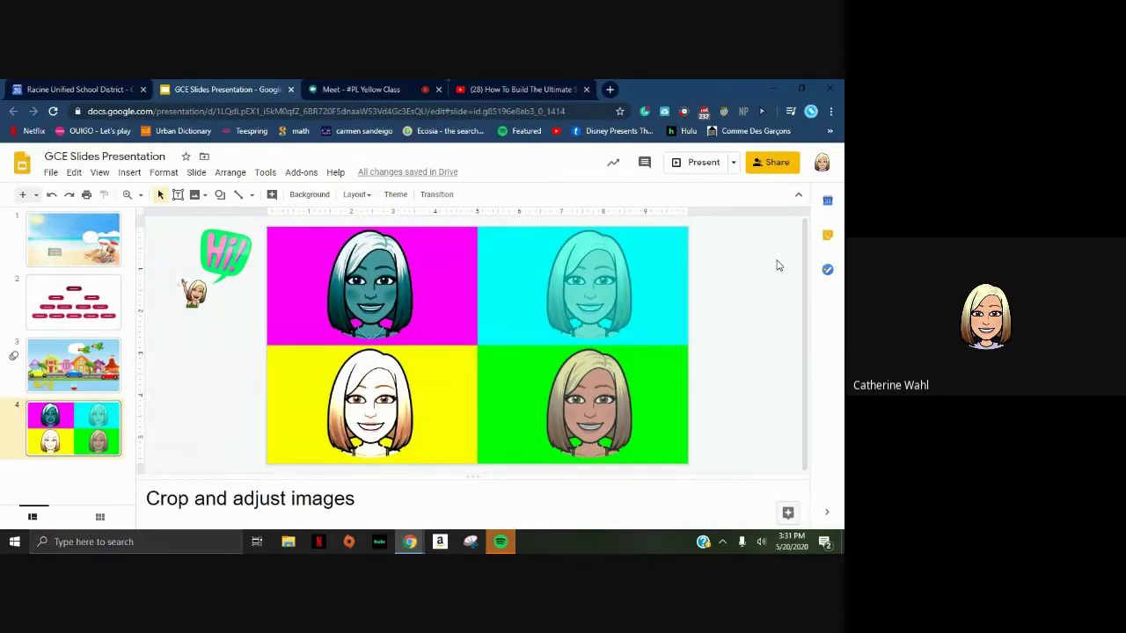
Move the waving Hi! image lower beside the slide, try entering and leaving crop mode on it, and deselect it.
drag(190, 299, 190, 360)
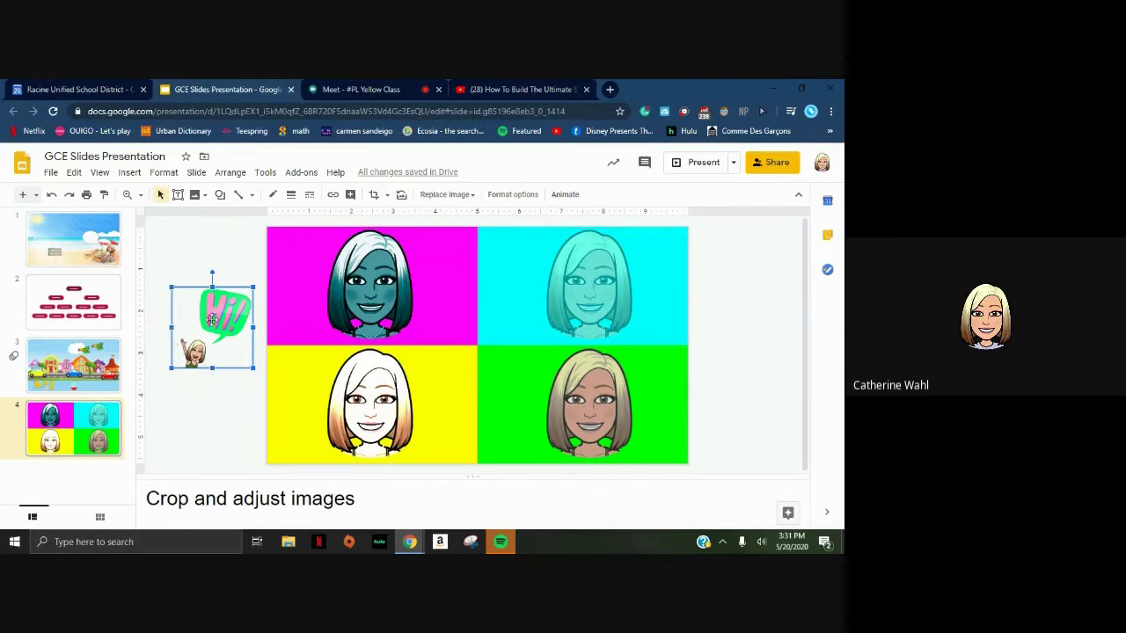
click(197, 264)
click(224, 339)
click(187, 286)
click(205, 328)
double_click(205, 327)
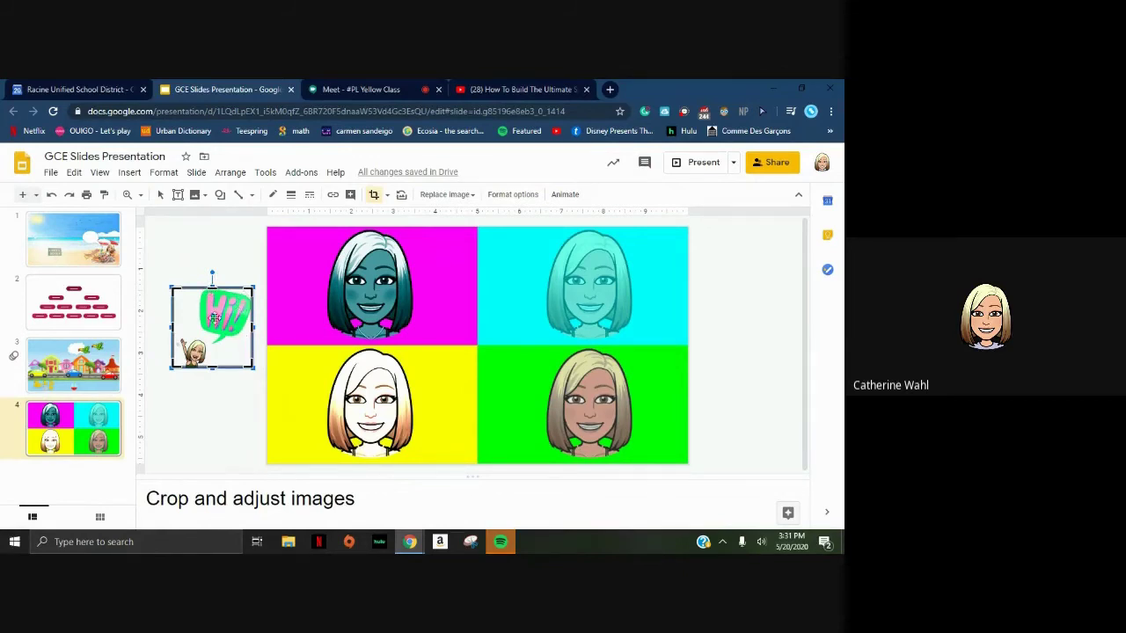
click(186, 253)
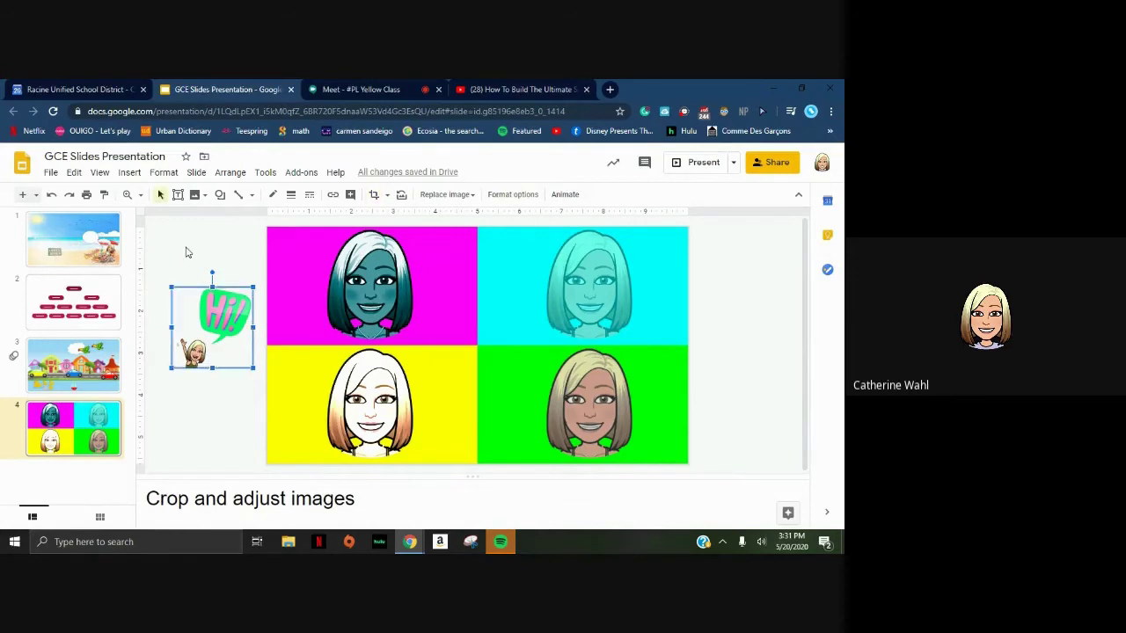
click(186, 252)
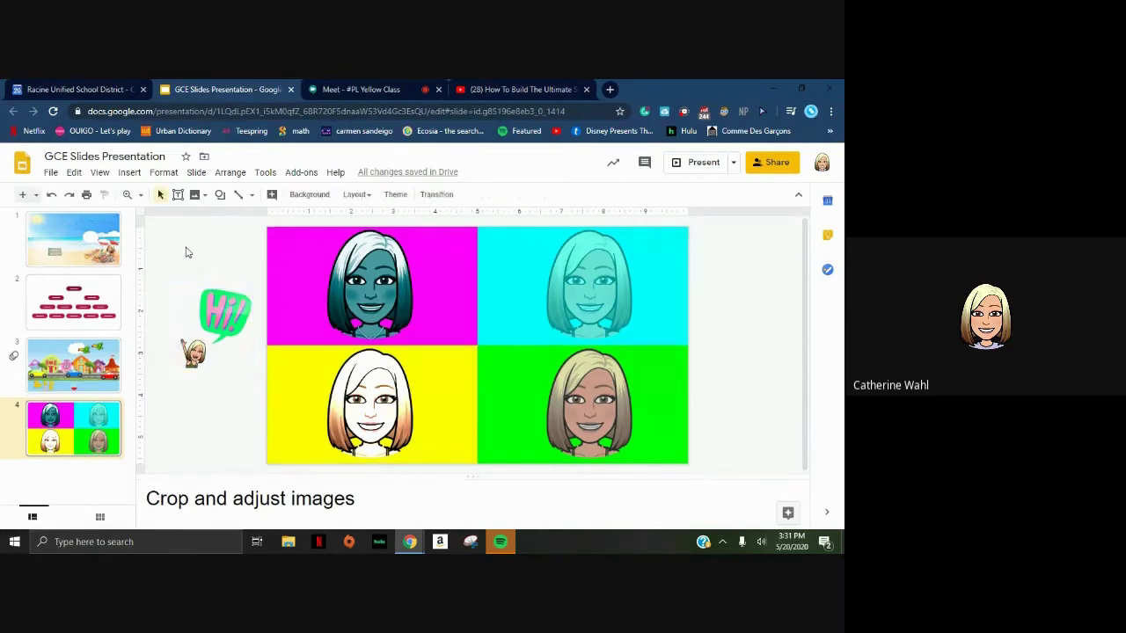
Crop the Hi! image down to the waving figure, cutting away the speech bubble and the empty area beside her.
click(218, 322)
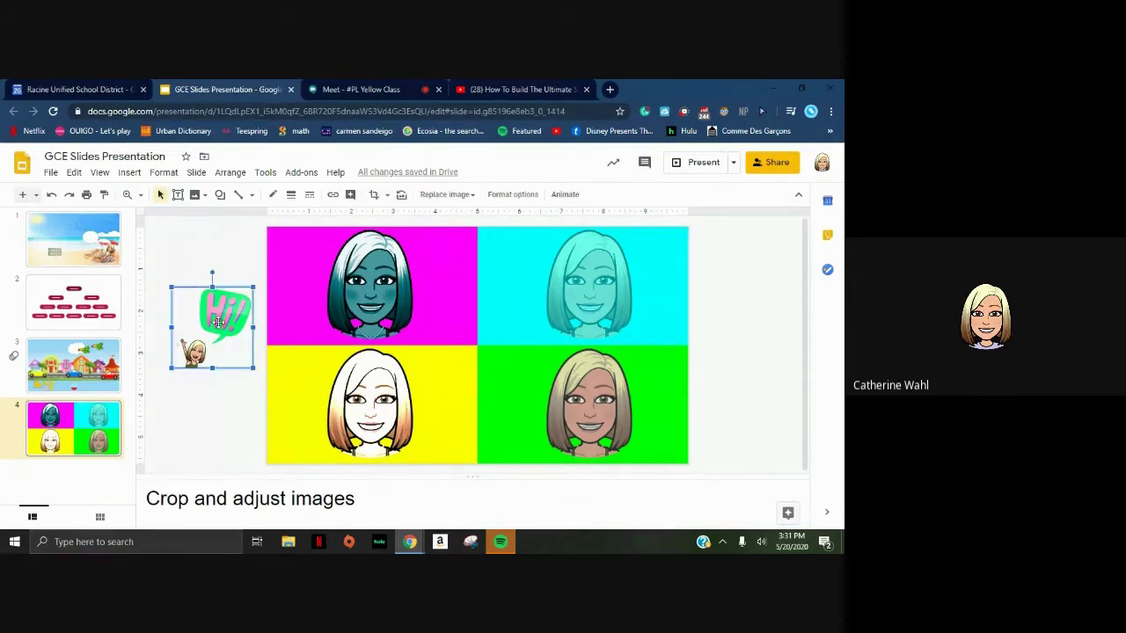
click(375, 197)
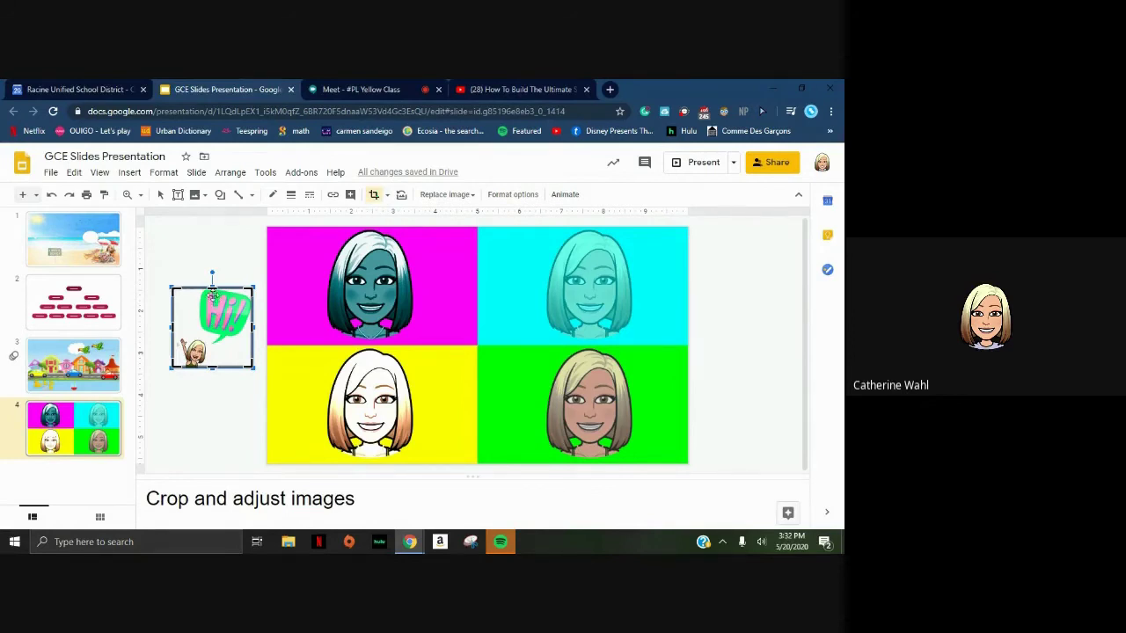
drag(212, 288, 213, 336)
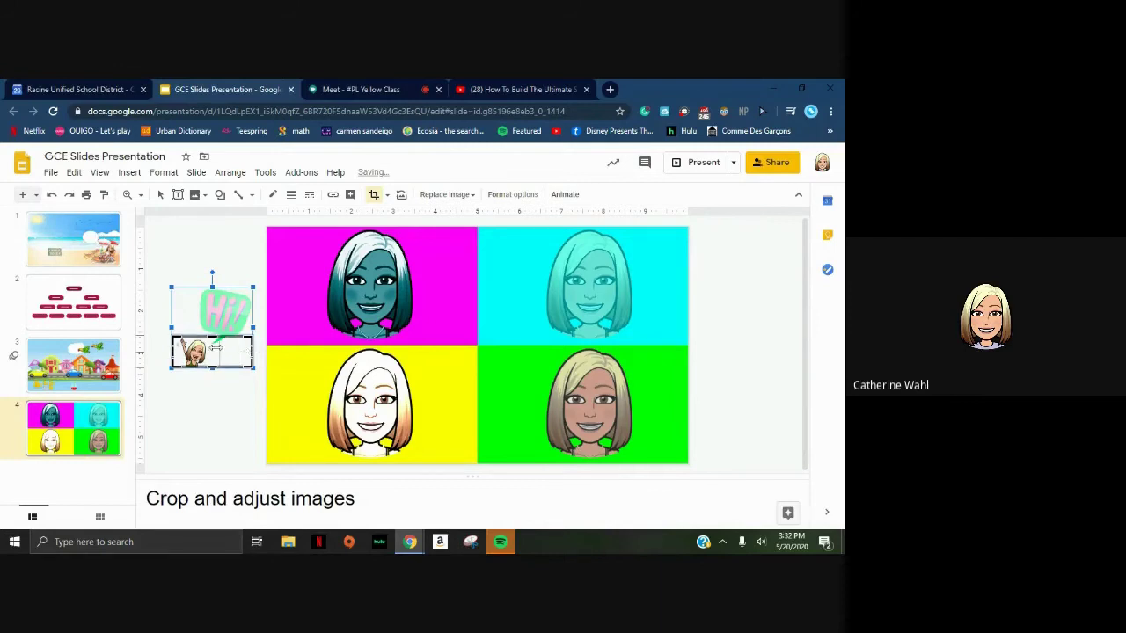
drag(211, 347, 213, 349)
key(Return)
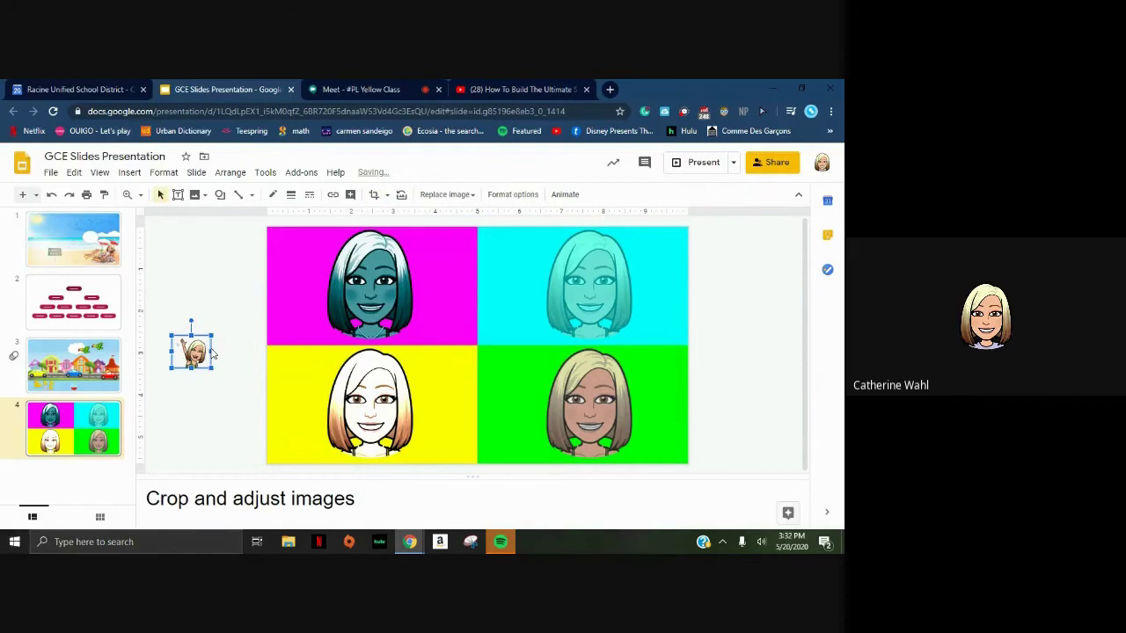
Enlarge the cropped waving figure, center it where the four colored panels meet, and reopen its crop frame.
drag(476, 351, 411, 290)
drag(471, 341, 494, 353)
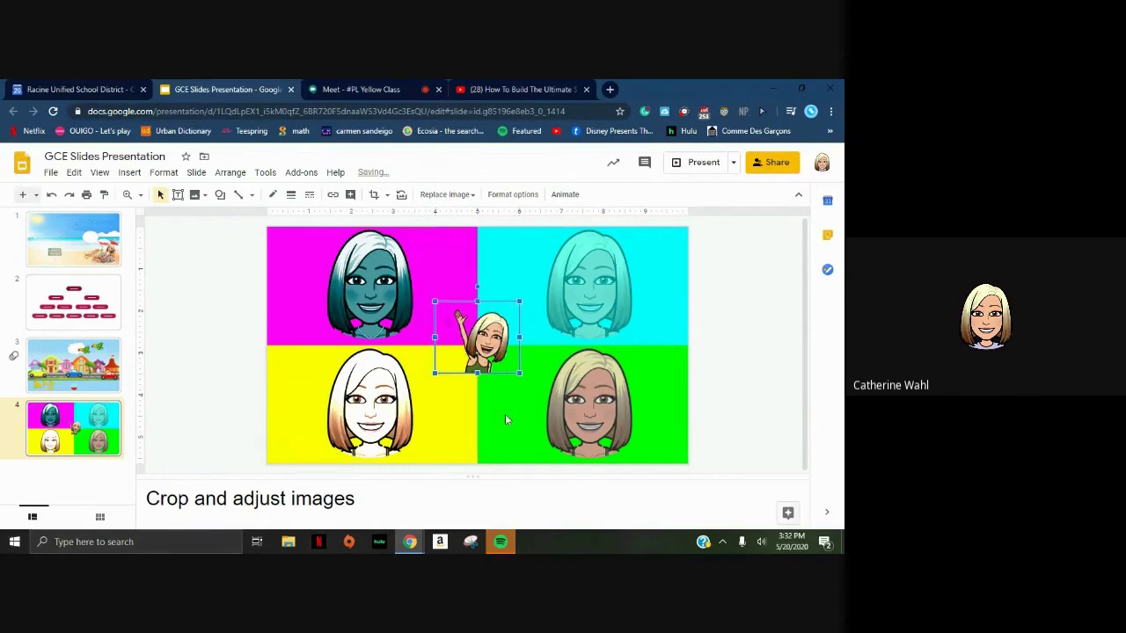
double_click(492, 359)
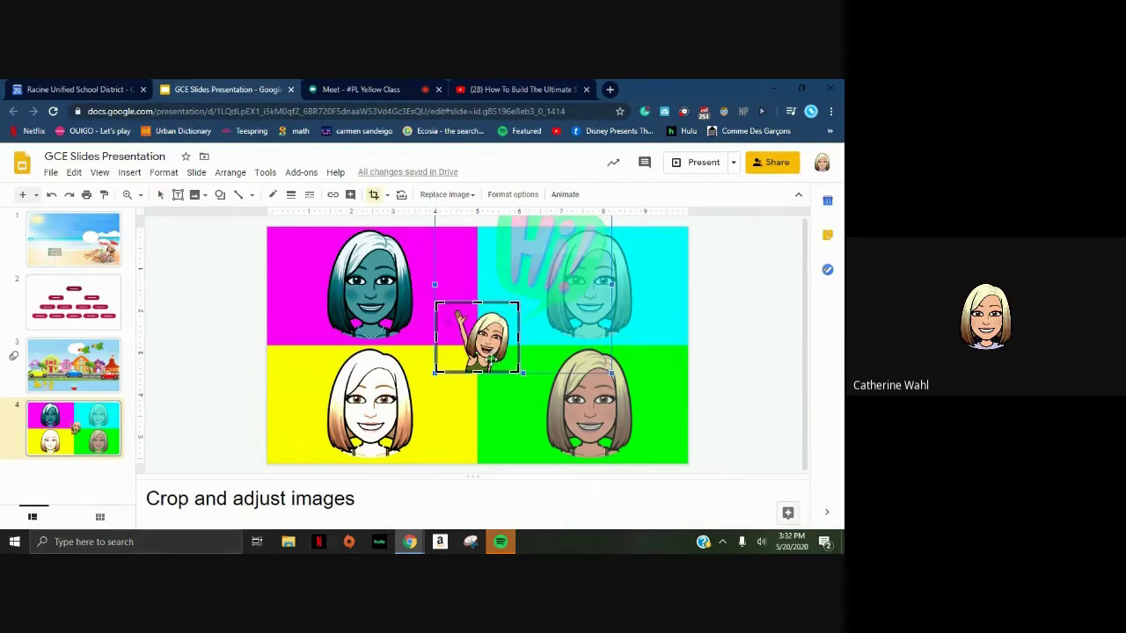
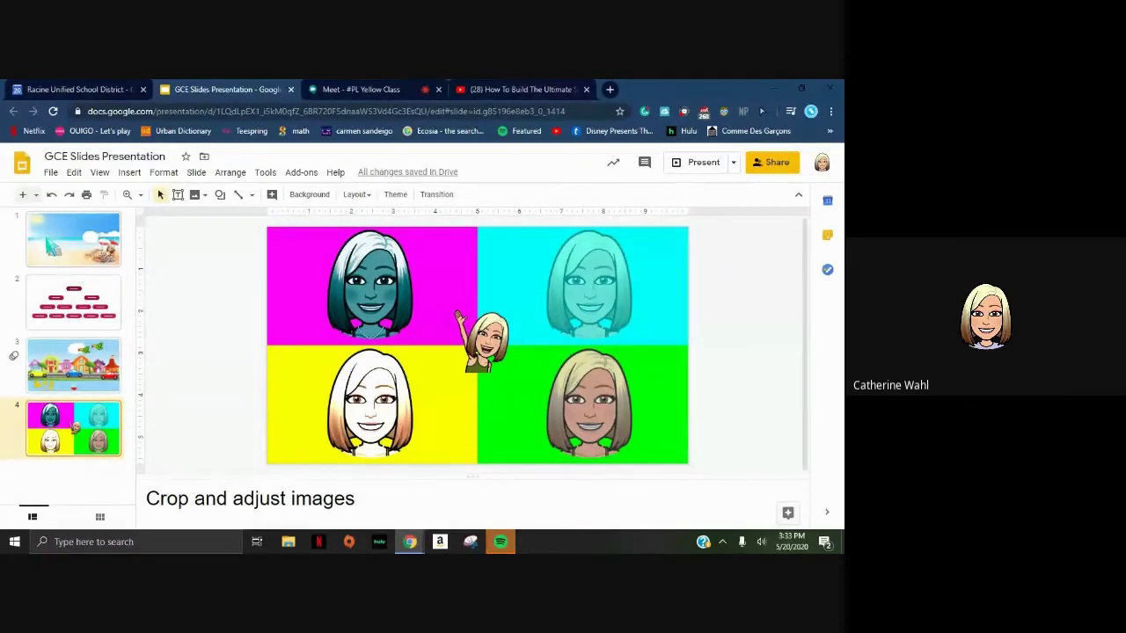
Duplicate the beach slide, delete the copy, and look over the available editing commands.
click(73, 239)
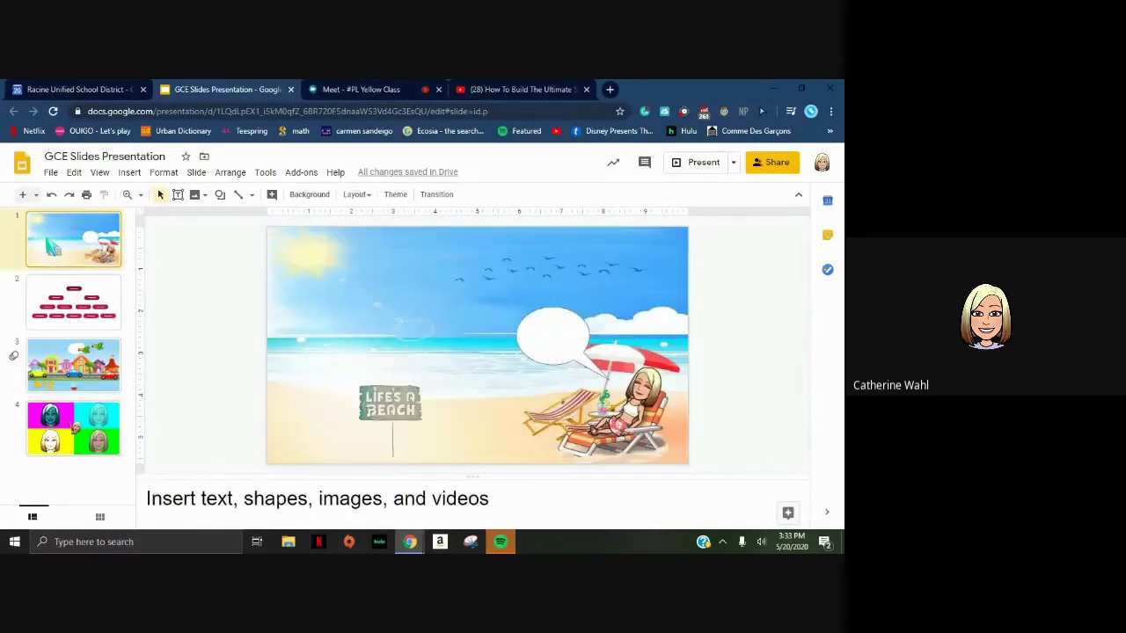
right_click(53, 248)
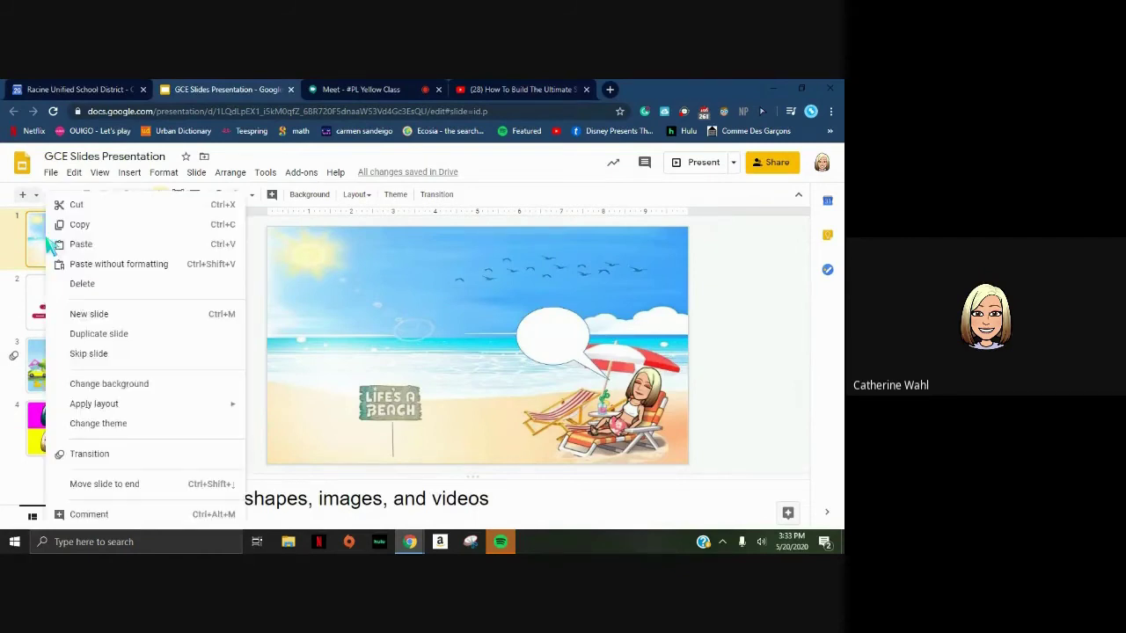
click(83, 336)
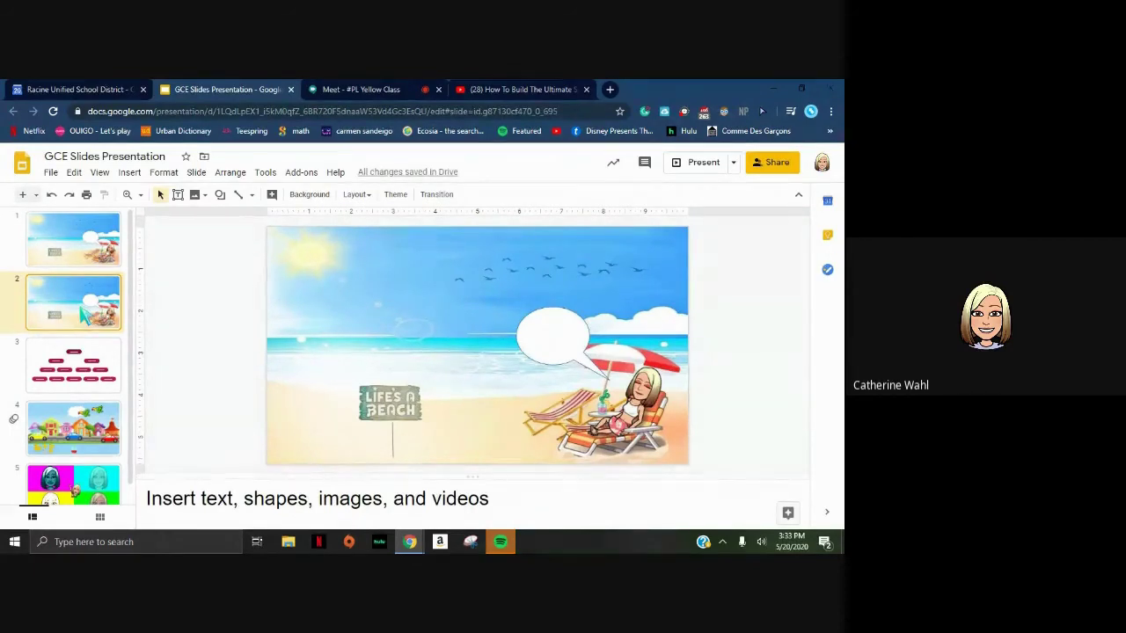
key(Delete)
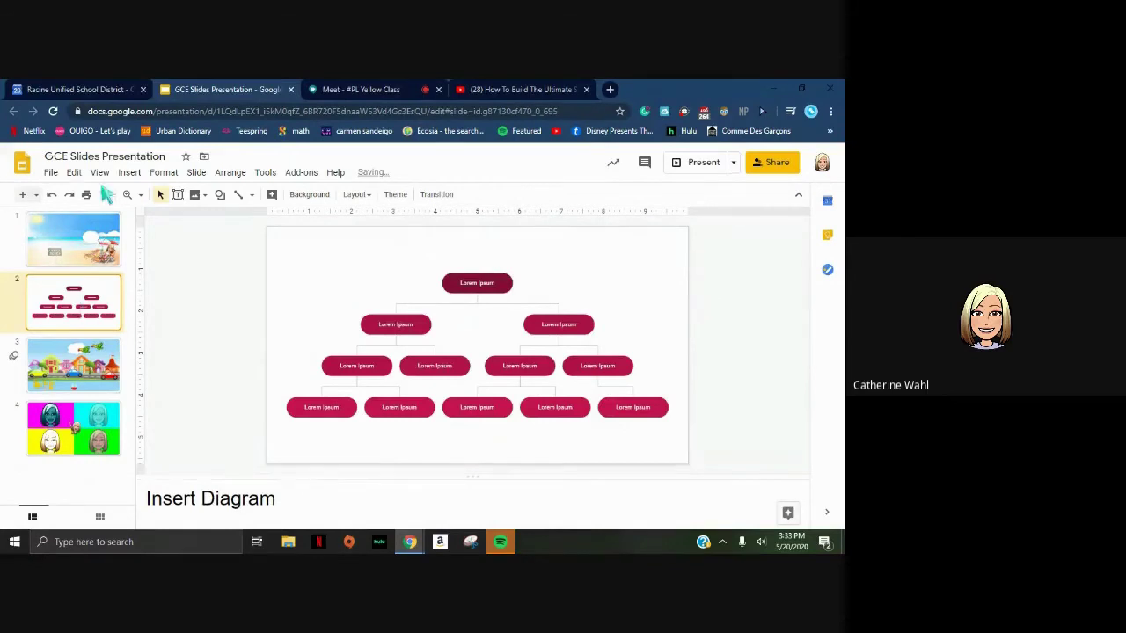
click(74, 172)
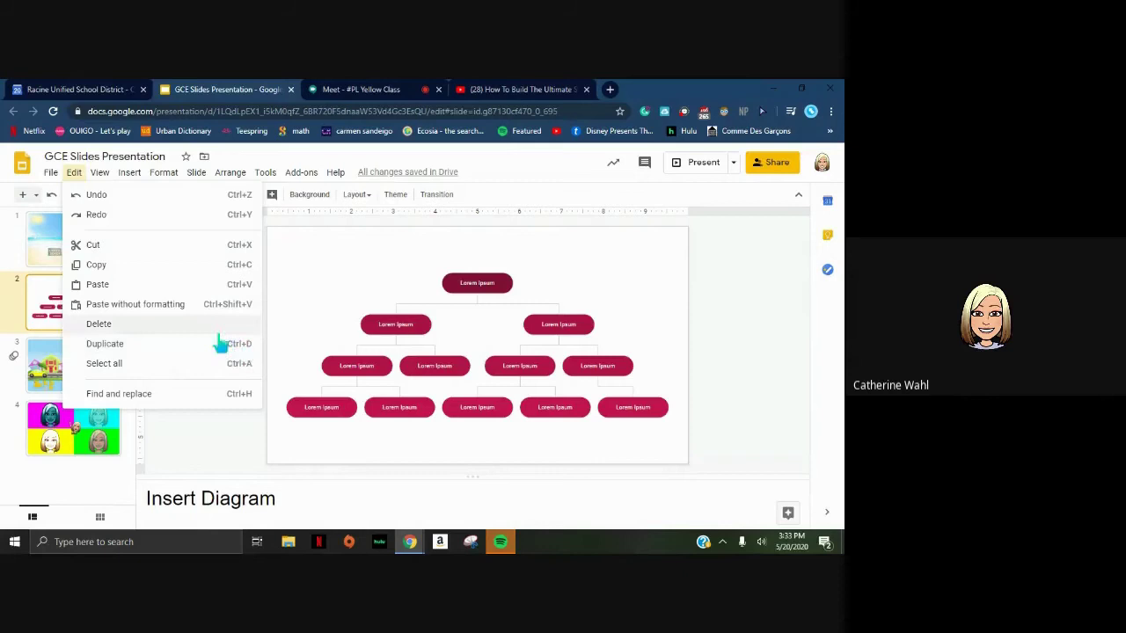
click(217, 450)
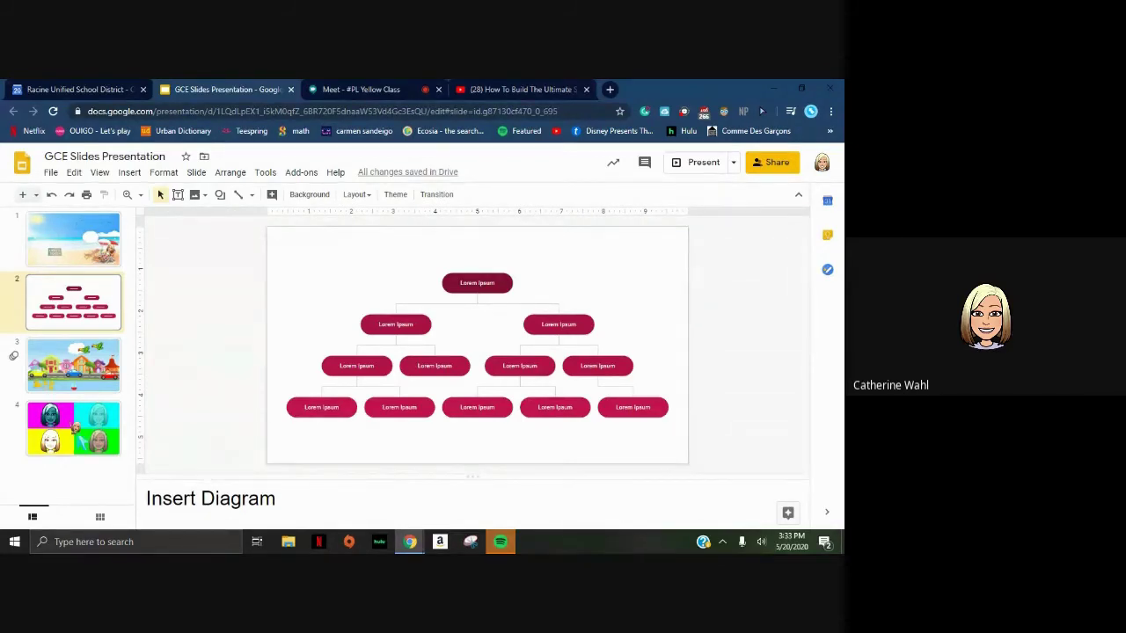
Move the Crop and adjust images slide to second place and return it to the end of the presentation.
drag(75, 428, 105, 283)
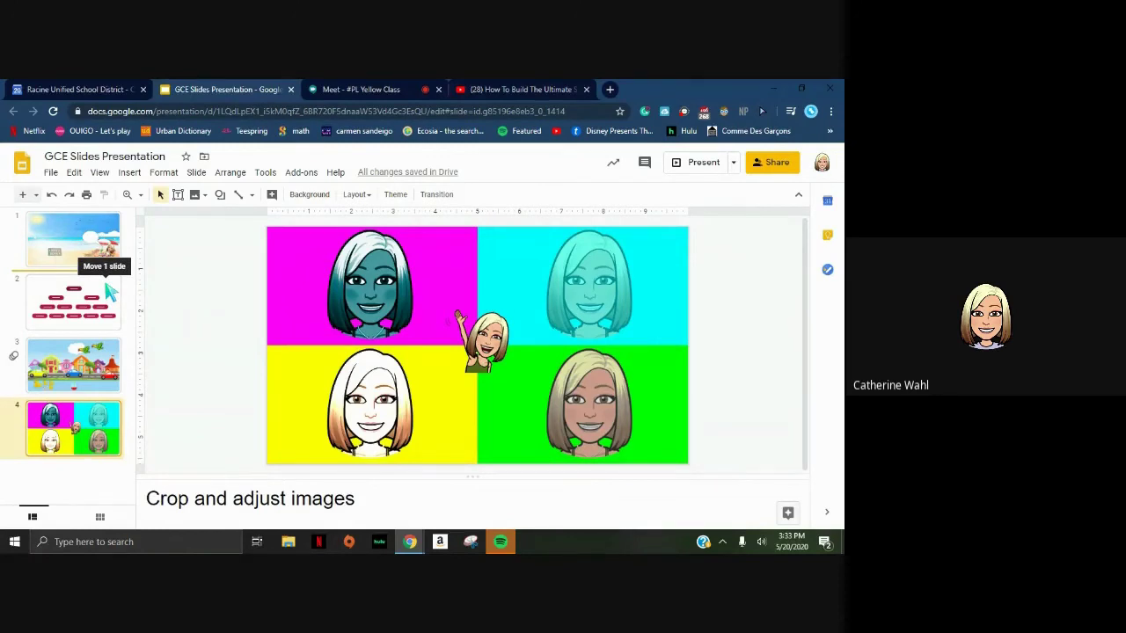
drag(105, 285, 106, 285)
drag(106, 283, 107, 285)
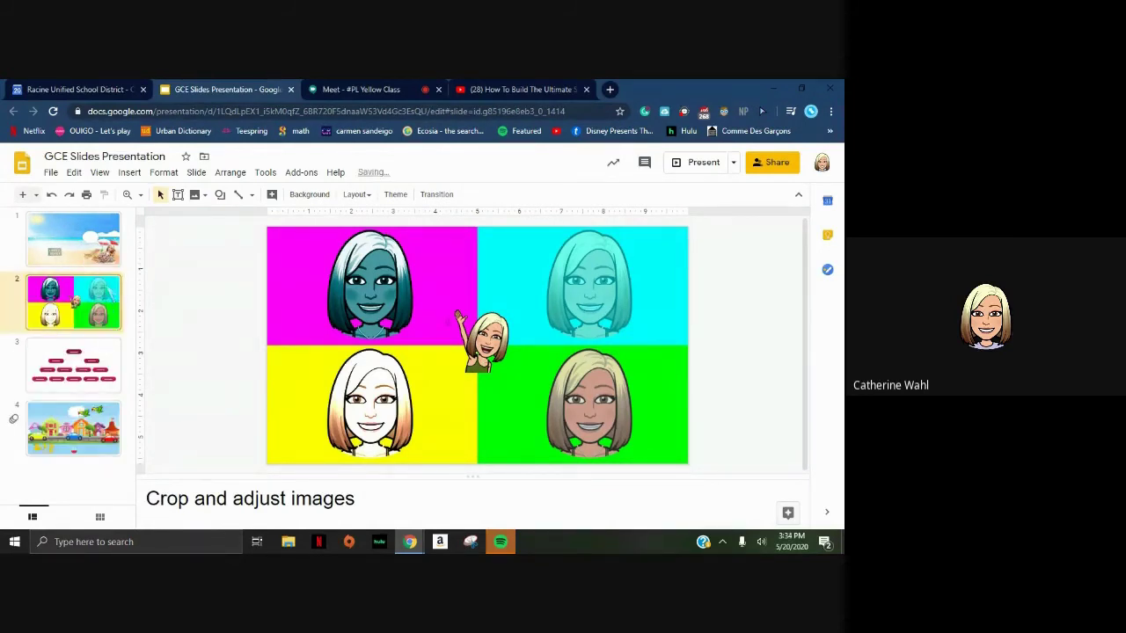
drag(106, 295, 105, 457)
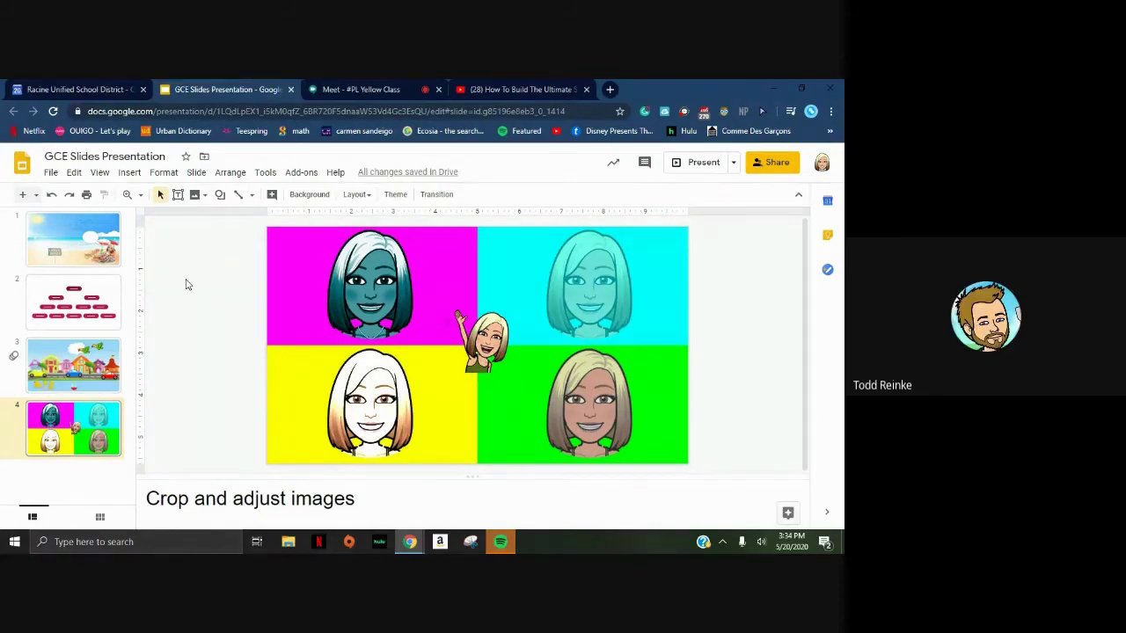
Switch to the Google Meet call, admit the waiting participant and stop presenting the screen.
click(374, 88)
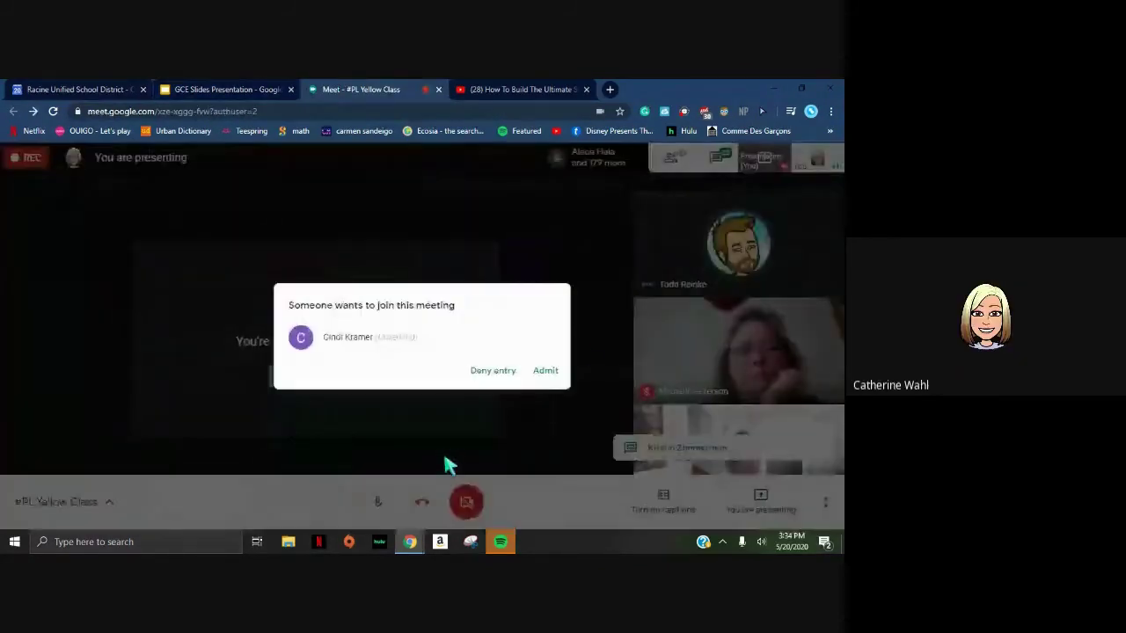
click(551, 372)
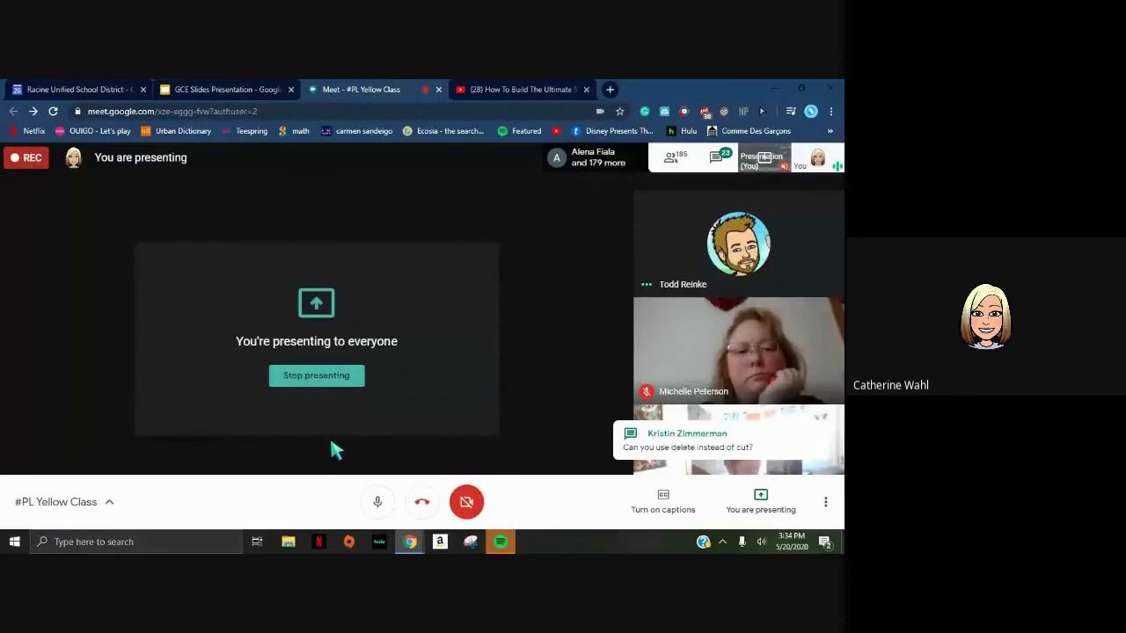
click(317, 375)
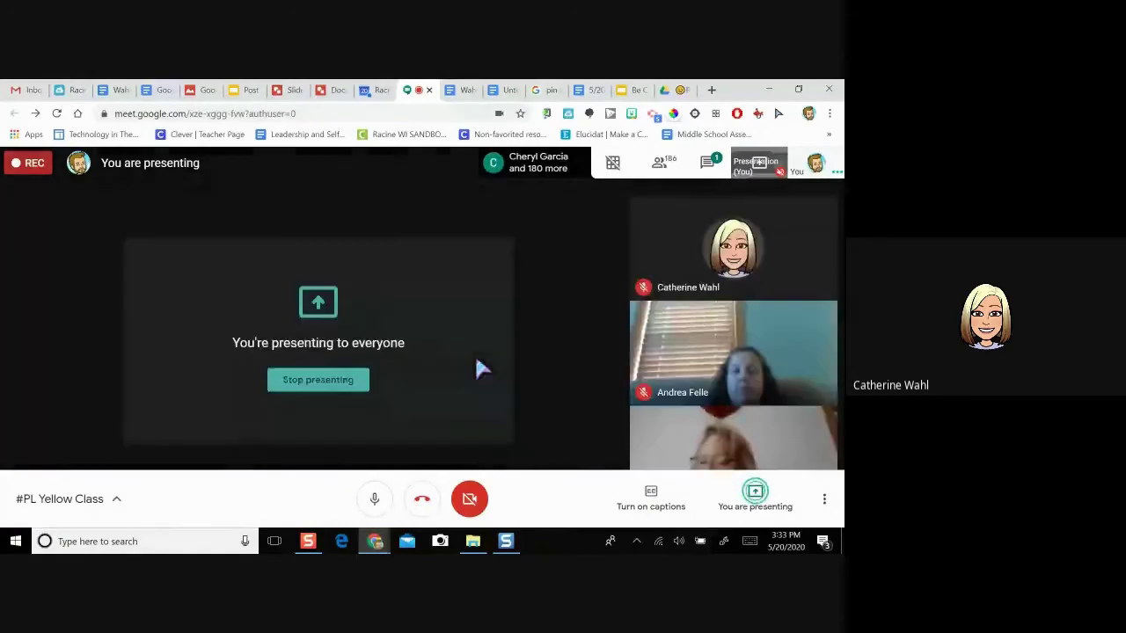
Switch to Google Drive, dismiss the presenting notification and show the My Drive contents.
click(669, 90)
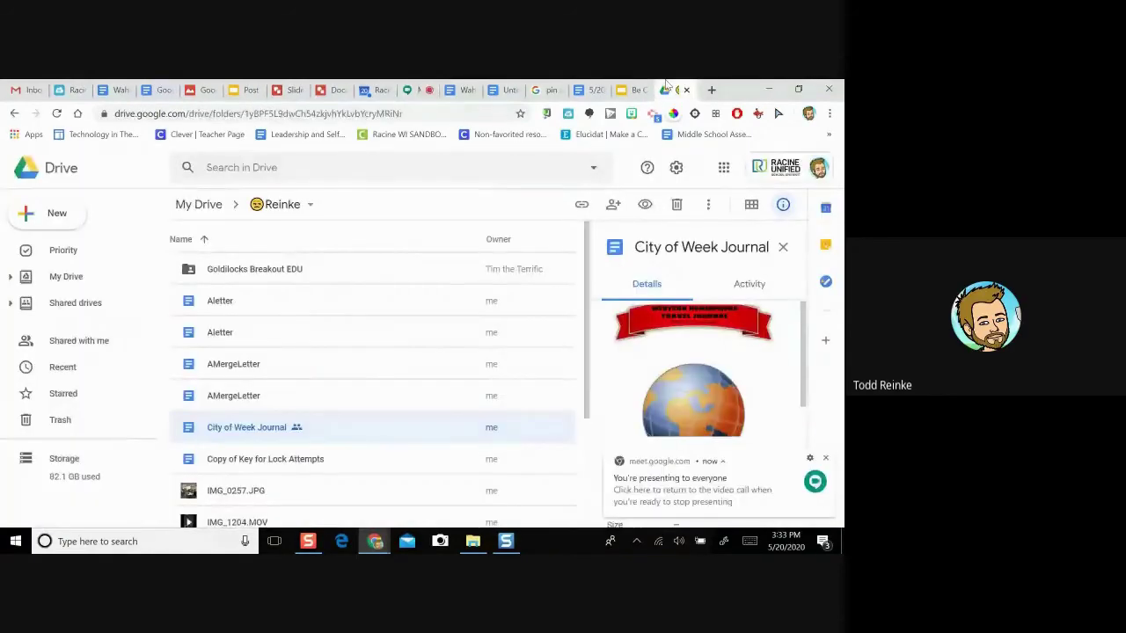
click(825, 457)
click(70, 280)
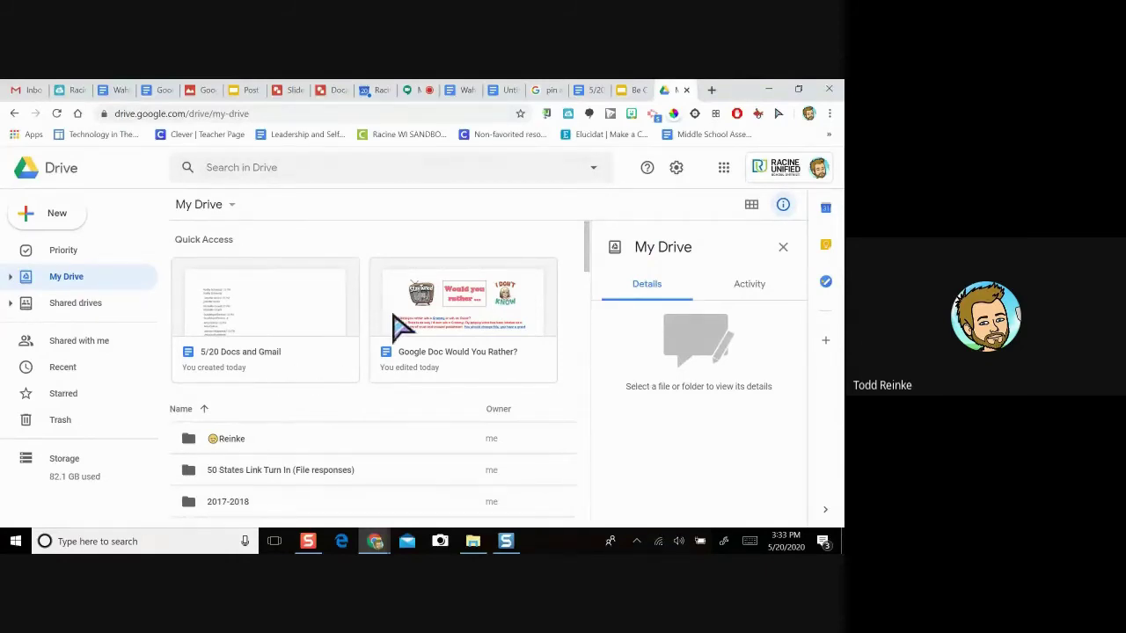
Load google.com in a new browser tab, look over the available Google apps and close the list.
click(712, 90)
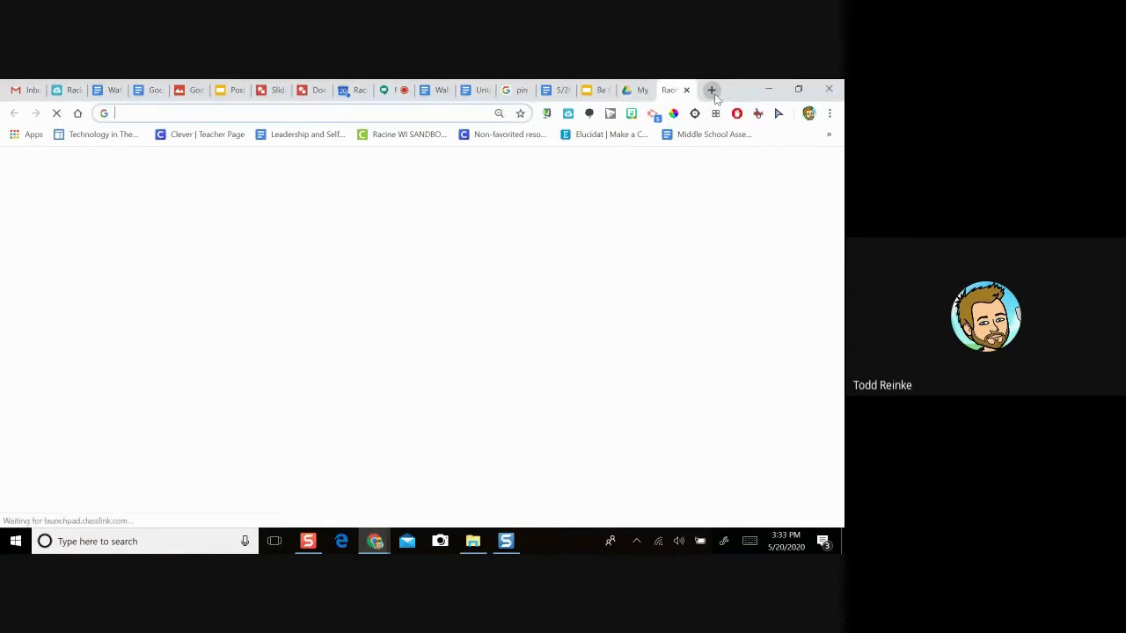
text(google.com)
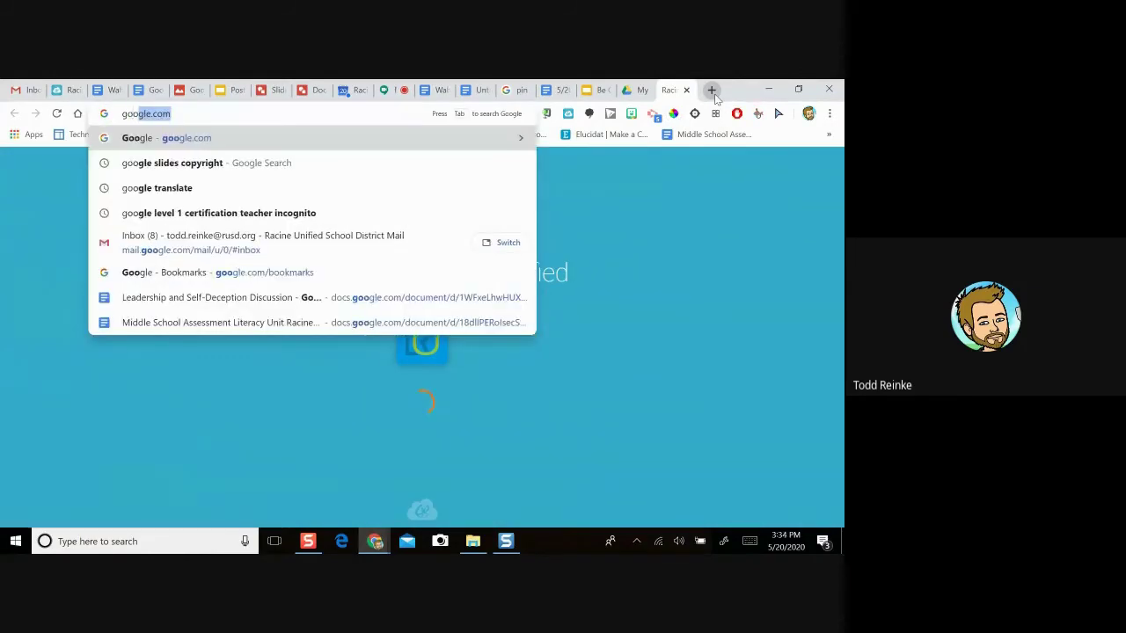
key(Return)
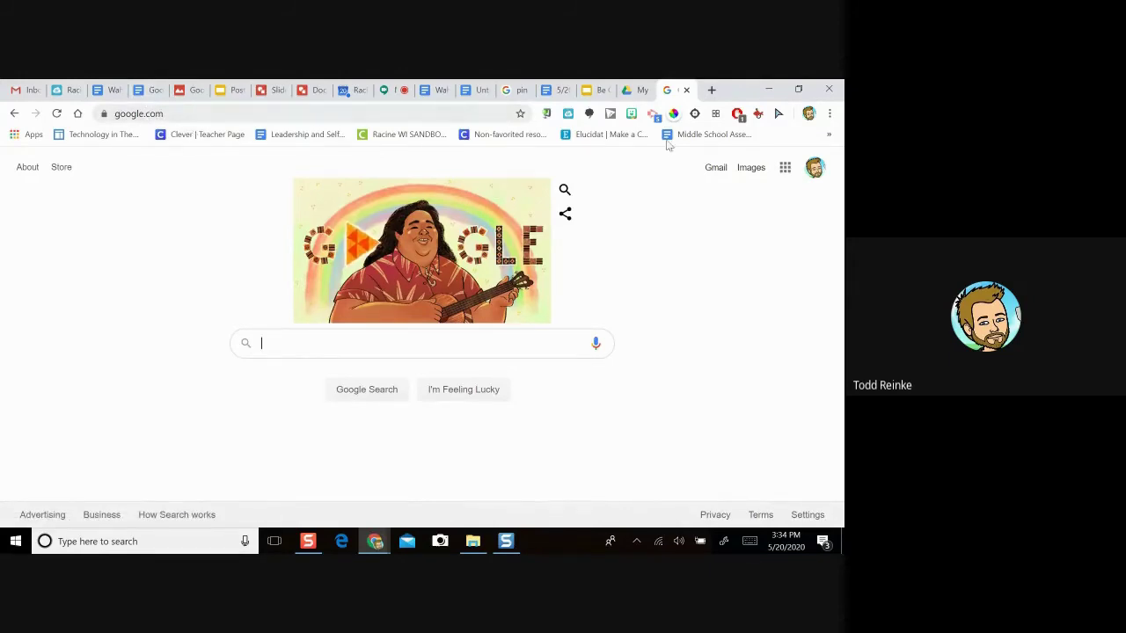
click(785, 171)
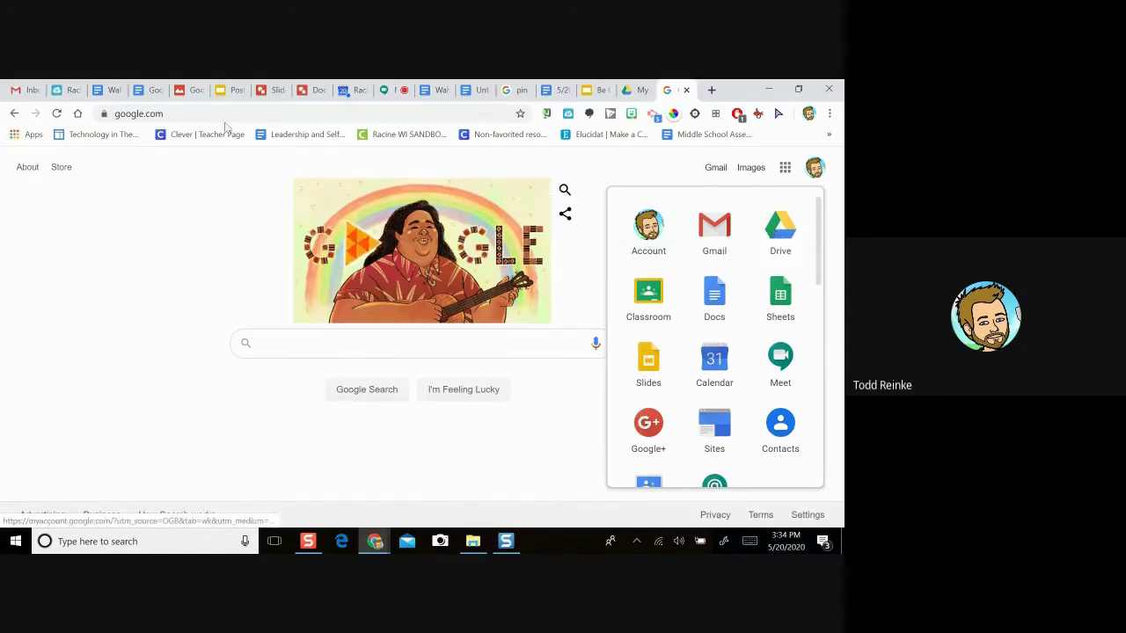
click(202, 221)
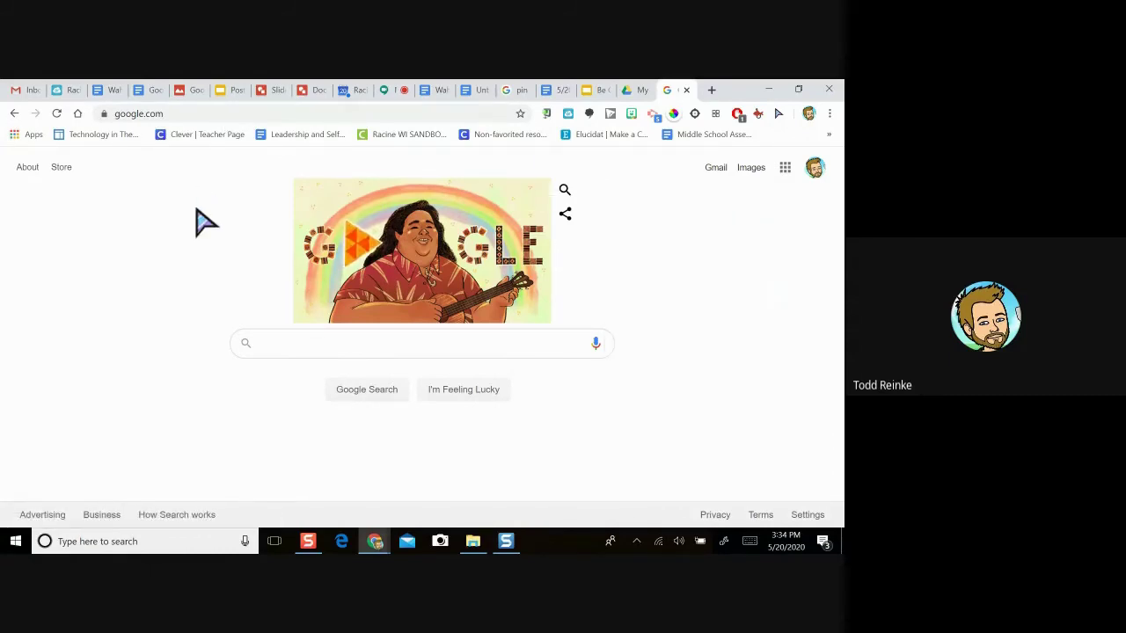
Load Google Drive through its drive.google.com address, and close that extra tab to return to My Drive.
click(176, 112)
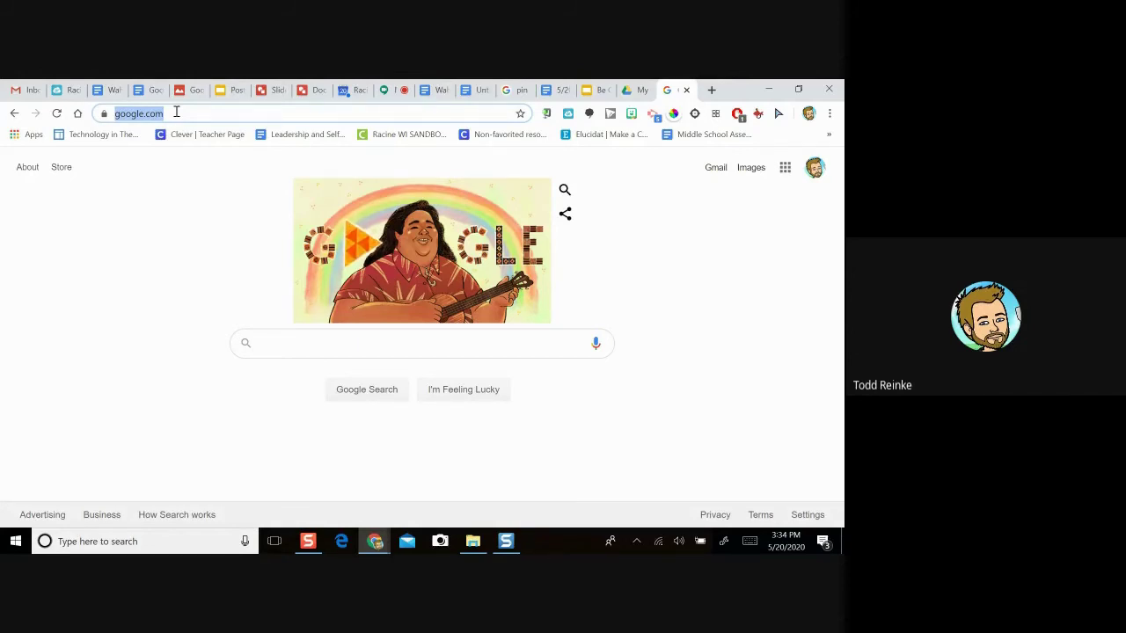
text(d)
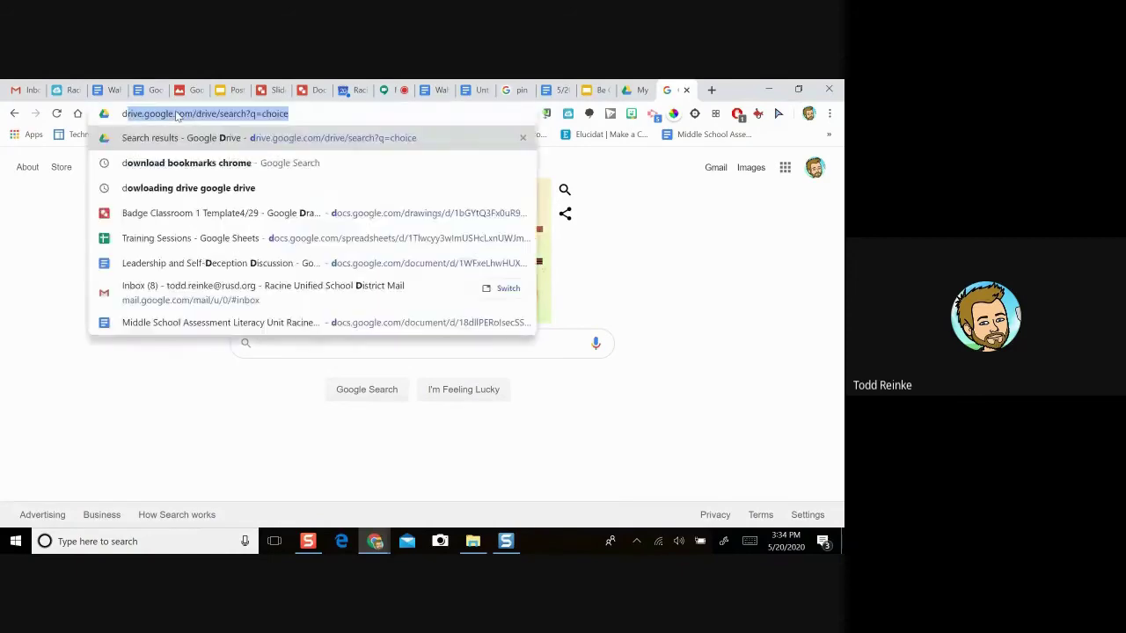
text(rive)
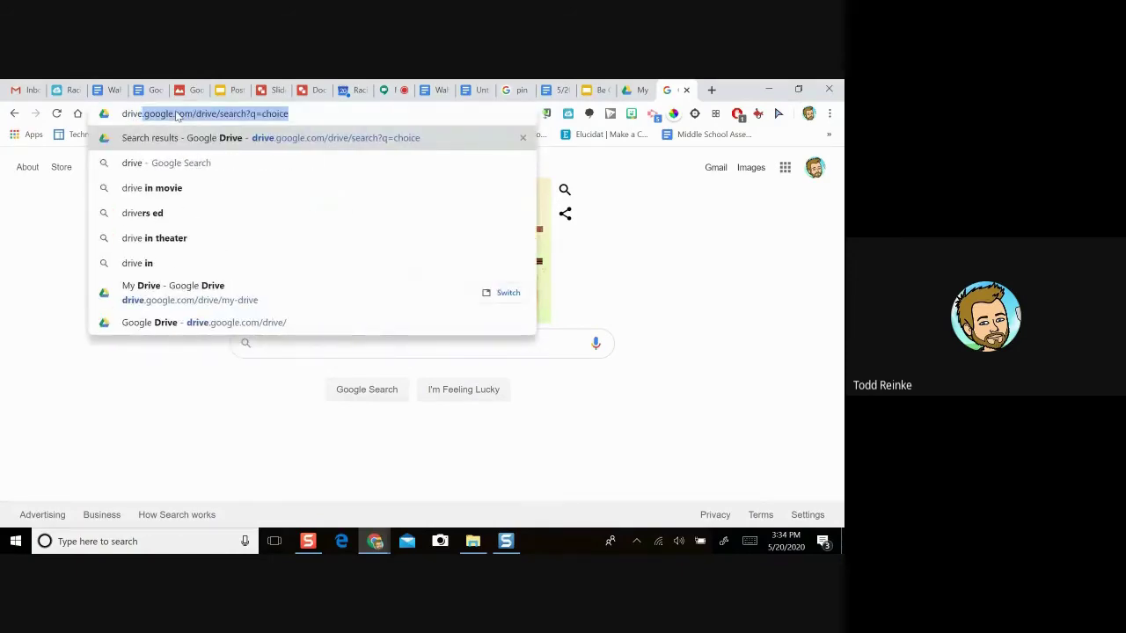
text(.goo)
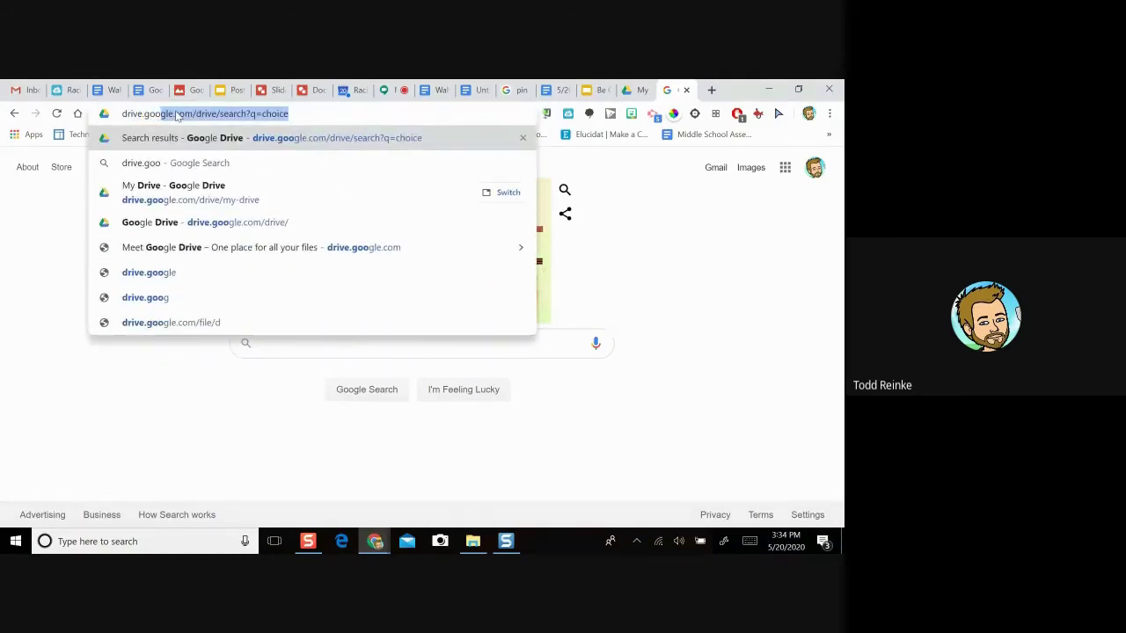
text(gle.c)
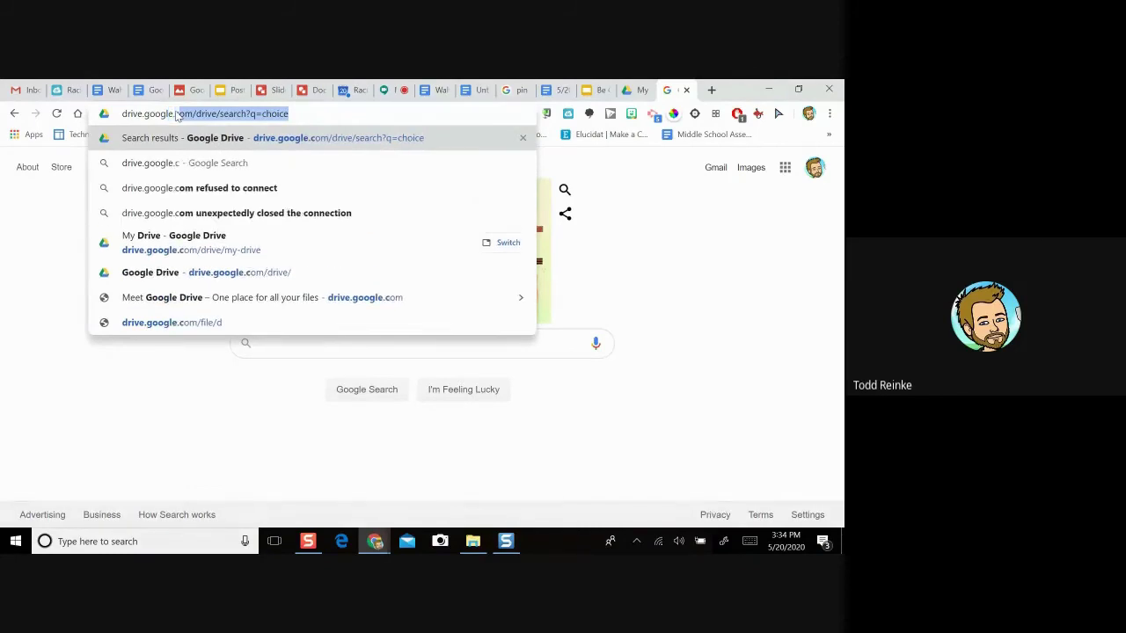
key(Return)
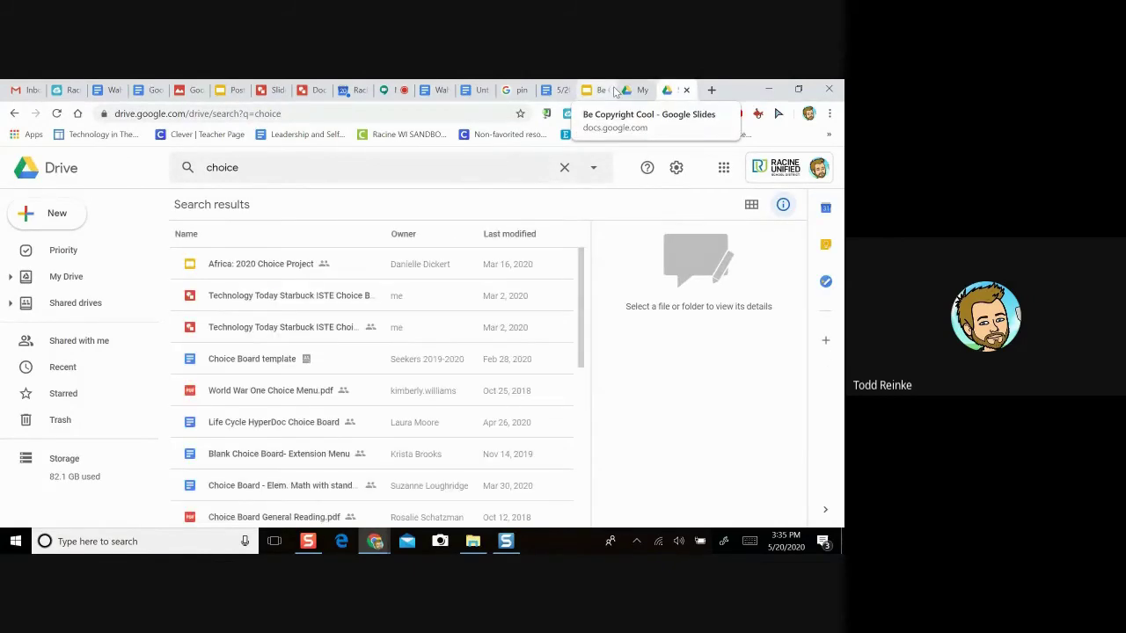
click(686, 90)
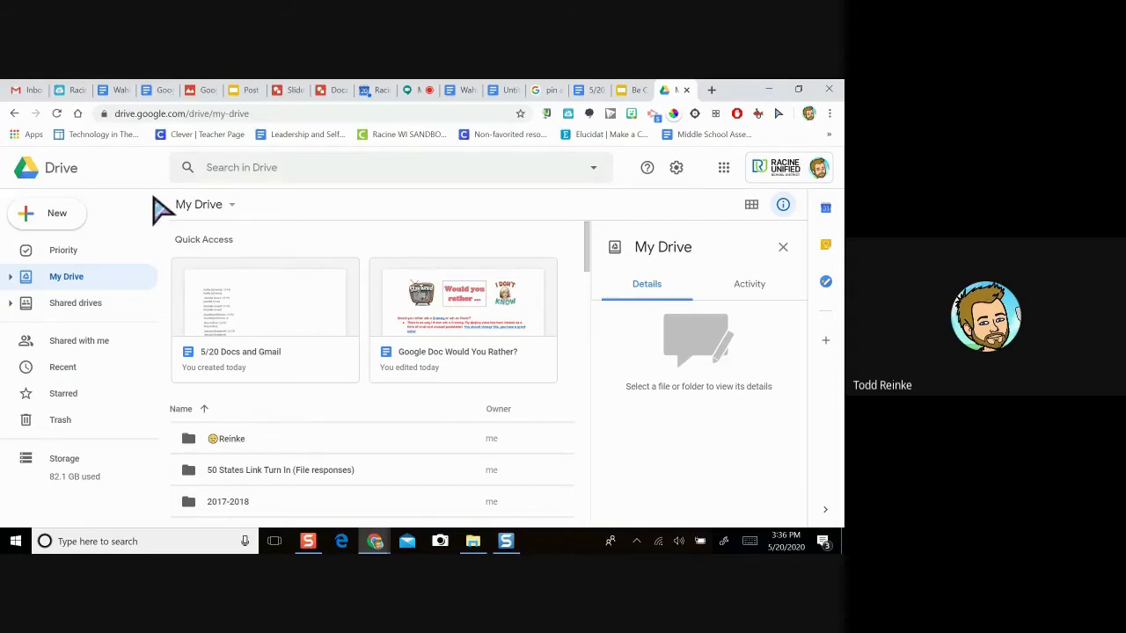
Examine the new-item options, including the Google Docs choices, and the list of Google apps, and return to My Drive.
click(51, 225)
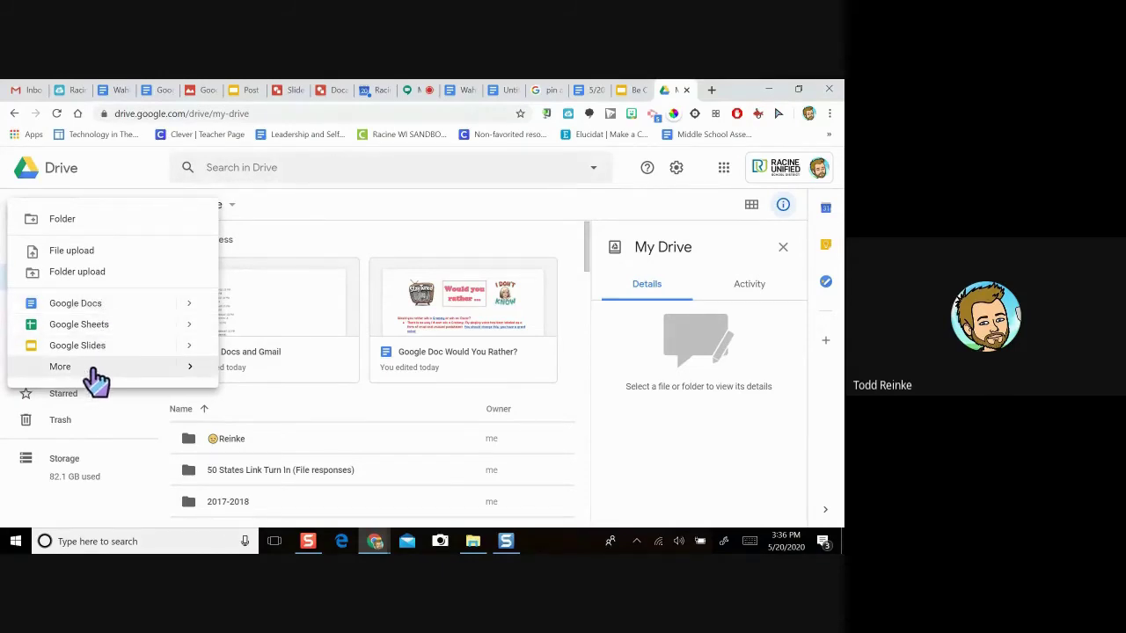
mouse_move(92, 371)
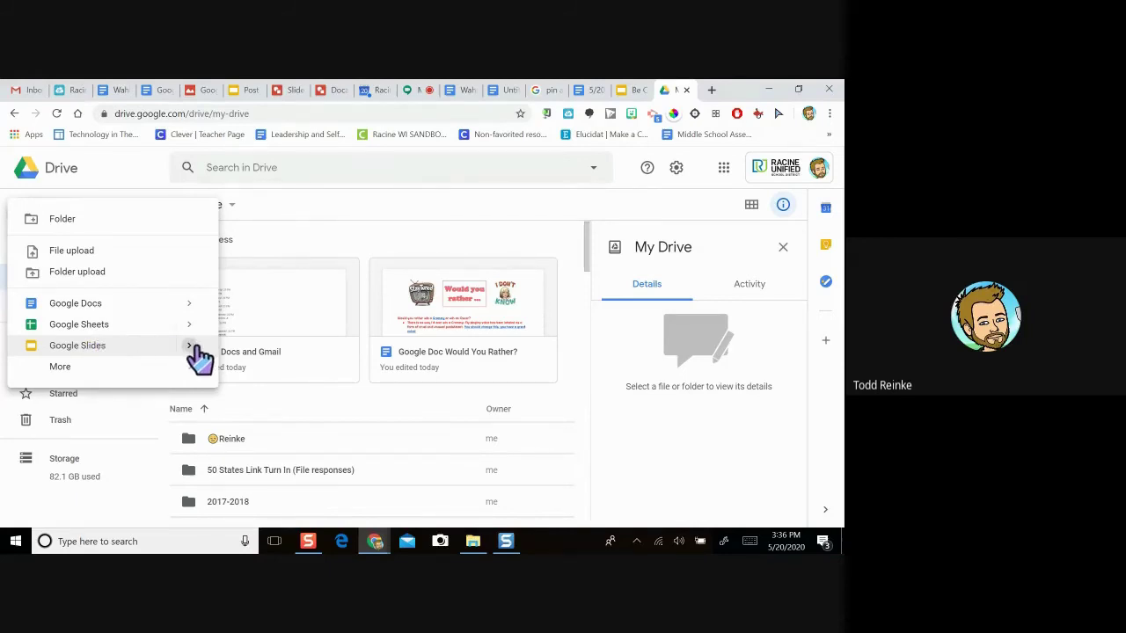
mouse_move(200, 356)
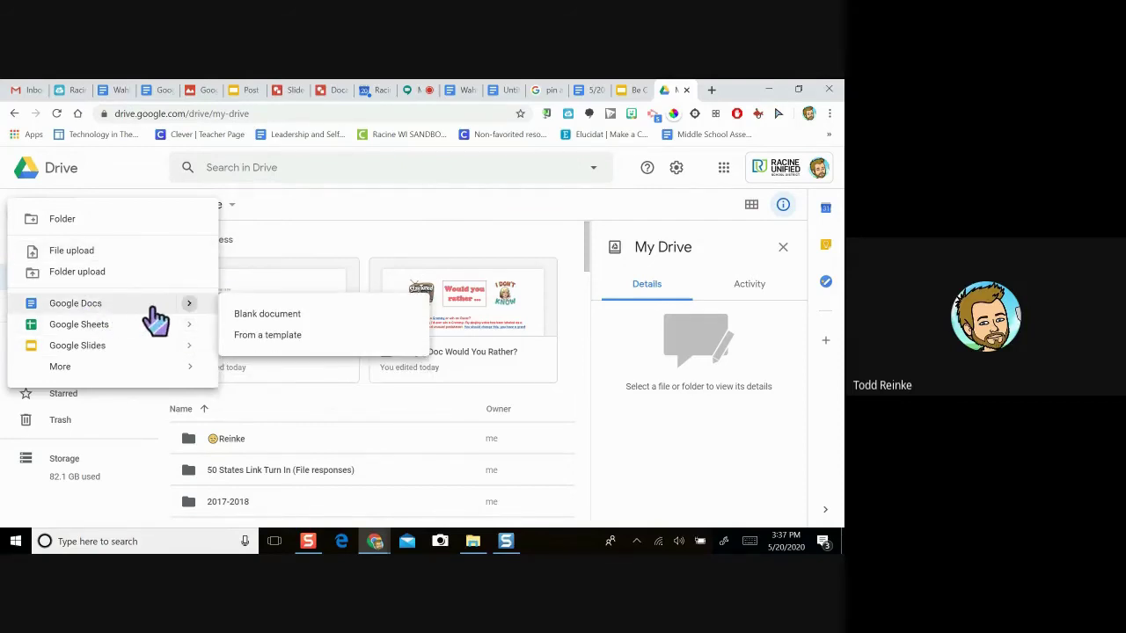
click(345, 259)
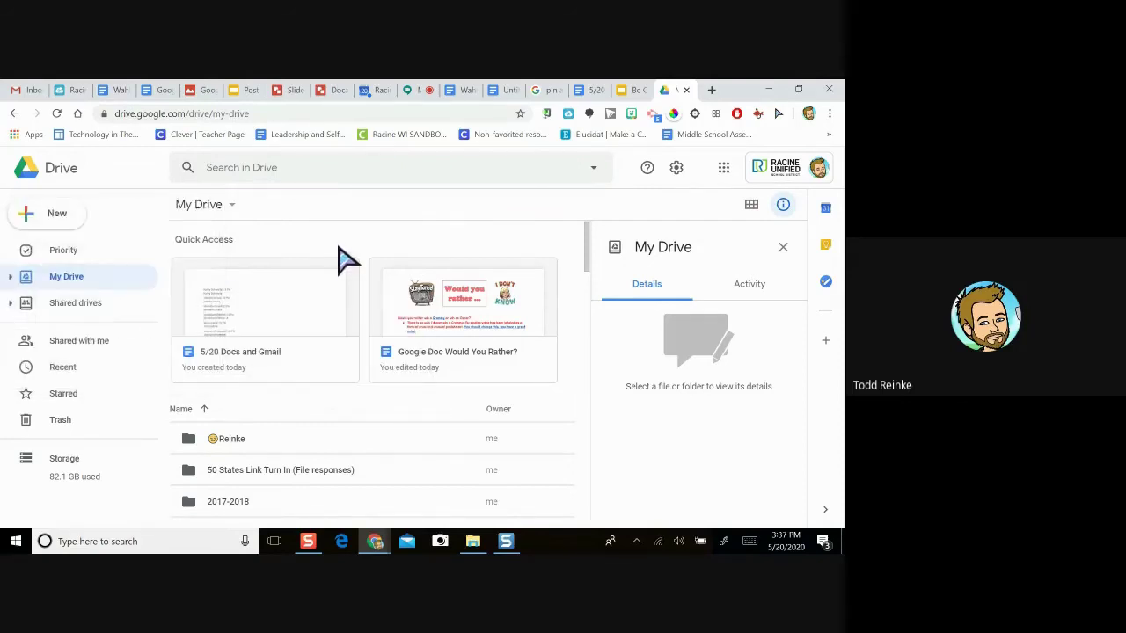
click(723, 169)
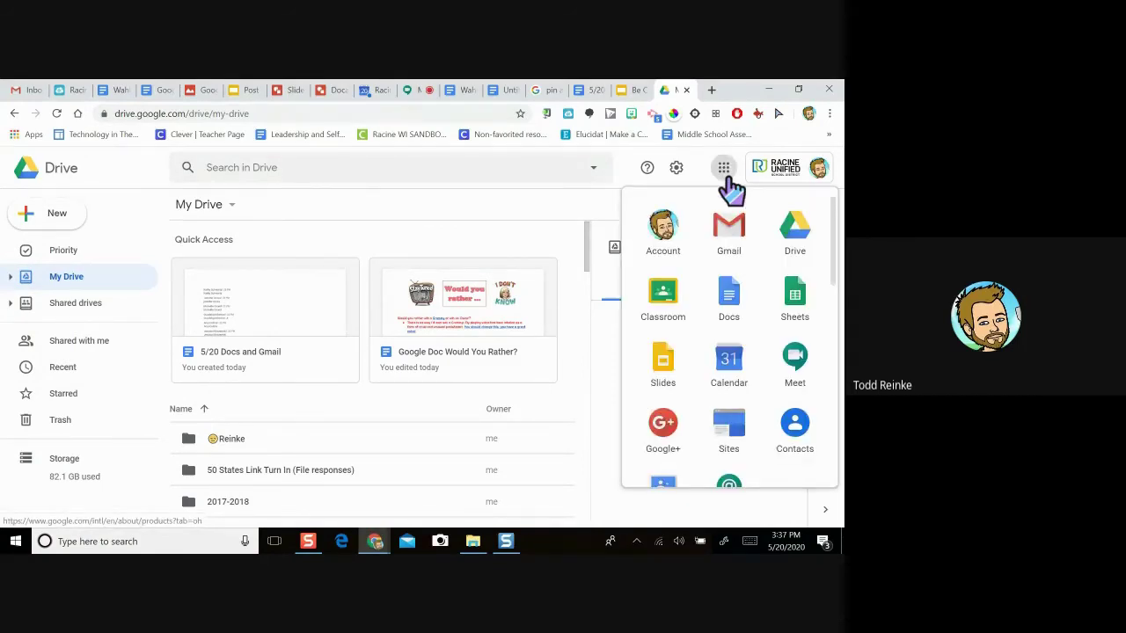
click(88, 288)
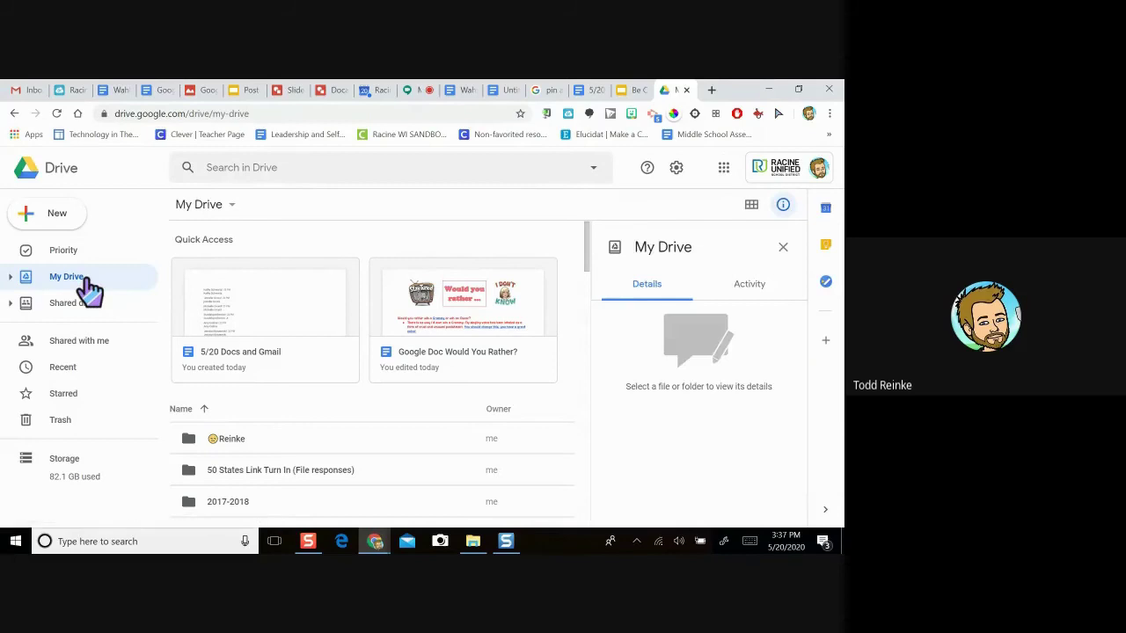
click(68, 224)
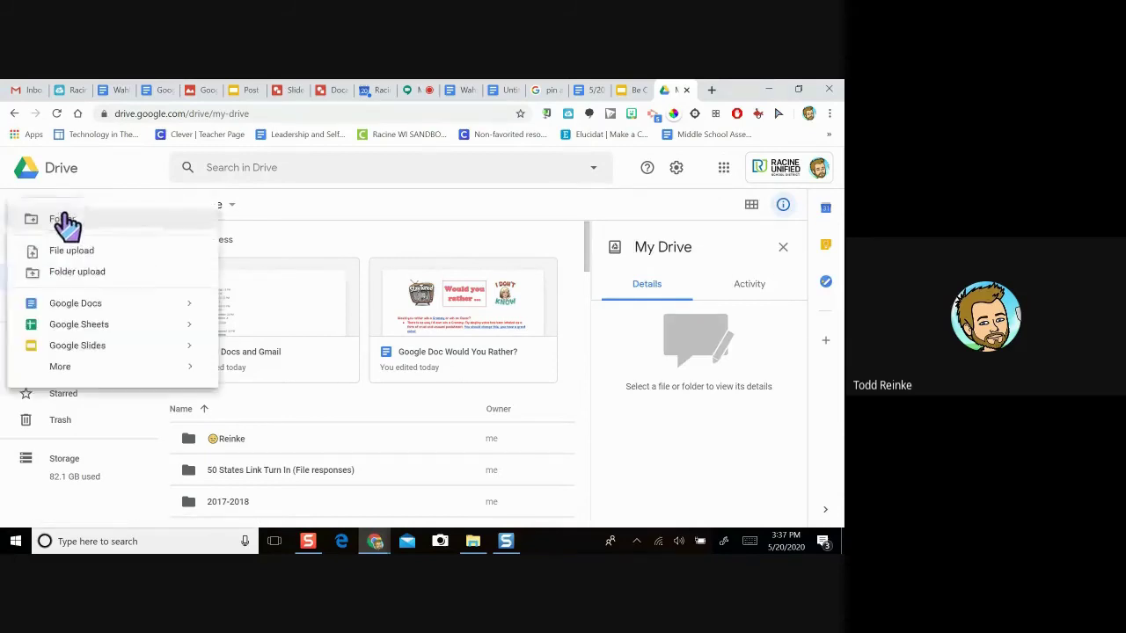
click(70, 274)
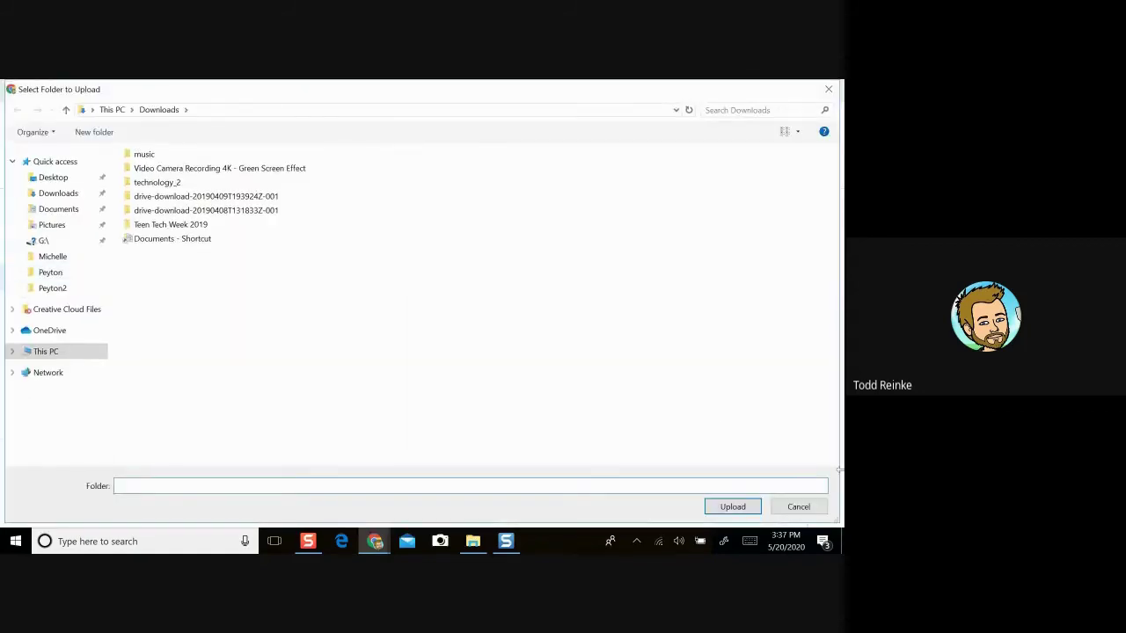
click(799, 507)
Create a new folder named 49Practice in My Drive.
click(70, 221)
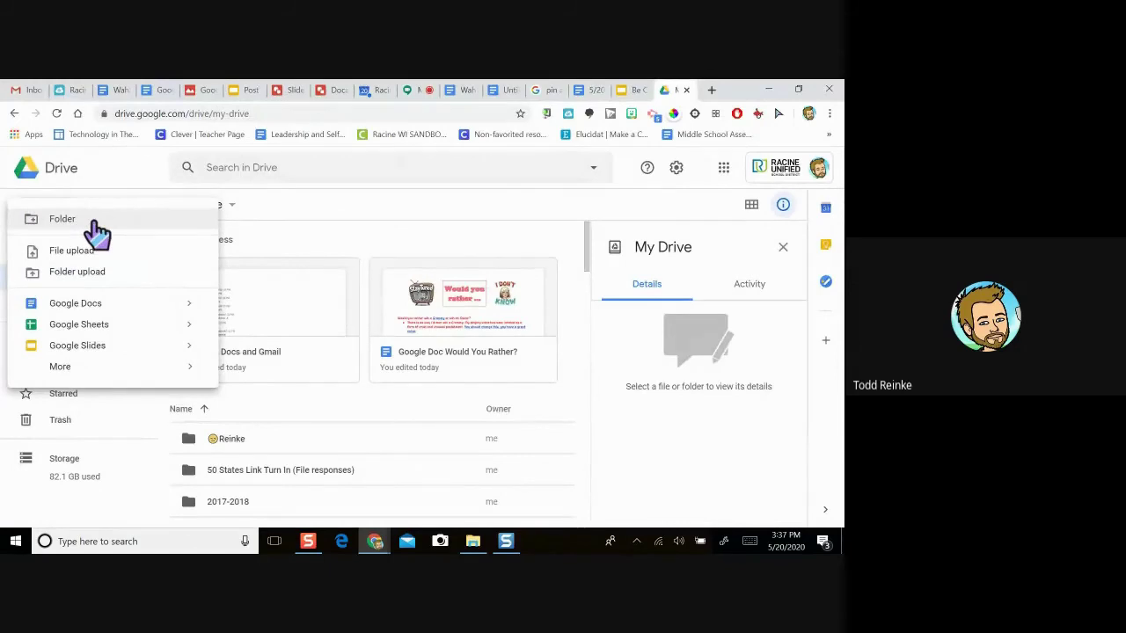
click(94, 224)
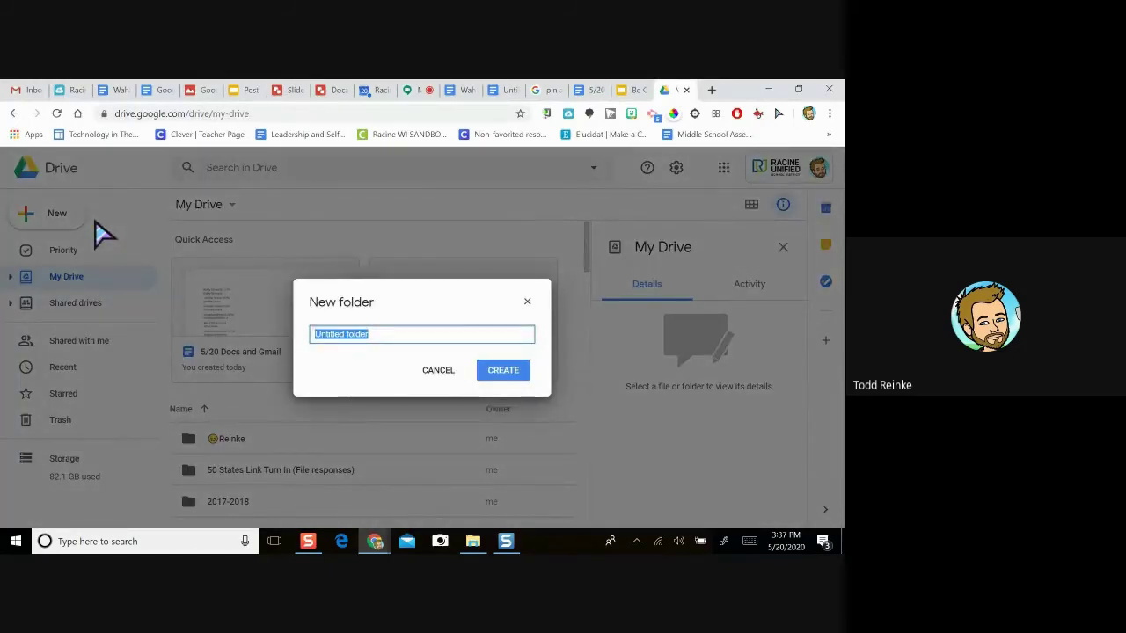
text(49)
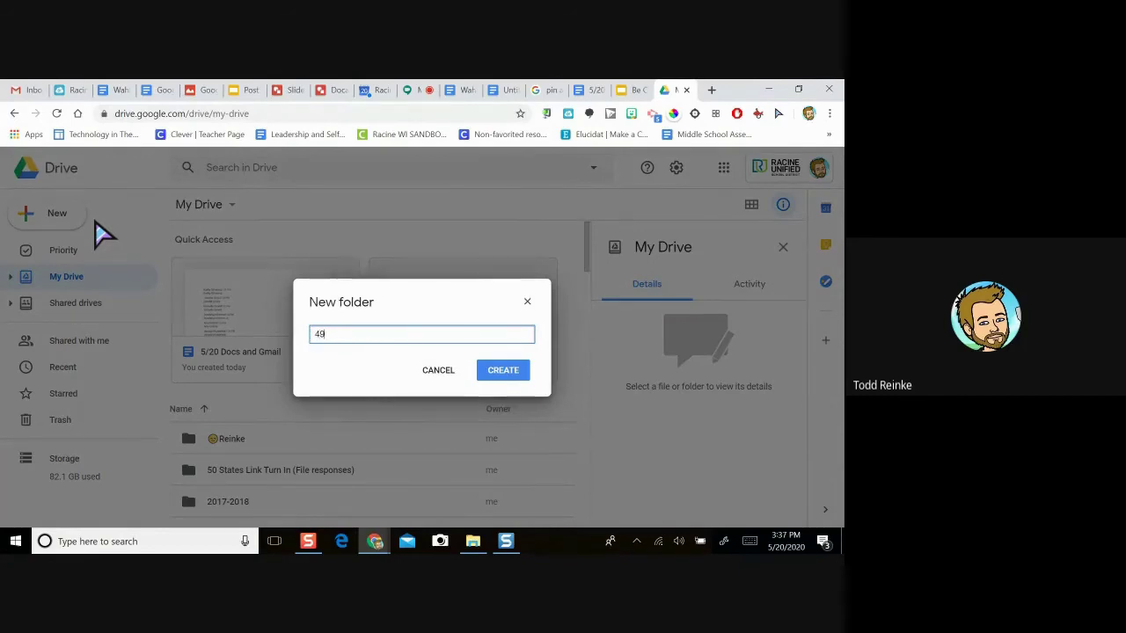
text(Practice)
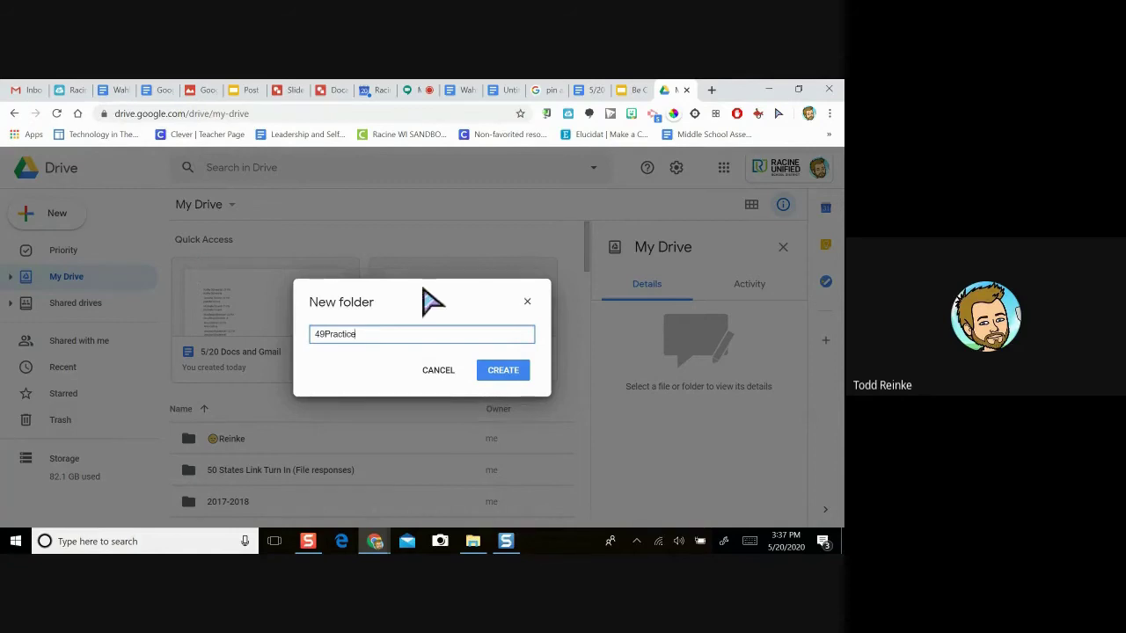
click(501, 371)
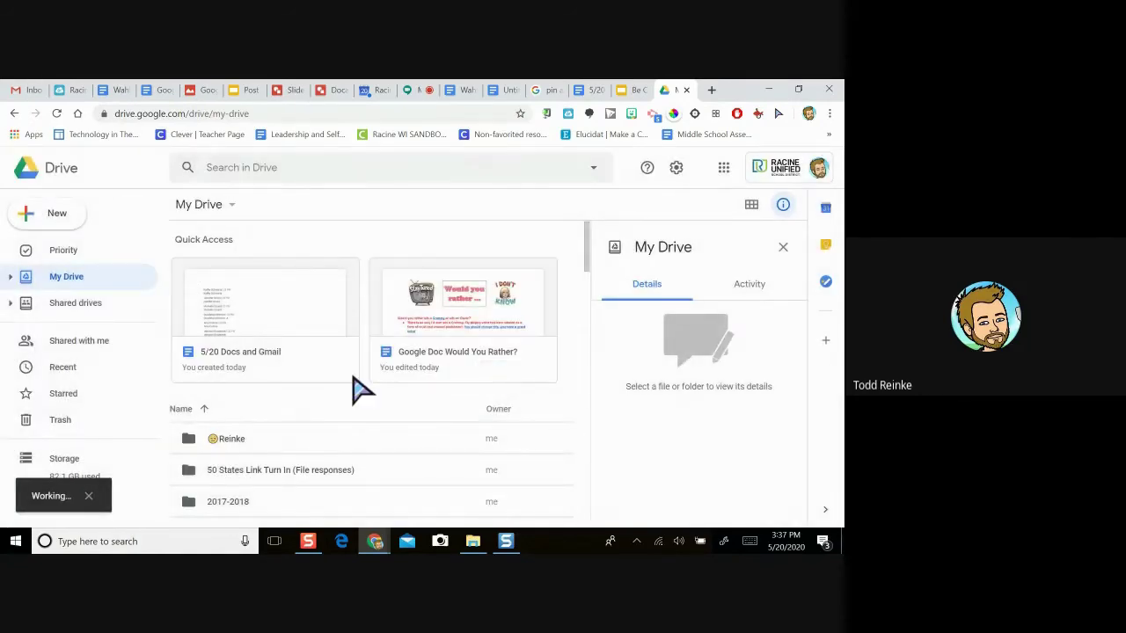
Open the 49Practice folder to view its contents, and return to the My Drive folder list.
scroll(352, 390, up, 1)
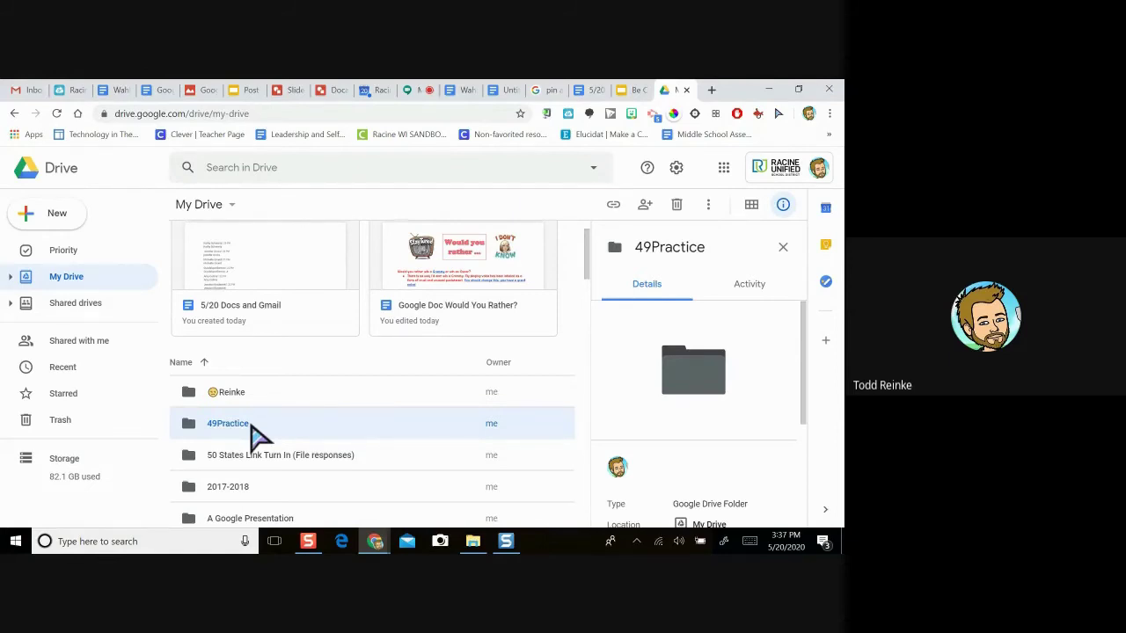
double_click(251, 425)
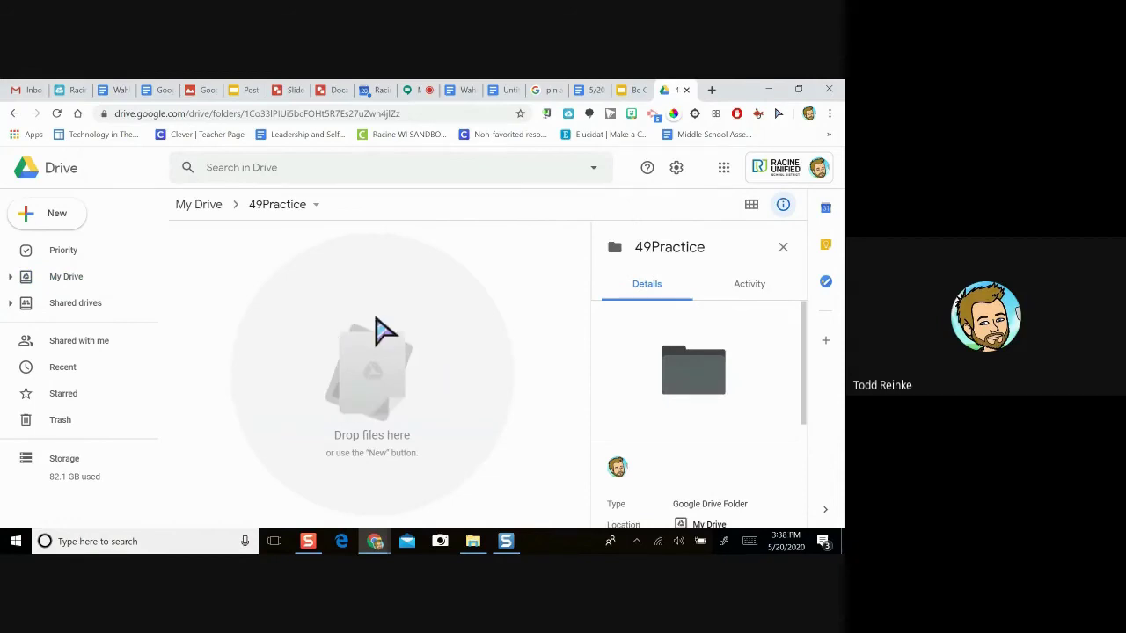
click(90, 285)
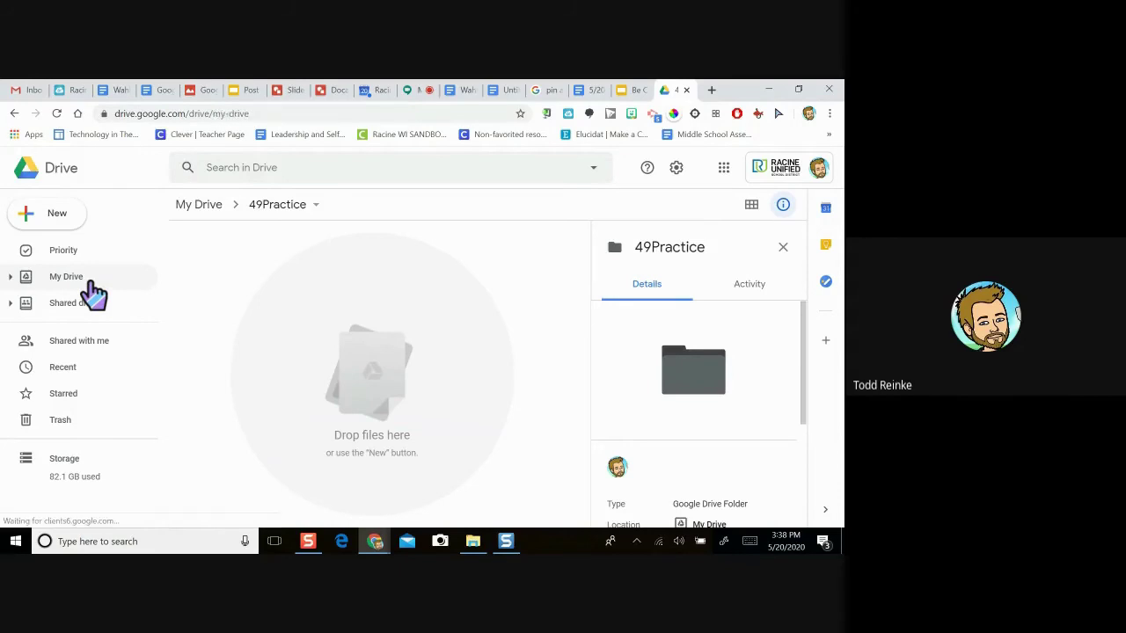
scroll(345, 378, down, 1)
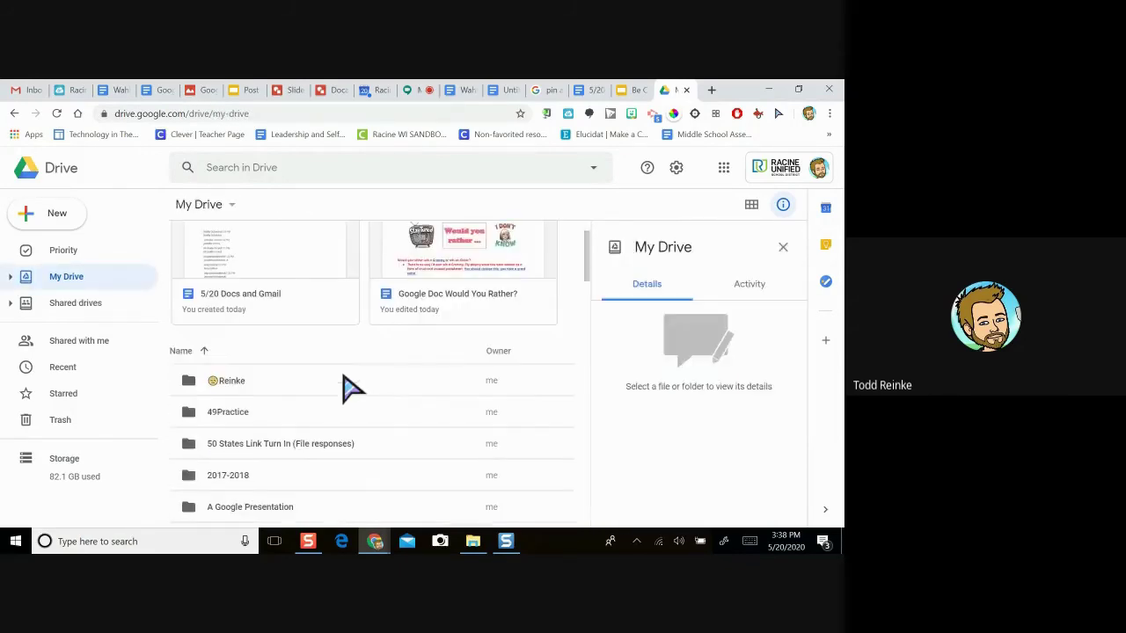
Expand the My Drive folder tree to view its folders, collapse it, and show the Priority page.
click(11, 278)
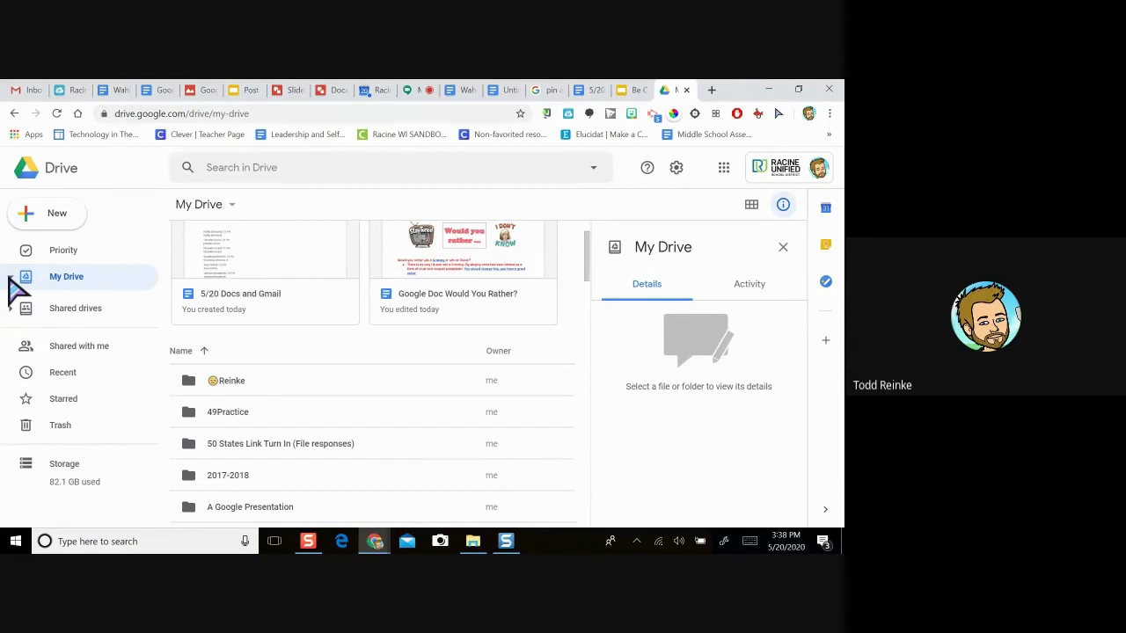
click(11, 278)
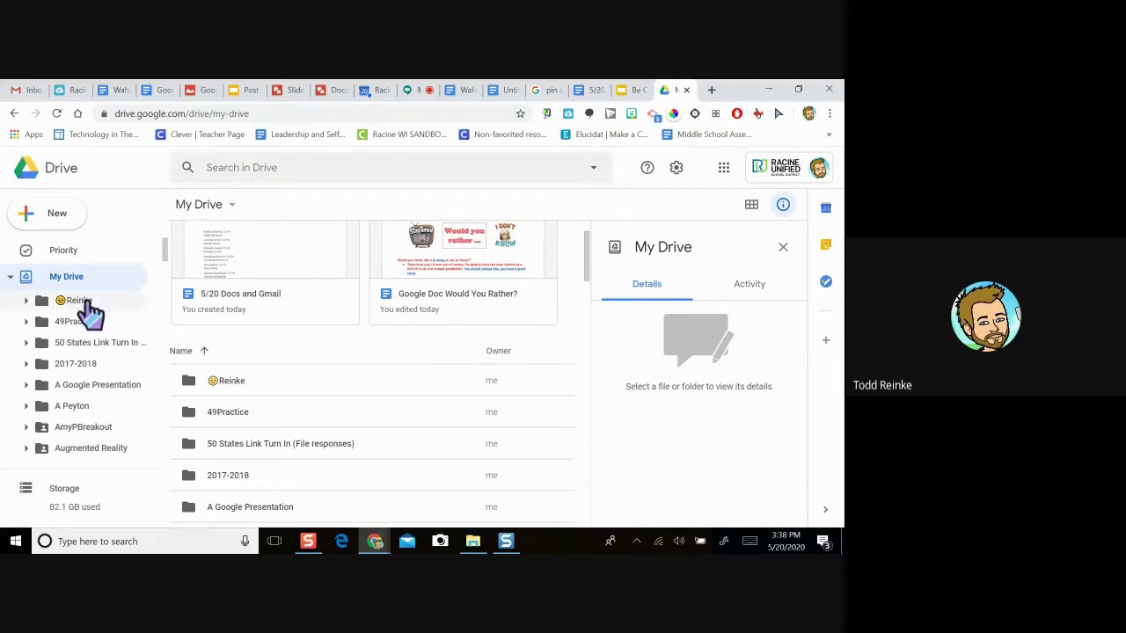
click(11, 276)
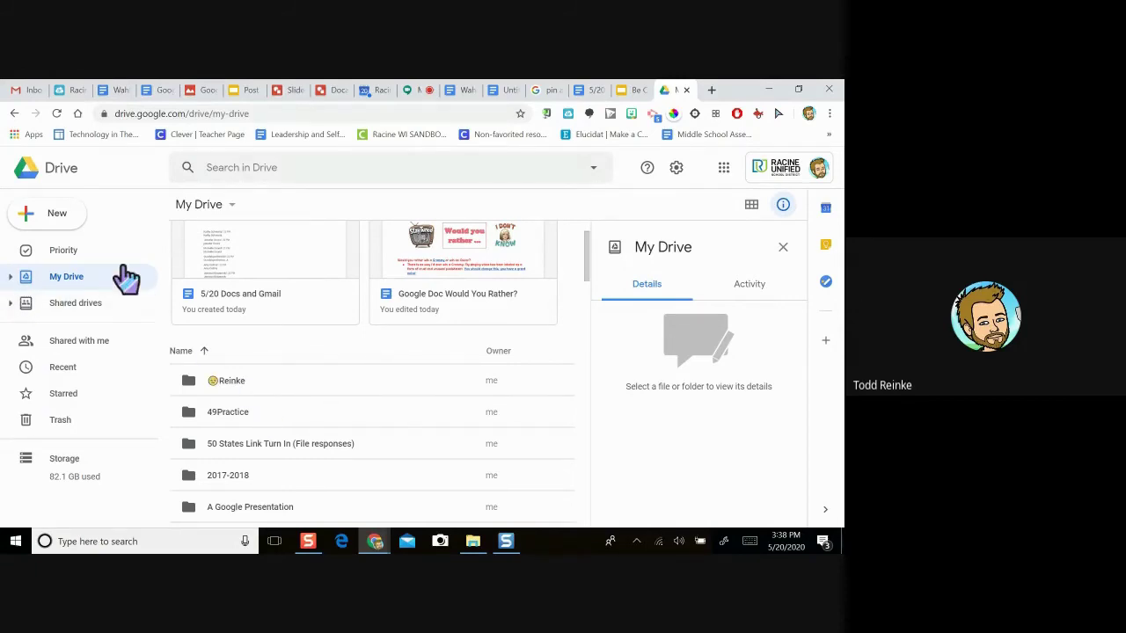
click(66, 255)
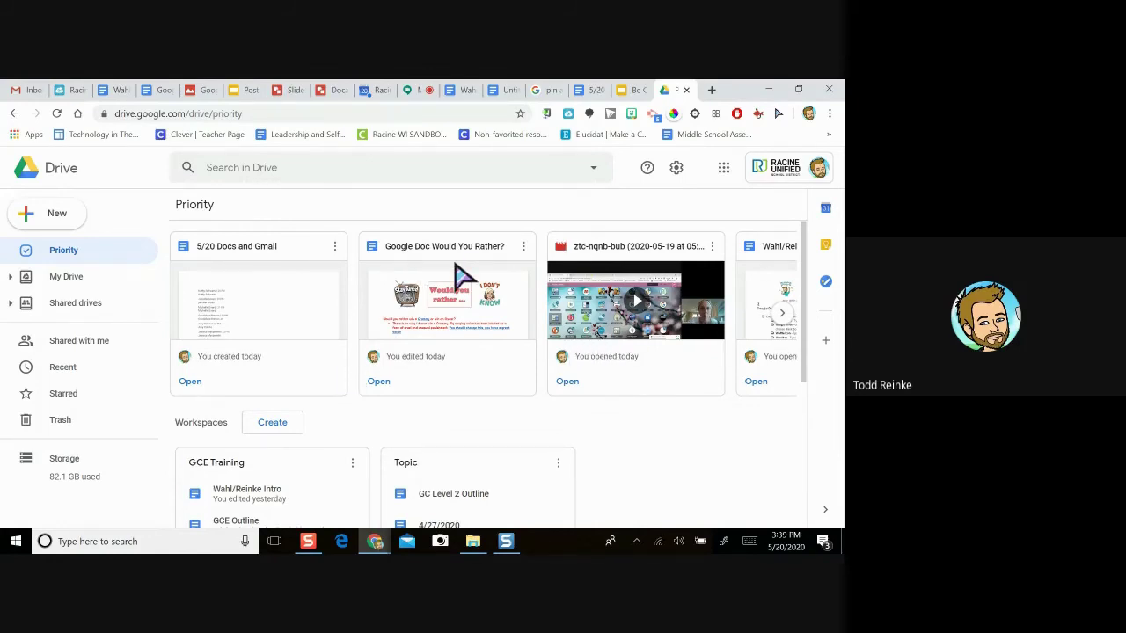
Create a new workspace named Social Studies on the Priority page.
scroll(458, 277, down, 2)
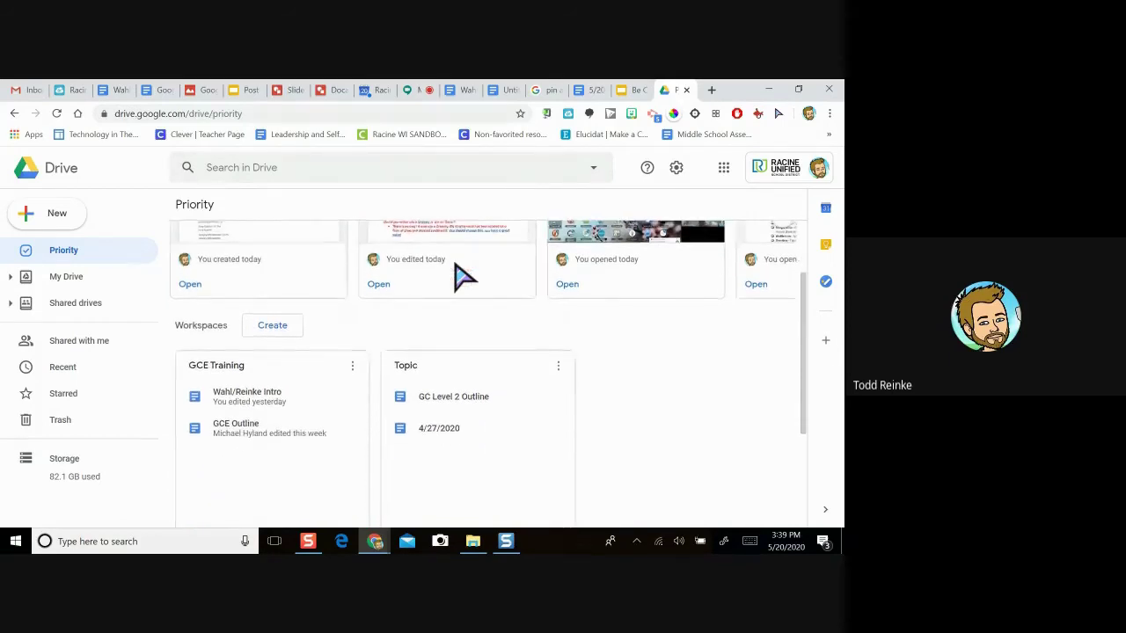
scroll(457, 277, down, 1)
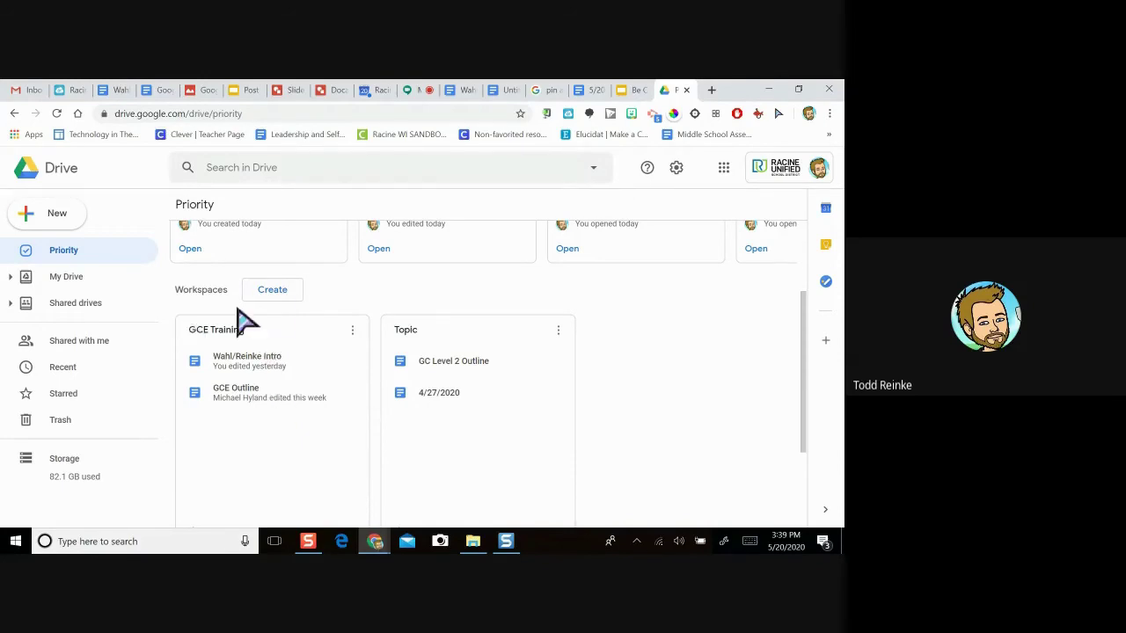
click(276, 298)
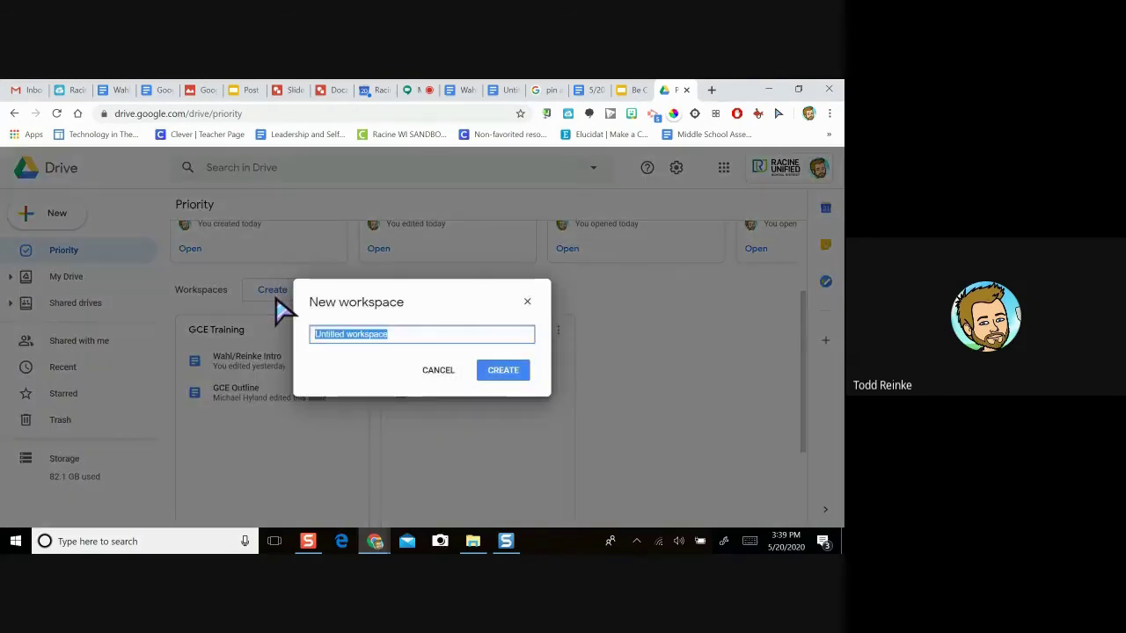
text(Practice)
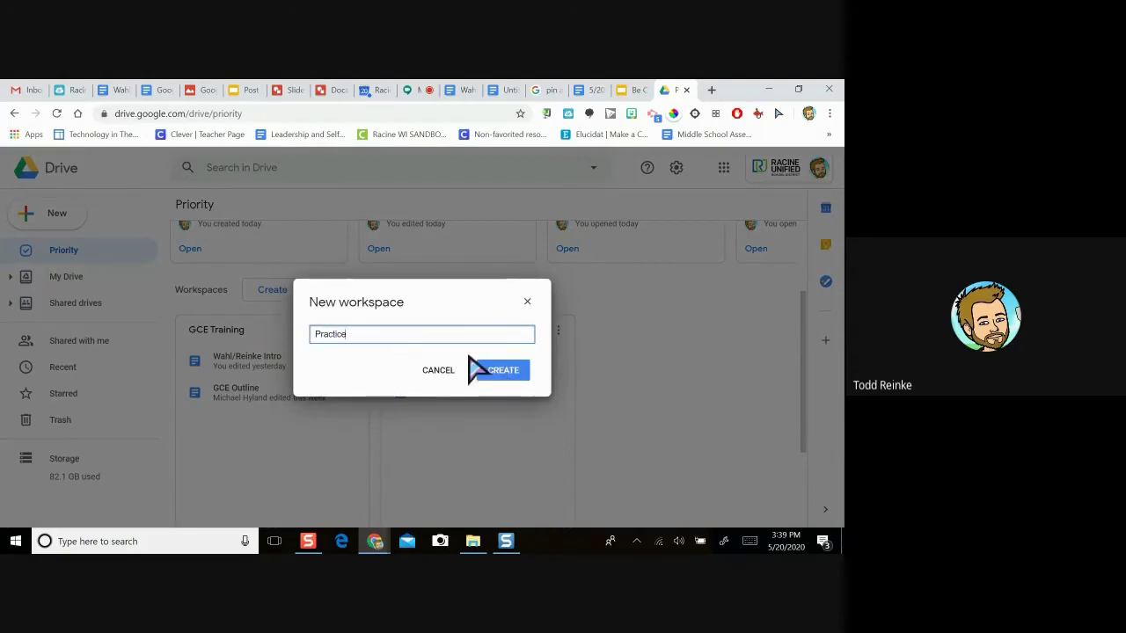
double_click(428, 335)
text(Socia)
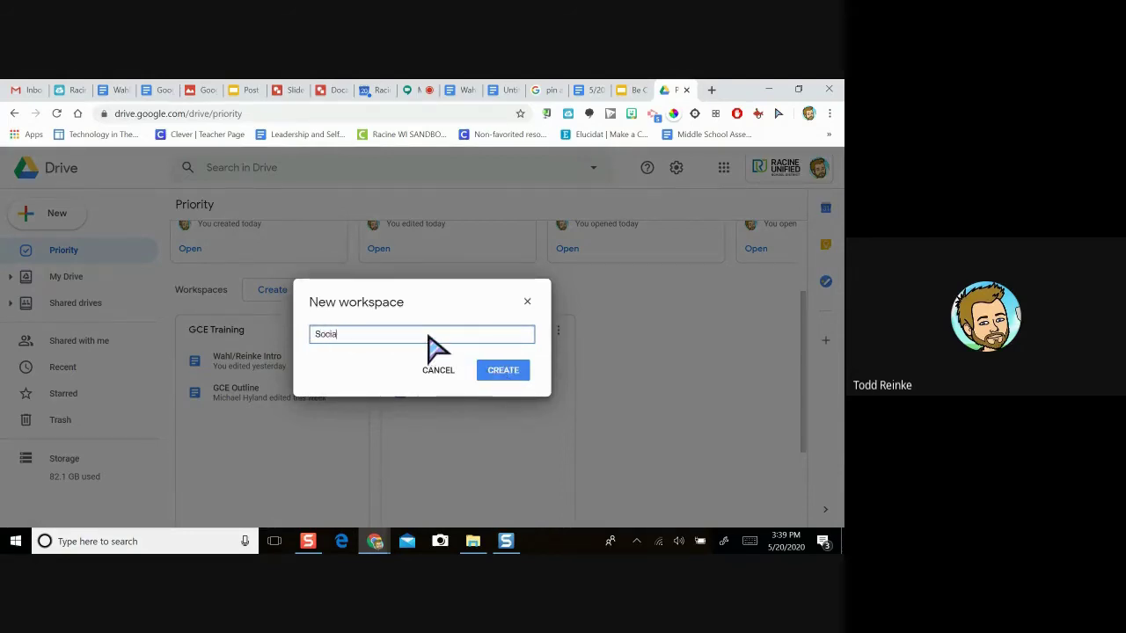
text(l Studies)
click(482, 374)
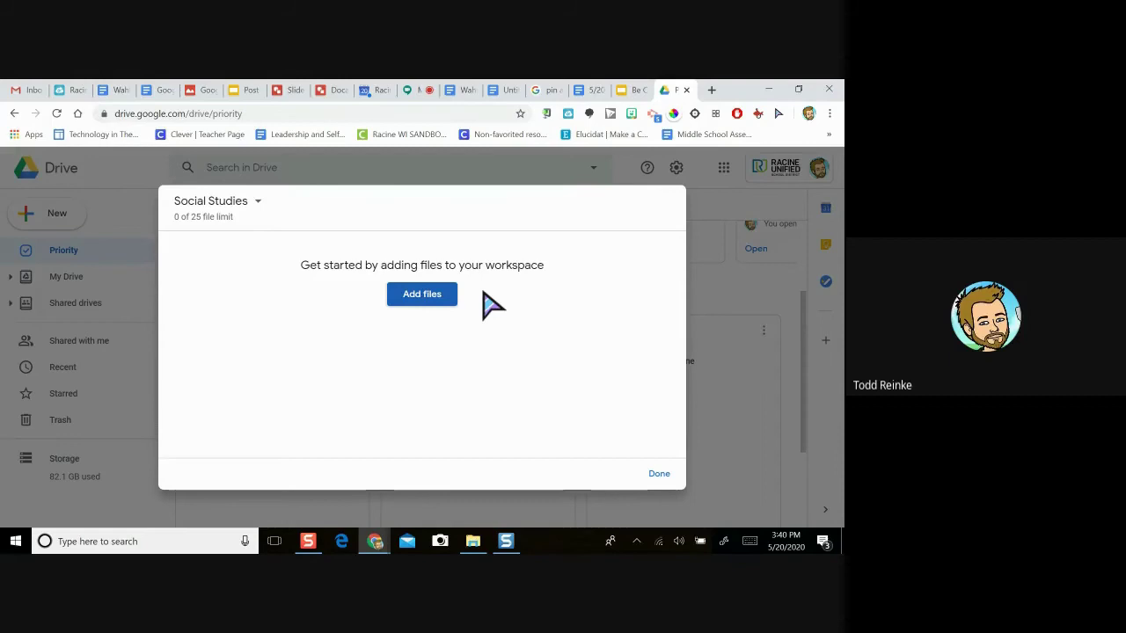
Add the recent Docs and Gmail Outline document to the Social Studies workspace and finish editing its files.
click(433, 301)
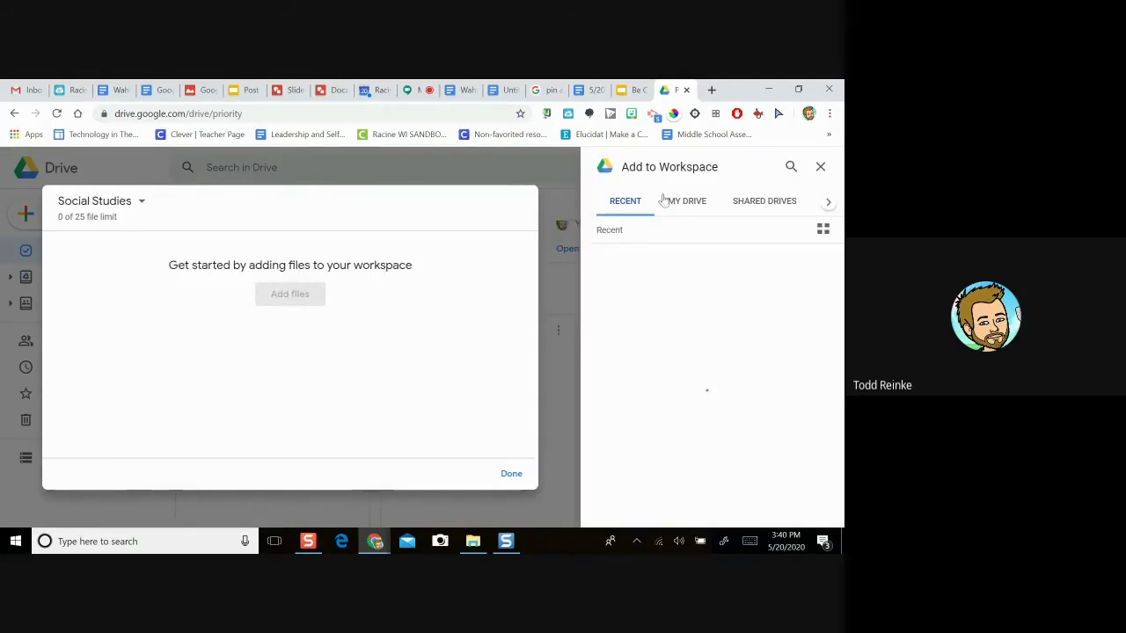
click(624, 200)
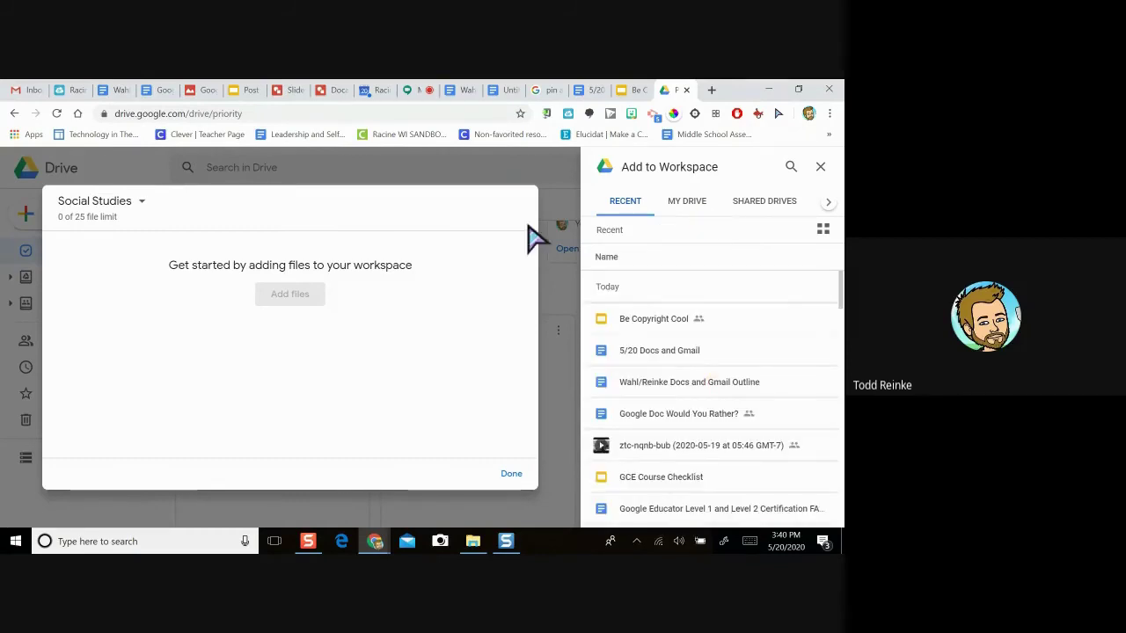
click(611, 388)
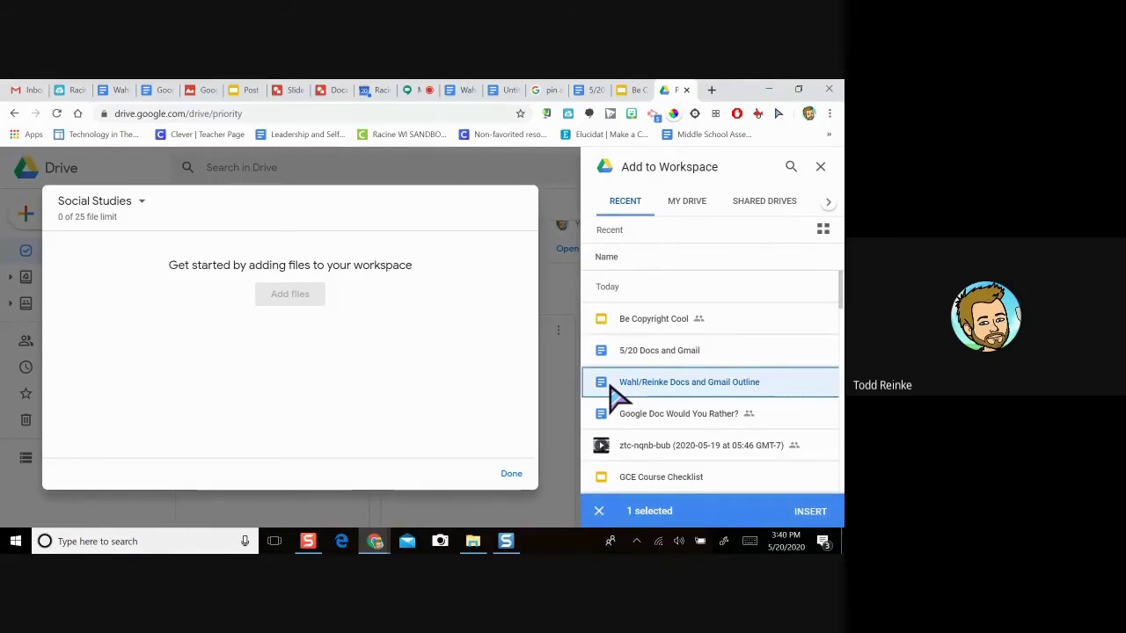
click(800, 519)
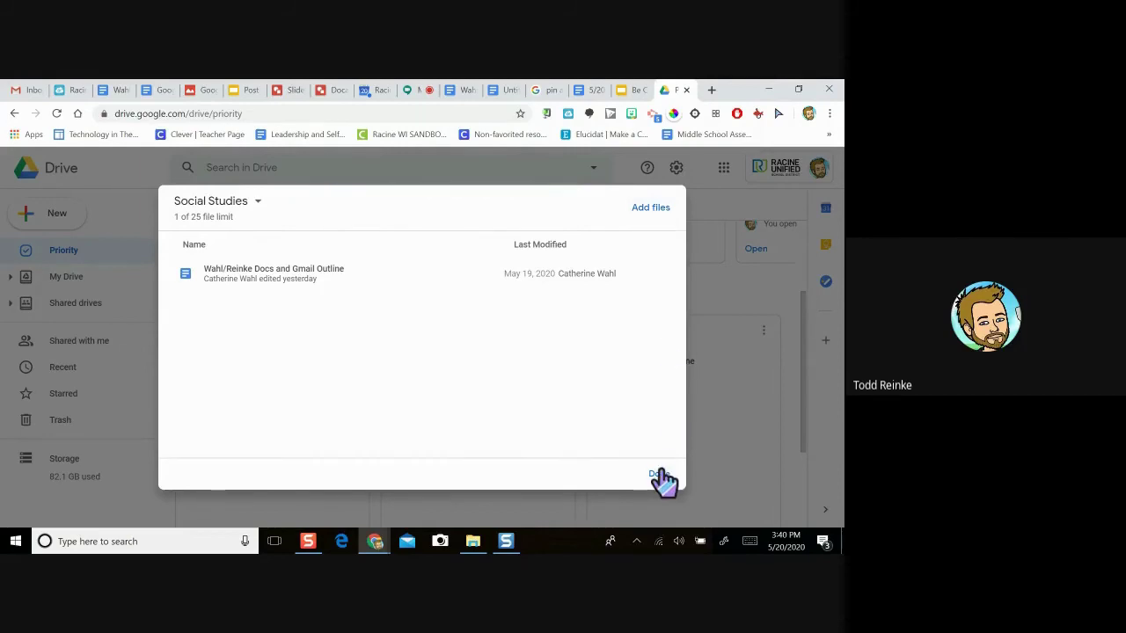
click(660, 476)
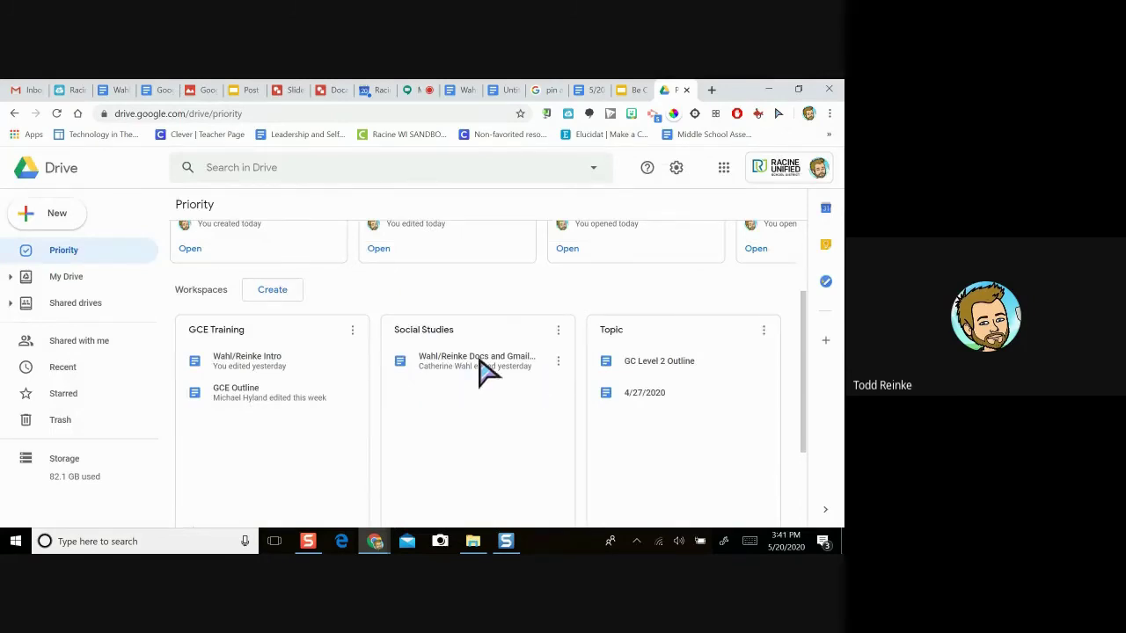
Review the Social Studies workspace's file list, close it, and show the available actions for its document.
click(558, 333)
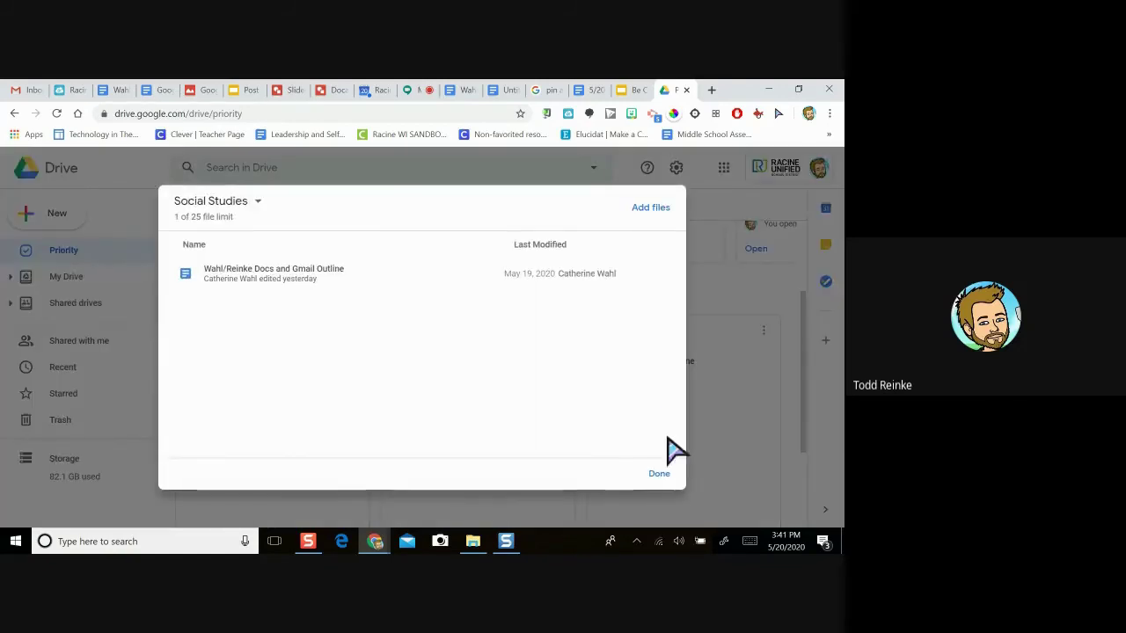
click(671, 479)
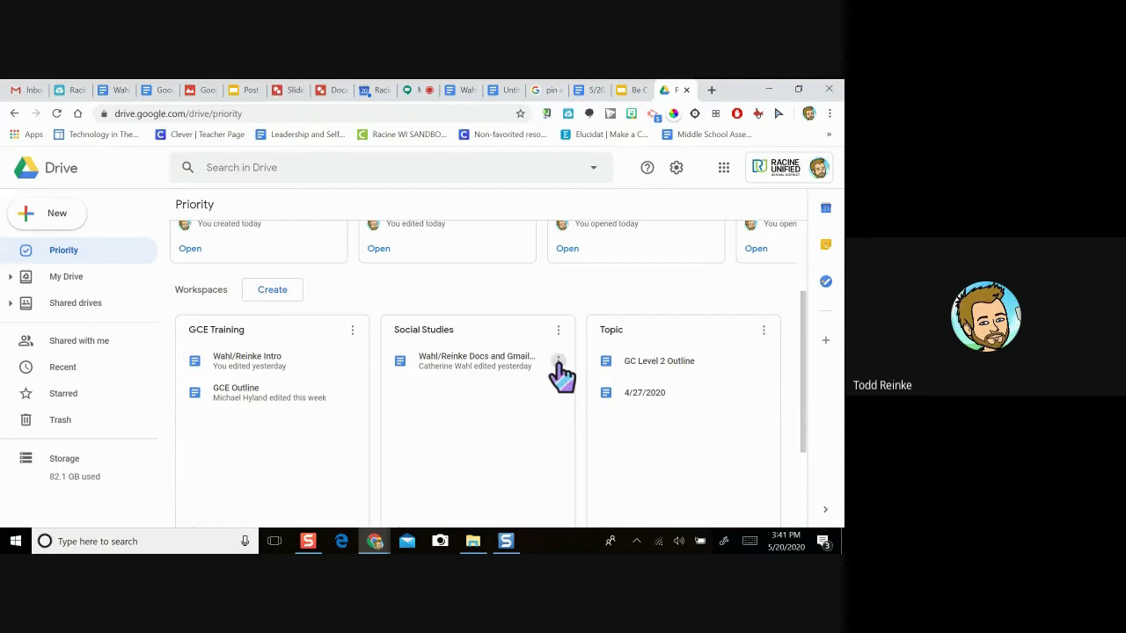
click(557, 361)
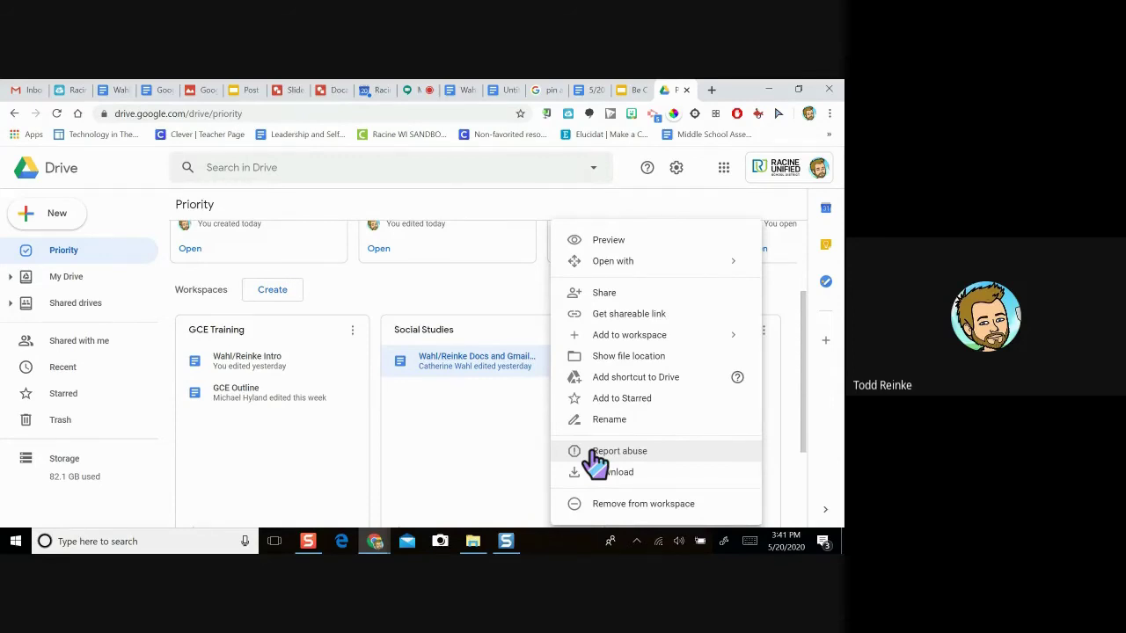
Add the 49Practice folder in My Drive to Starred and show the Starred list.
click(72, 283)
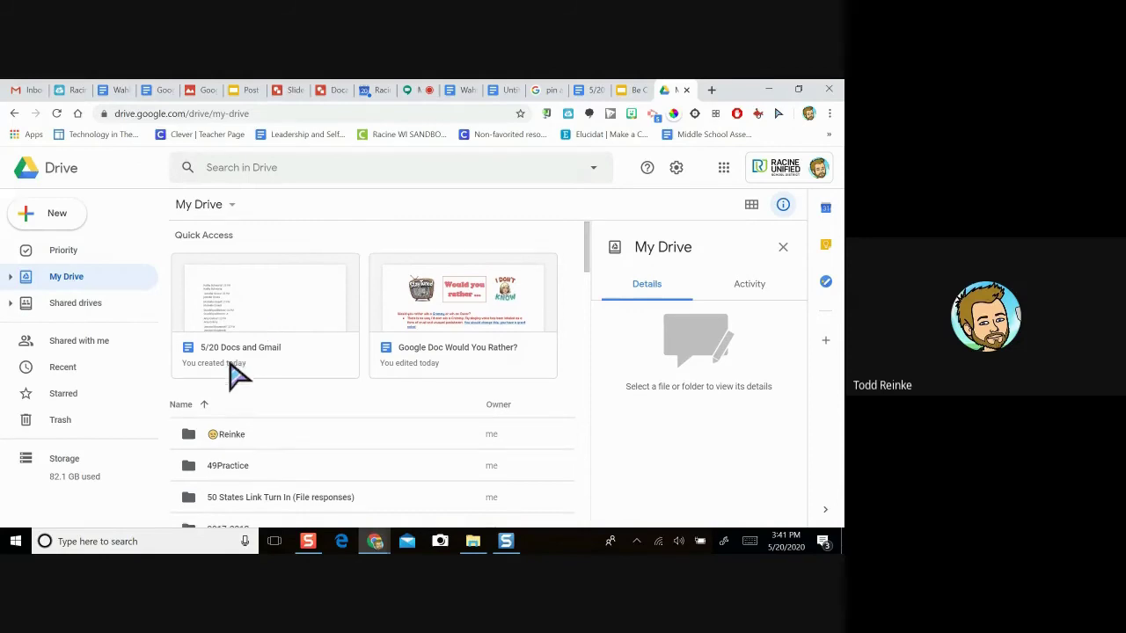
scroll(235, 377, down, 1)
scroll(236, 376, down, 3)
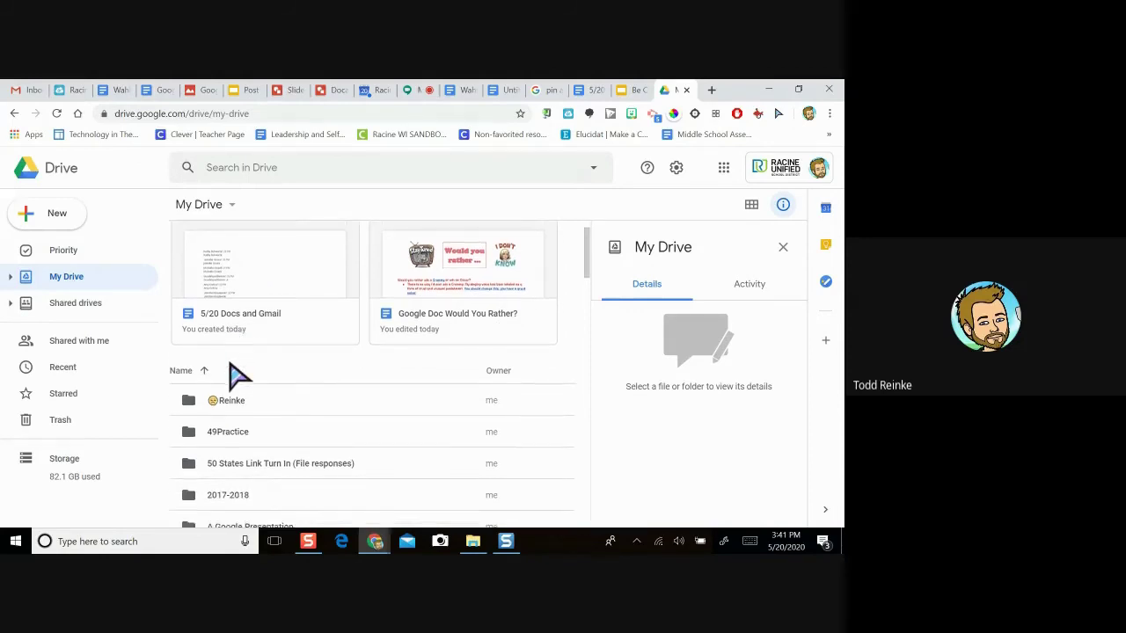
scroll(236, 377, down, 1)
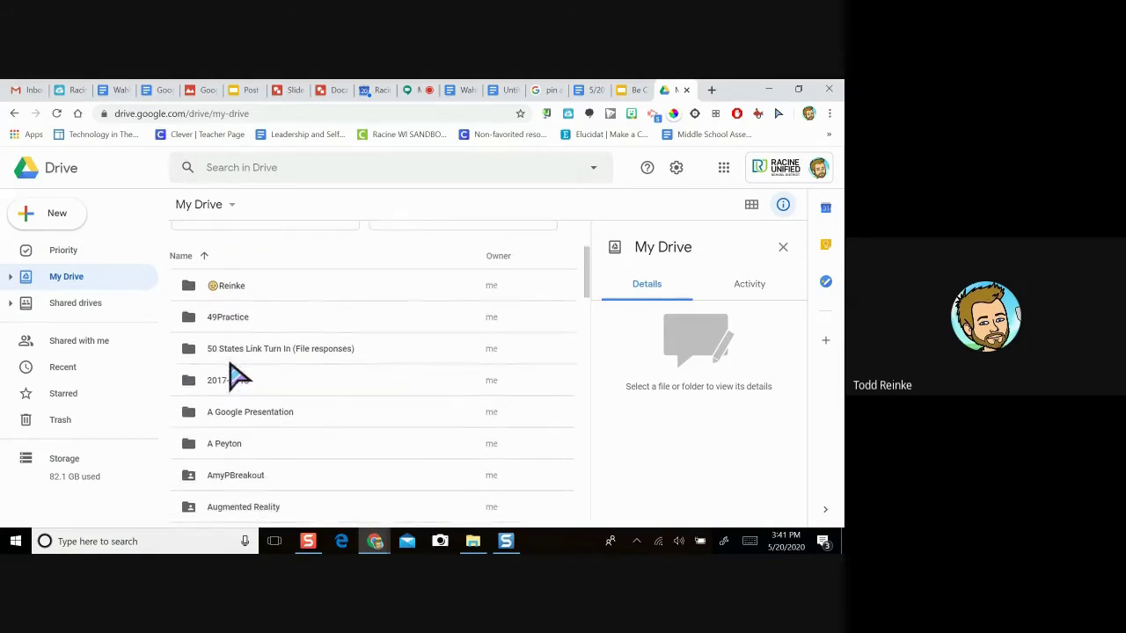
click(250, 322)
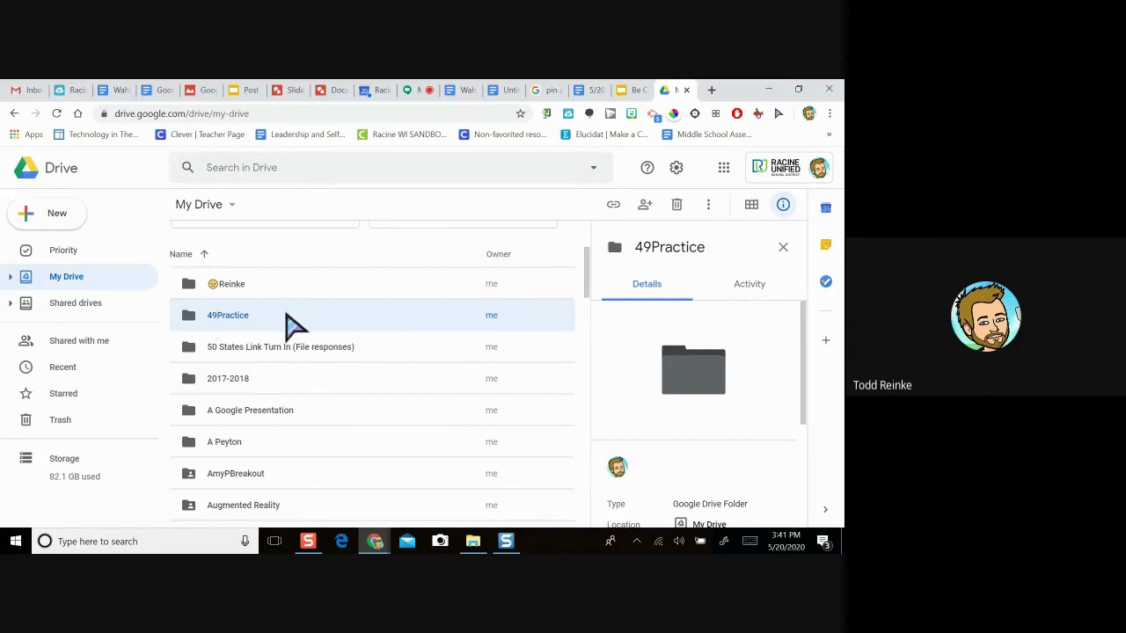
right_click(294, 326)
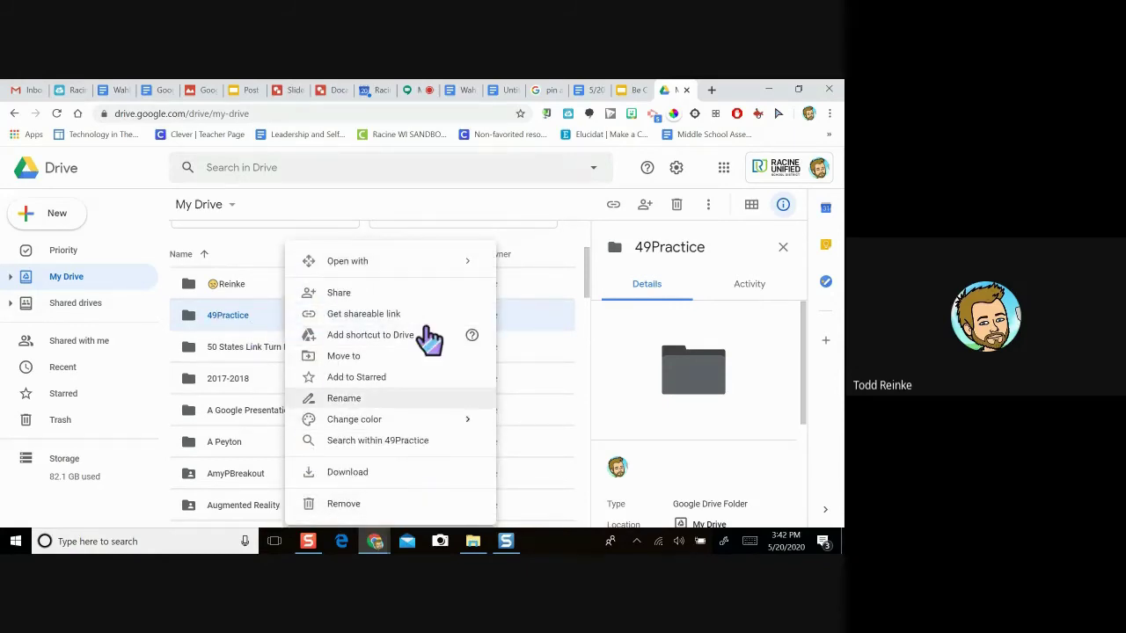
click(256, 322)
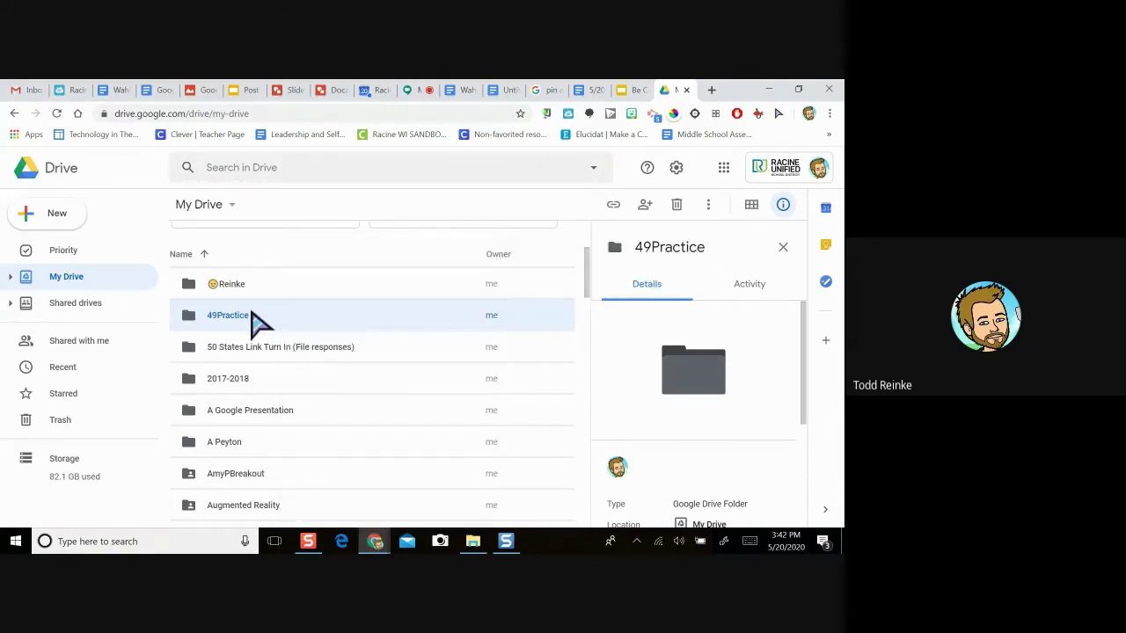
click(710, 205)
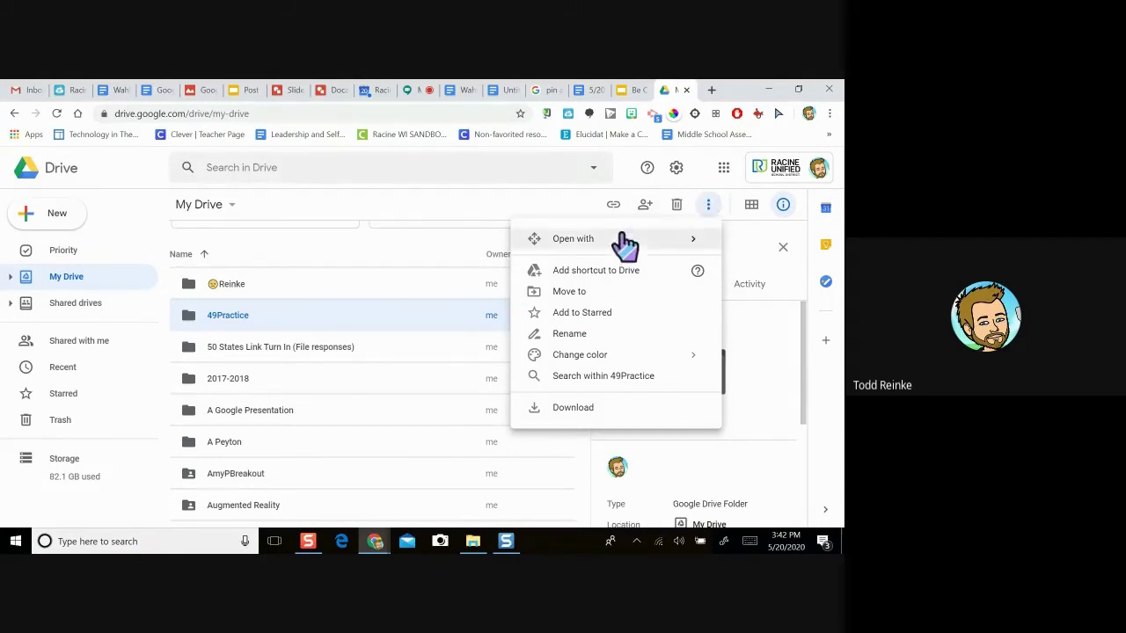
click(581, 313)
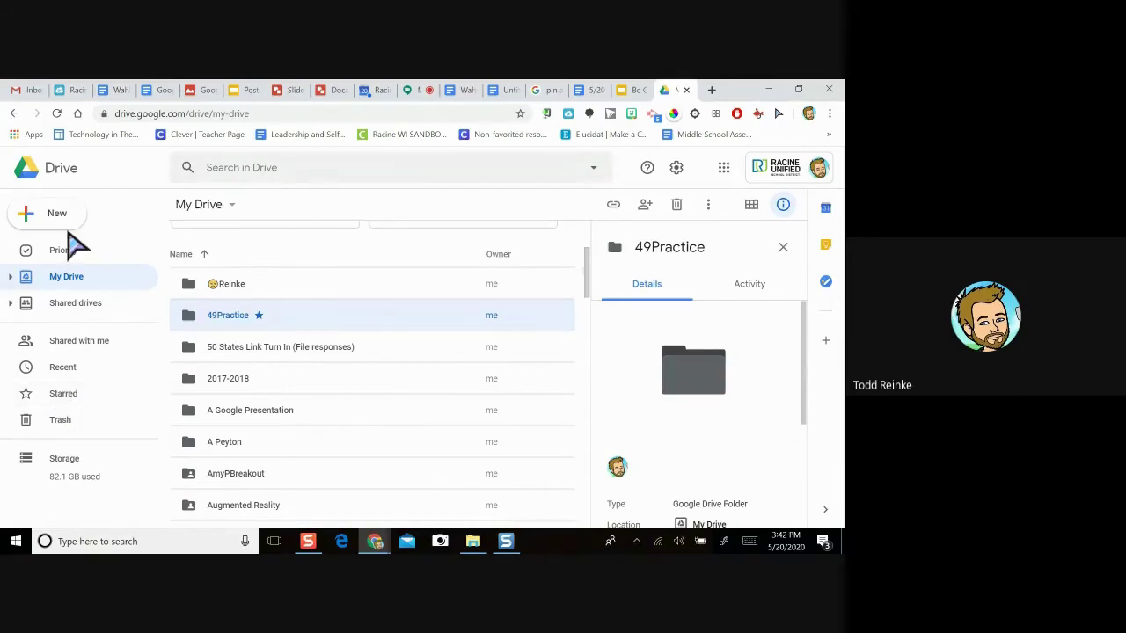
click(61, 401)
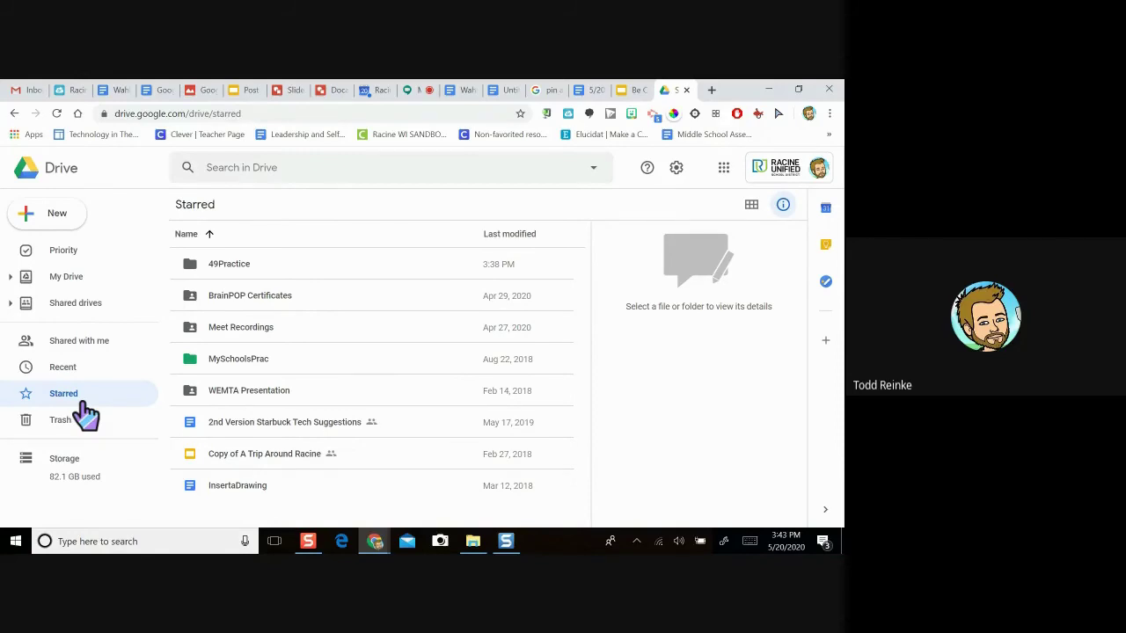
Return to My Drive and change the 49Practice folder's color to light green.
click(75, 284)
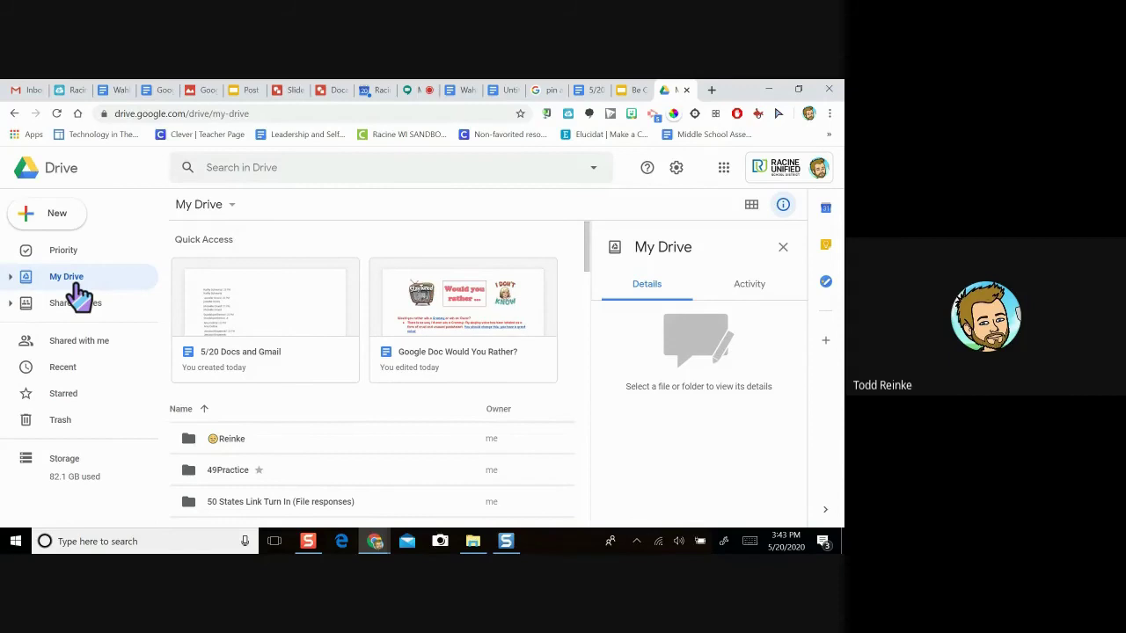
click(230, 471)
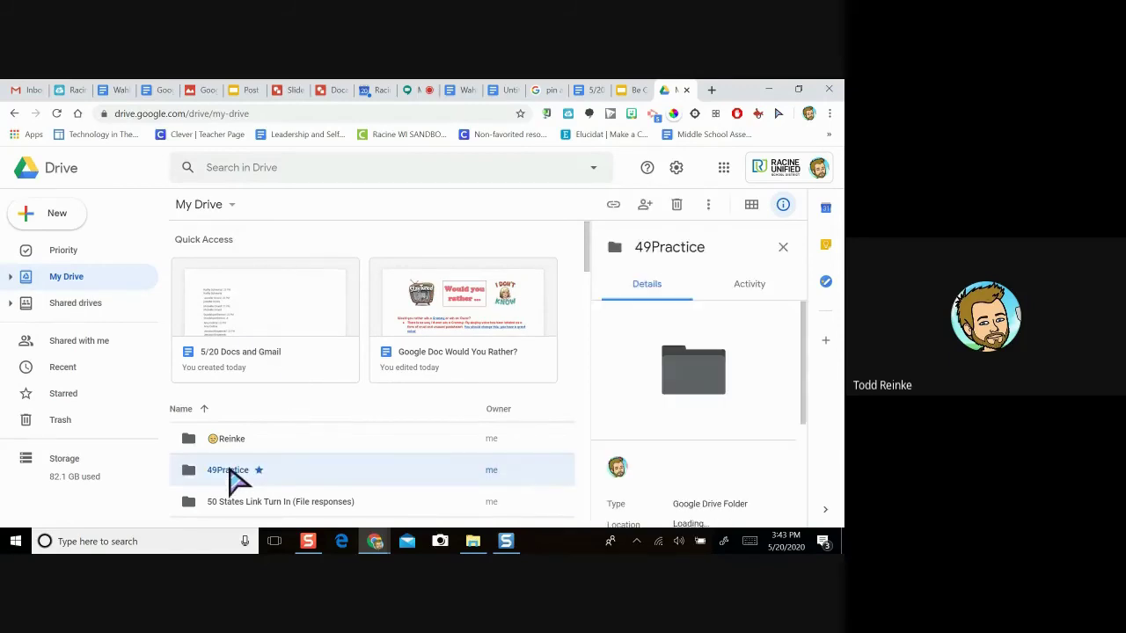
scroll(232, 475, down, 1)
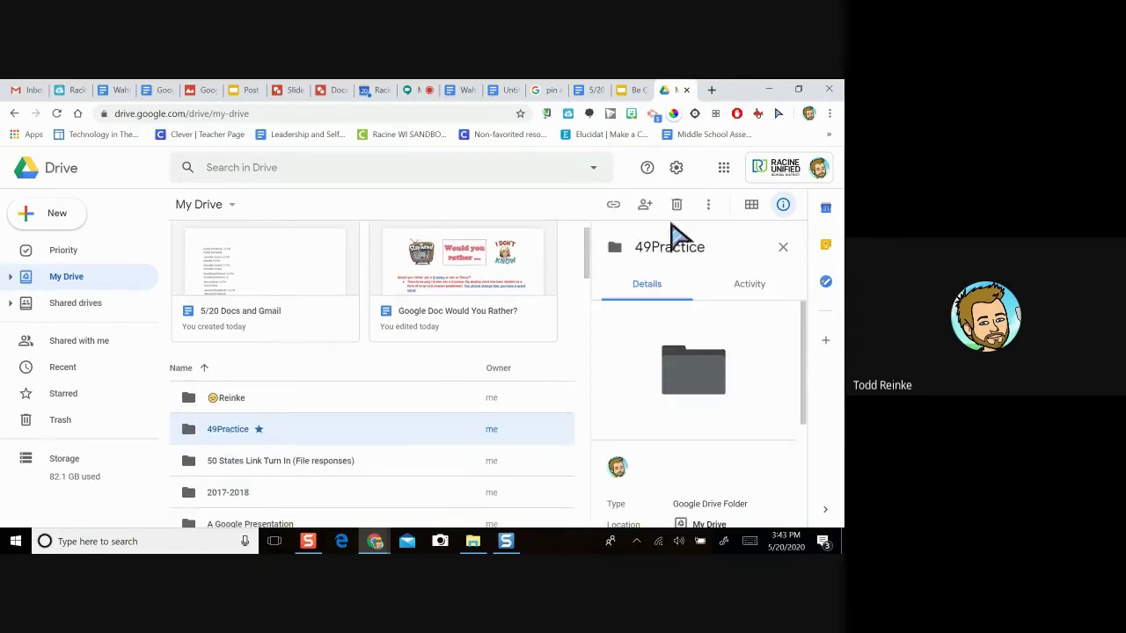
click(706, 207)
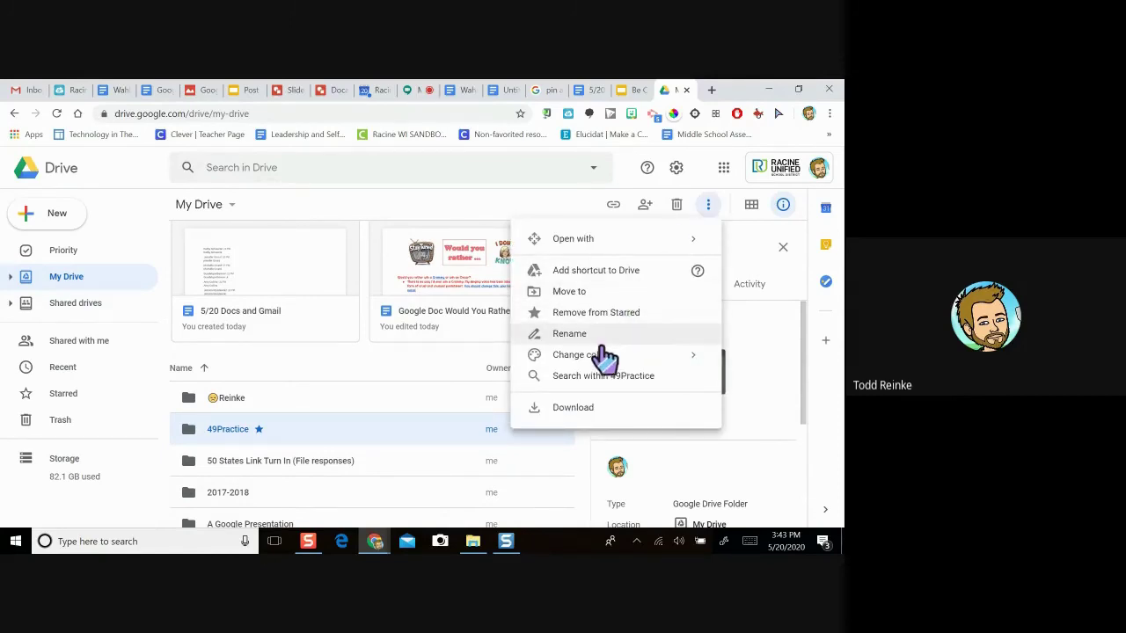
mouse_move(605, 358)
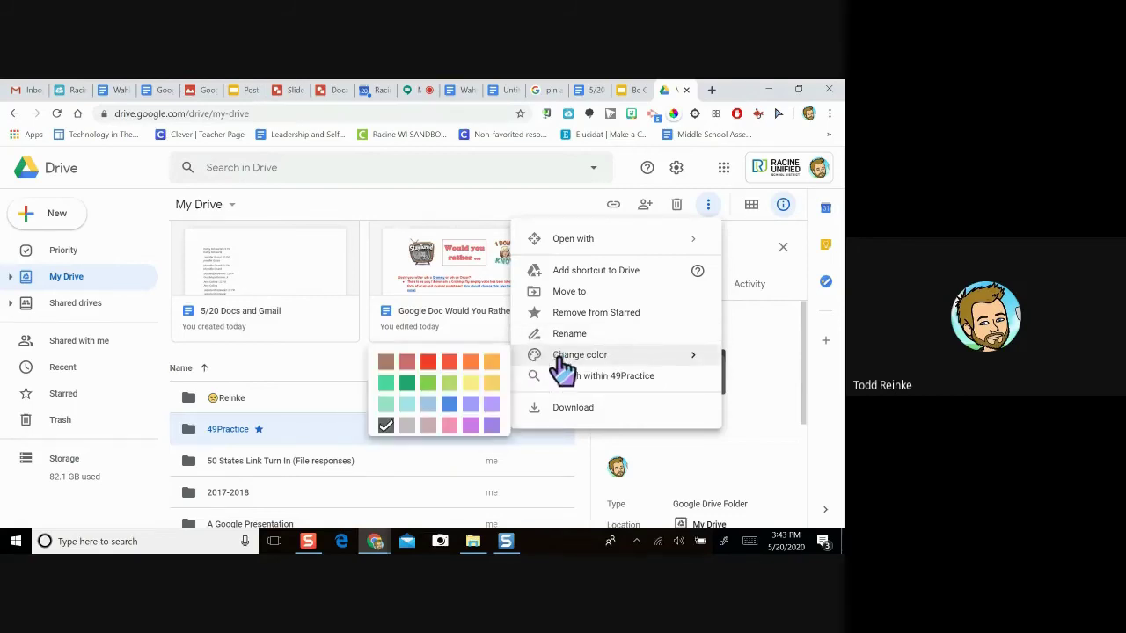
click(428, 384)
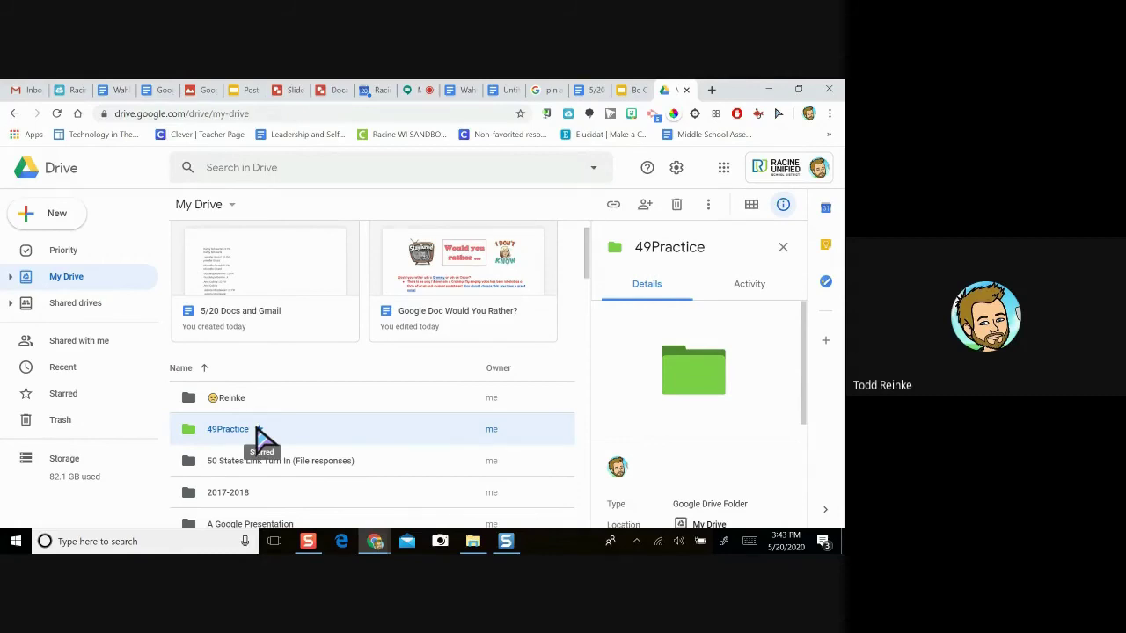
Find the 4/29/2020 document in My Drive and open the destination chooser for moving it.
scroll(261, 438, down, 10)
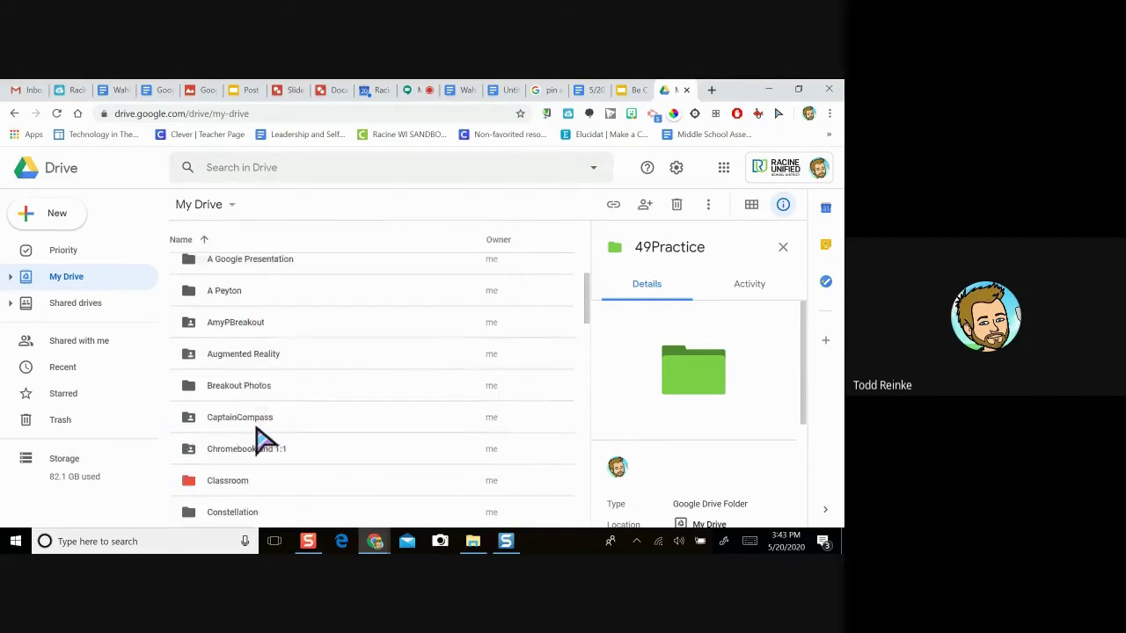
scroll(261, 438, down, 10)
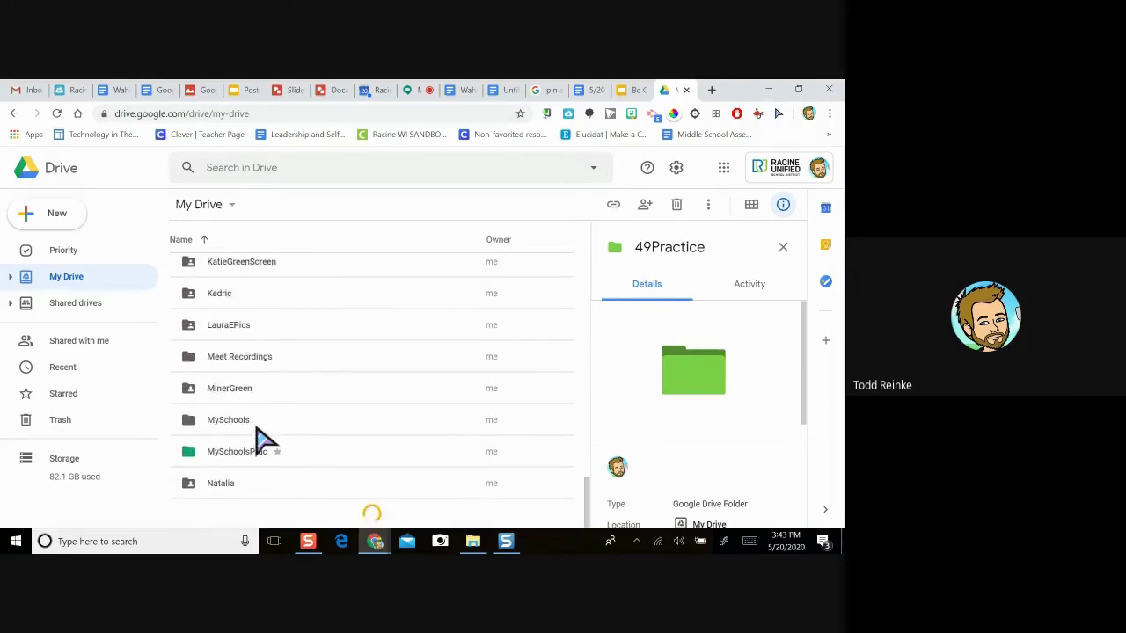
scroll(261, 438, down, 15)
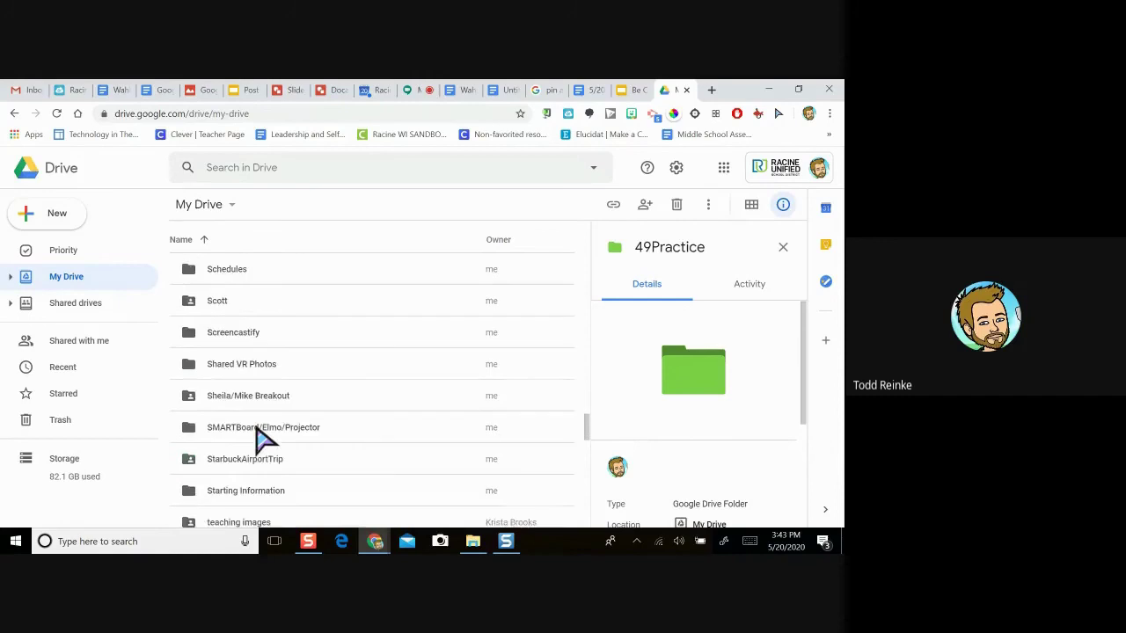
scroll(261, 438, down, 8)
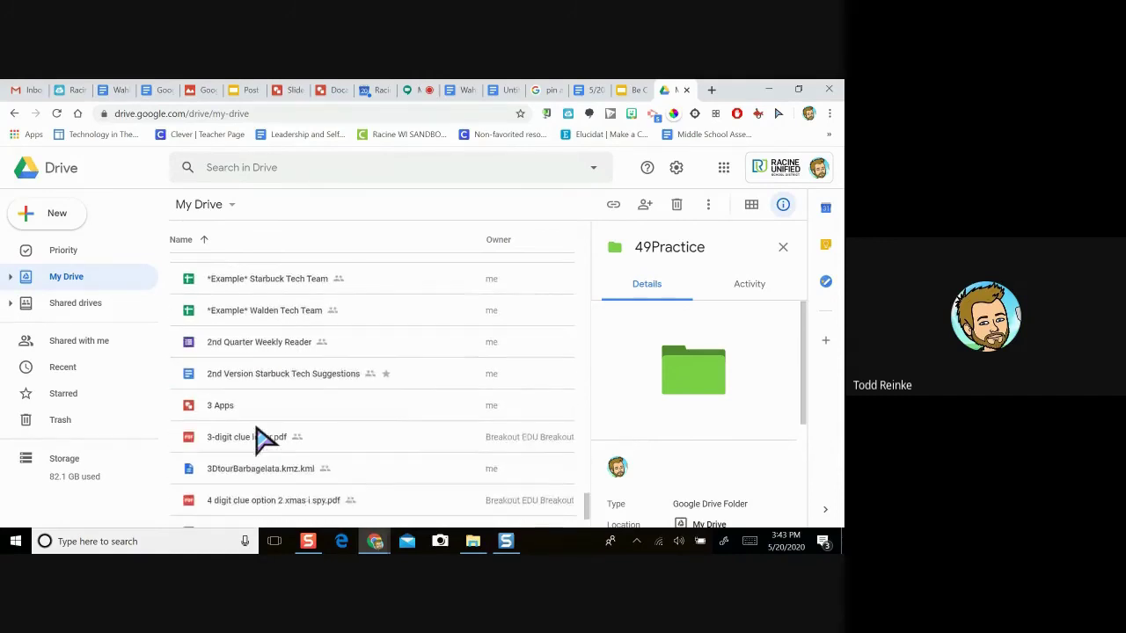
scroll(261, 438, down, 3)
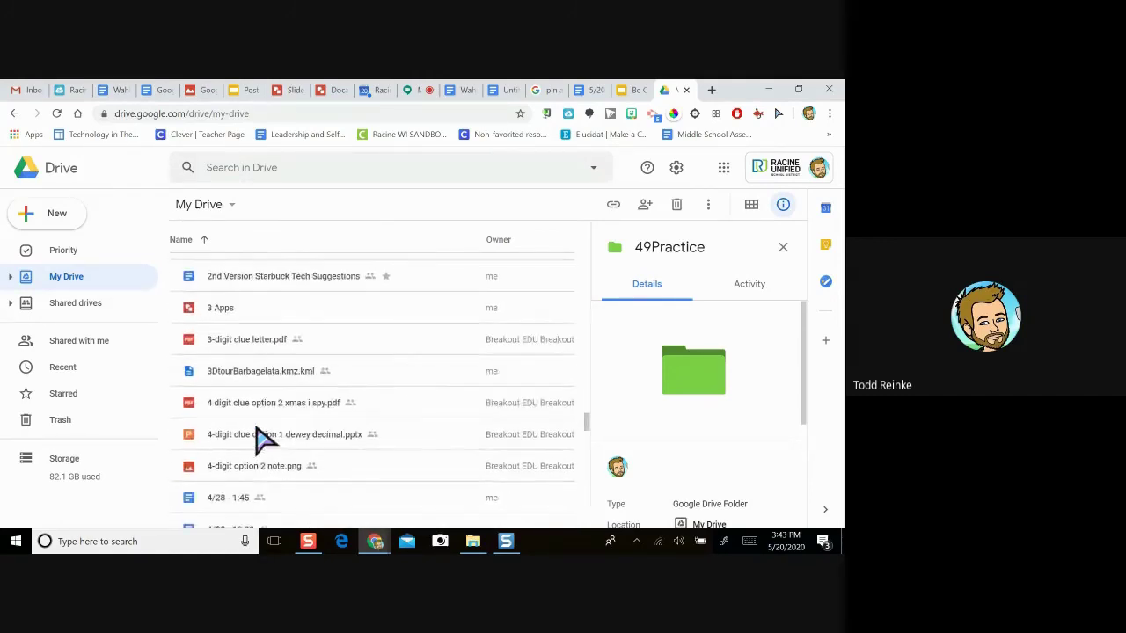
scroll(261, 438, down, 1)
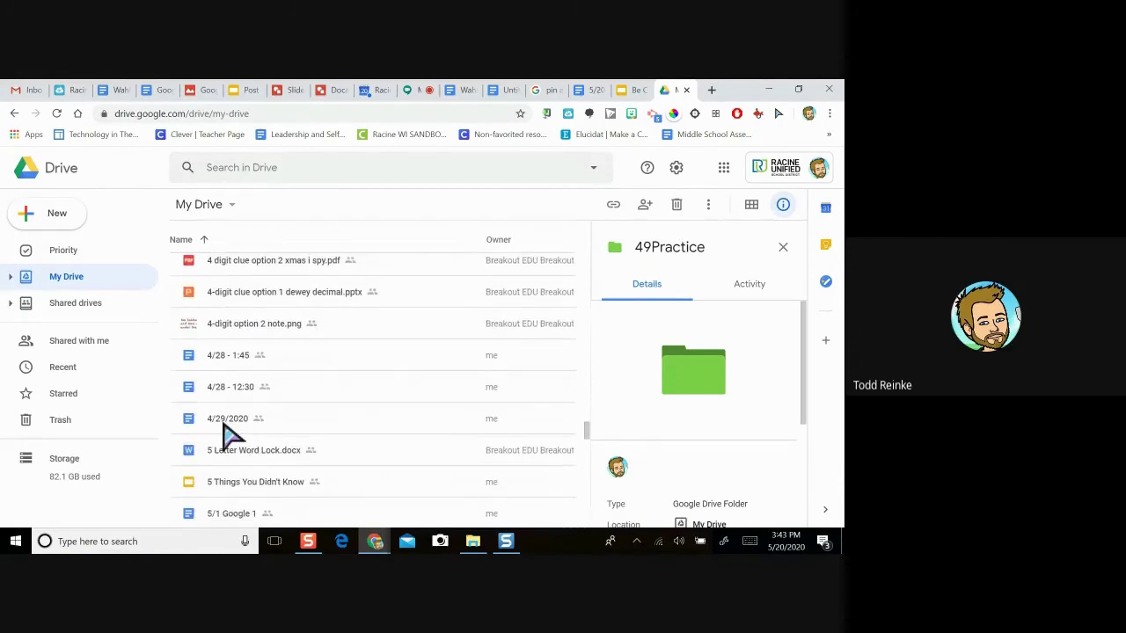
click(223, 429)
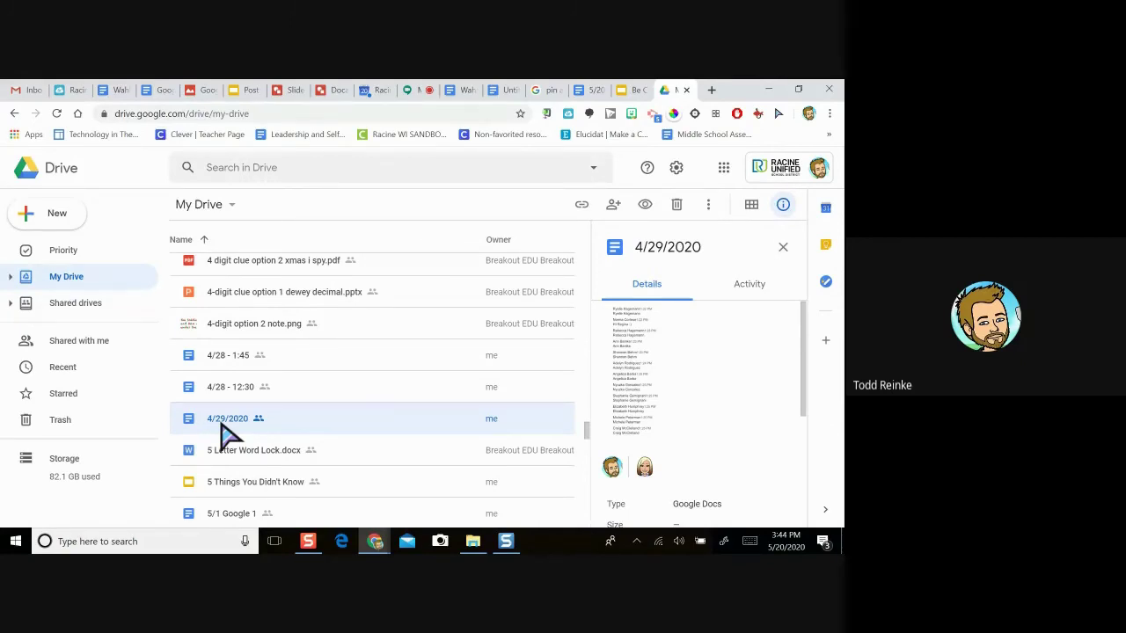
right_click(295, 429)
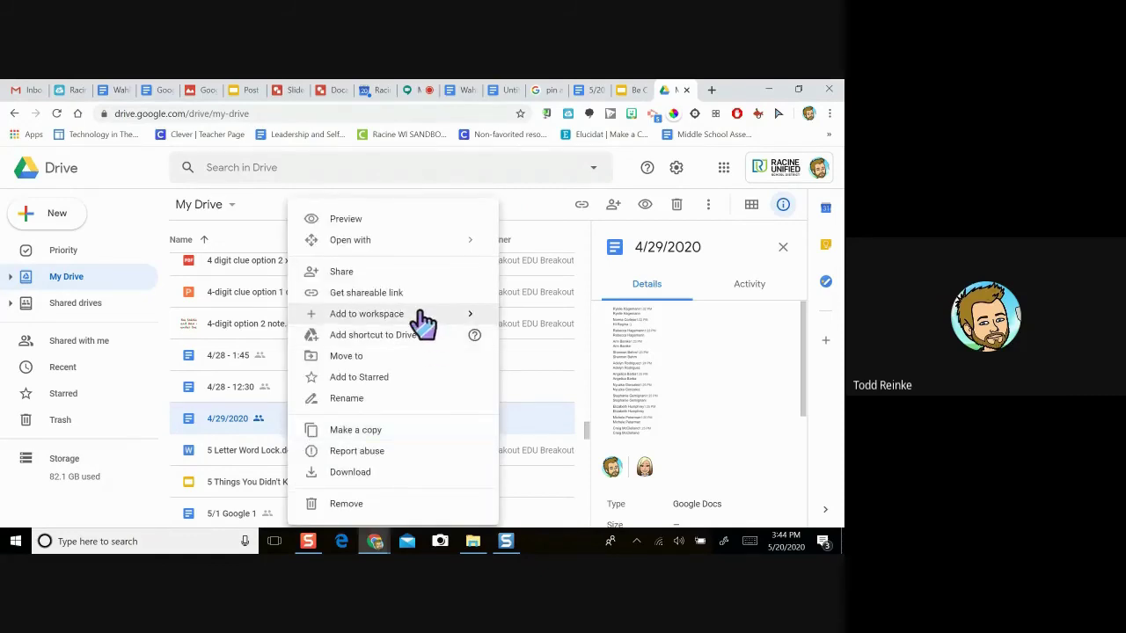
click(404, 369)
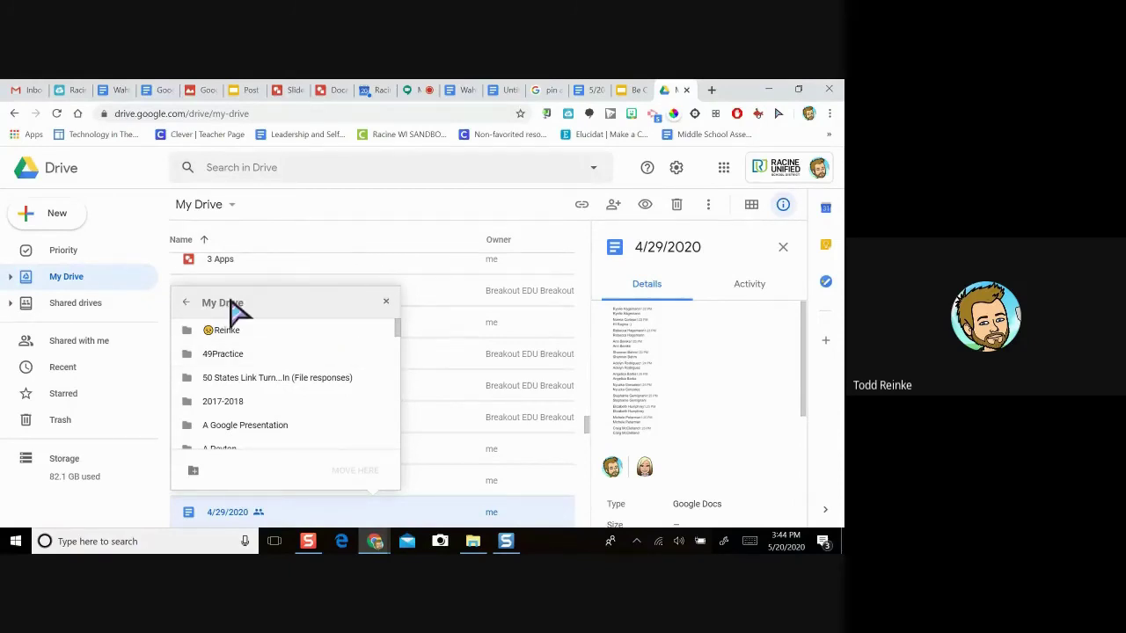
Show the available Drive locations, choose the 49Practice folder in My Drive, and move the 4/29/2020 document into it.
click(187, 303)
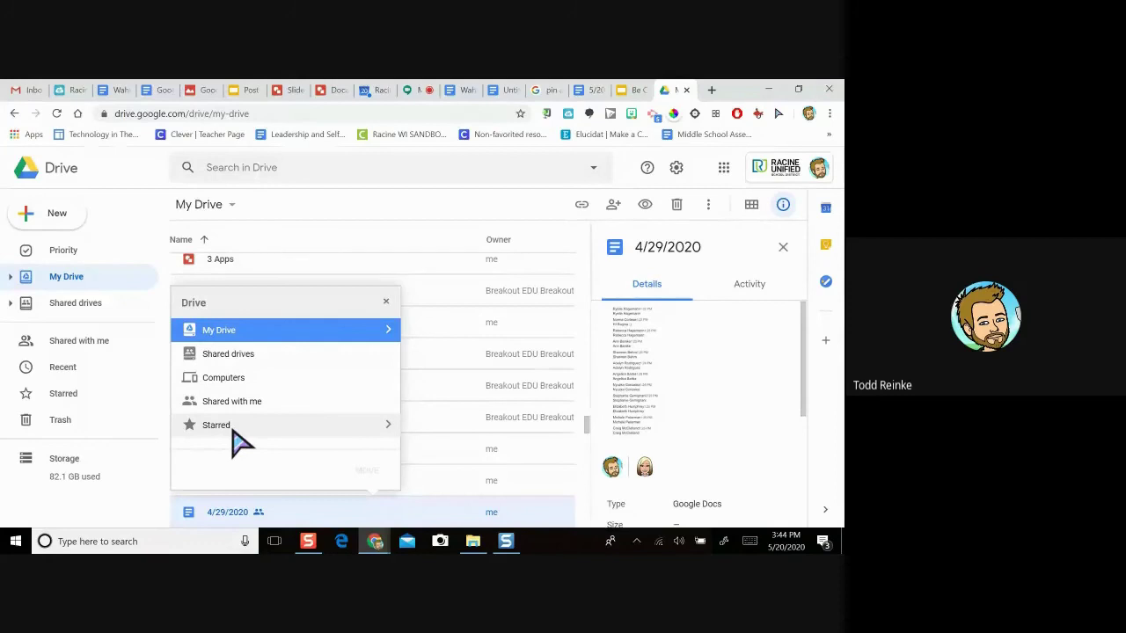
double_click(251, 333)
double_click(250, 330)
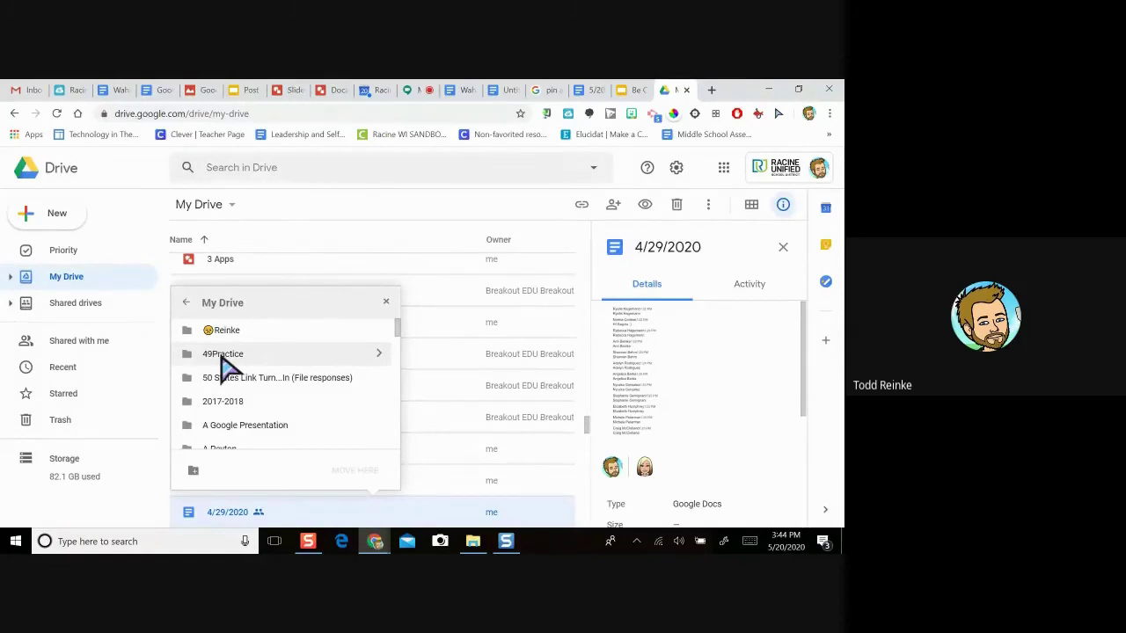
click(230, 360)
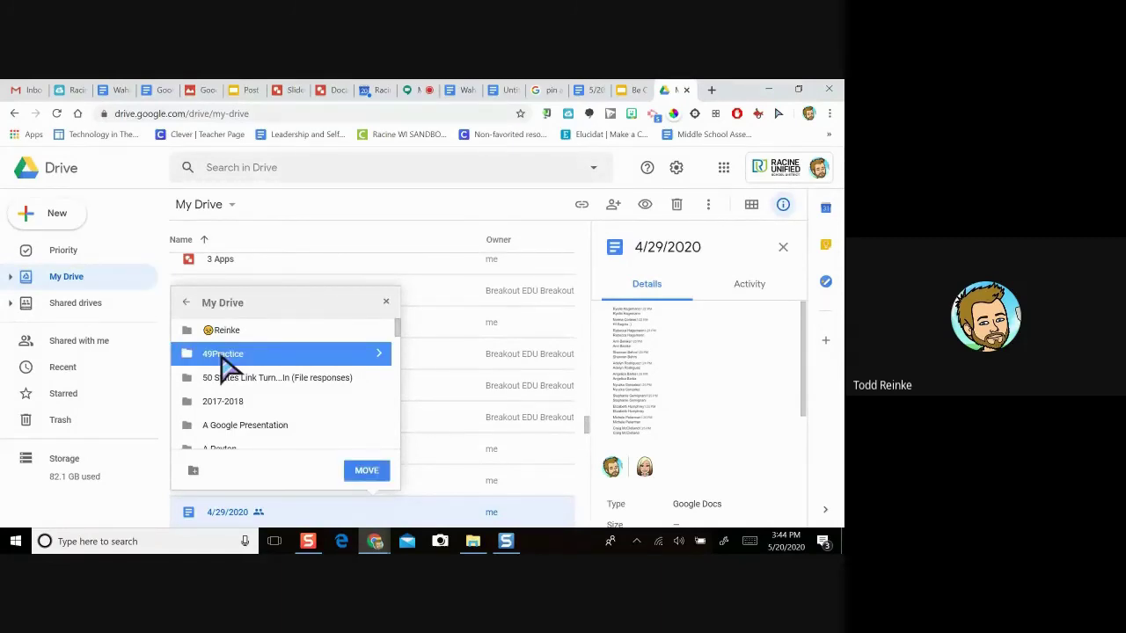
double_click(227, 366)
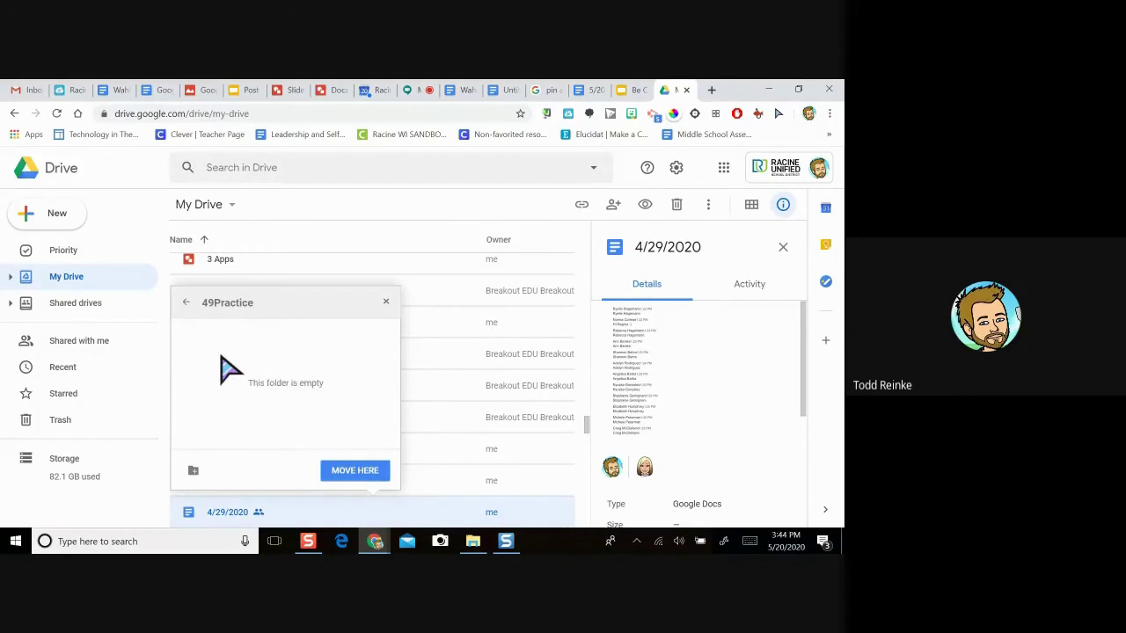
click(354, 471)
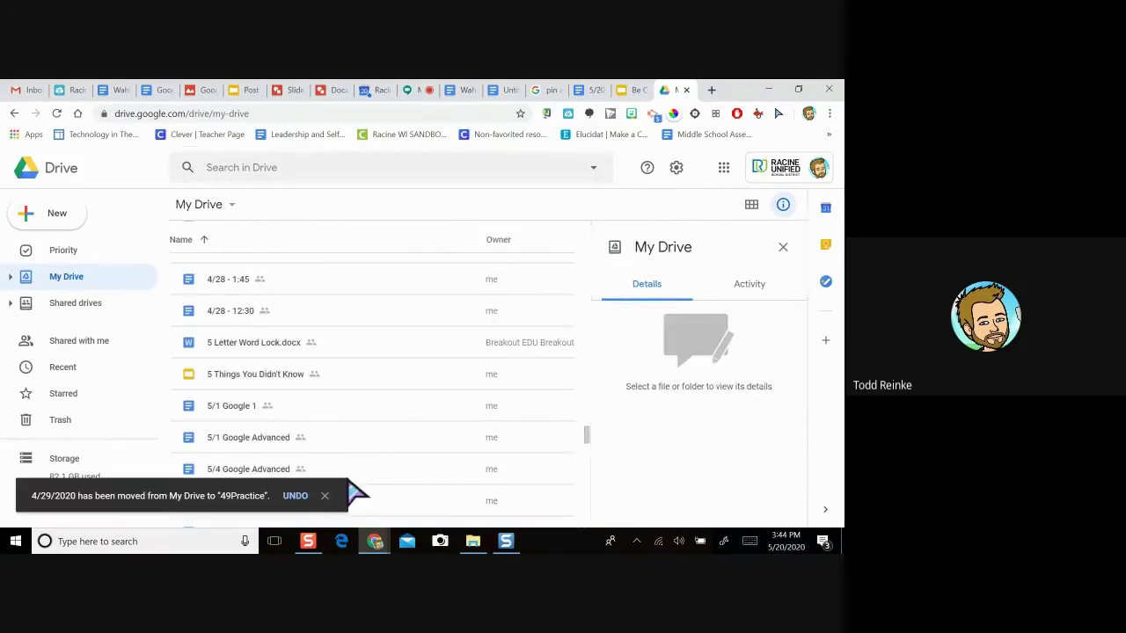
Open the 49Practice folder from My Drive to check the moved document.
scroll(356, 492, up, 15)
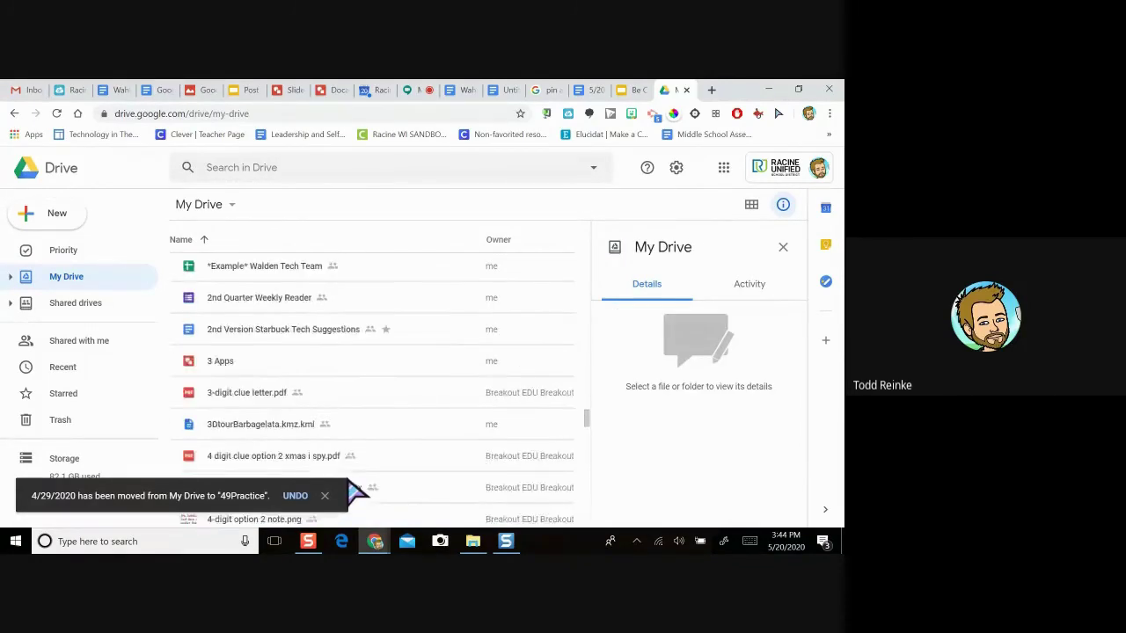
scroll(356, 492, up, 10)
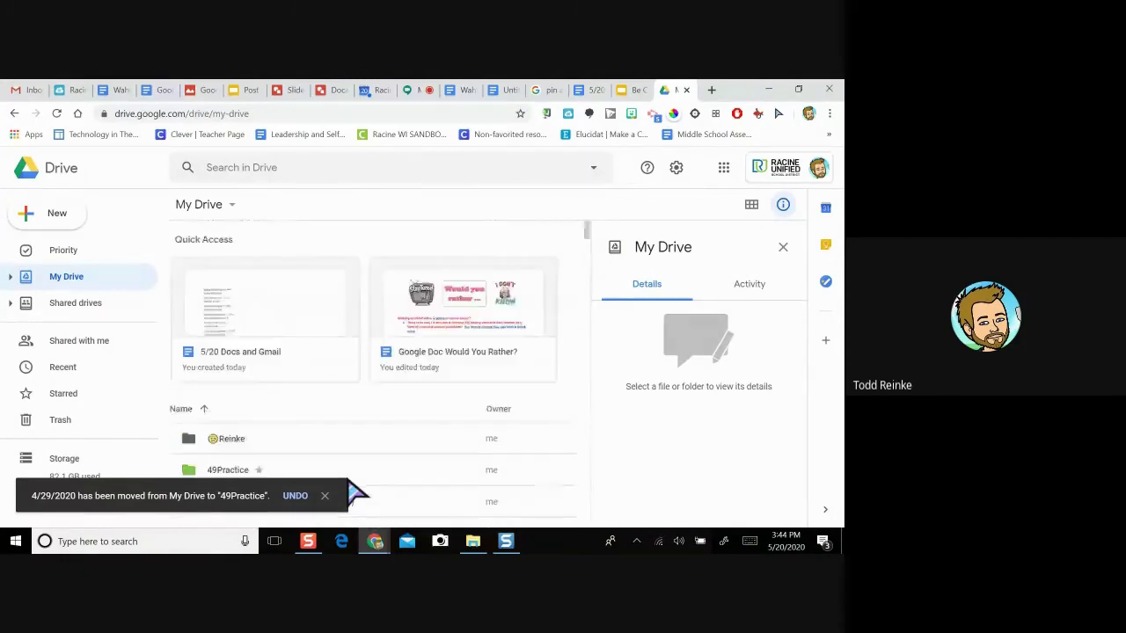
scroll(357, 492, down, 1)
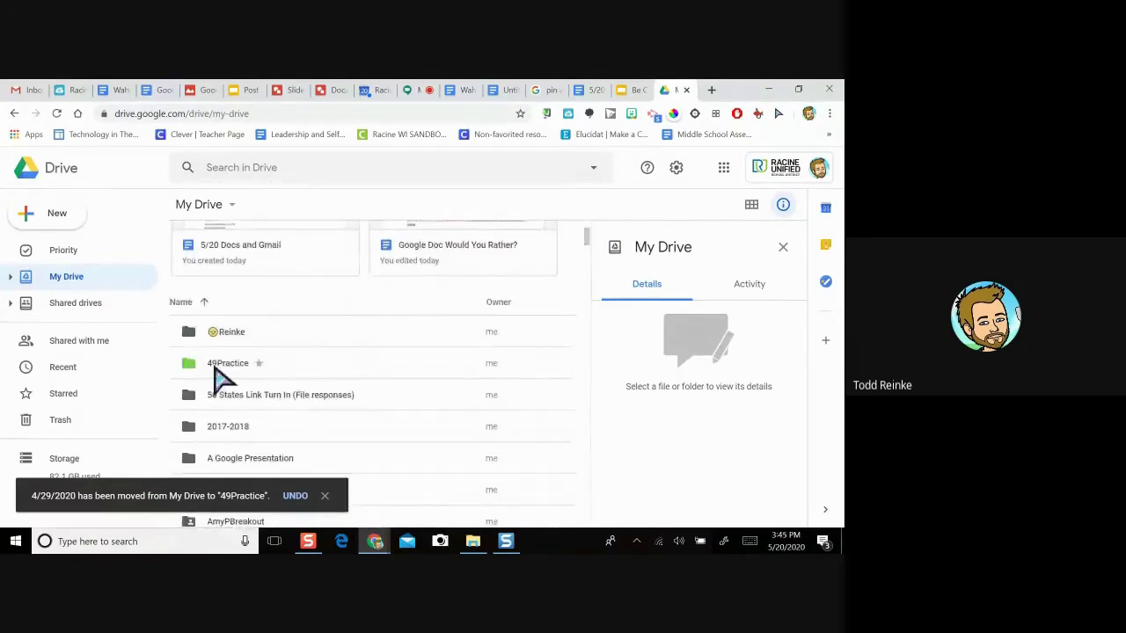
double_click(215, 370)
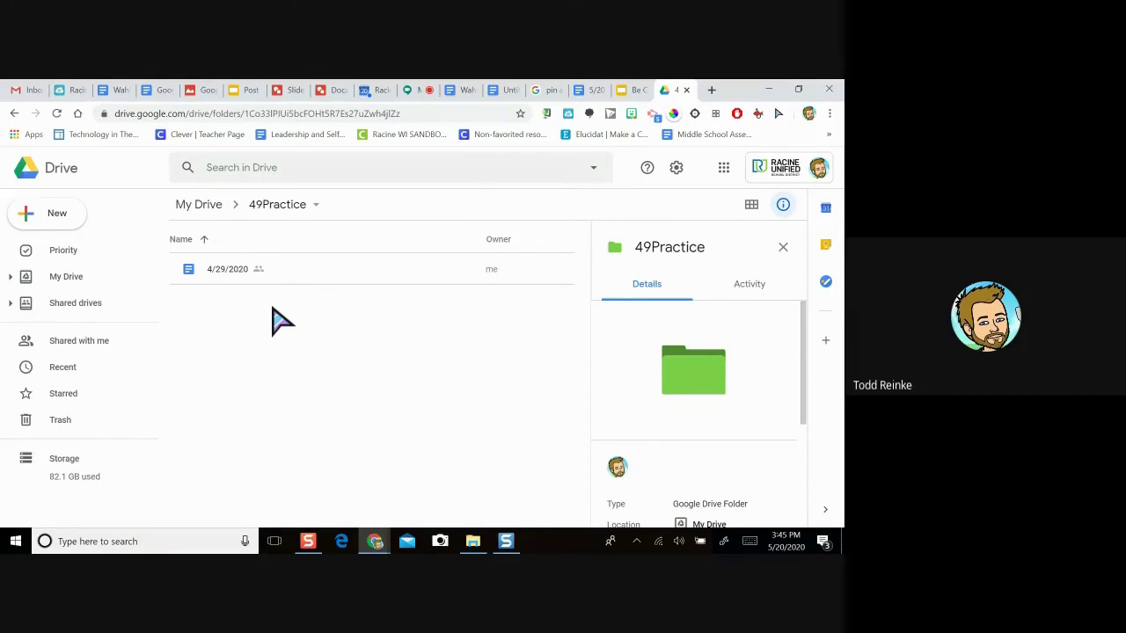
Expand the My Drive folder tree and move the 4/29/2020 document from 49Practice into the emoji-labeled folder above it.
click(10, 277)
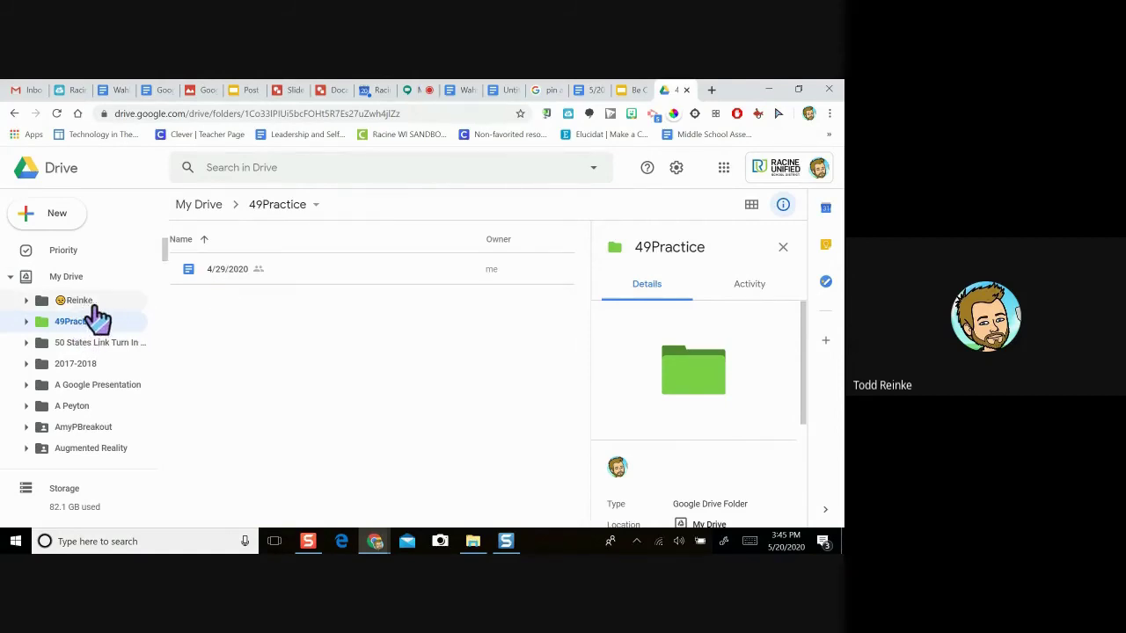
click(257, 281)
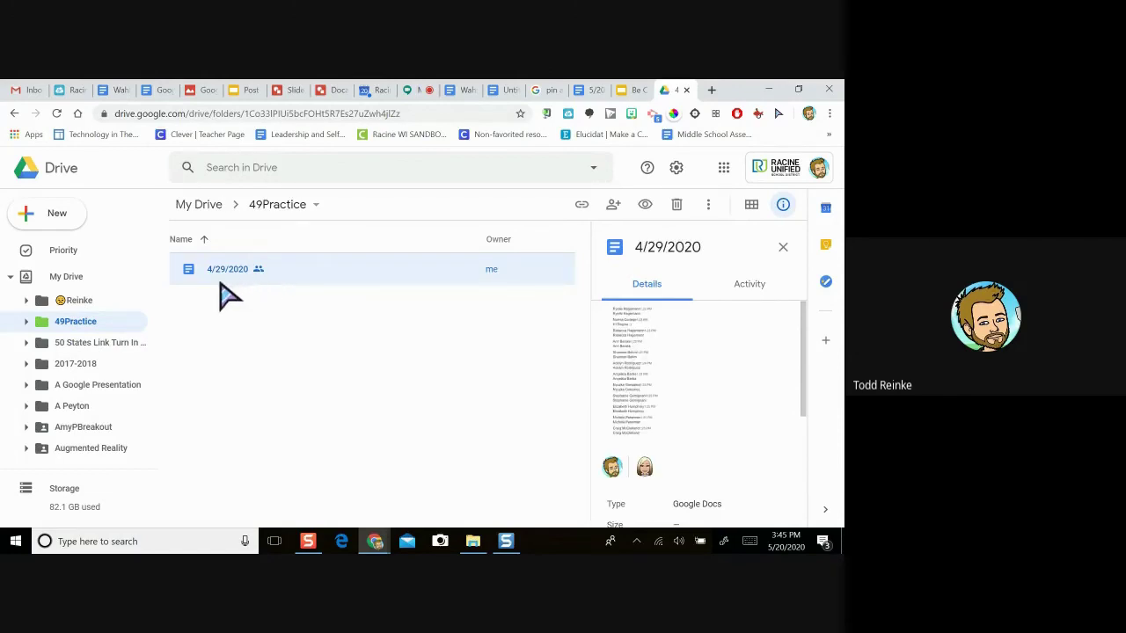
drag(224, 268, 101, 310)
drag(95, 310, 129, 312)
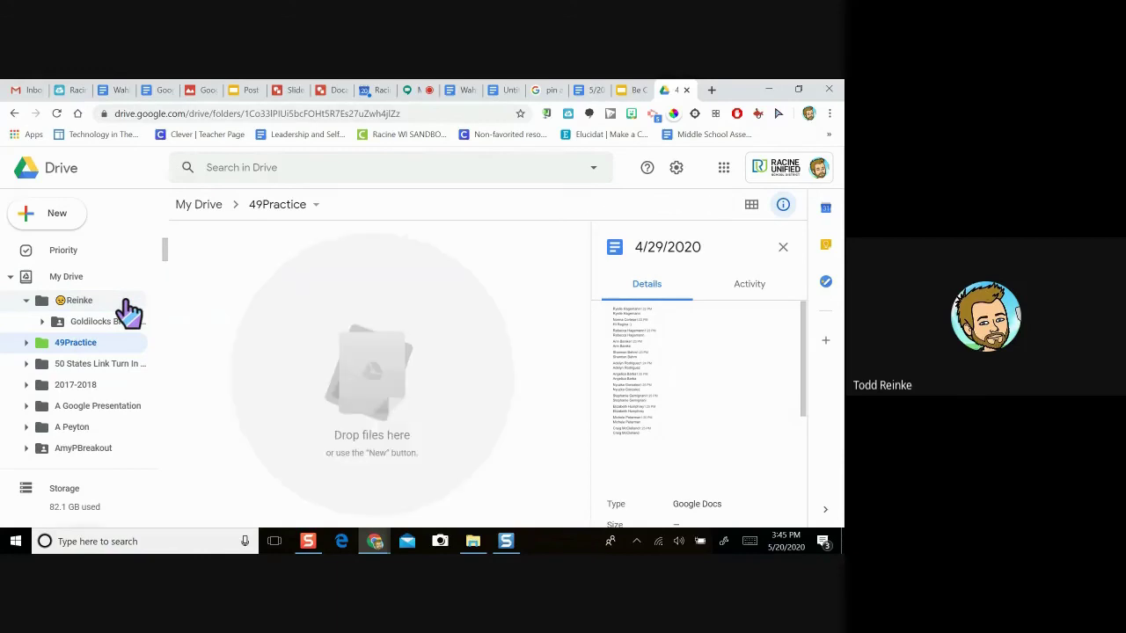
Open the emoji-labeled folder and check the 4/29/2020 document in its file list.
click(80, 308)
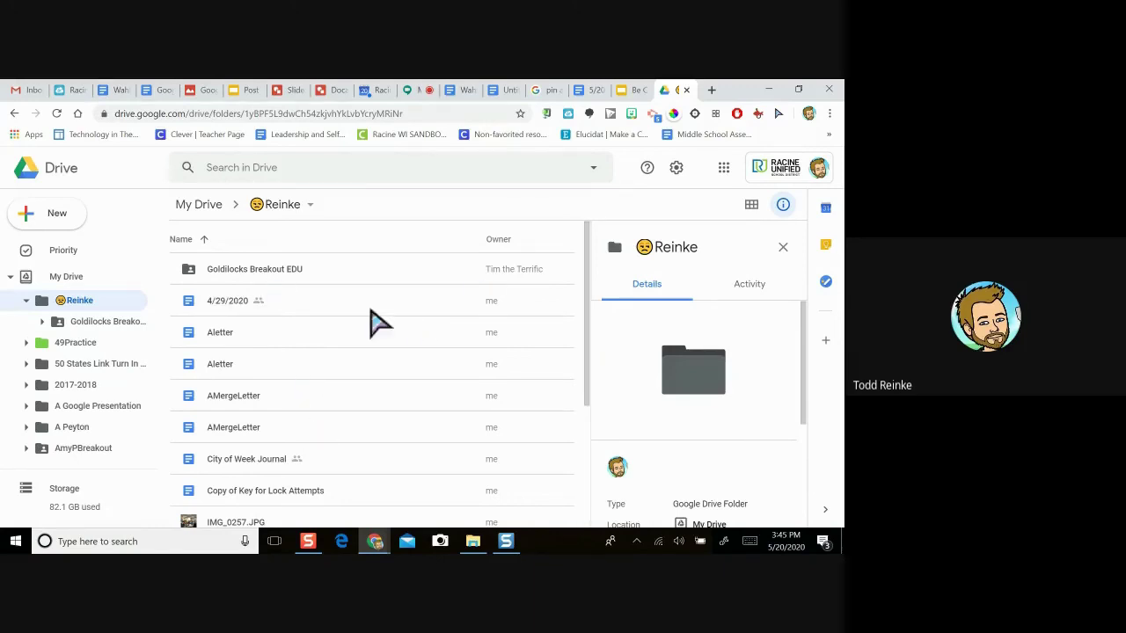
click(239, 315)
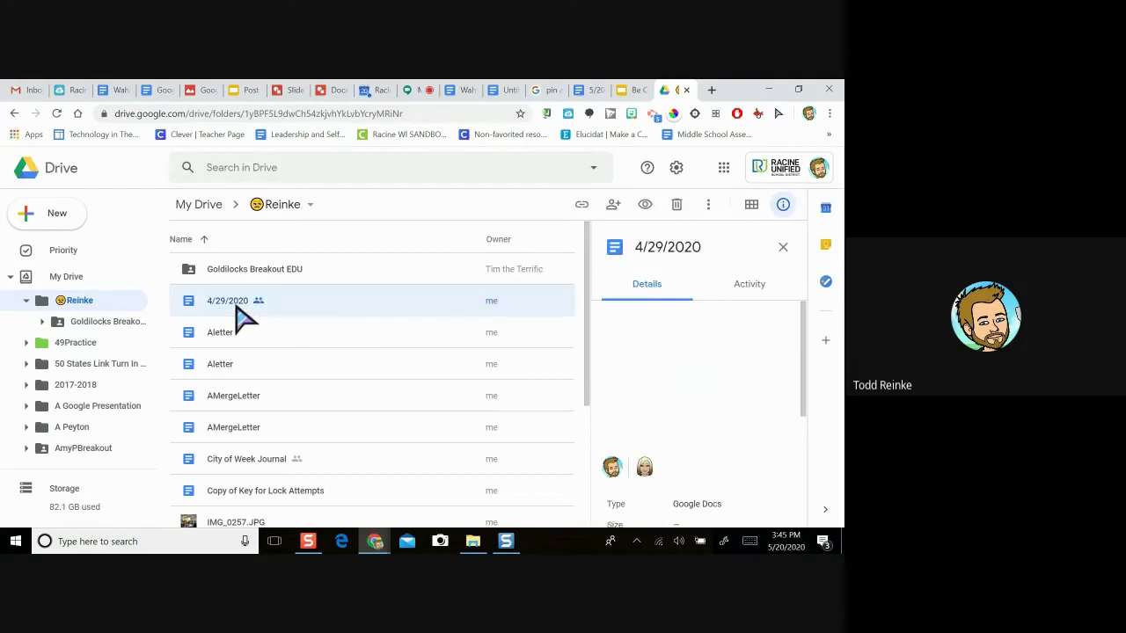
mouse_move(235, 307)
mouse_down()
mouse_move(235, 280)
mouse_move(242, 303)
mouse_up()
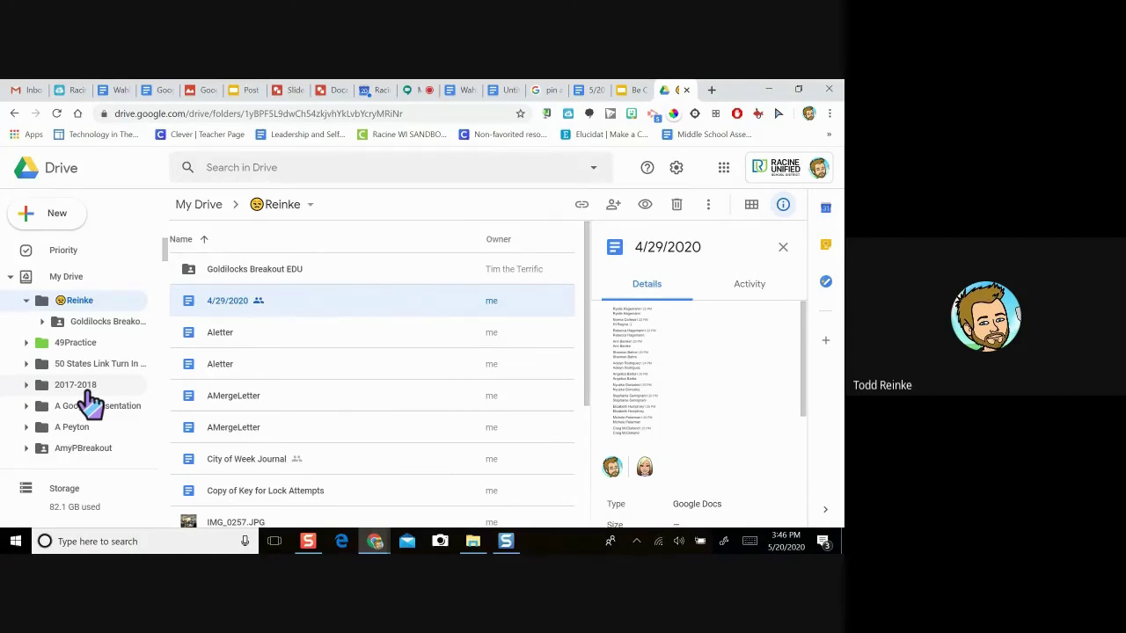
Return to My Drive, collapse the emoji-labeled folder, and upload Google Doc Would You Rather_.pdf from the Downloads folder.
click(62, 283)
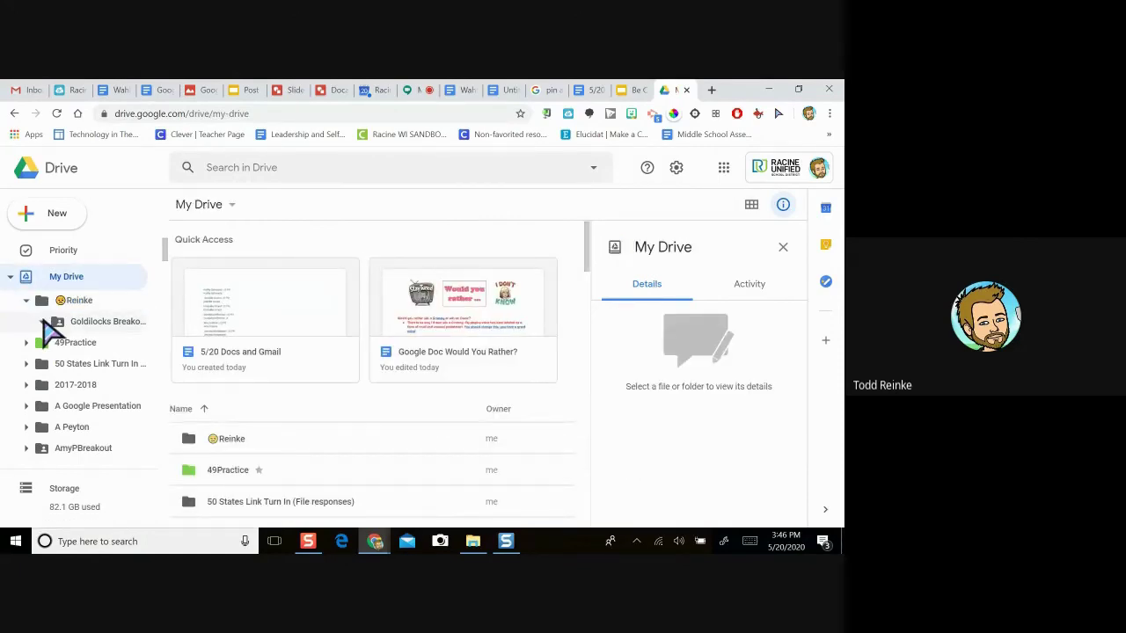
click(28, 301)
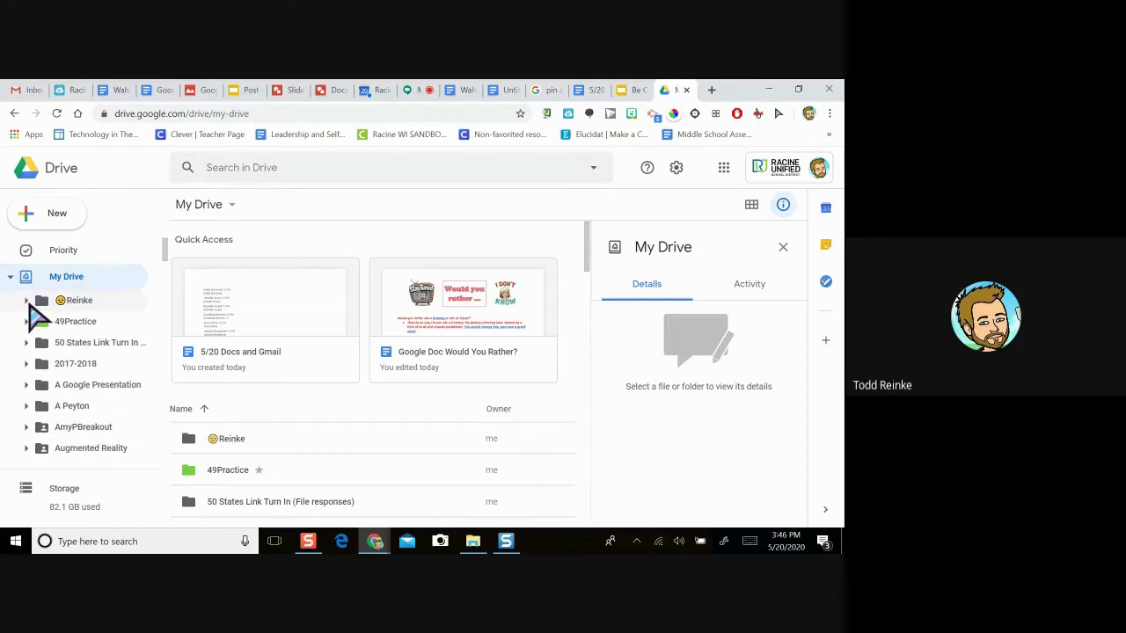
click(44, 227)
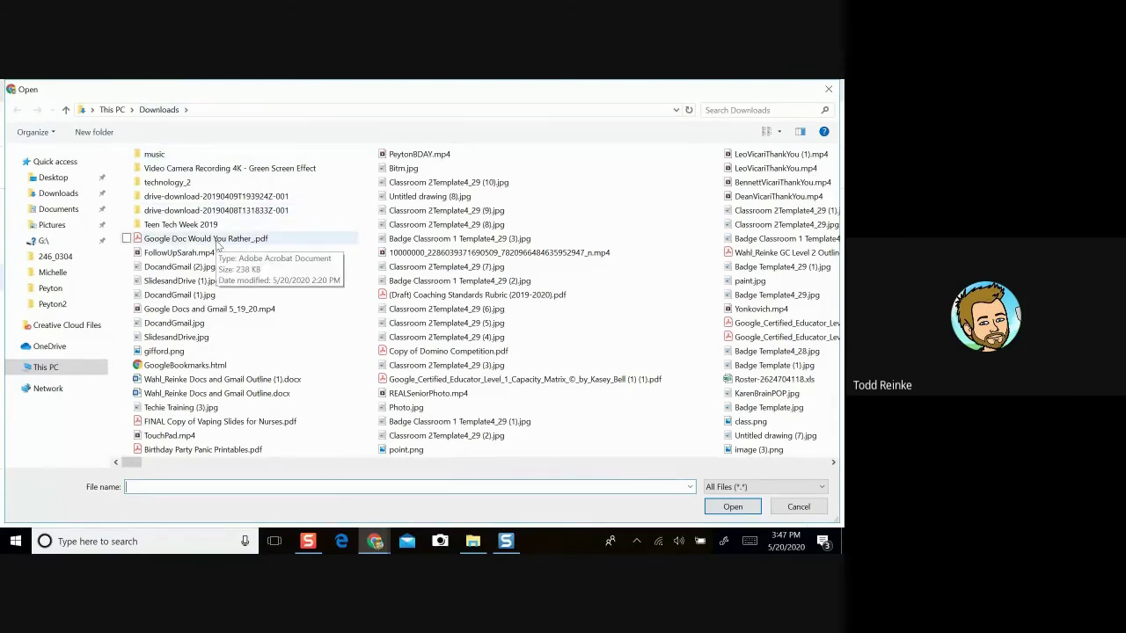
click(148, 244)
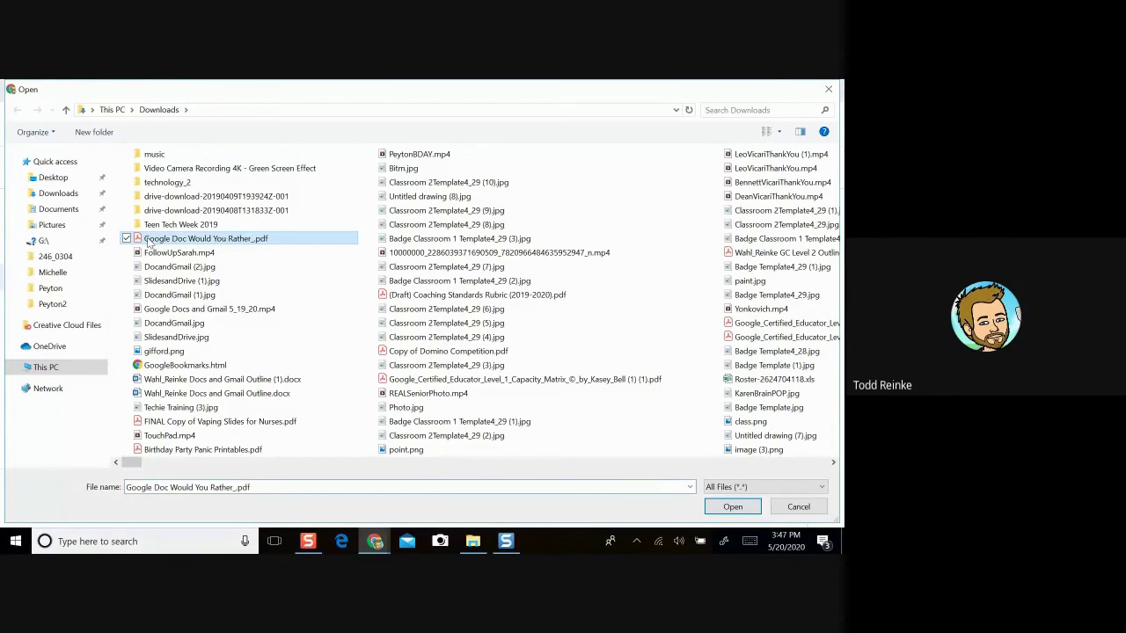
click(149, 241)
double_click(138, 242)
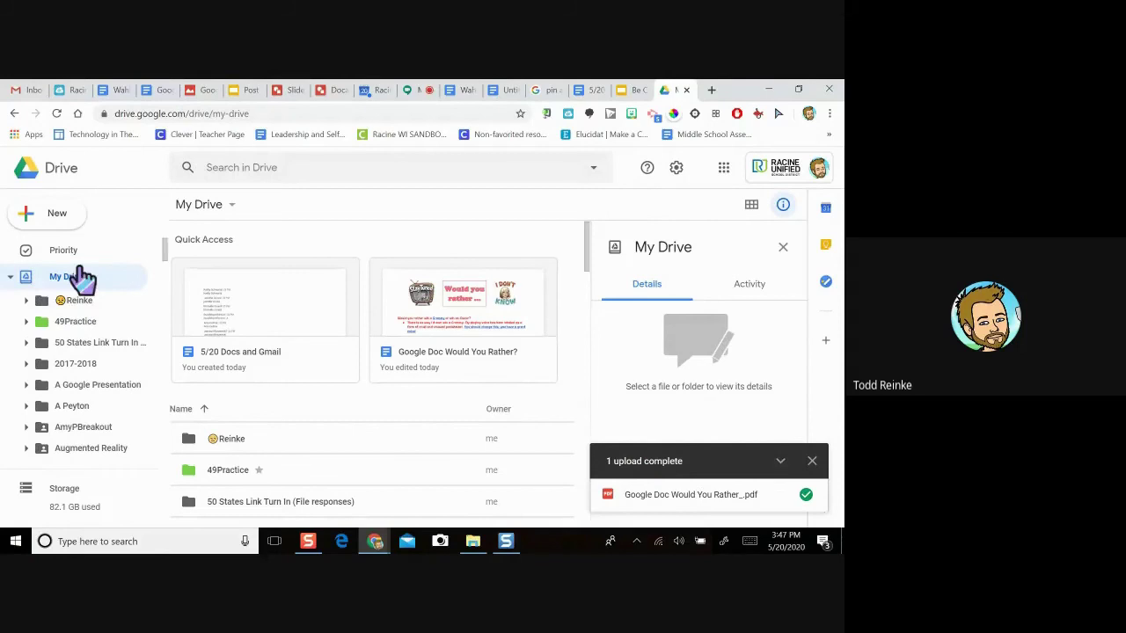
Collapse the My Drive folder tree and view the uploaded PDF's details in the Recent list.
click(10, 277)
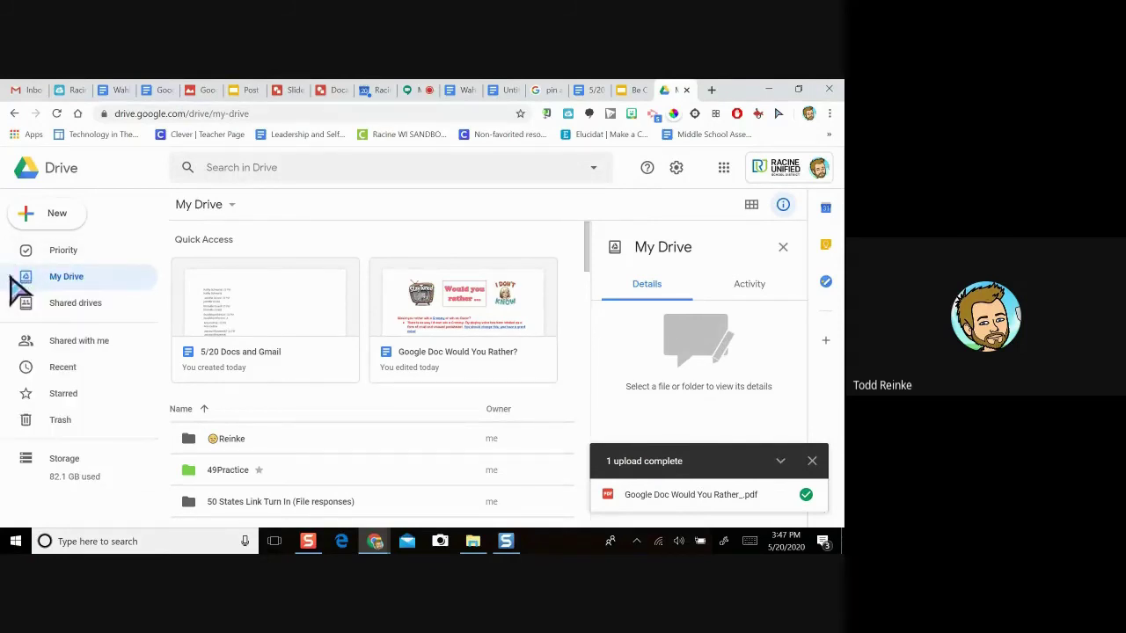
click(74, 376)
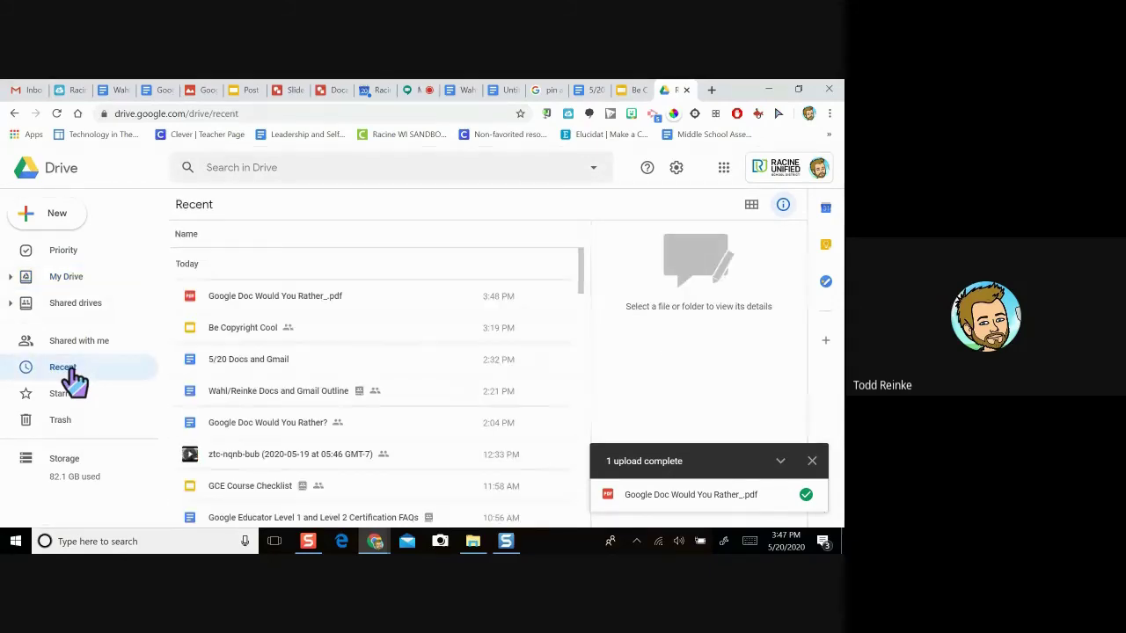
click(251, 304)
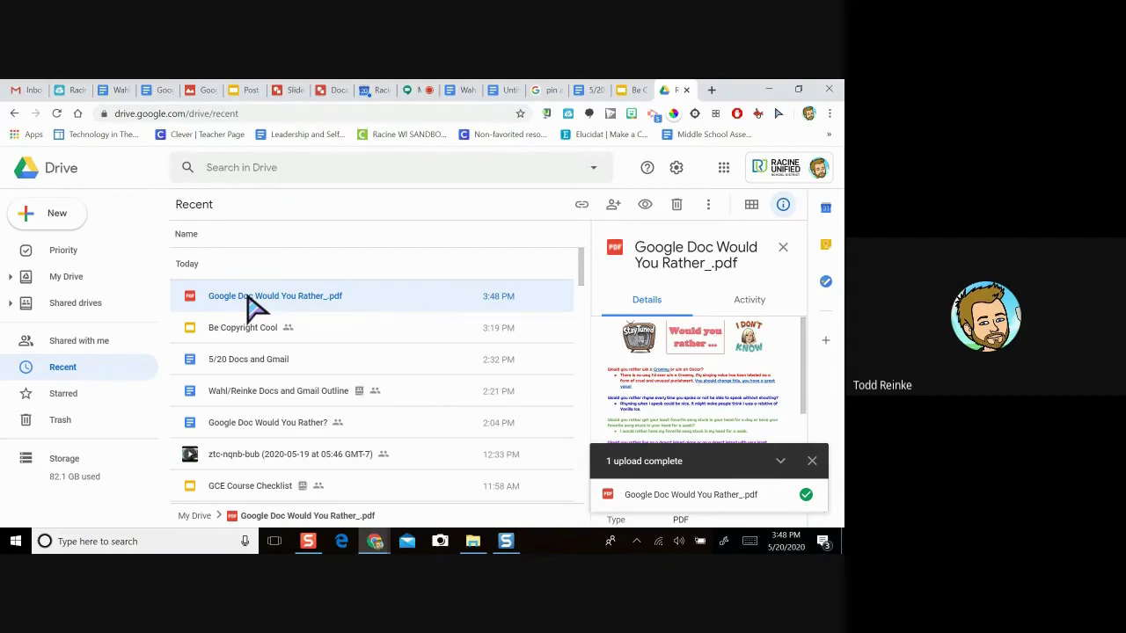
Upload the music folder from Downloads to Drive, allow all its files, and dismiss the upload notice.
click(76, 220)
click(85, 272)
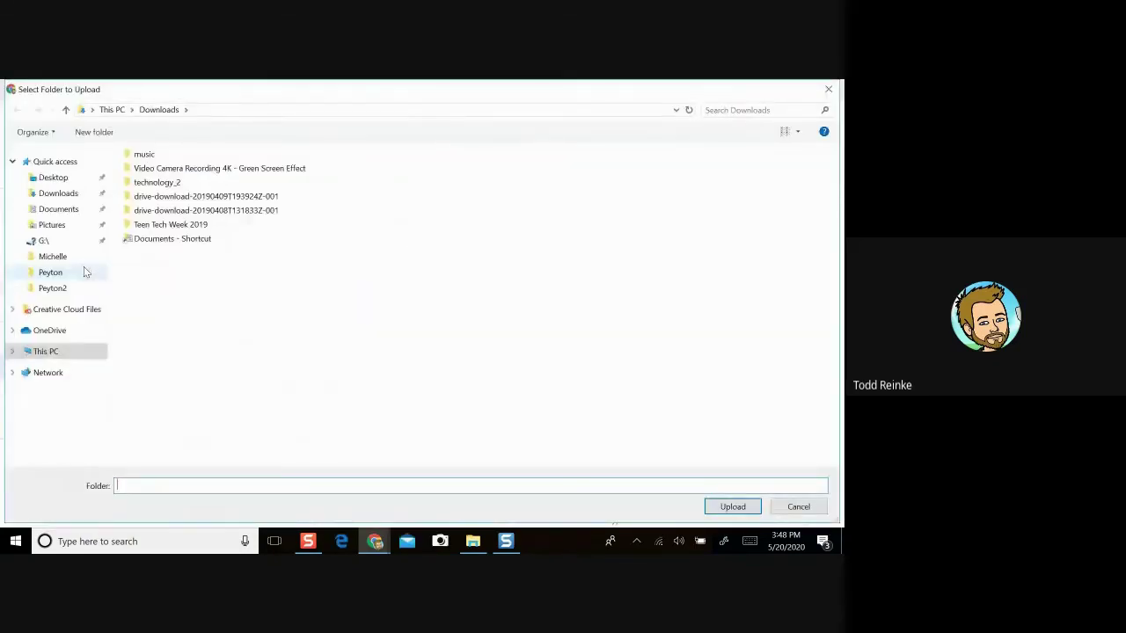
click(138, 156)
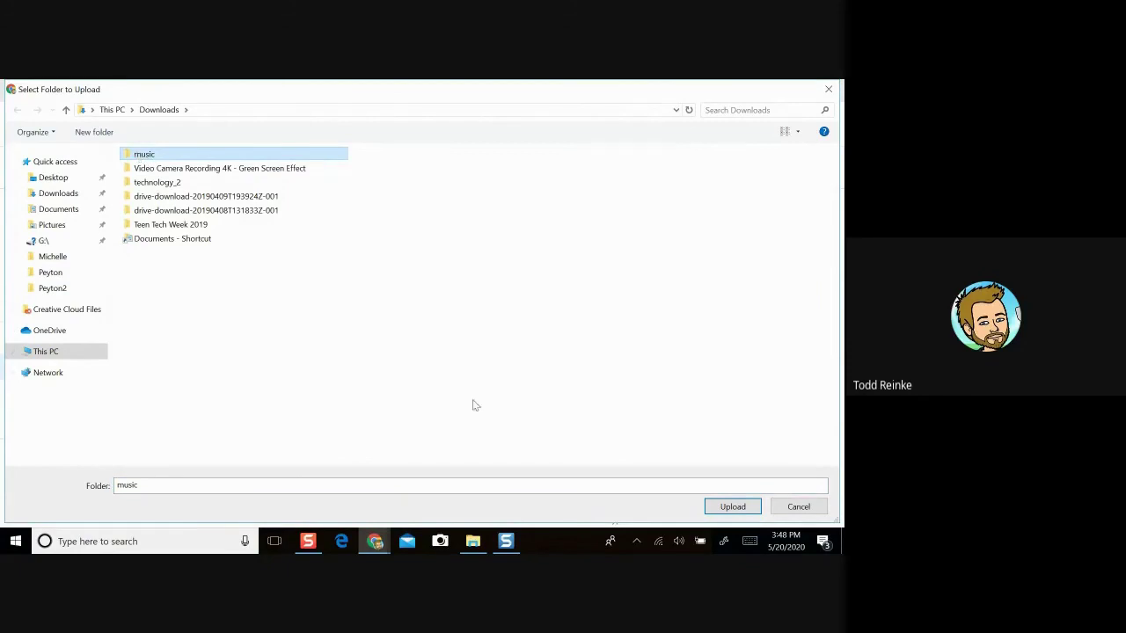
click(744, 511)
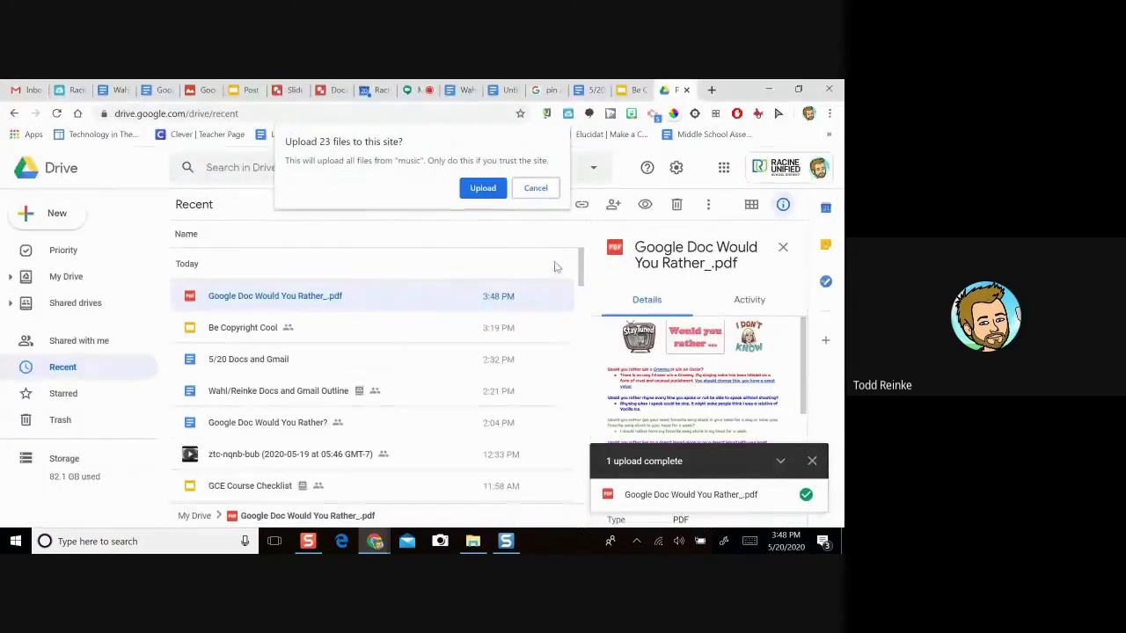
click(477, 190)
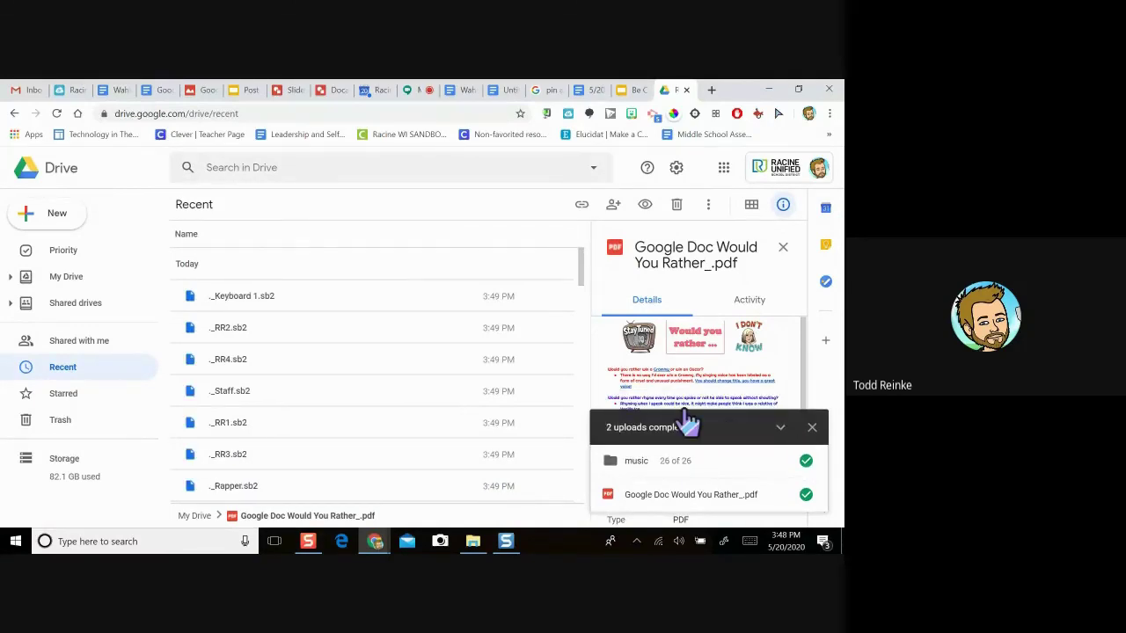
click(811, 427)
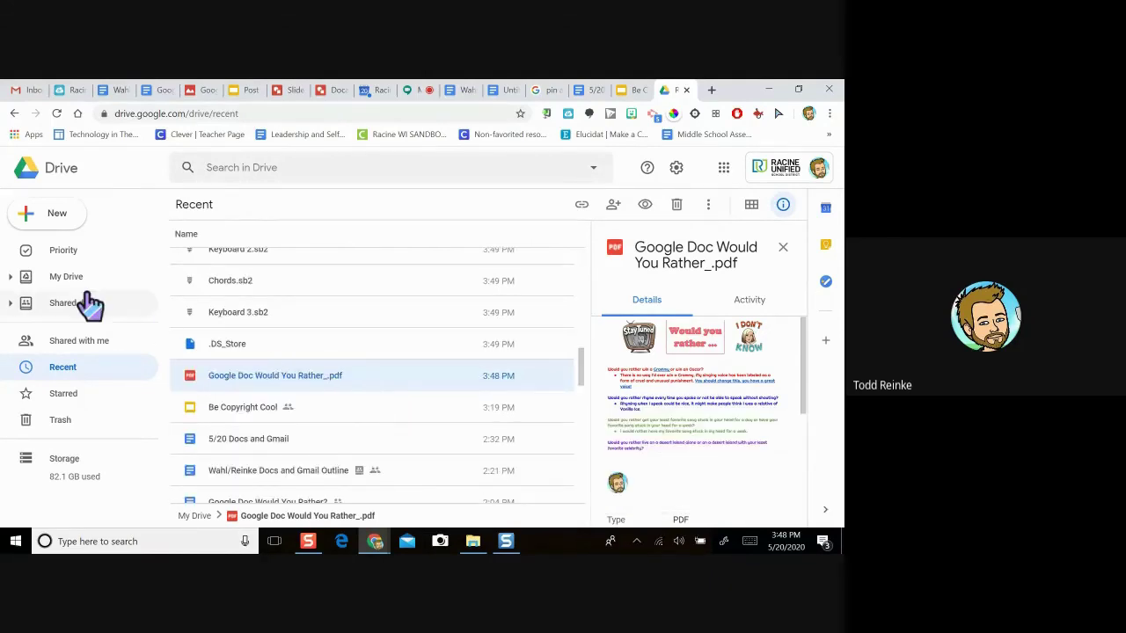
Select all the uploaded music files in the Recent list, from .DS_Store up to ._Keyboard 1.sb2, and remove them.
click(256, 323)
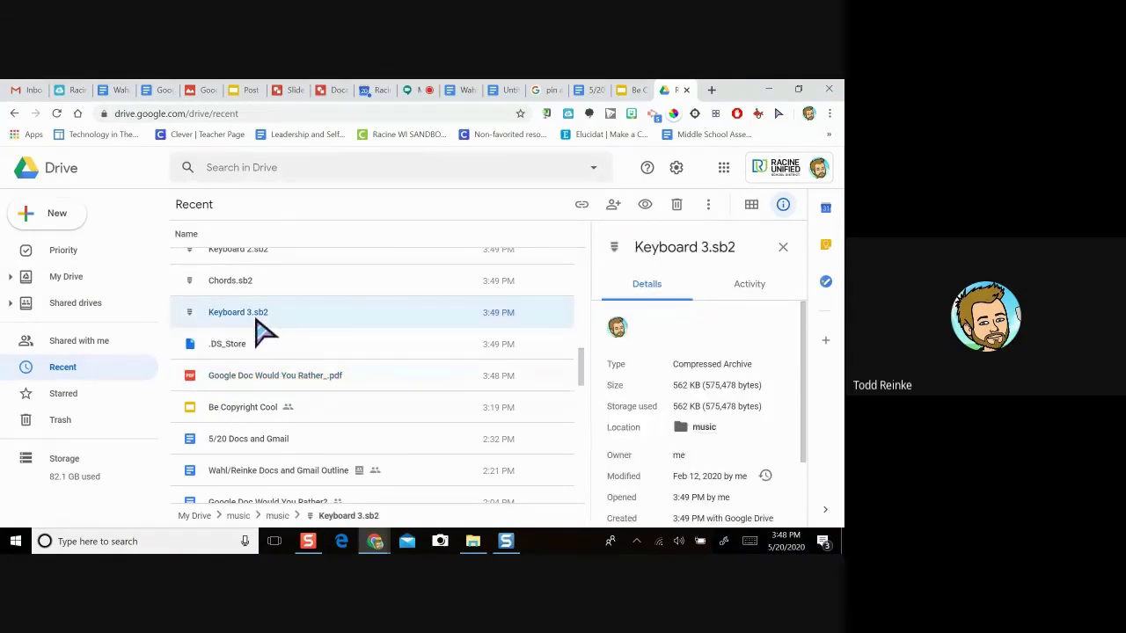
click(263, 340)
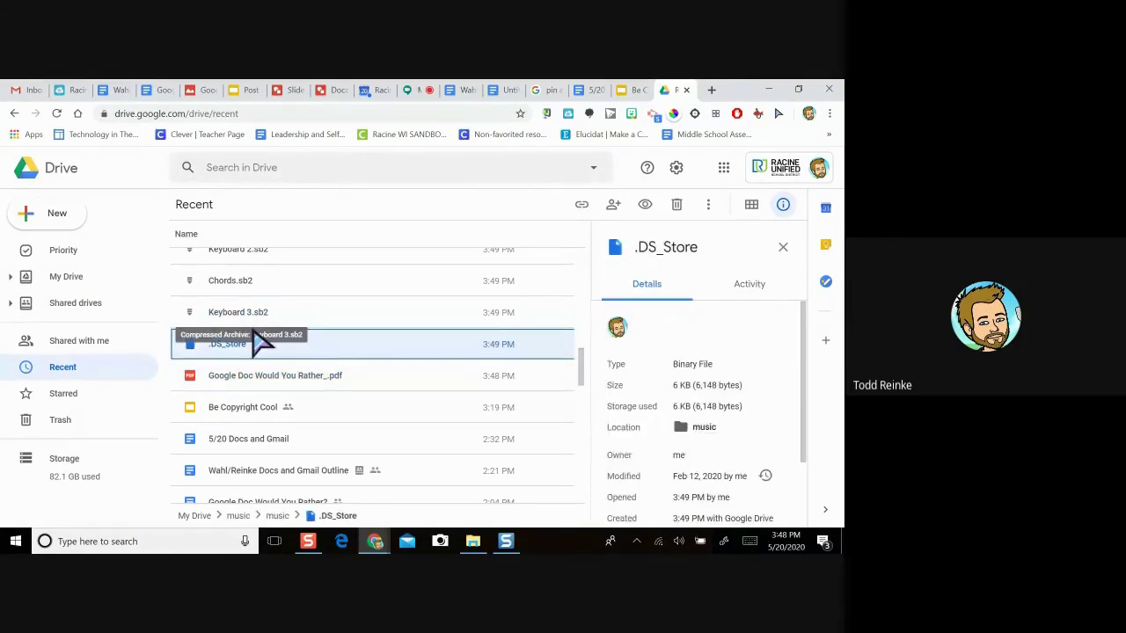
key(shift+Up)
key(shift+Up)
key(shift+Up)
key(shift+Up)
key(shift+Up)
key(shift+Up)
key(shift+Up)
key(shift+Up)
key(shift+Up)
key(shift+Up)
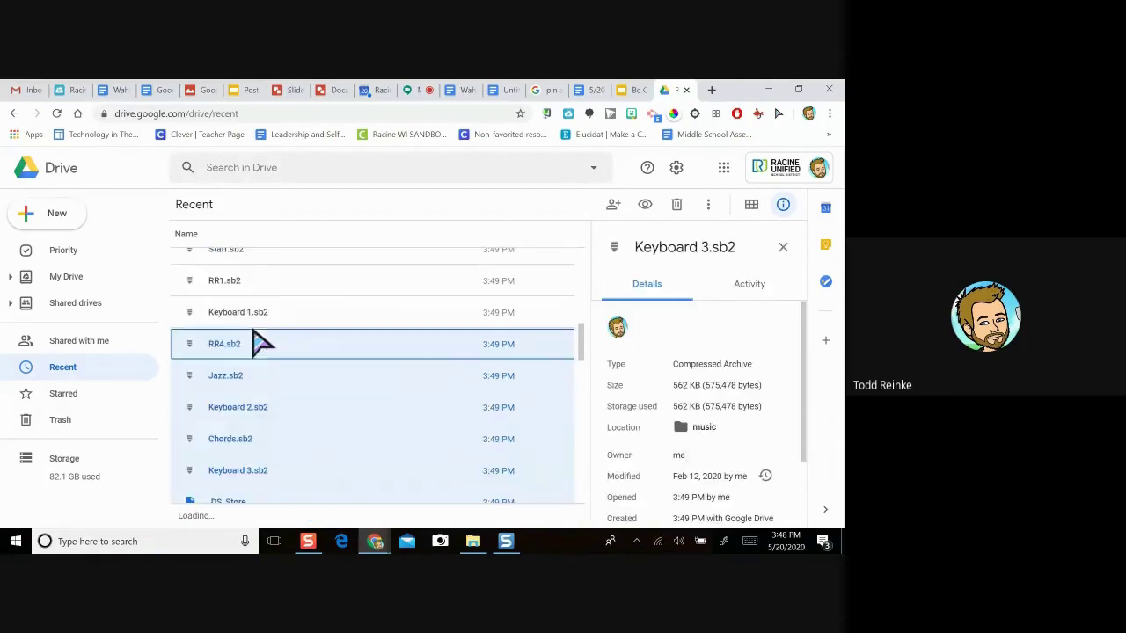
key(shift+Up)
key(shift+Up)
key(shift+Up)
key(shift+Up)
key(shift+Up)
key(shift+Up)
key(shift+Up)
key(shift+Up)
key(shift+Up)
key(shift+Up)
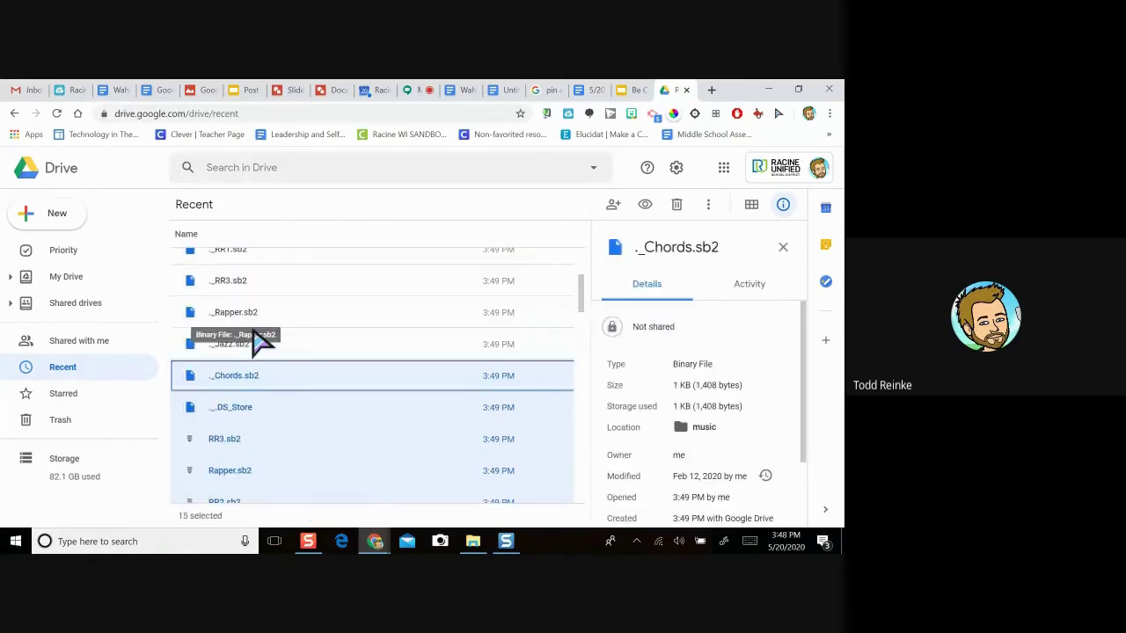
key(shift+Up)
key(shift+Up)
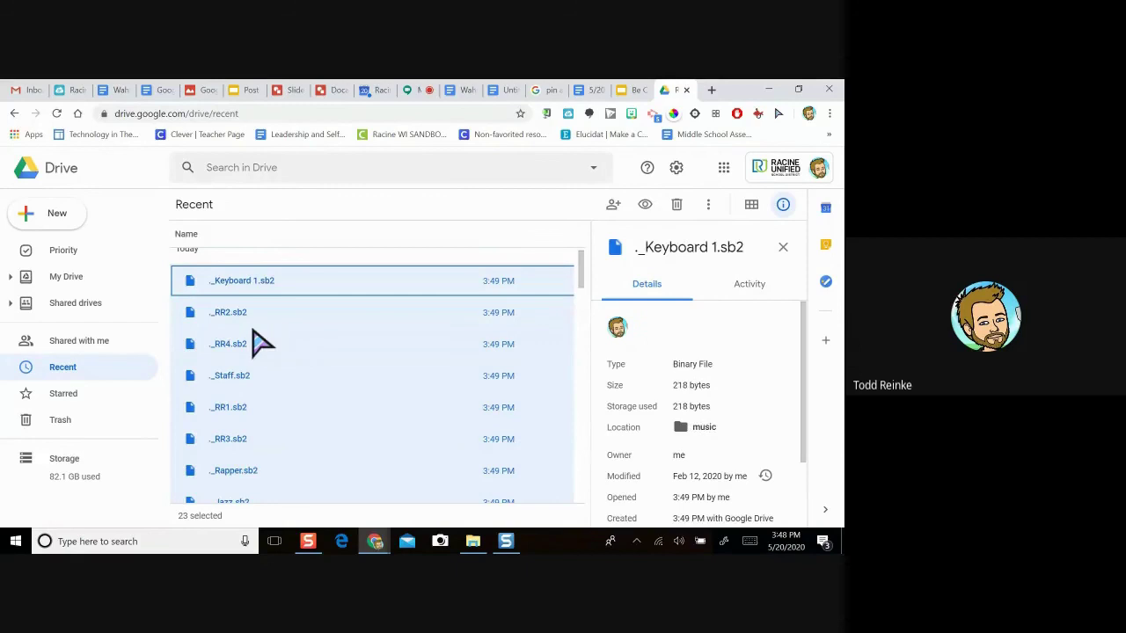
click(678, 209)
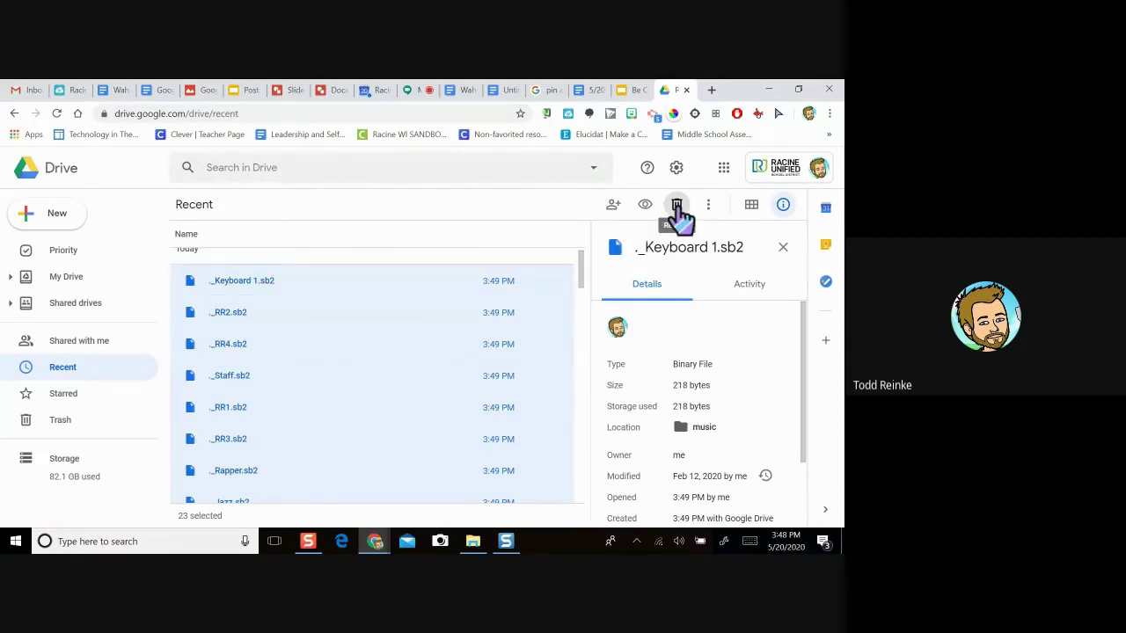
Open the Trash and permanently empty it.
click(71, 424)
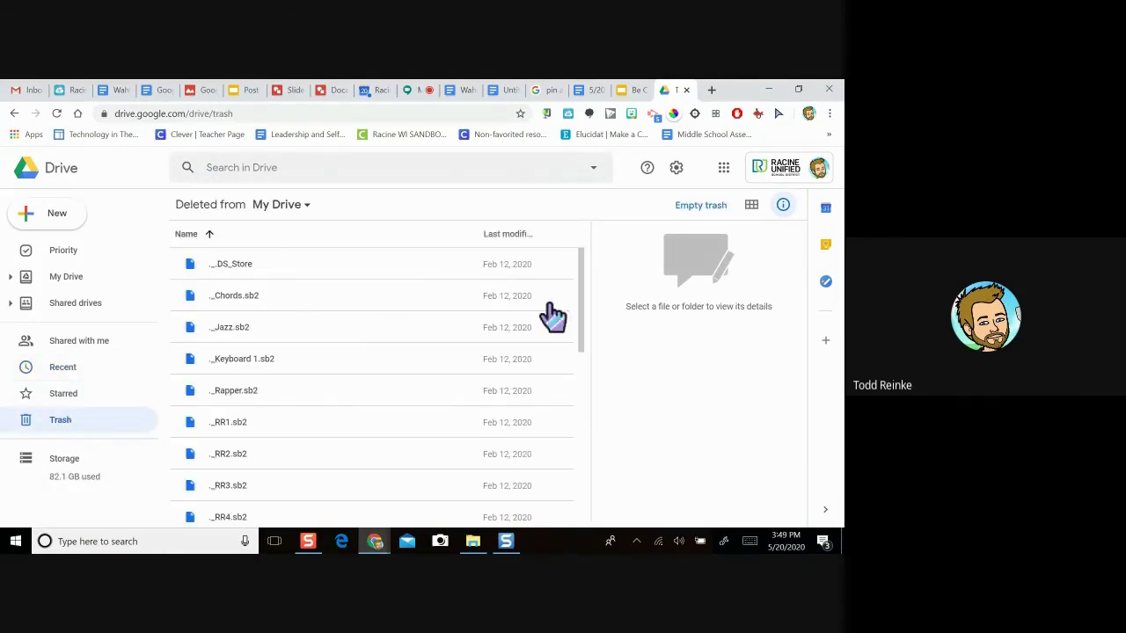
click(690, 216)
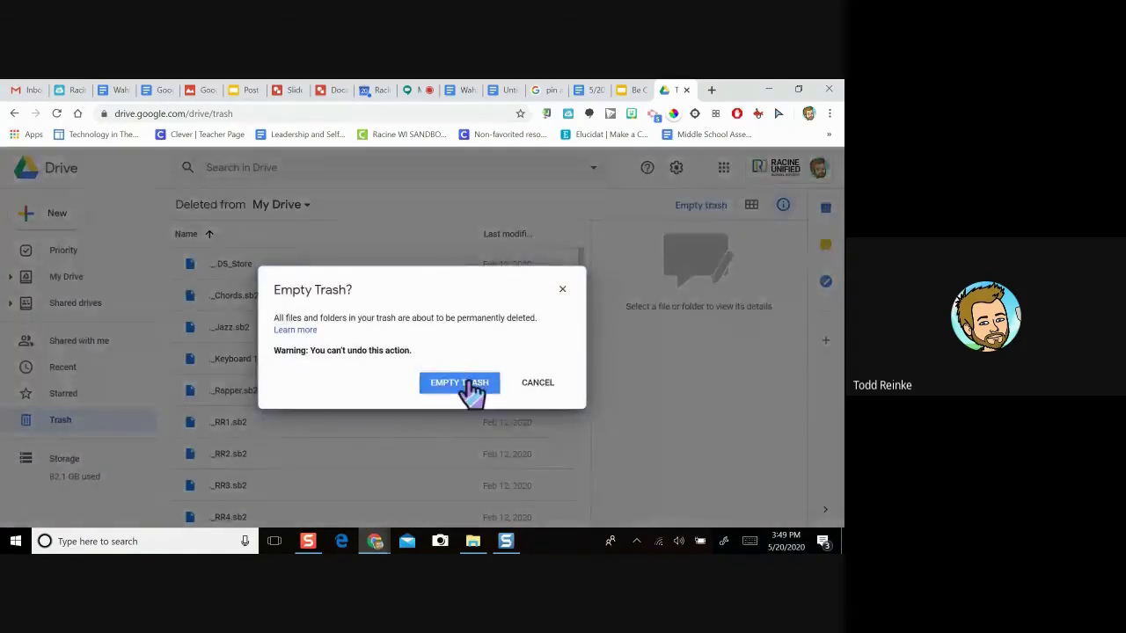
click(465, 387)
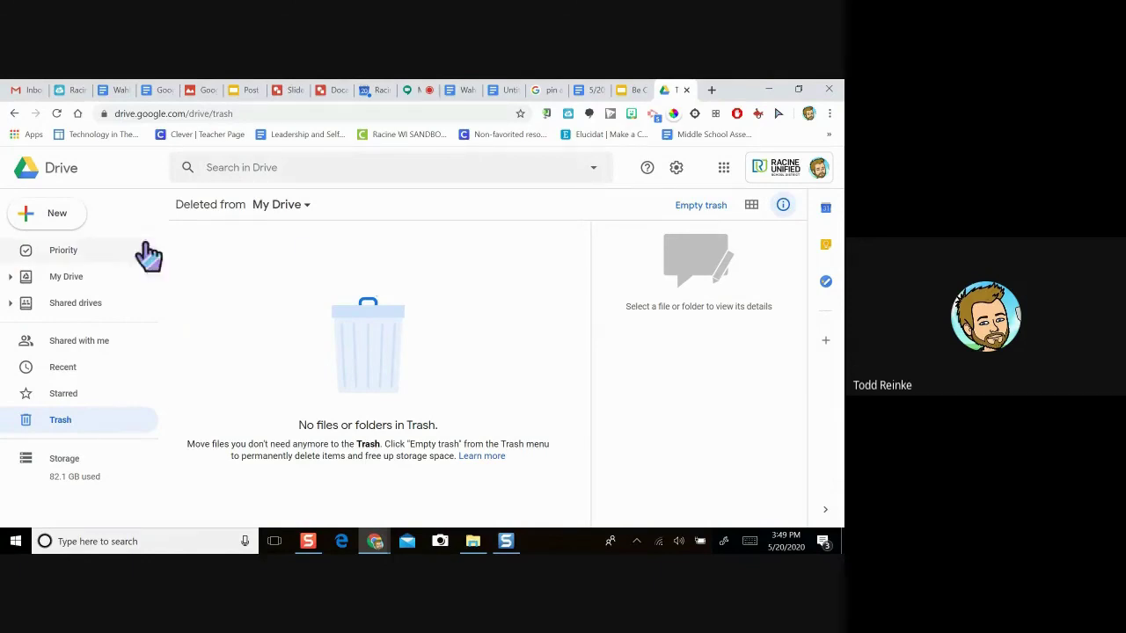
Go to My Drive and open the green 49Practice folder.
click(87, 278)
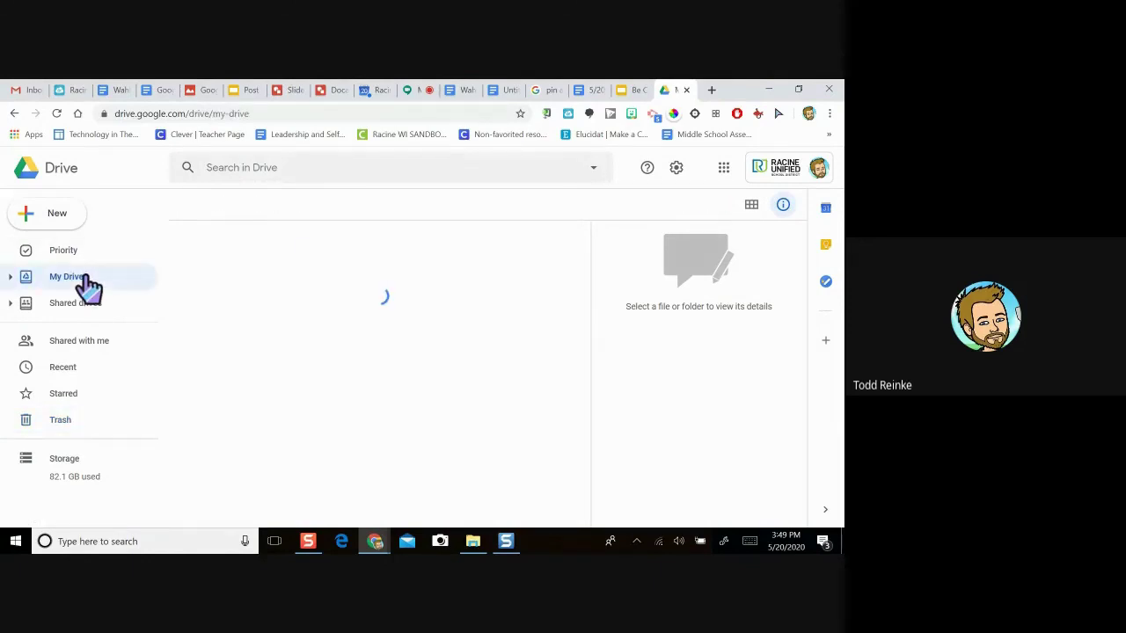
scroll(290, 389, down, 2)
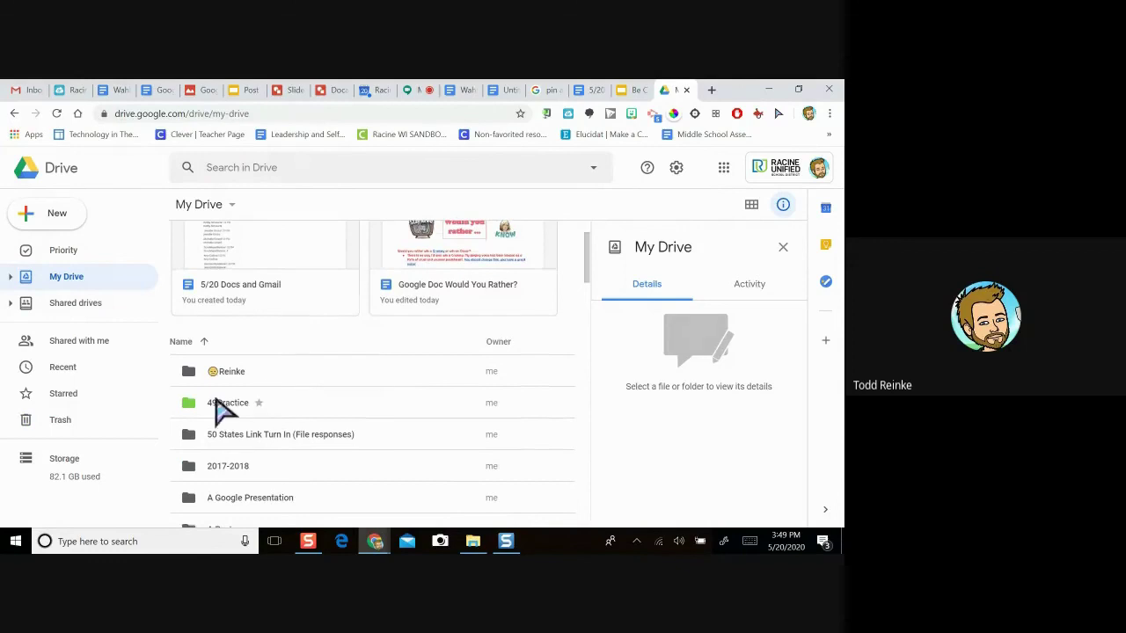
click(213, 404)
double_click(213, 405)
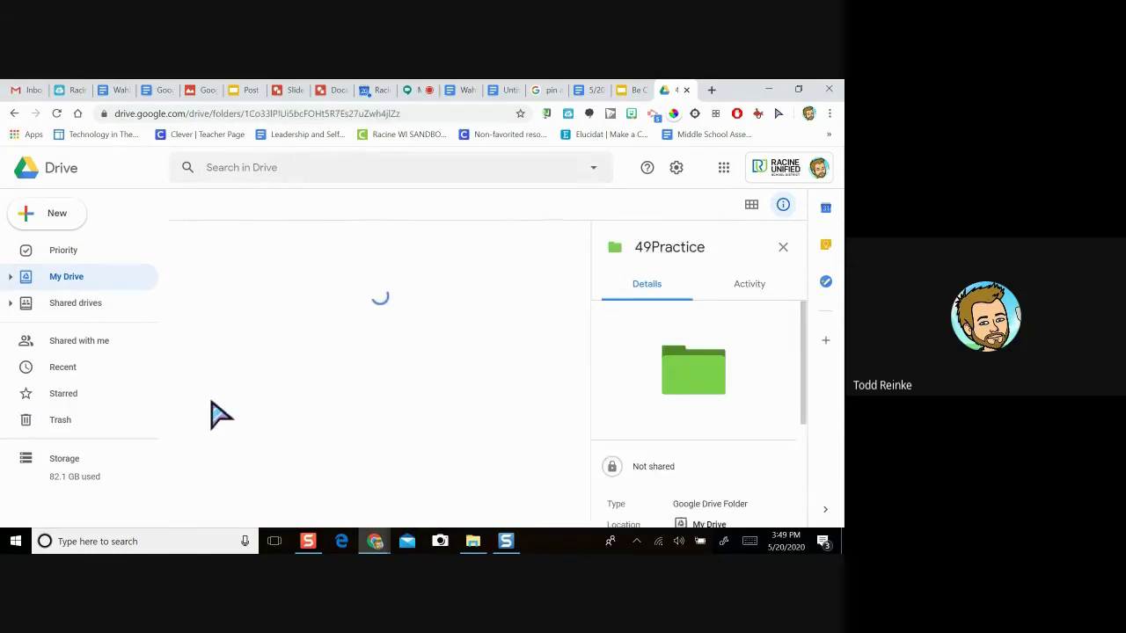
Shrink the browser window and close the other open windows to expose the desktop icons beside it.
click(798, 89)
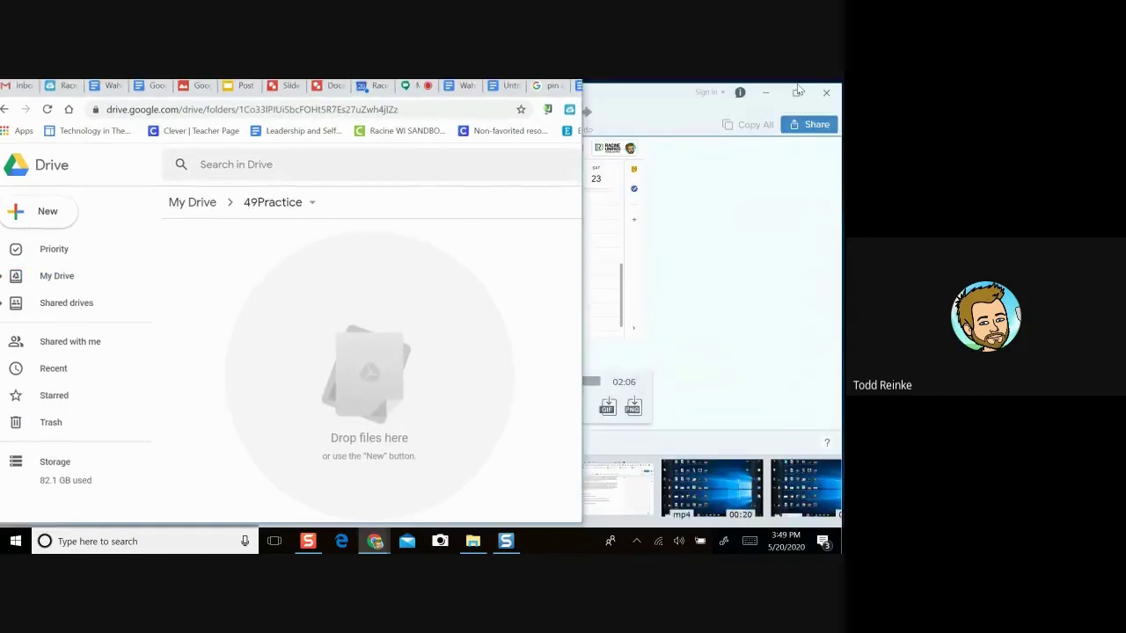
click(826, 92)
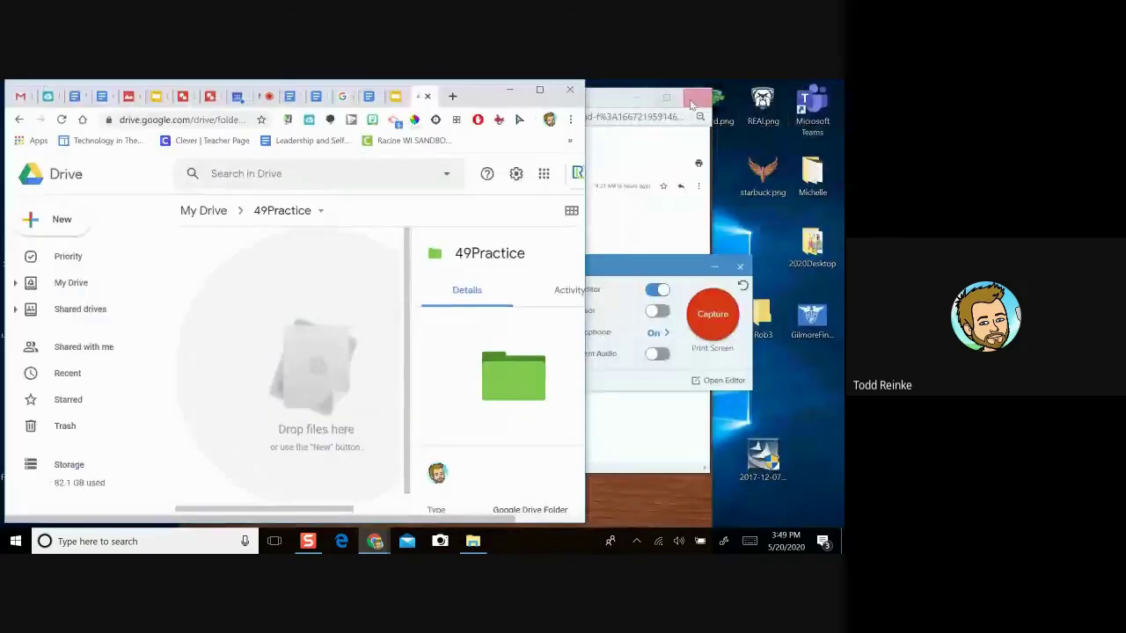
click(639, 104)
click(697, 97)
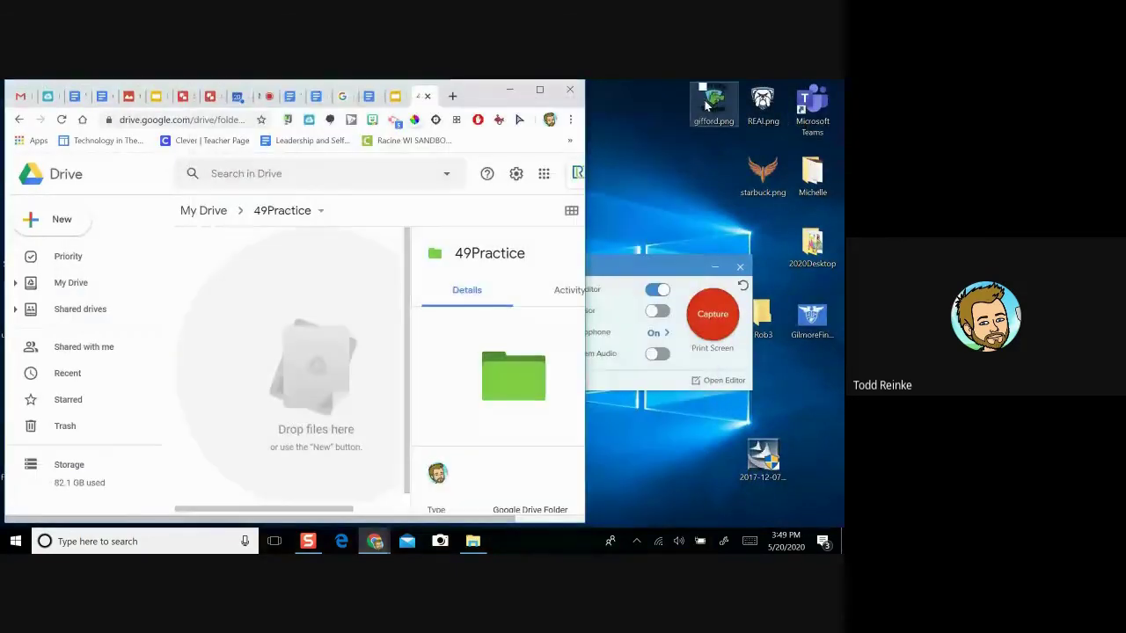
click(739, 267)
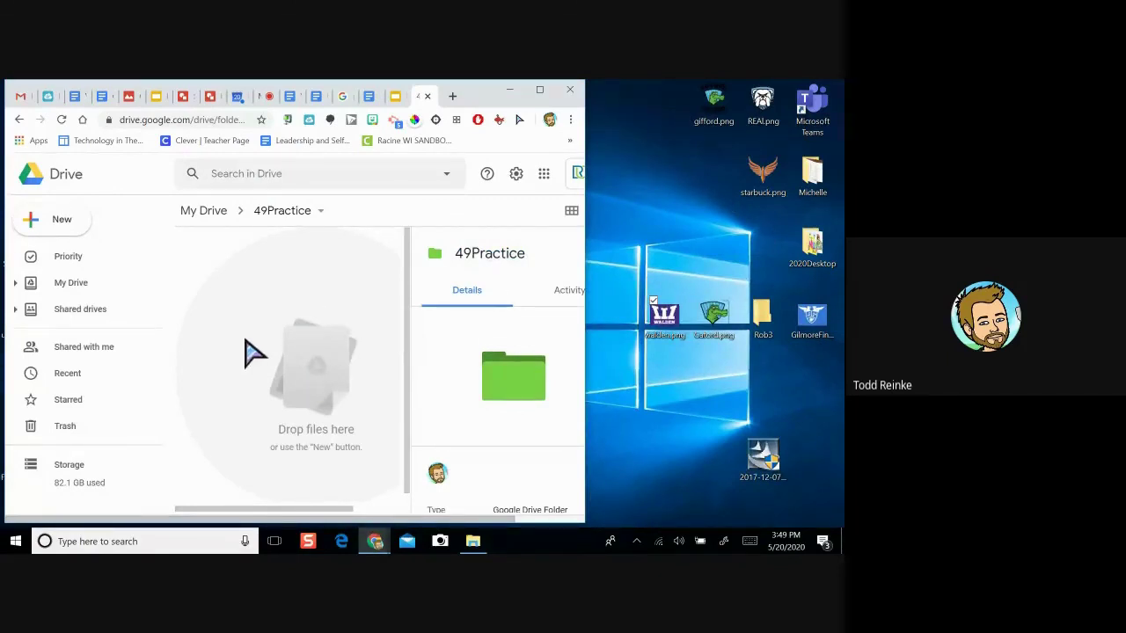
Upload walden.png from the desktop into the 49Practice folder and view it under Recent in the maximized browser.
click(678, 373)
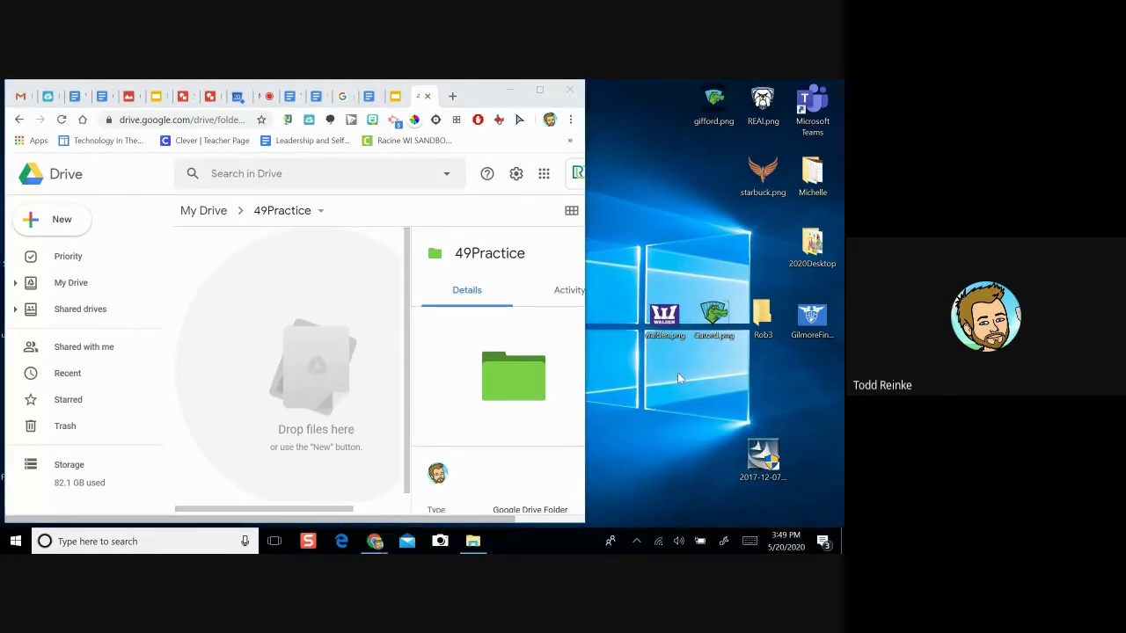
drag(668, 318, 298, 355)
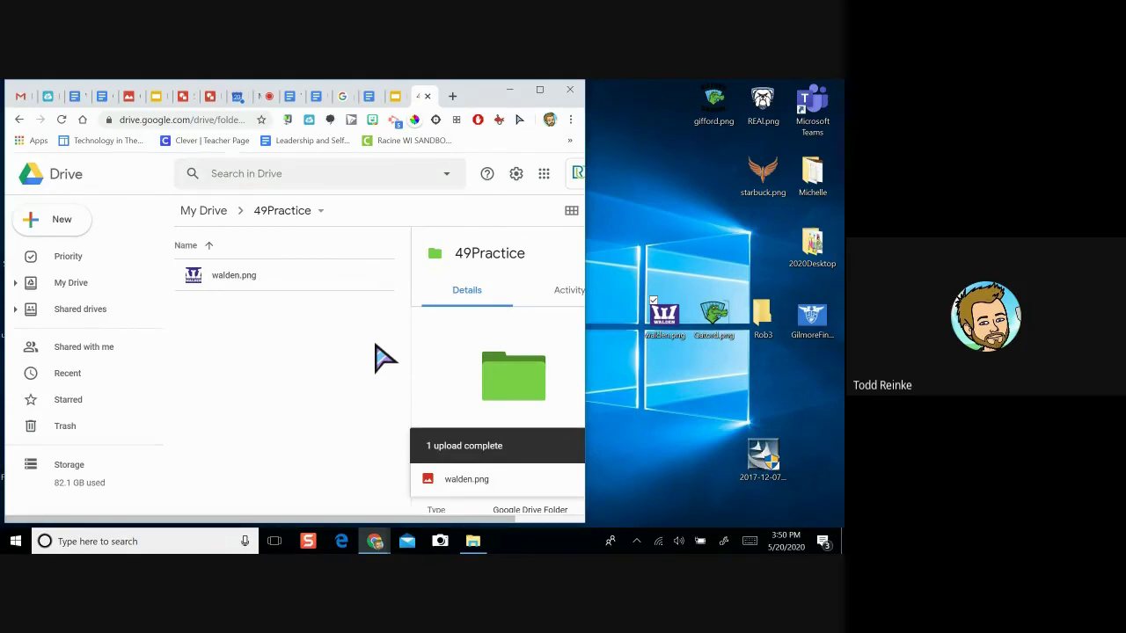
click(71, 377)
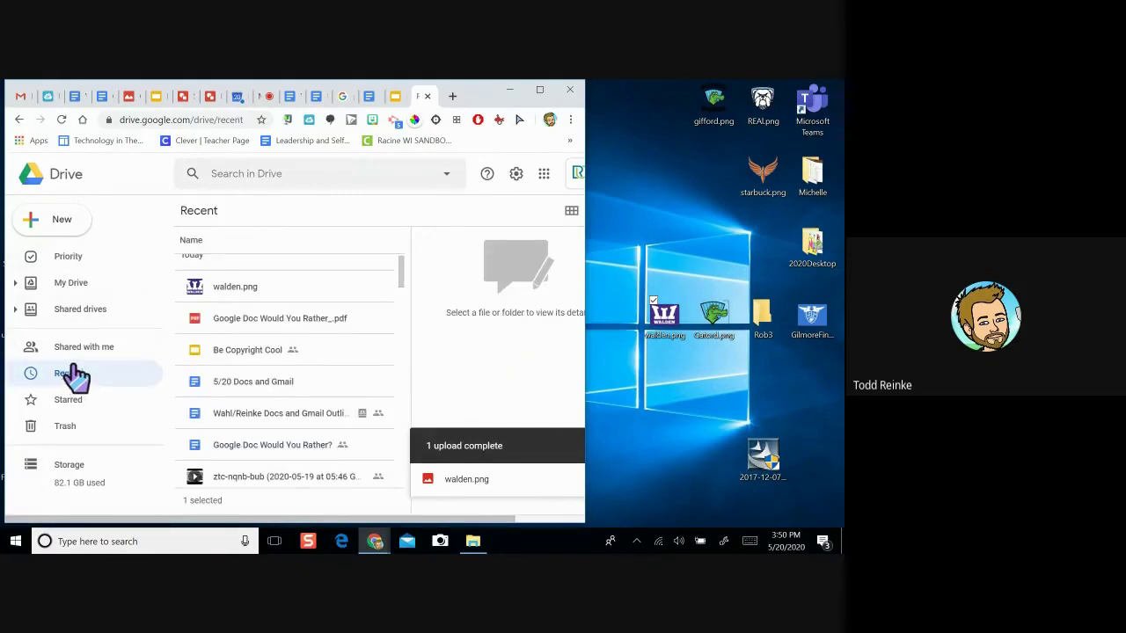
click(540, 91)
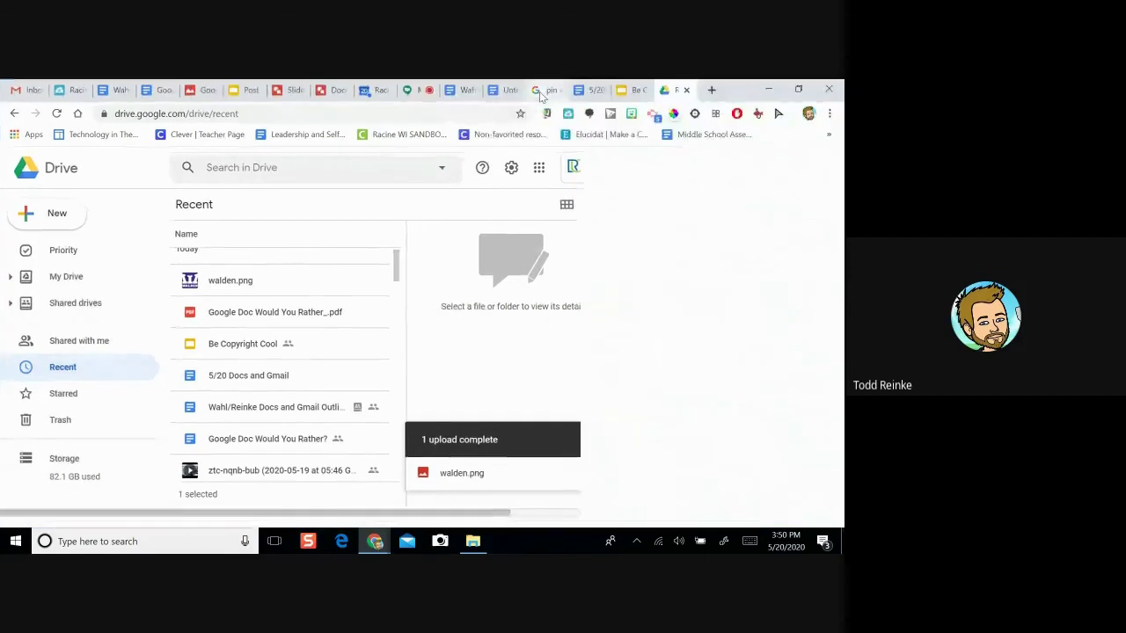
Select Google Doc Would You Rather_.pdf and review the Convert uploads option in Drive's general settings without changing it.
click(273, 319)
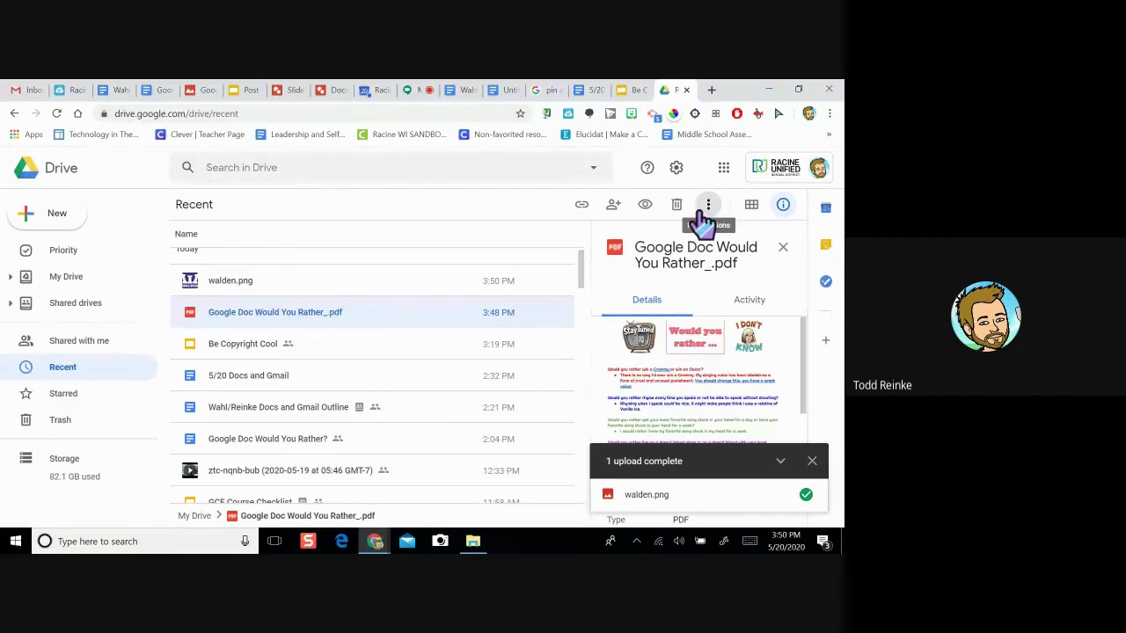
click(679, 169)
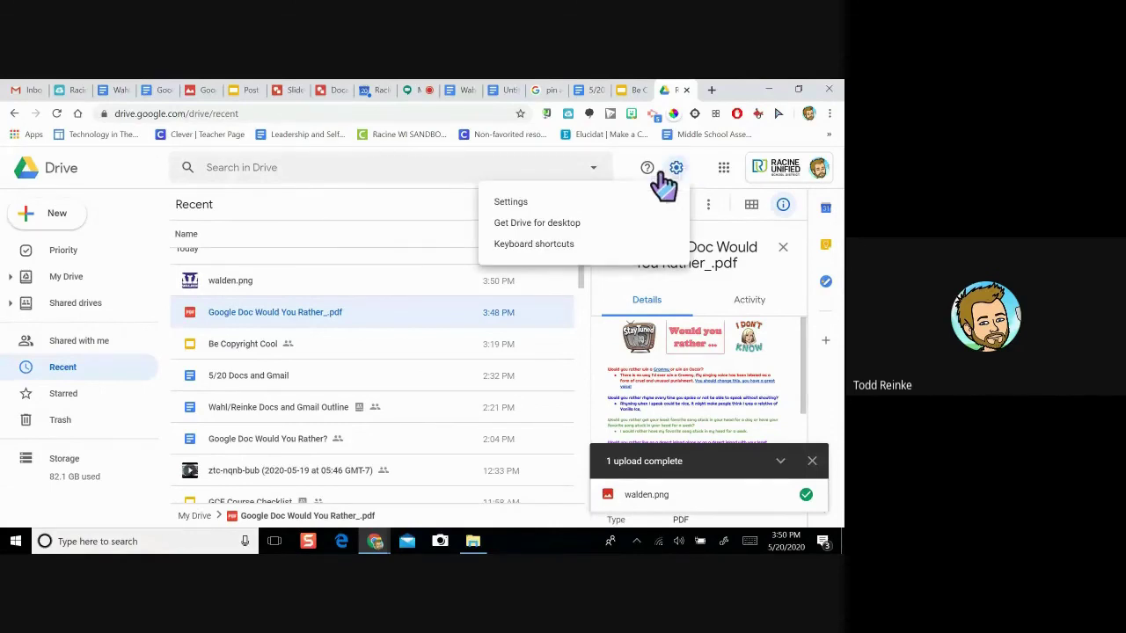
click(519, 204)
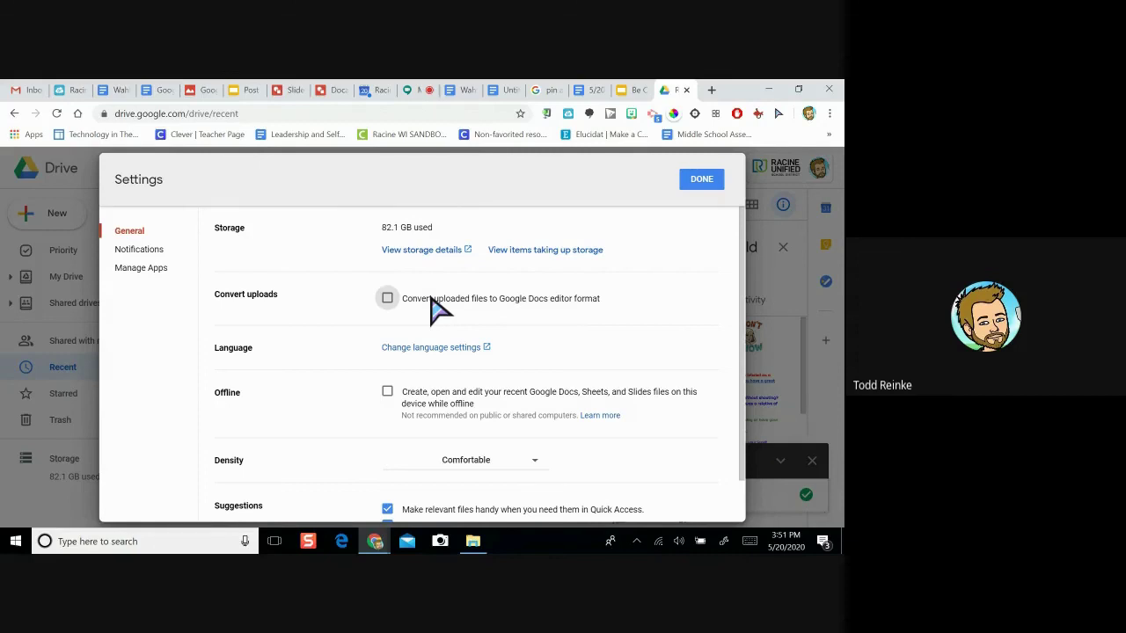
scroll(431, 304, down, 1)
scroll(431, 306, up, 1)
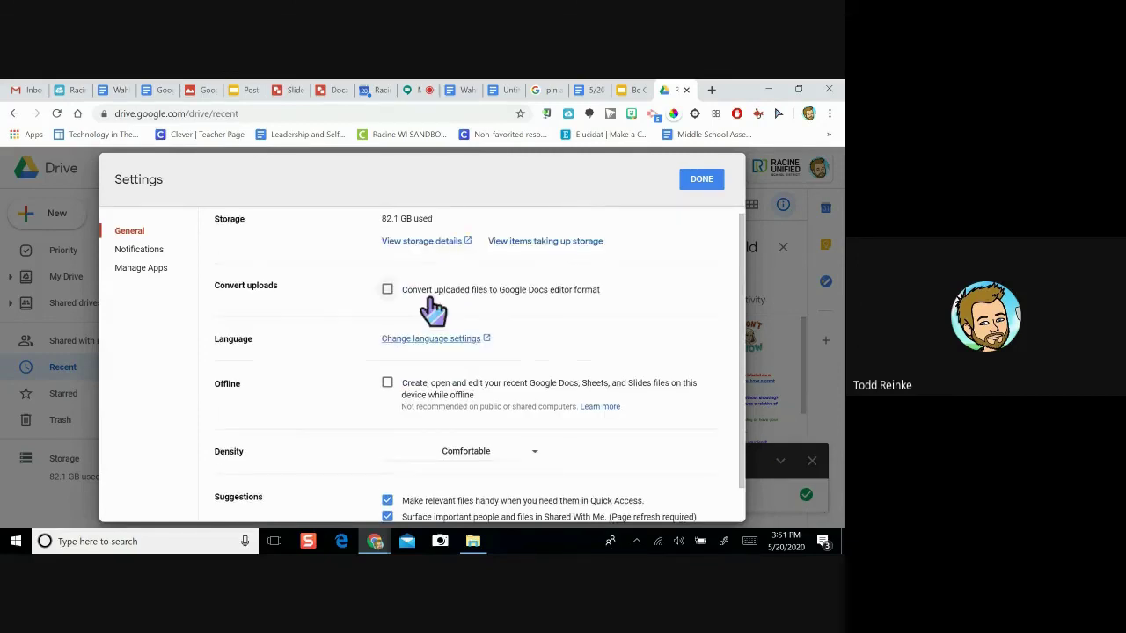
click(702, 182)
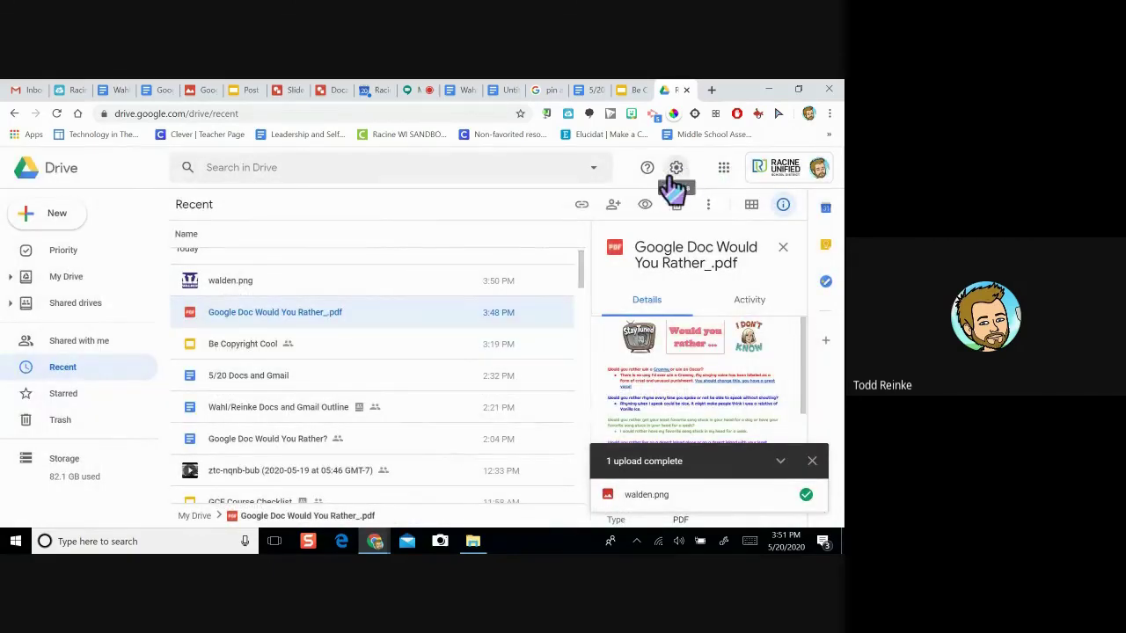
Dismiss the upload notice, open Google Doc Would You Rather_.pdf with Google Docs, and look through the converted text.
click(812, 461)
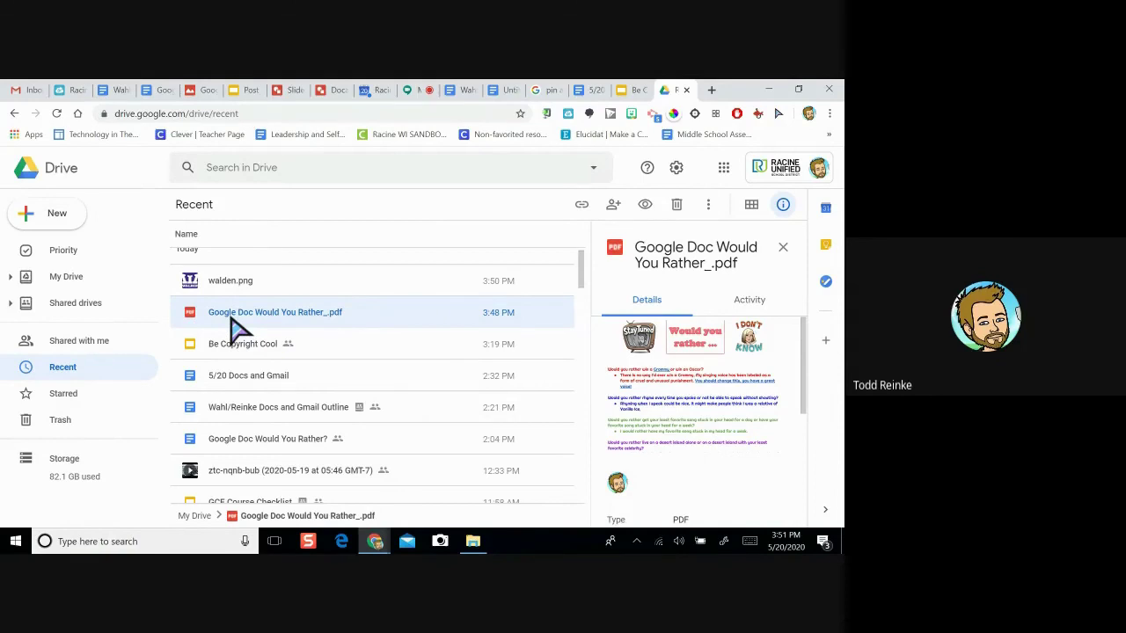
click(707, 207)
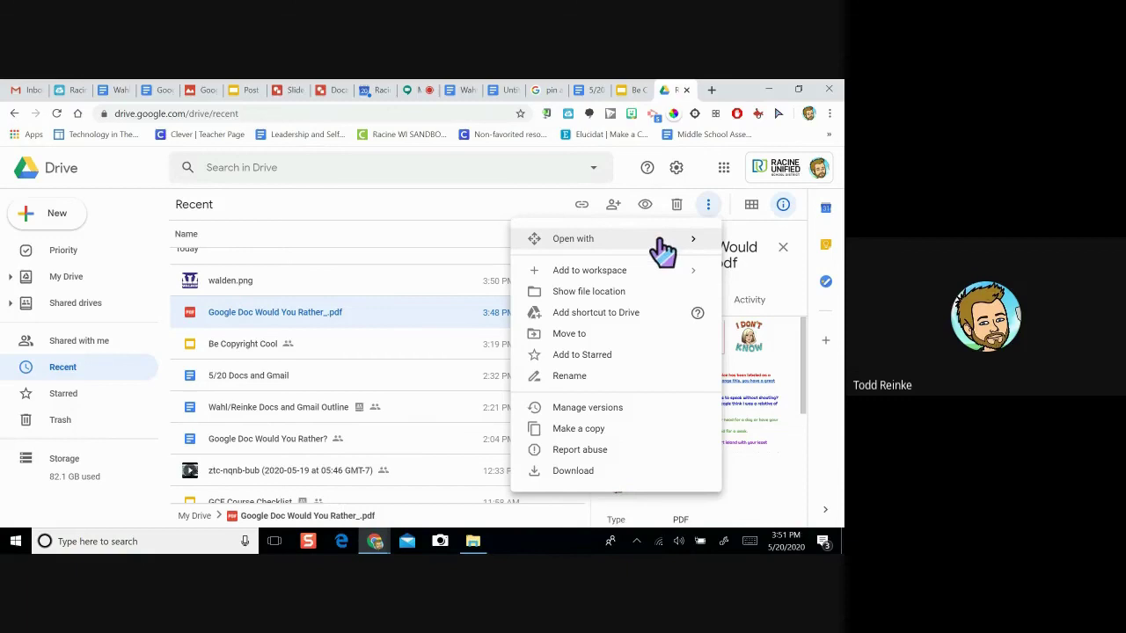
mouse_move(660, 239)
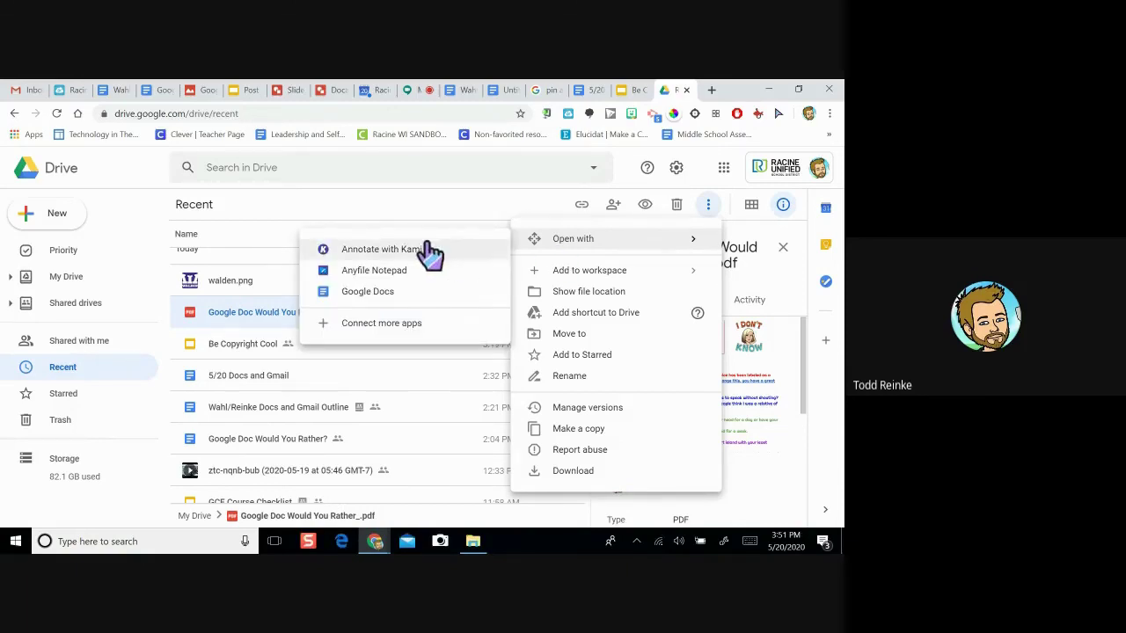
click(385, 296)
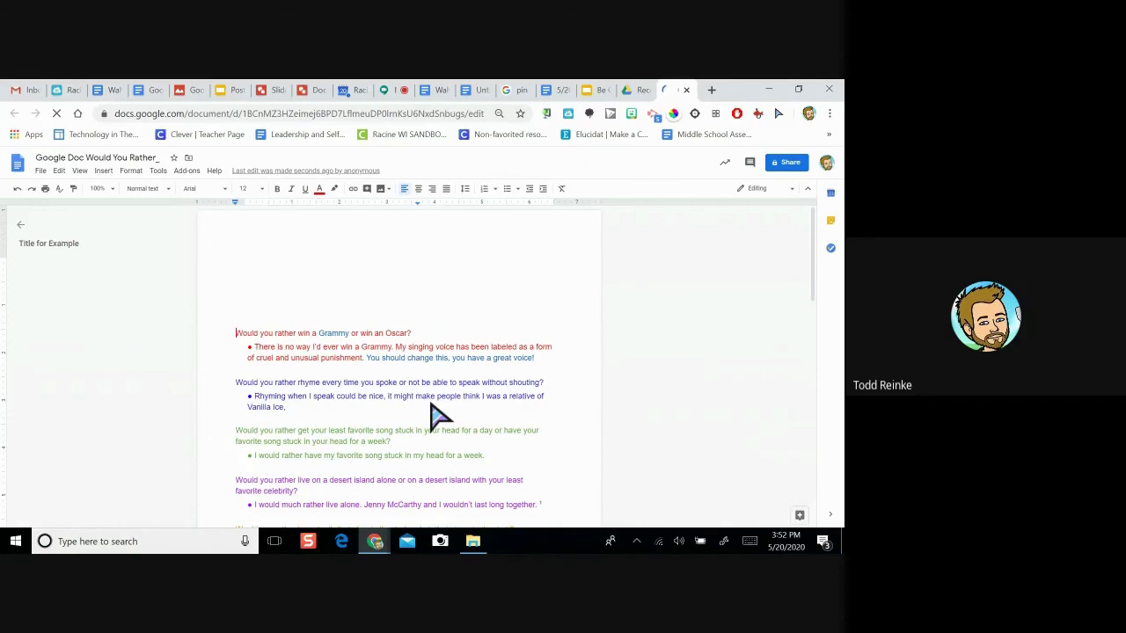
scroll(437, 416, down, 12)
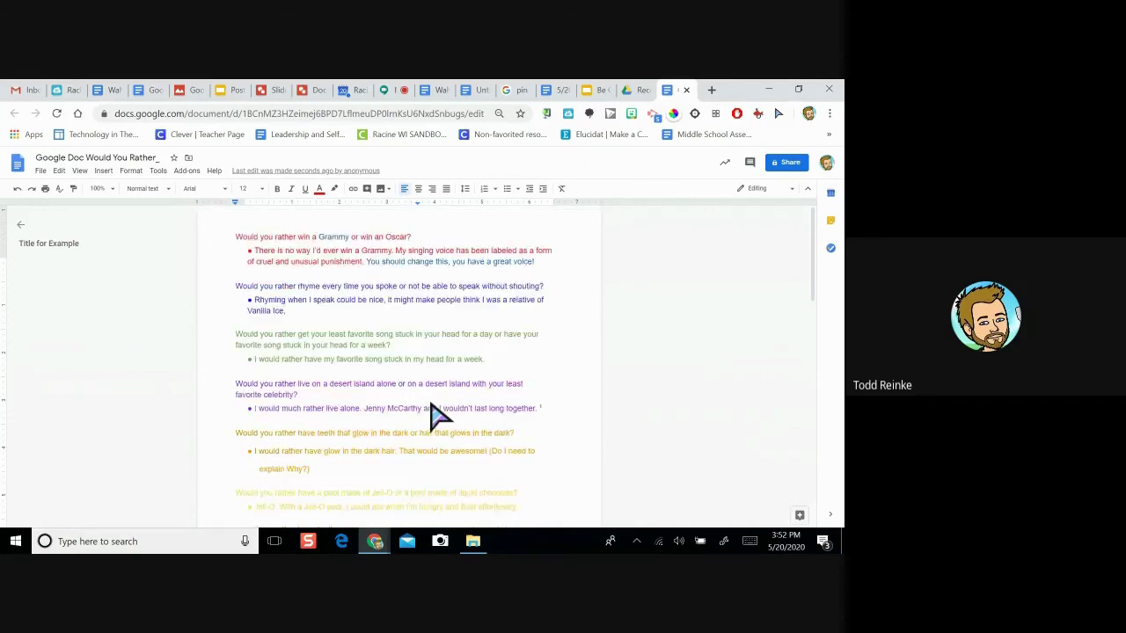
Compare the converted document's formatting and images with the original Google Doc Would You Rather? in its open tab.
scroll(437, 416, up, 2)
scroll(437, 416, up, 10)
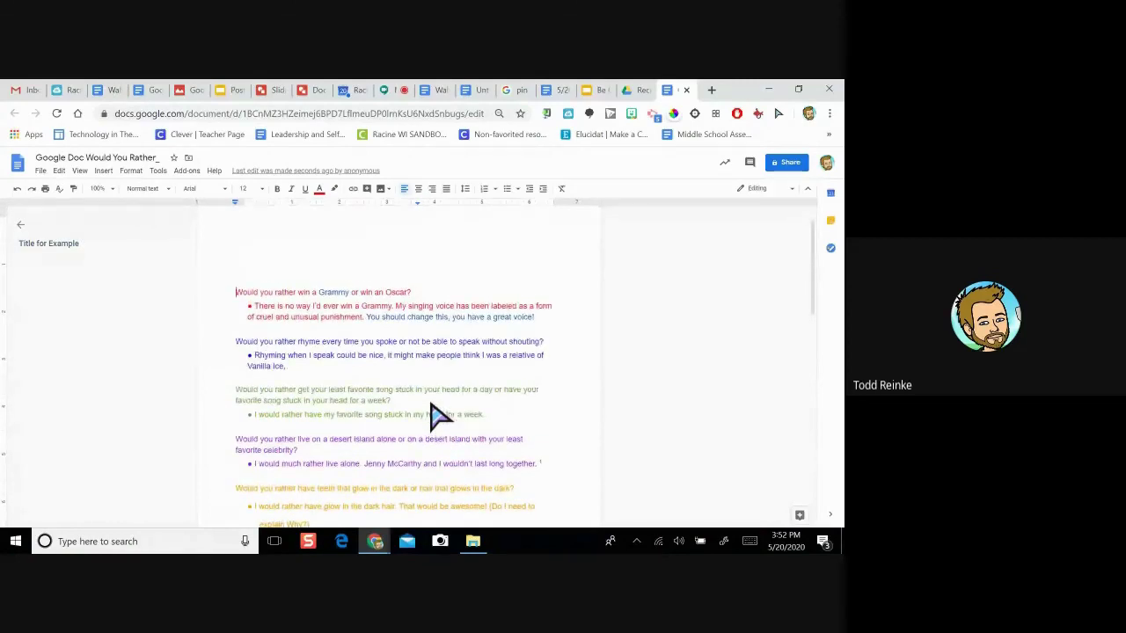
click(144, 90)
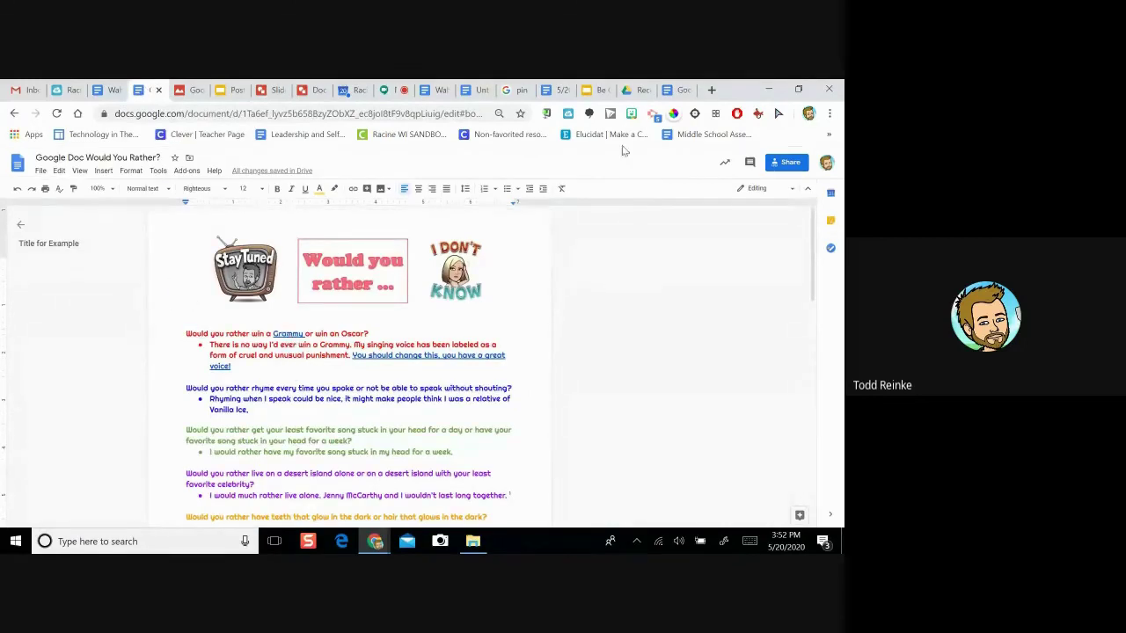
click(671, 91)
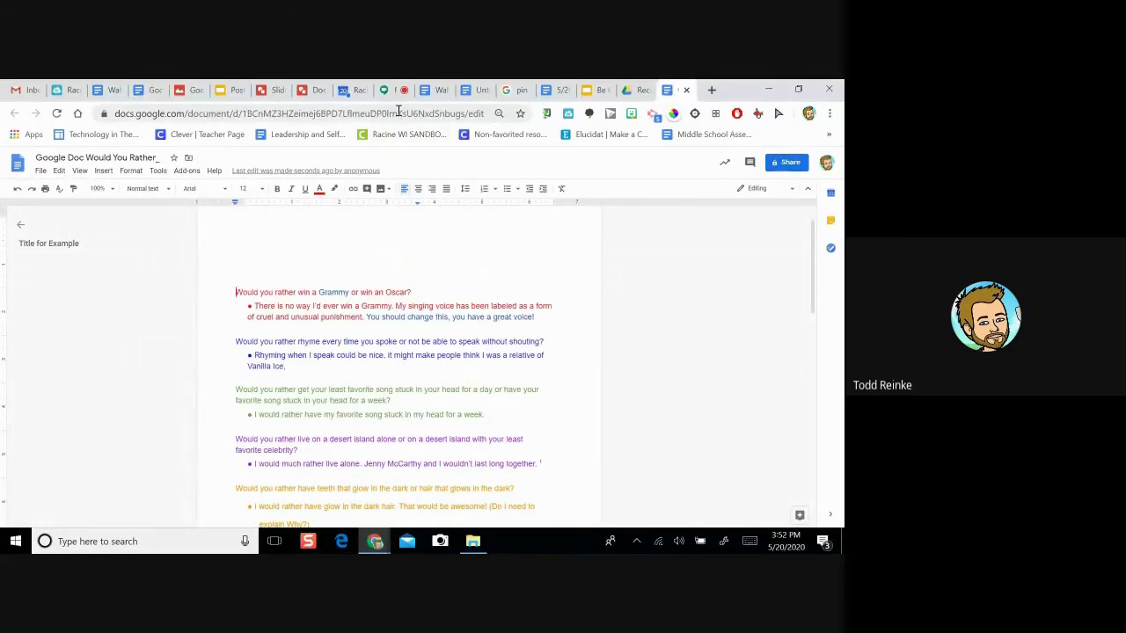
Return to Drive's Recent list and select the converted document Google Doc Would You Rather_.
click(639, 91)
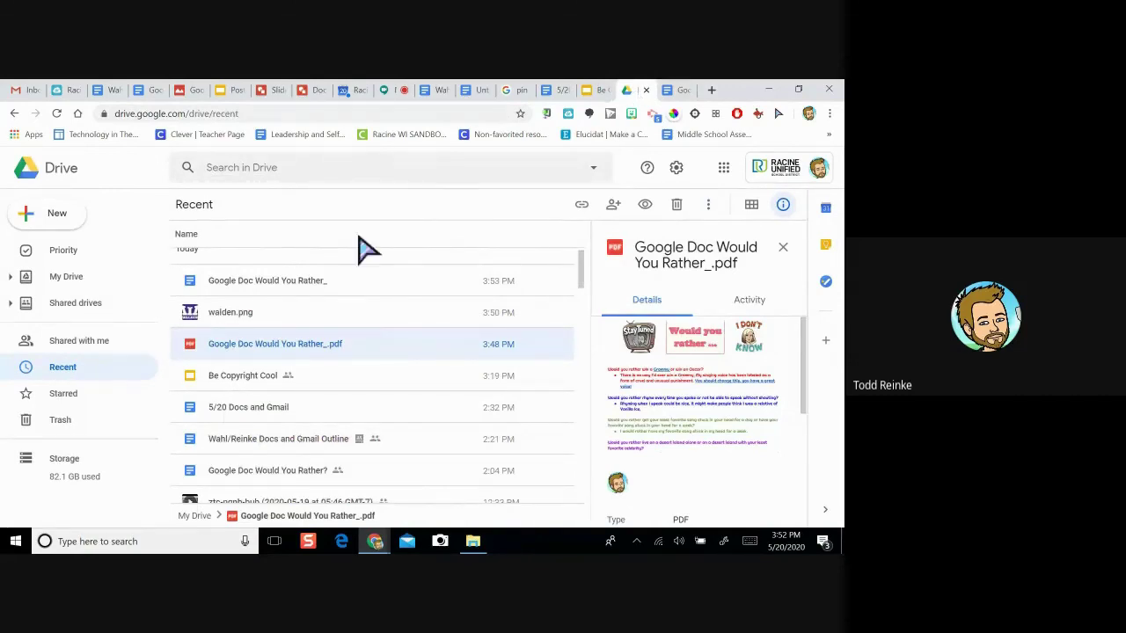
click(290, 283)
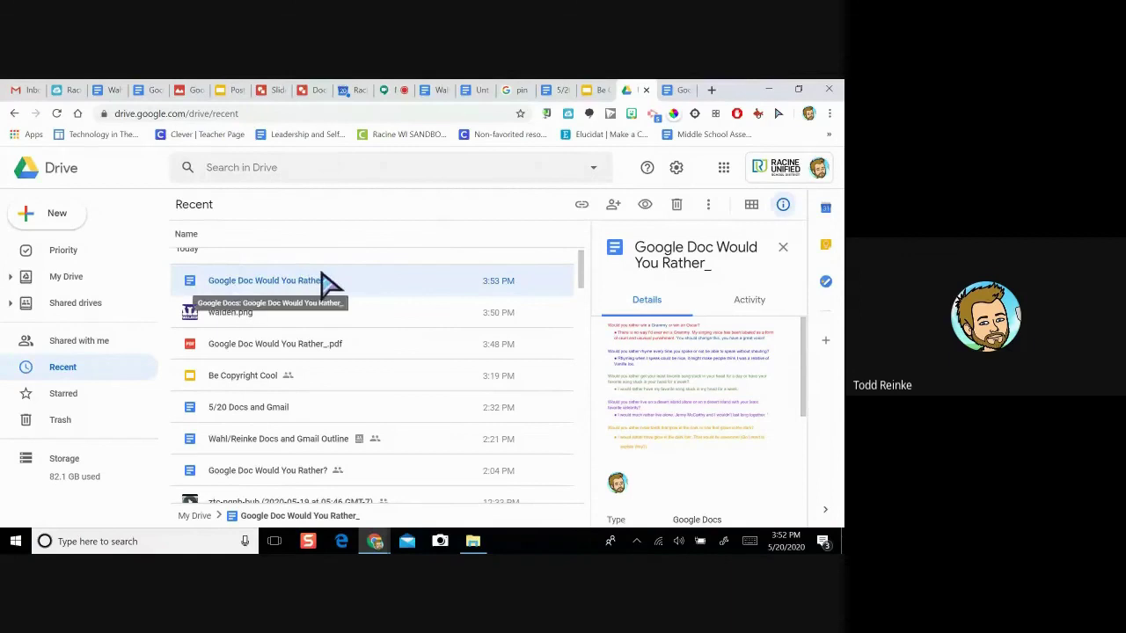
Add a colleague as Editor in the converted document's sharing settings, and cancel without sending the invitation.
click(613, 205)
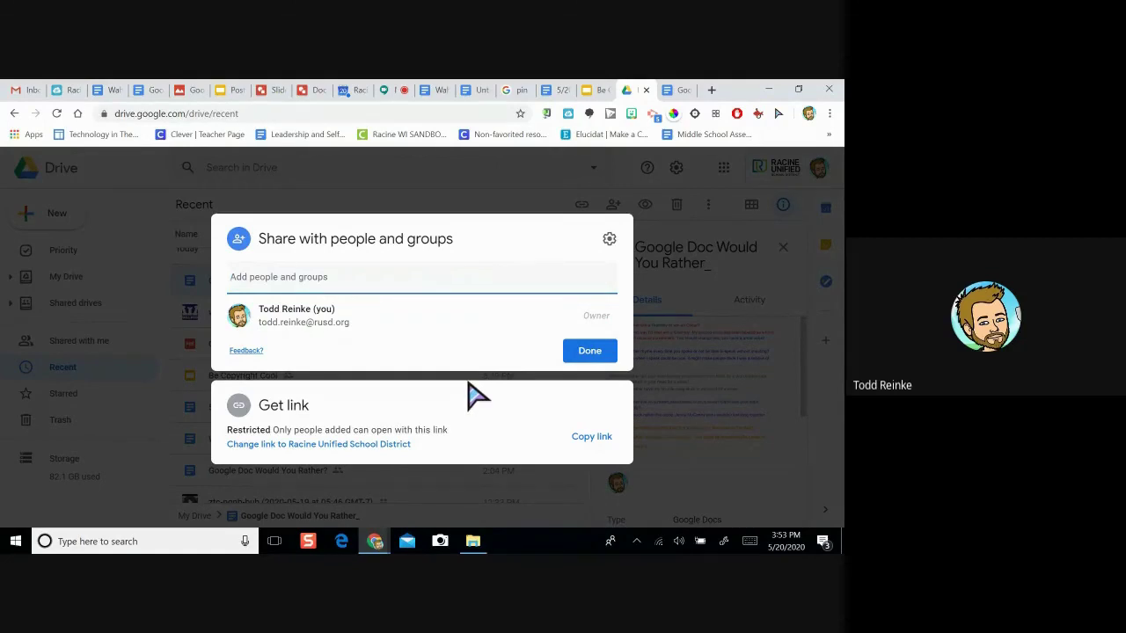
text(ca)
click(382, 325)
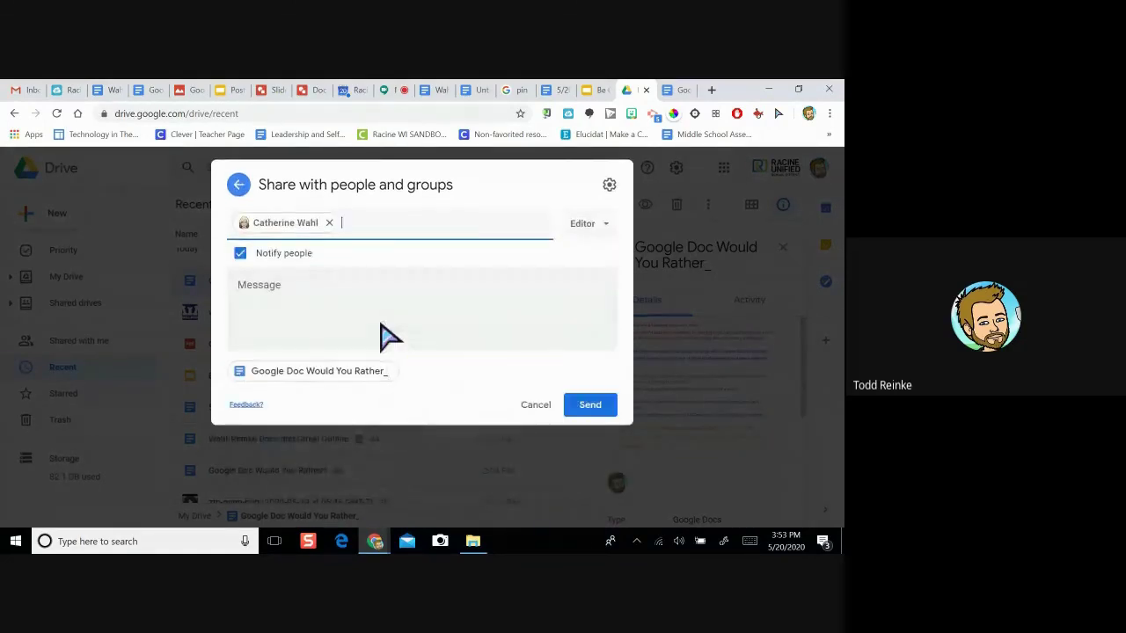
click(536, 403)
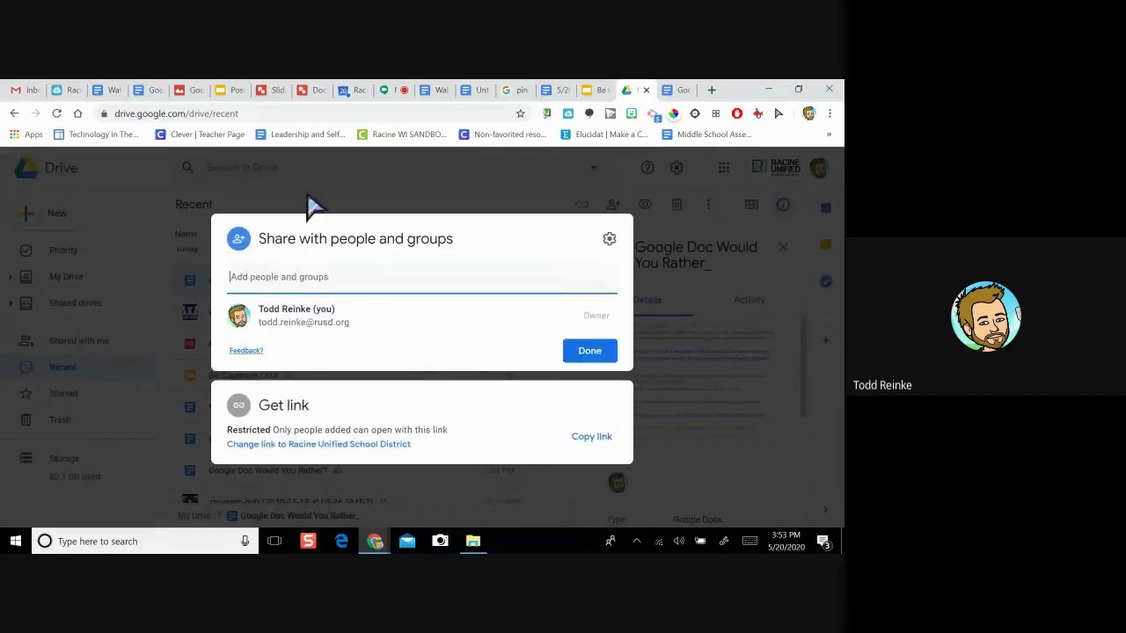
click(483, 171)
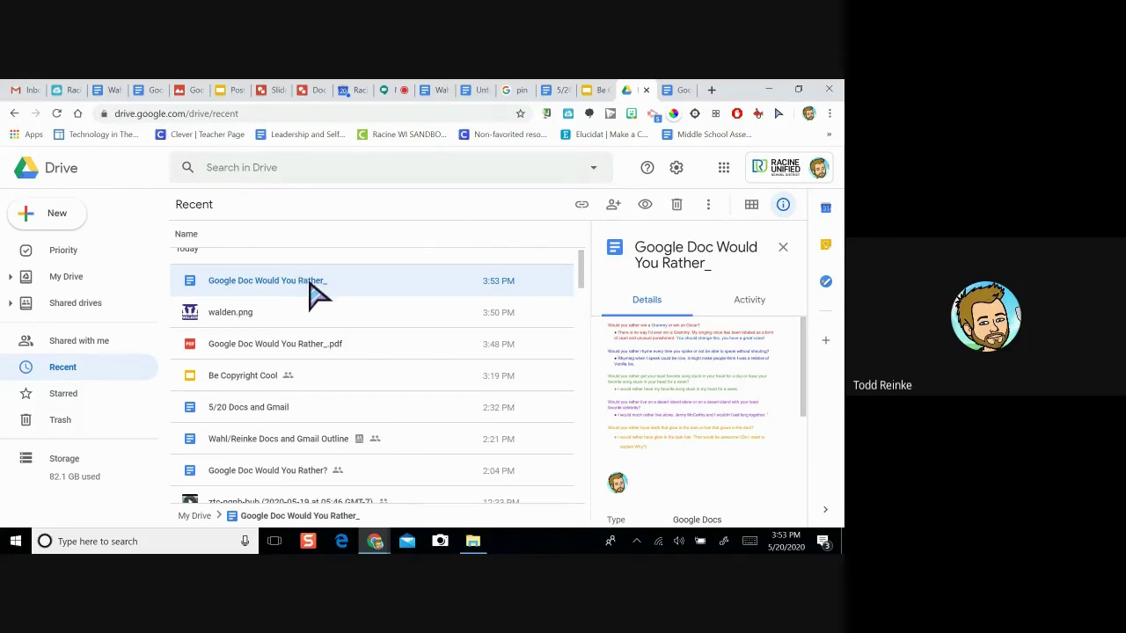
Change the link access of Google Doc Would You Rather_ to Racine Unified School District with the Viewer role, and close the sharing settings.
click(709, 215)
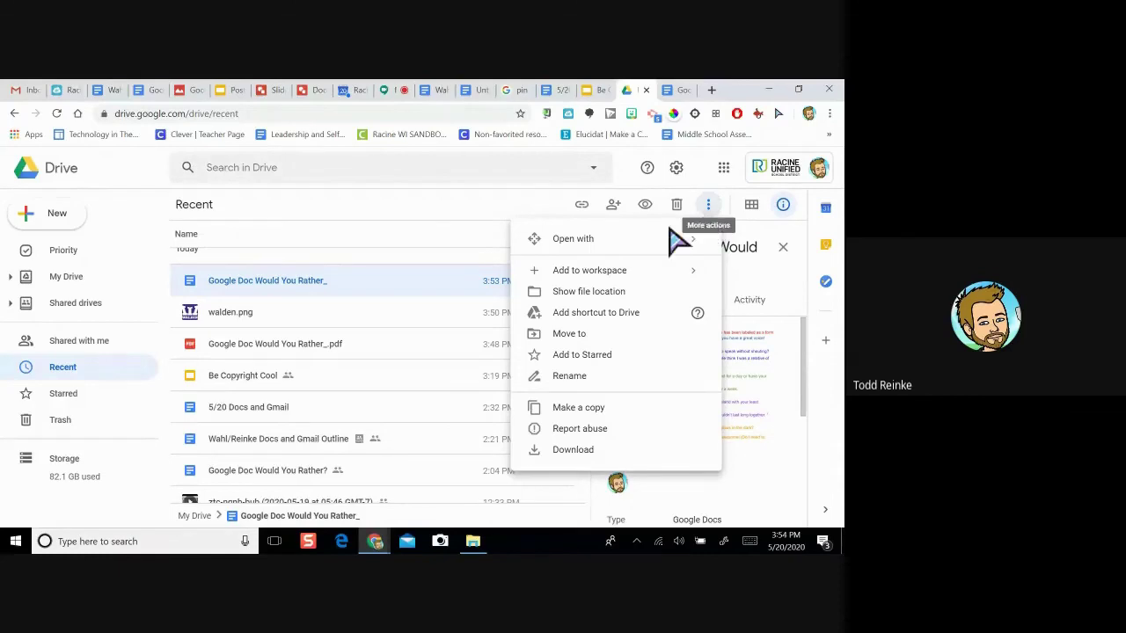
click(615, 208)
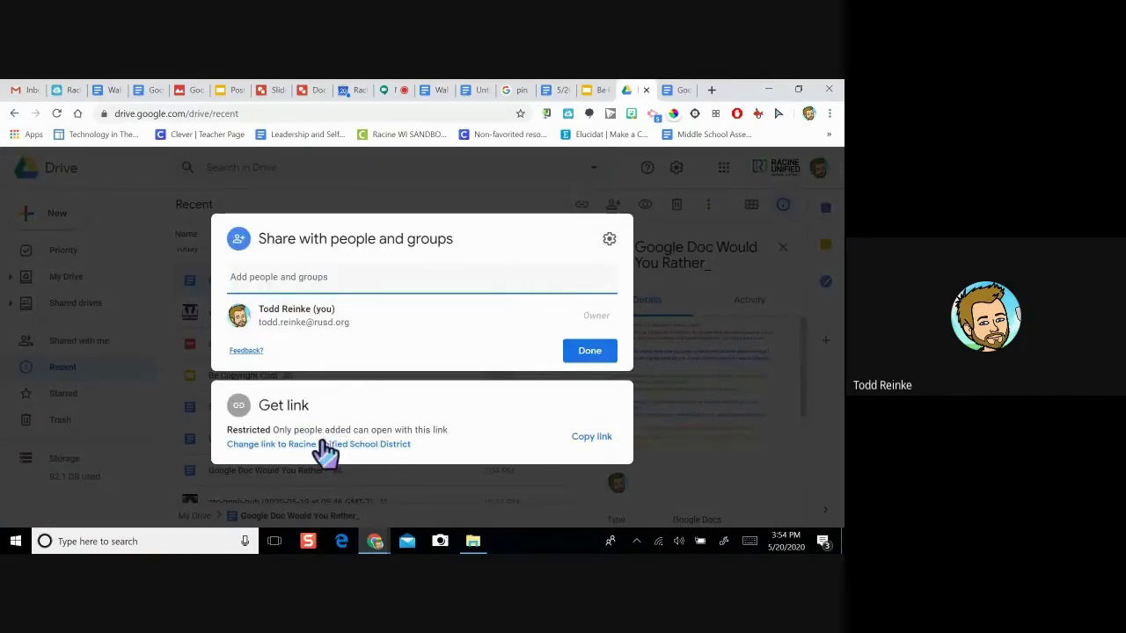
click(324, 445)
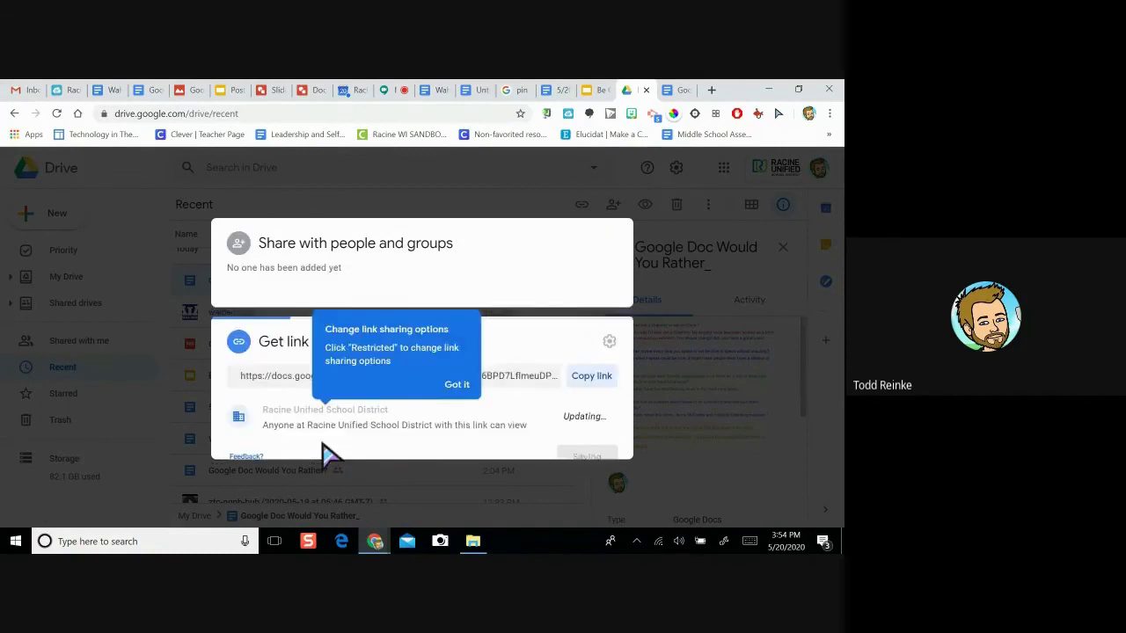
click(466, 365)
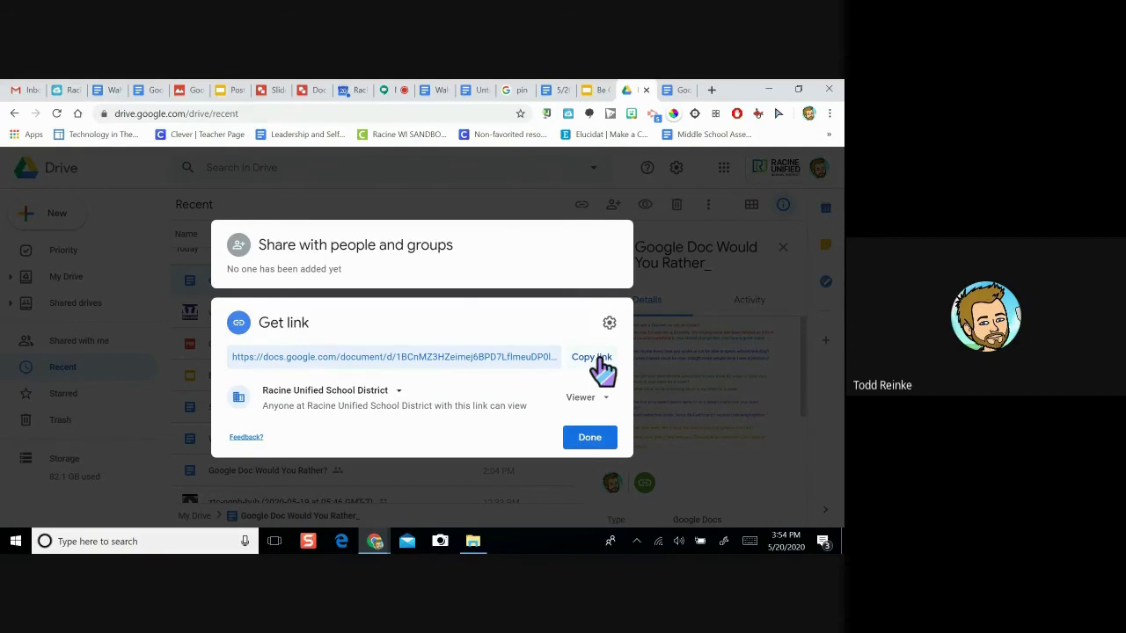
click(589, 437)
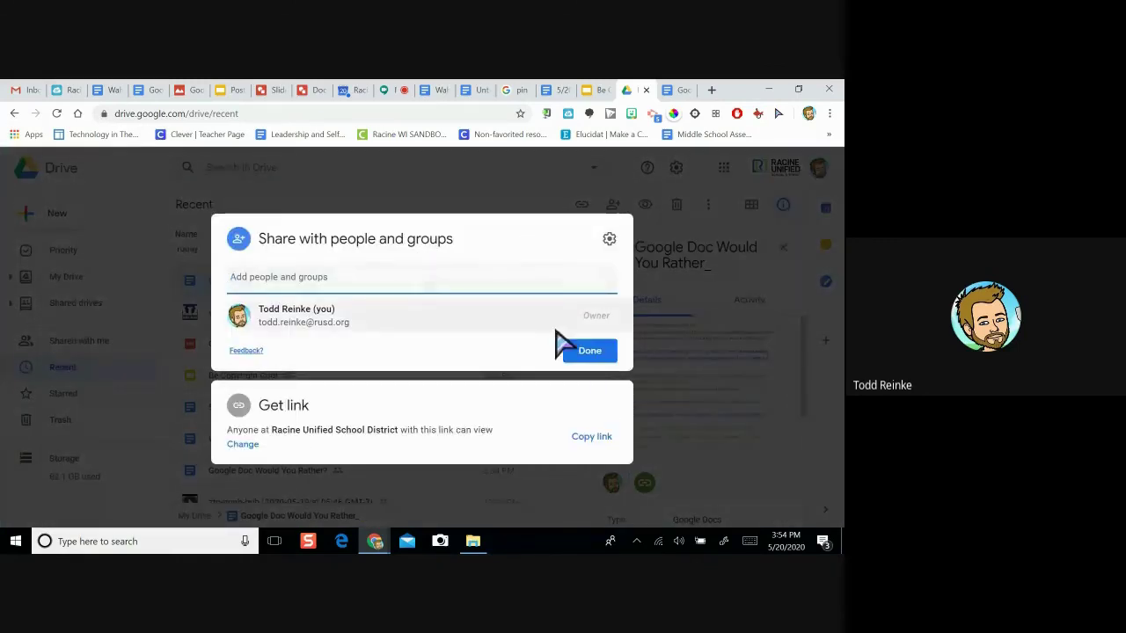
click(585, 350)
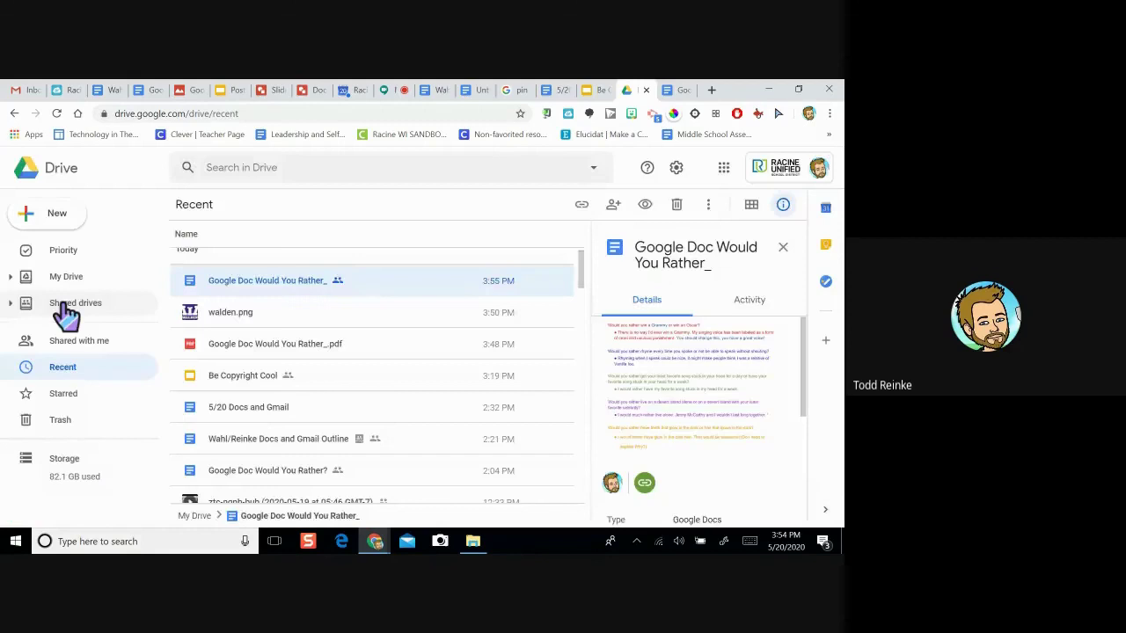
Open the list of shared drives in Drive.
click(67, 308)
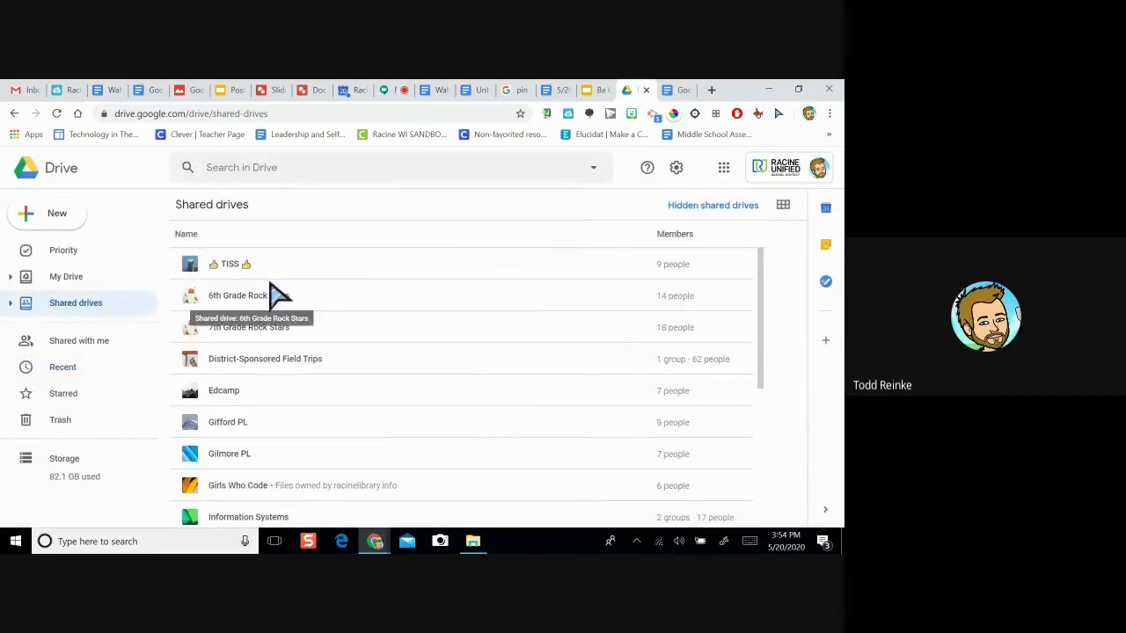